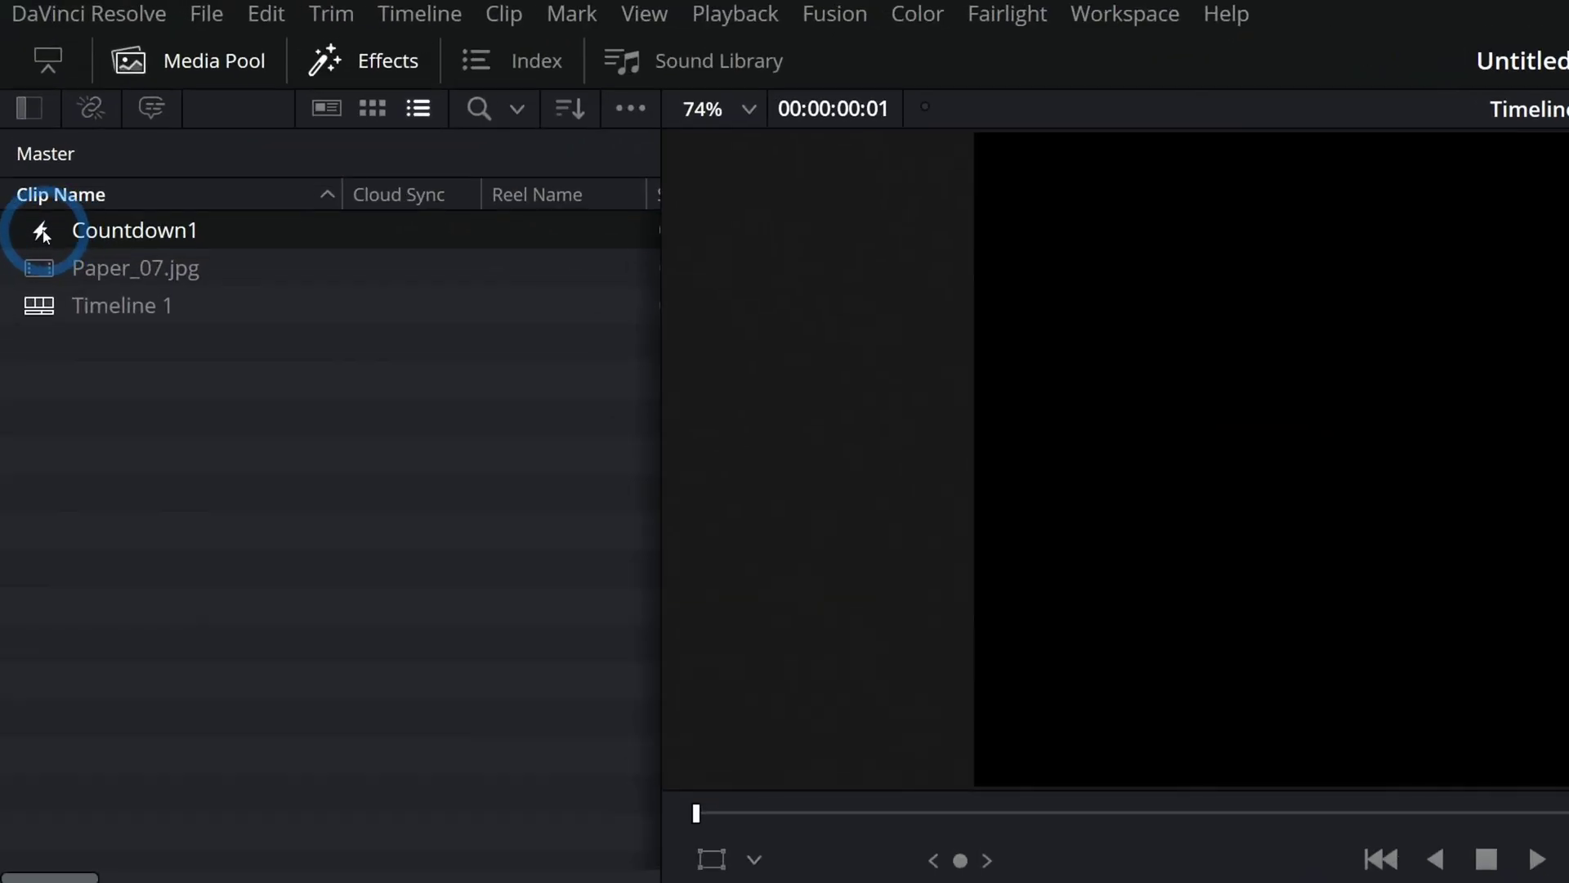
Place the Countdown1 clip at the start of track V1, extend it to 40 seconds, and preview it from the beginning
left_click_drag(43, 234, 964, 882)
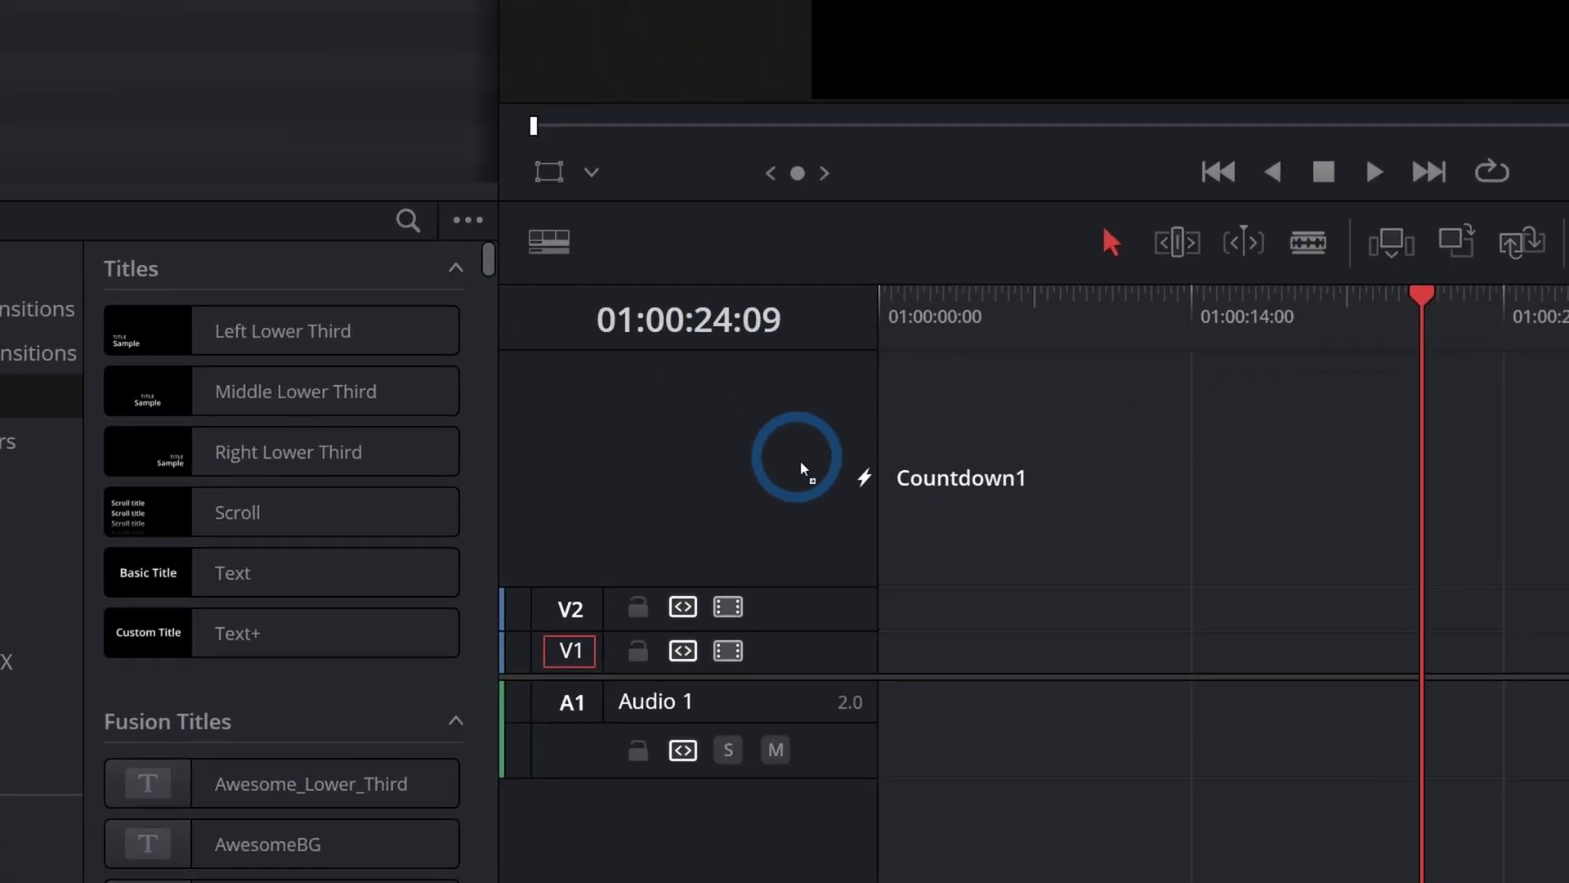
left_click_drag(801, 462, 732, 458)
left_click_drag(576, 671, 1050, 673)
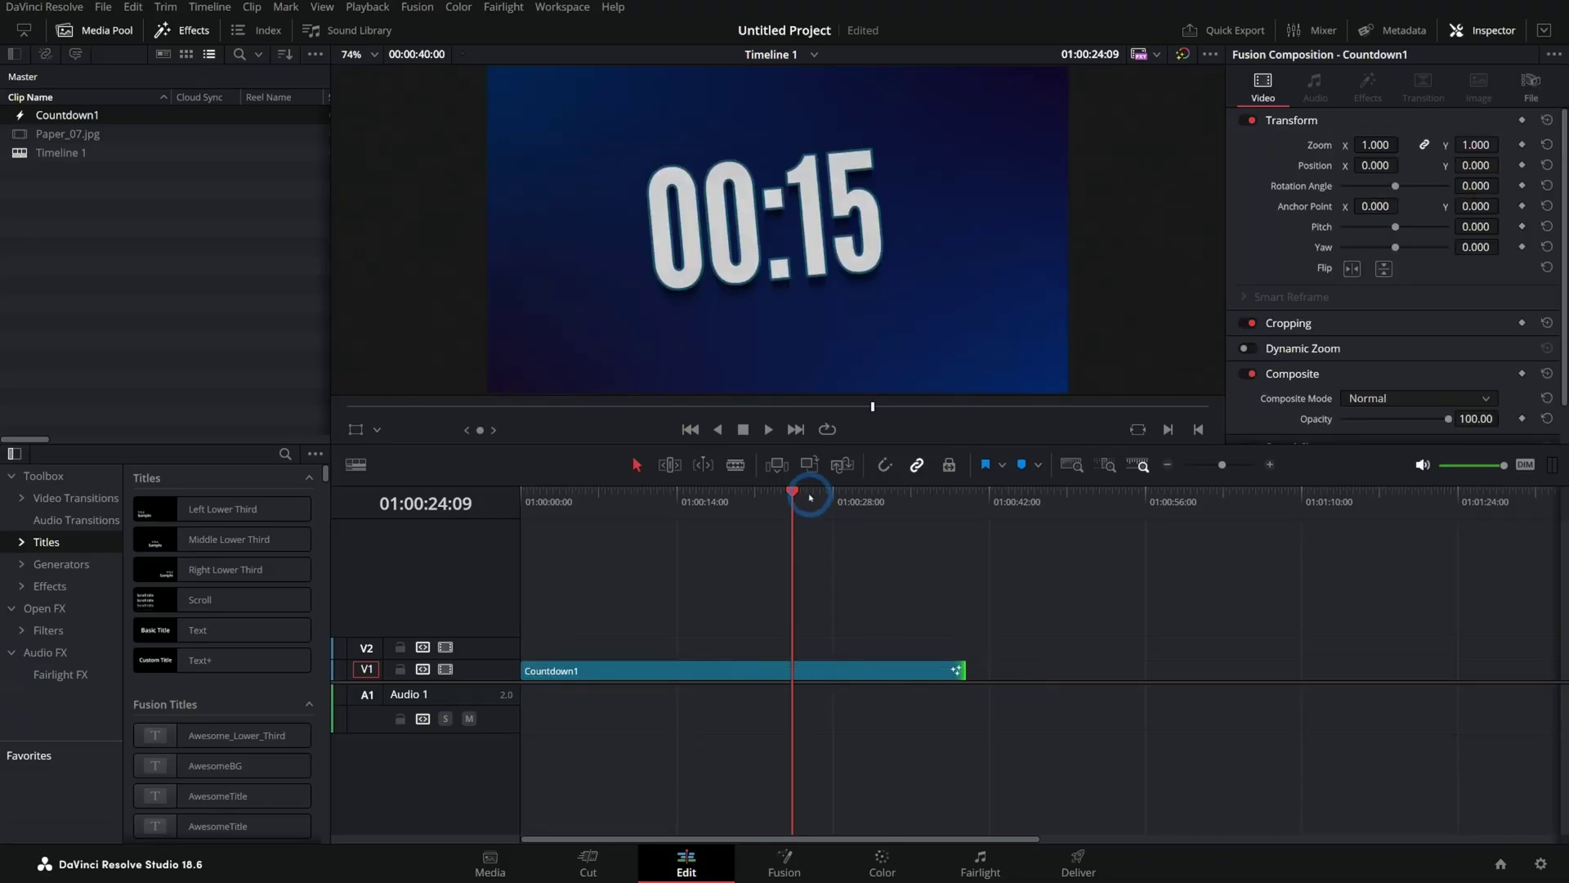
key("Home")
key("space")
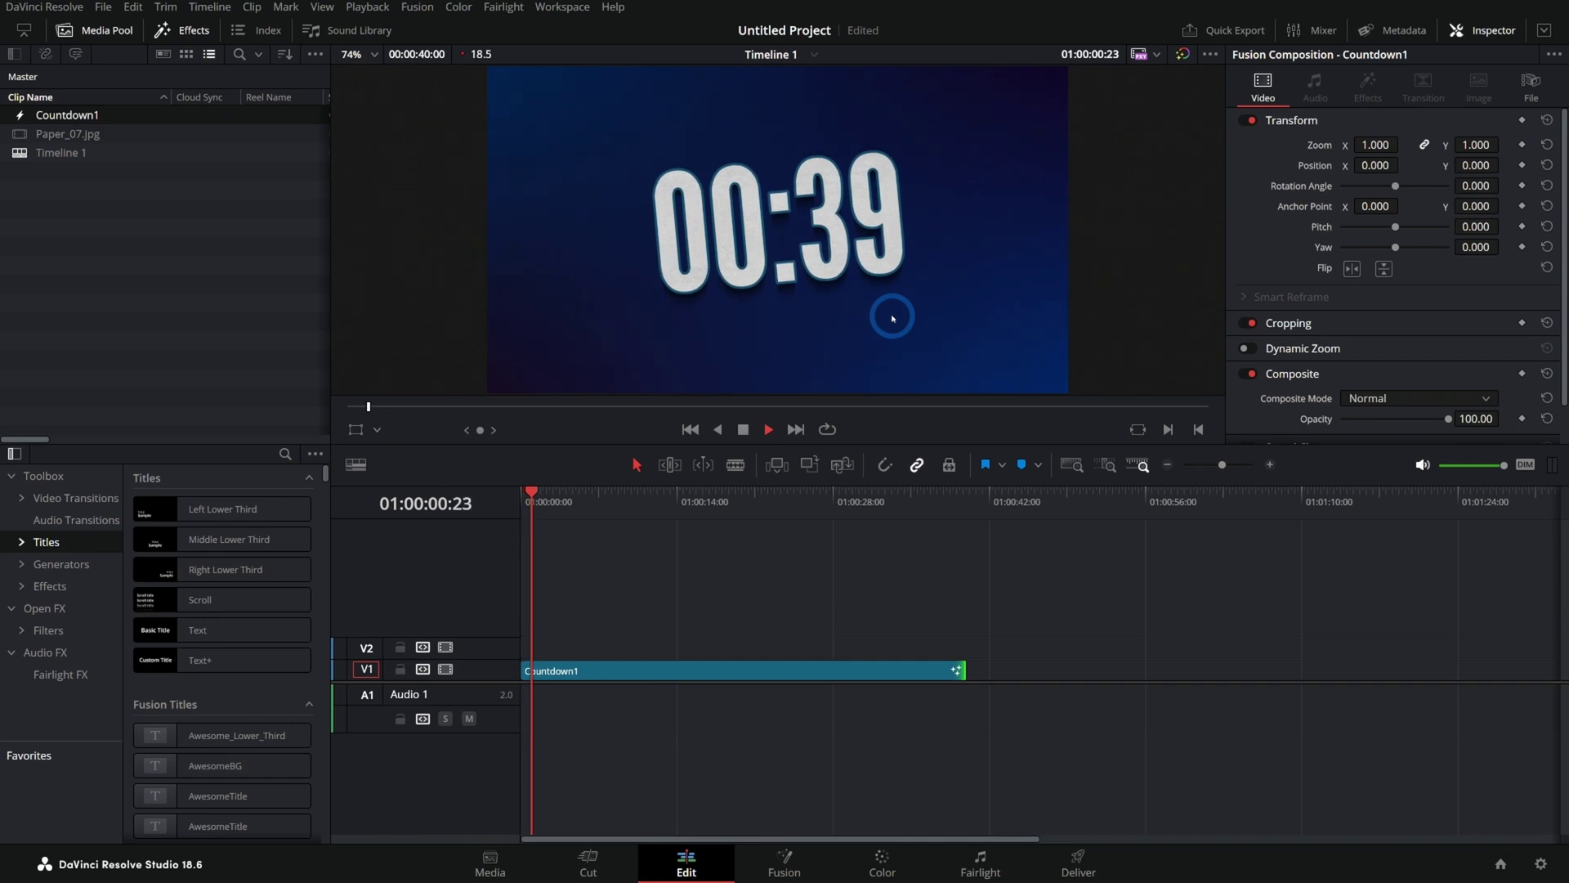
left_click(523, 490)
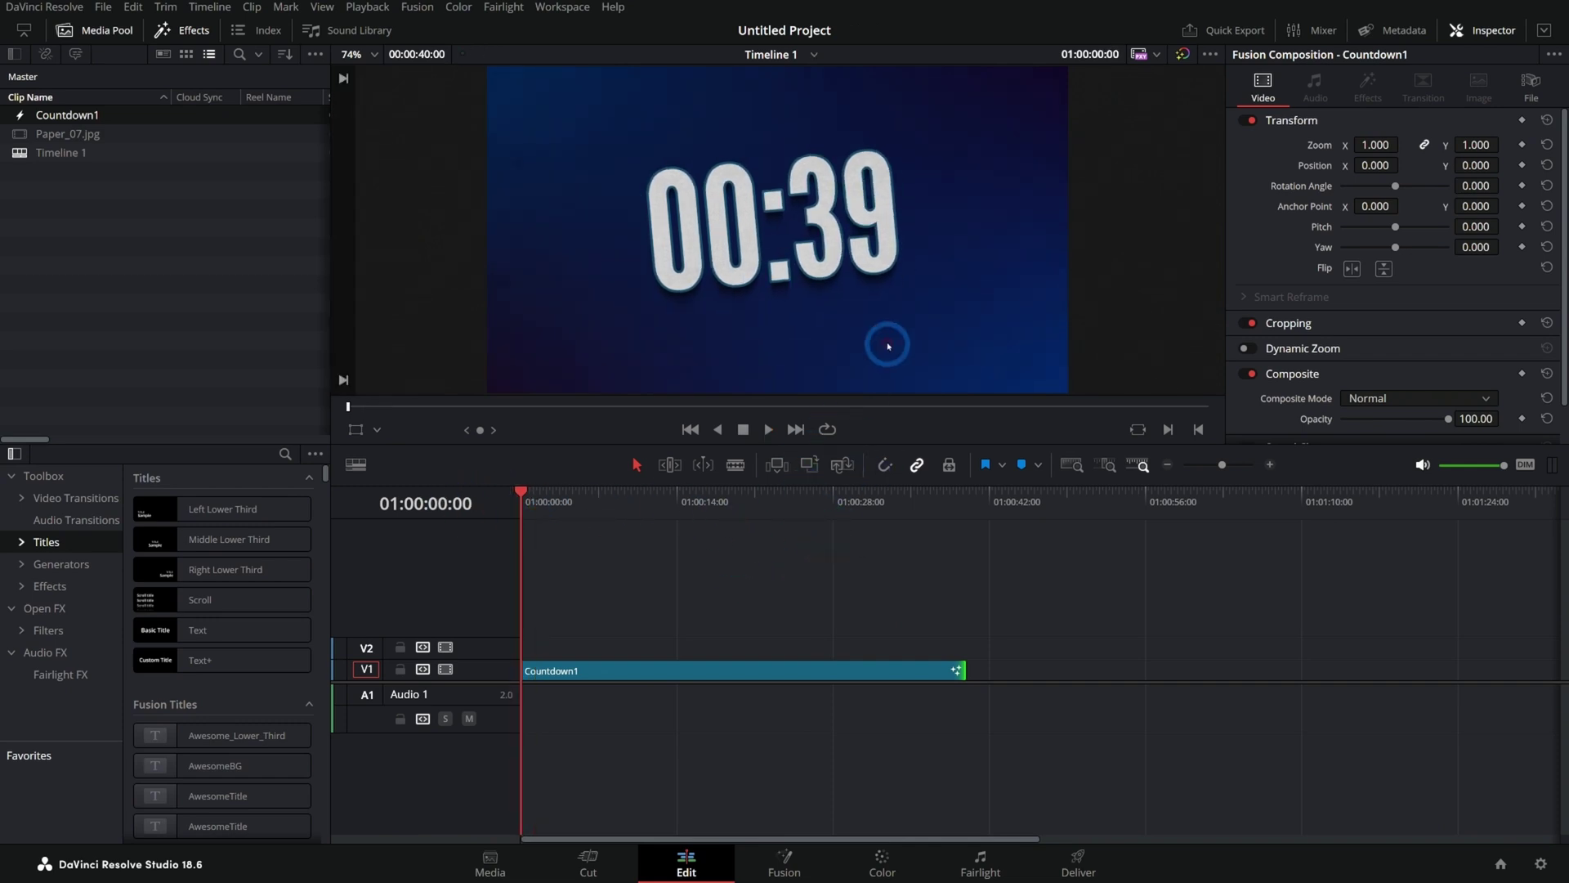
Shorten the Countdown1 clip on the timeline to about 15 seconds and play it back
left_click_drag(961, 667, 687, 676)
left_click_drag(549, 502, 329, 540)
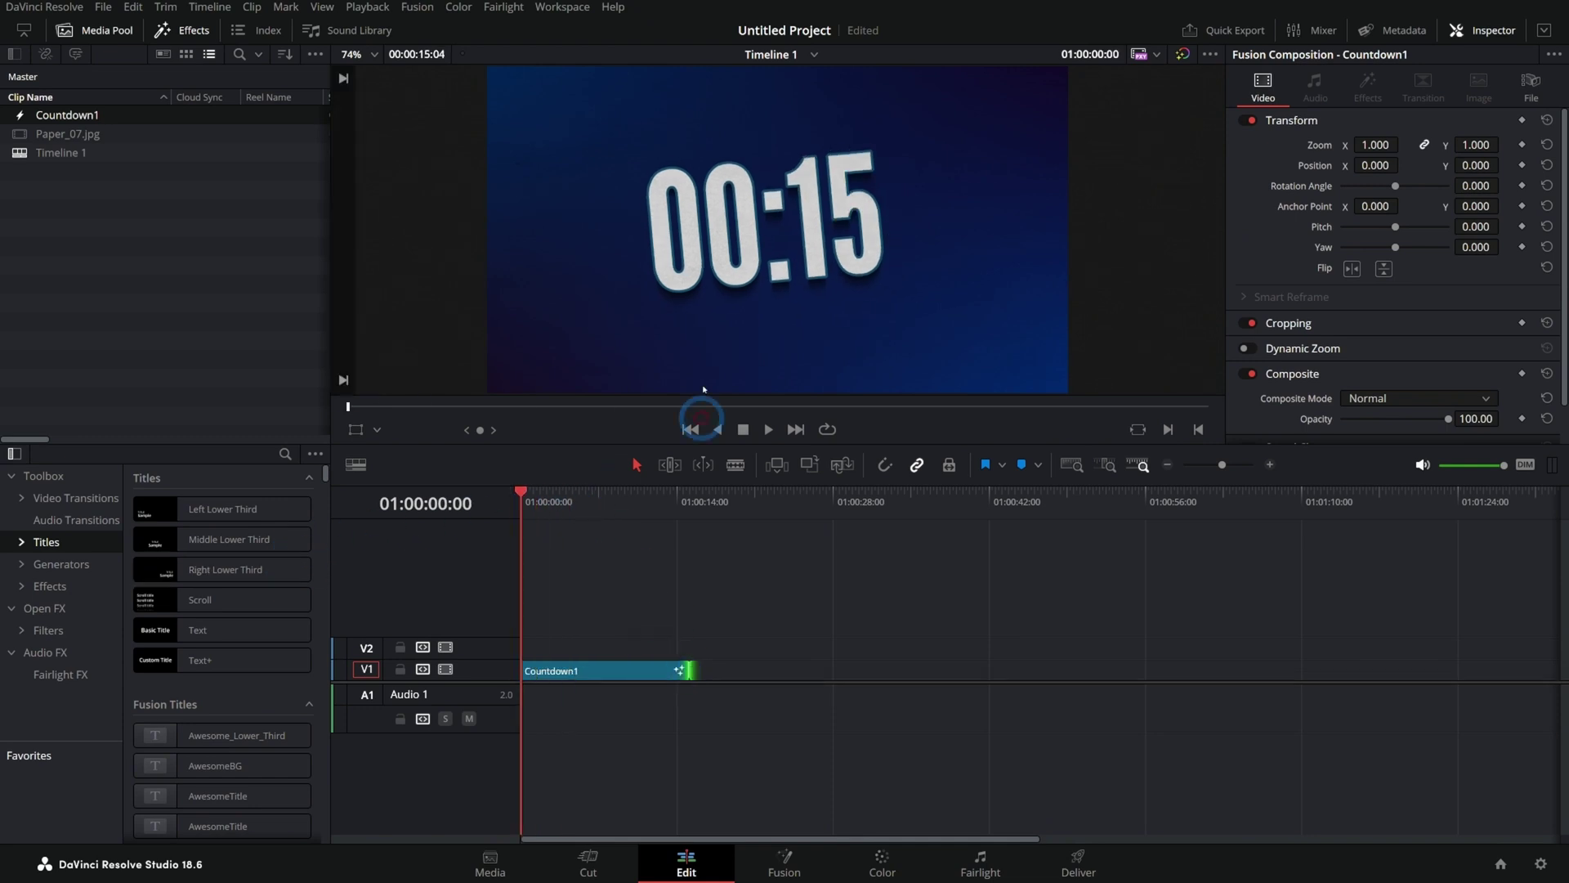
key("space")
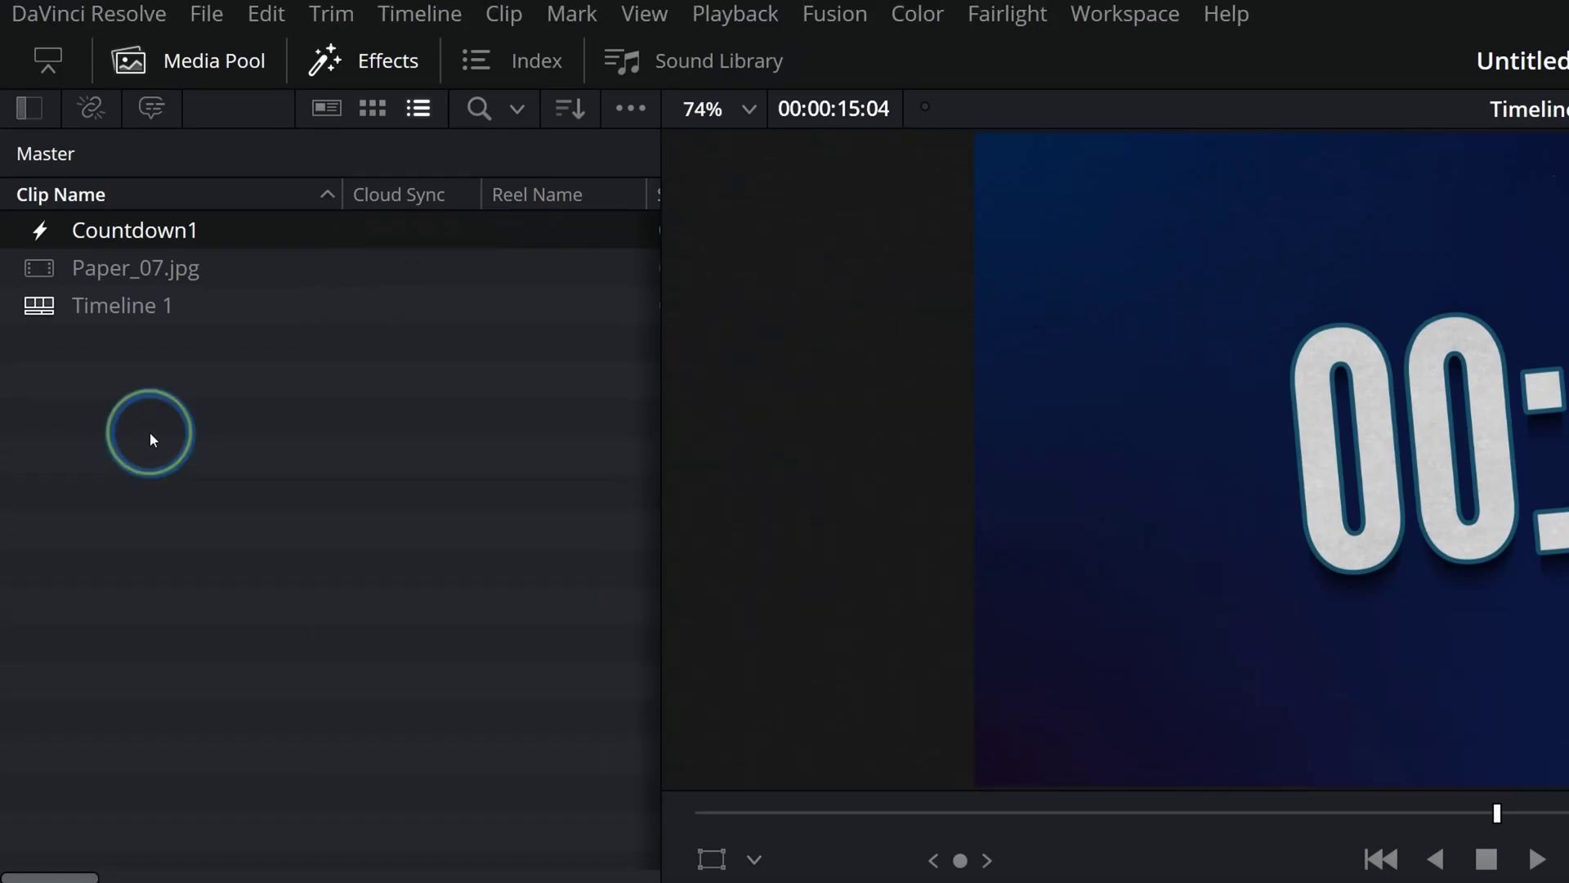
Create a new Fusion composition clip named Countdown2 in the media pool and open it for node editing
right_click(150, 431)
left_click(291, 623)
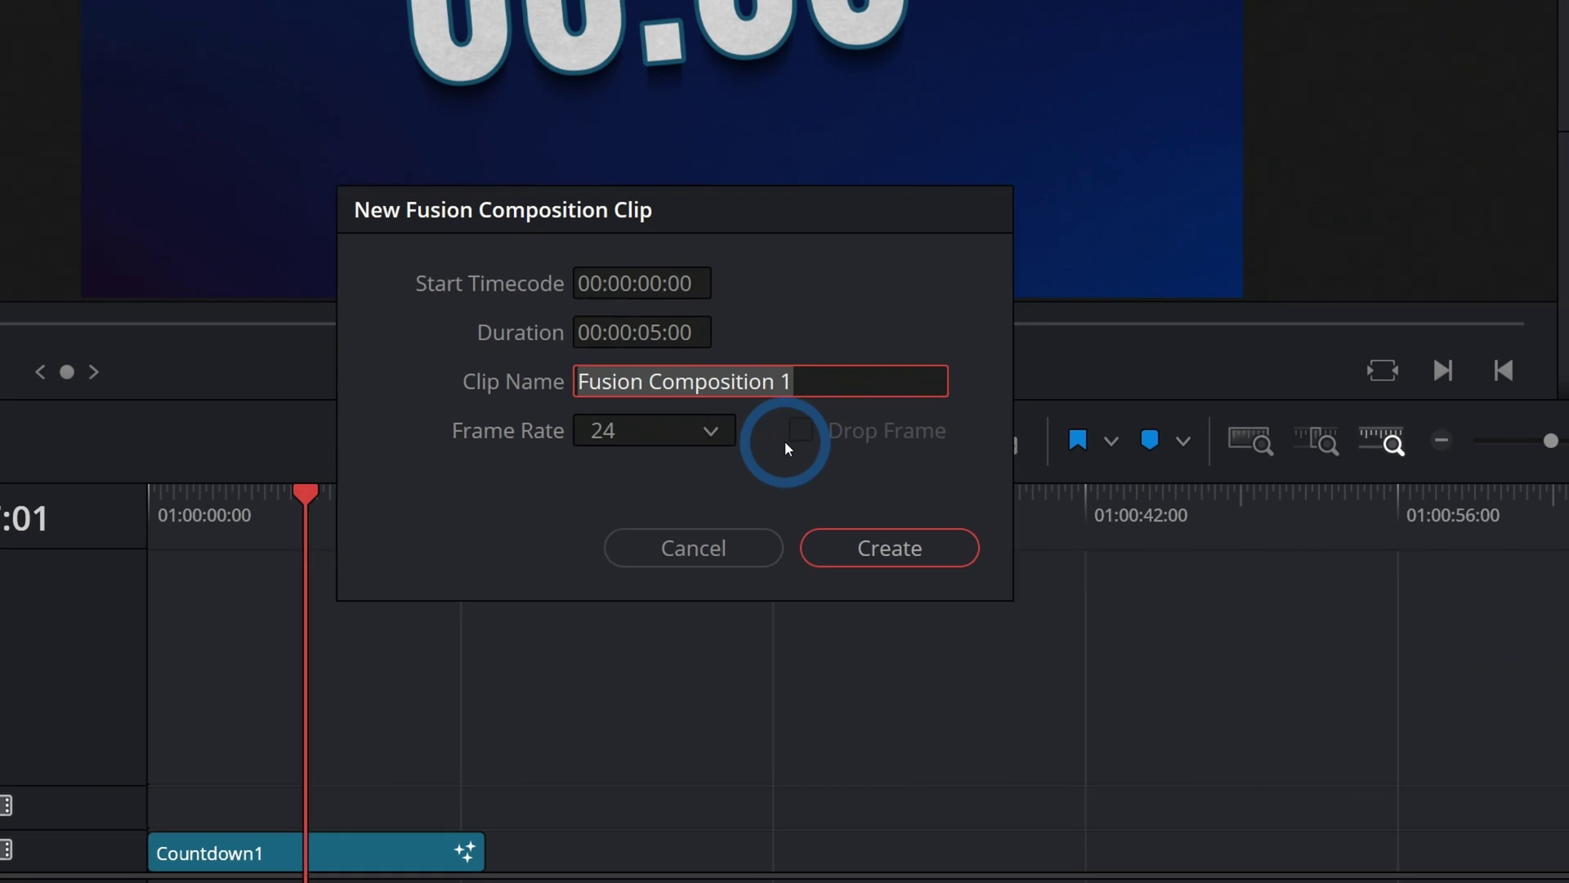
type("Countdown2")
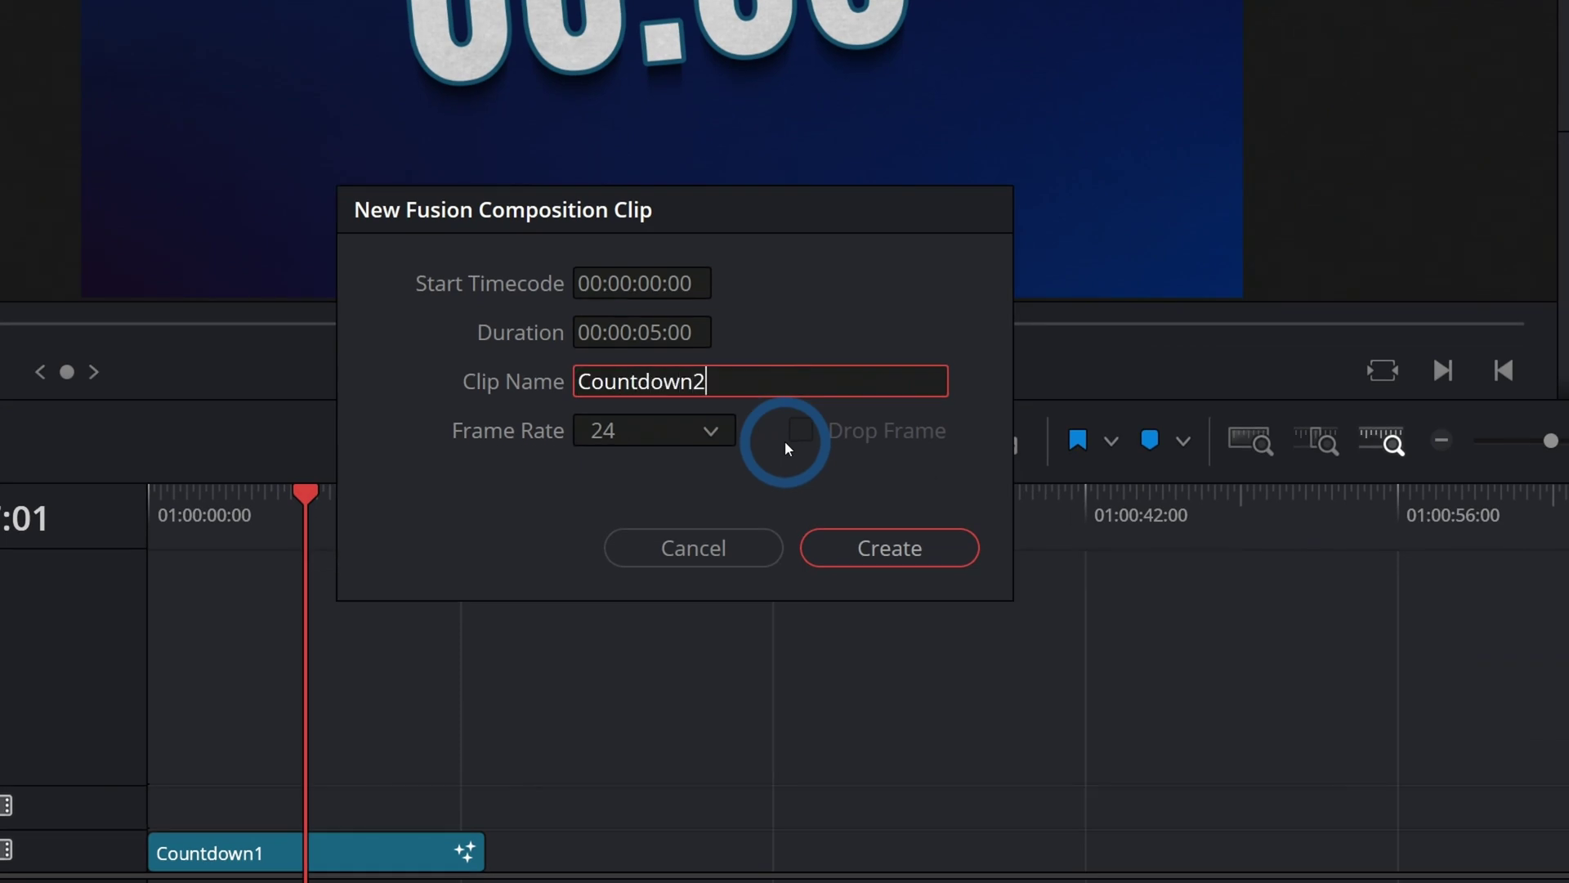
left_click(933, 551)
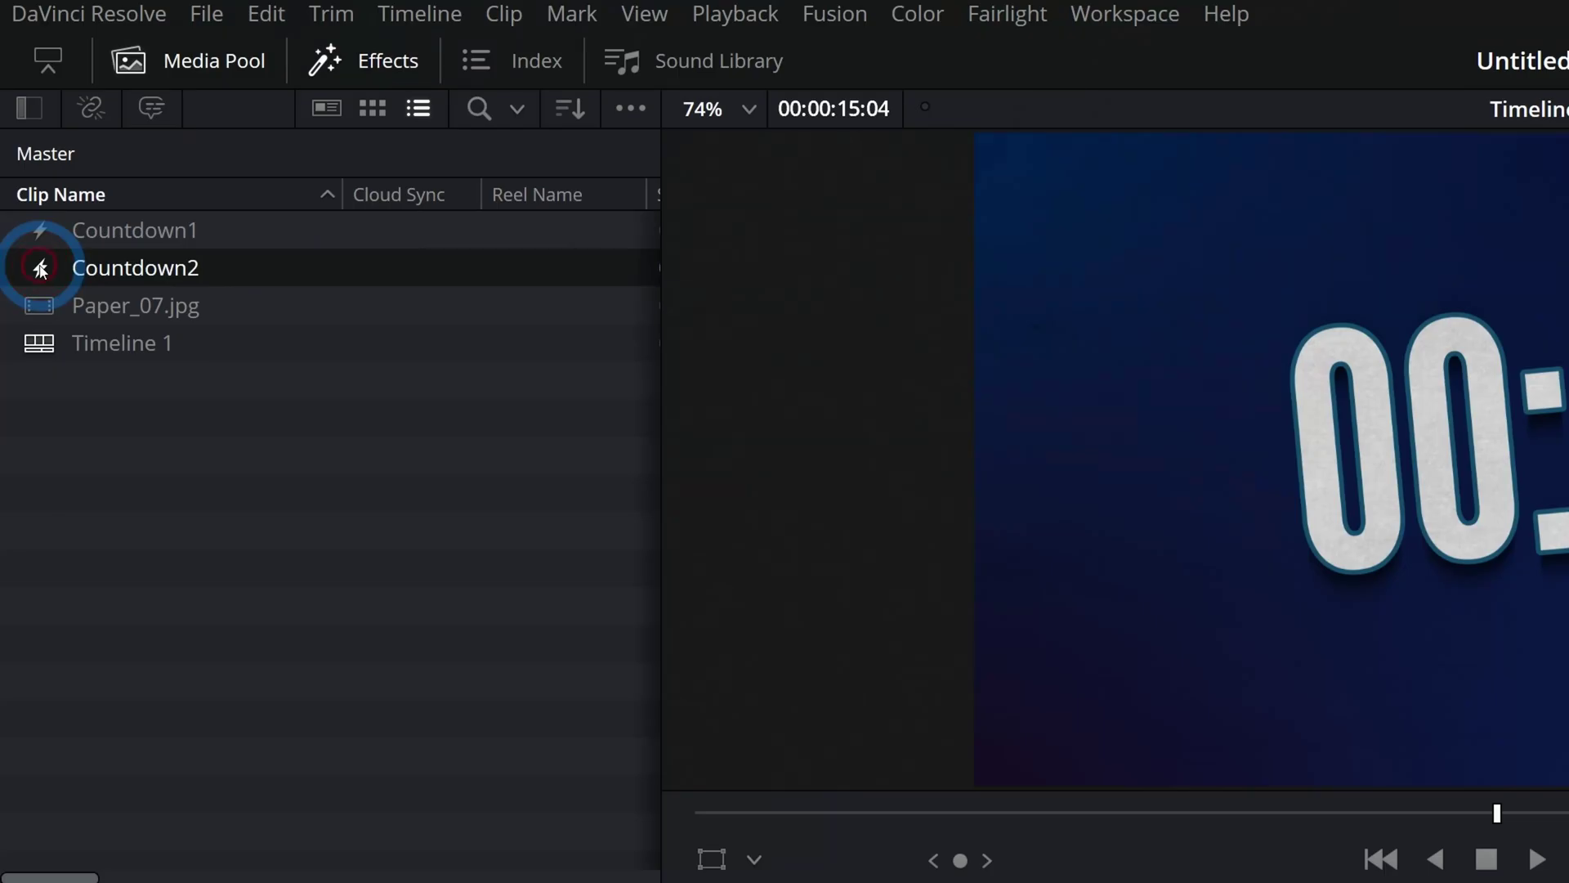
double_click(40, 268)
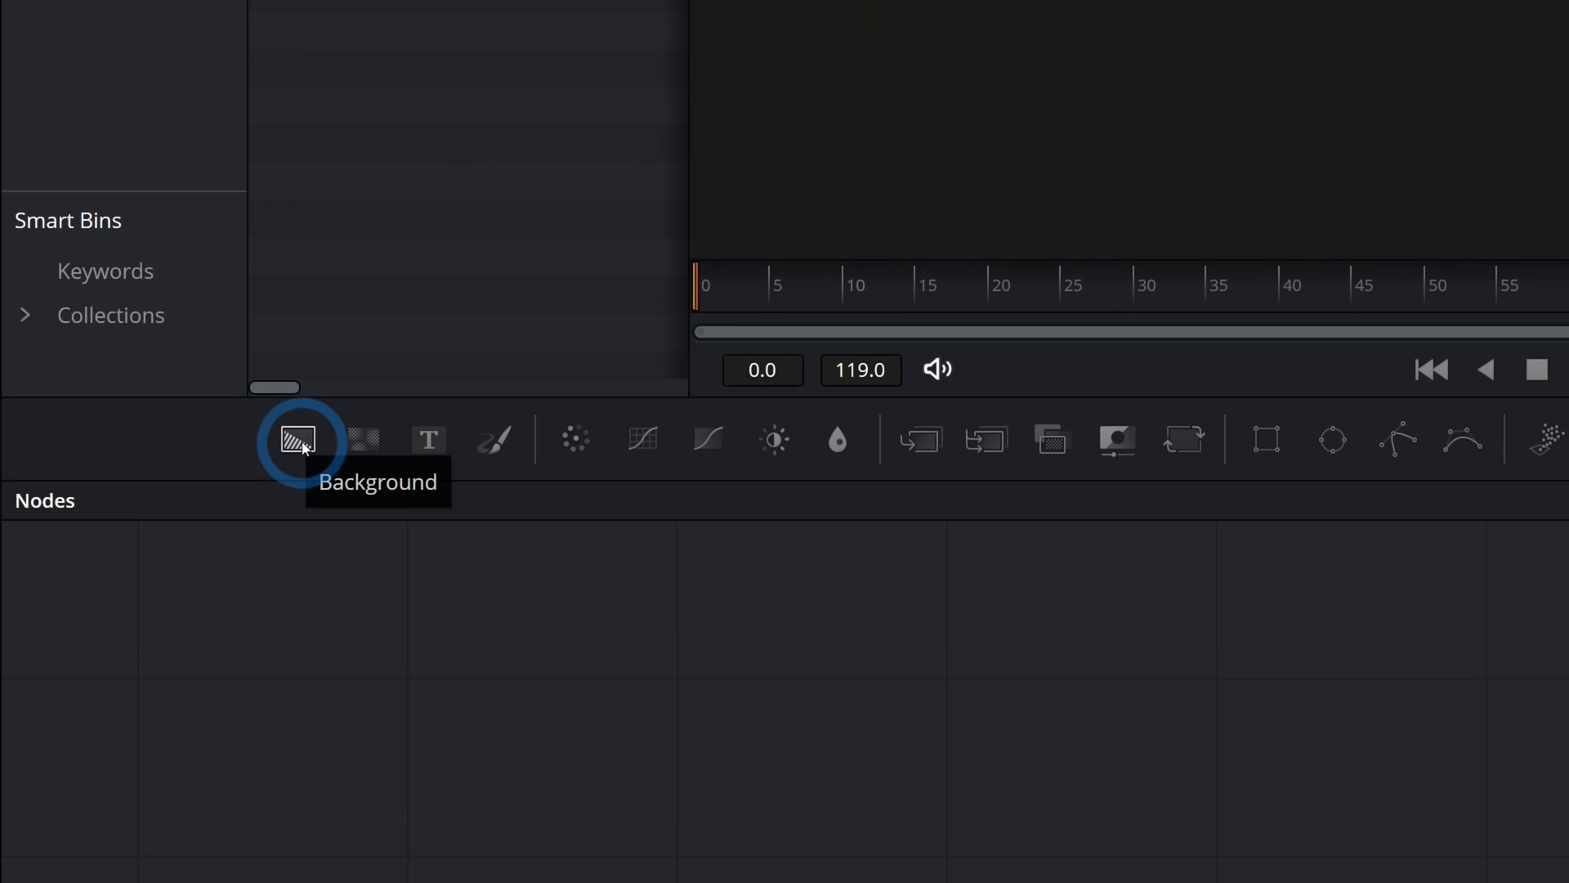
Add a Background node to the empty composition and connect its output to MediaOut1
left_click_drag(302, 446, 962, 854)
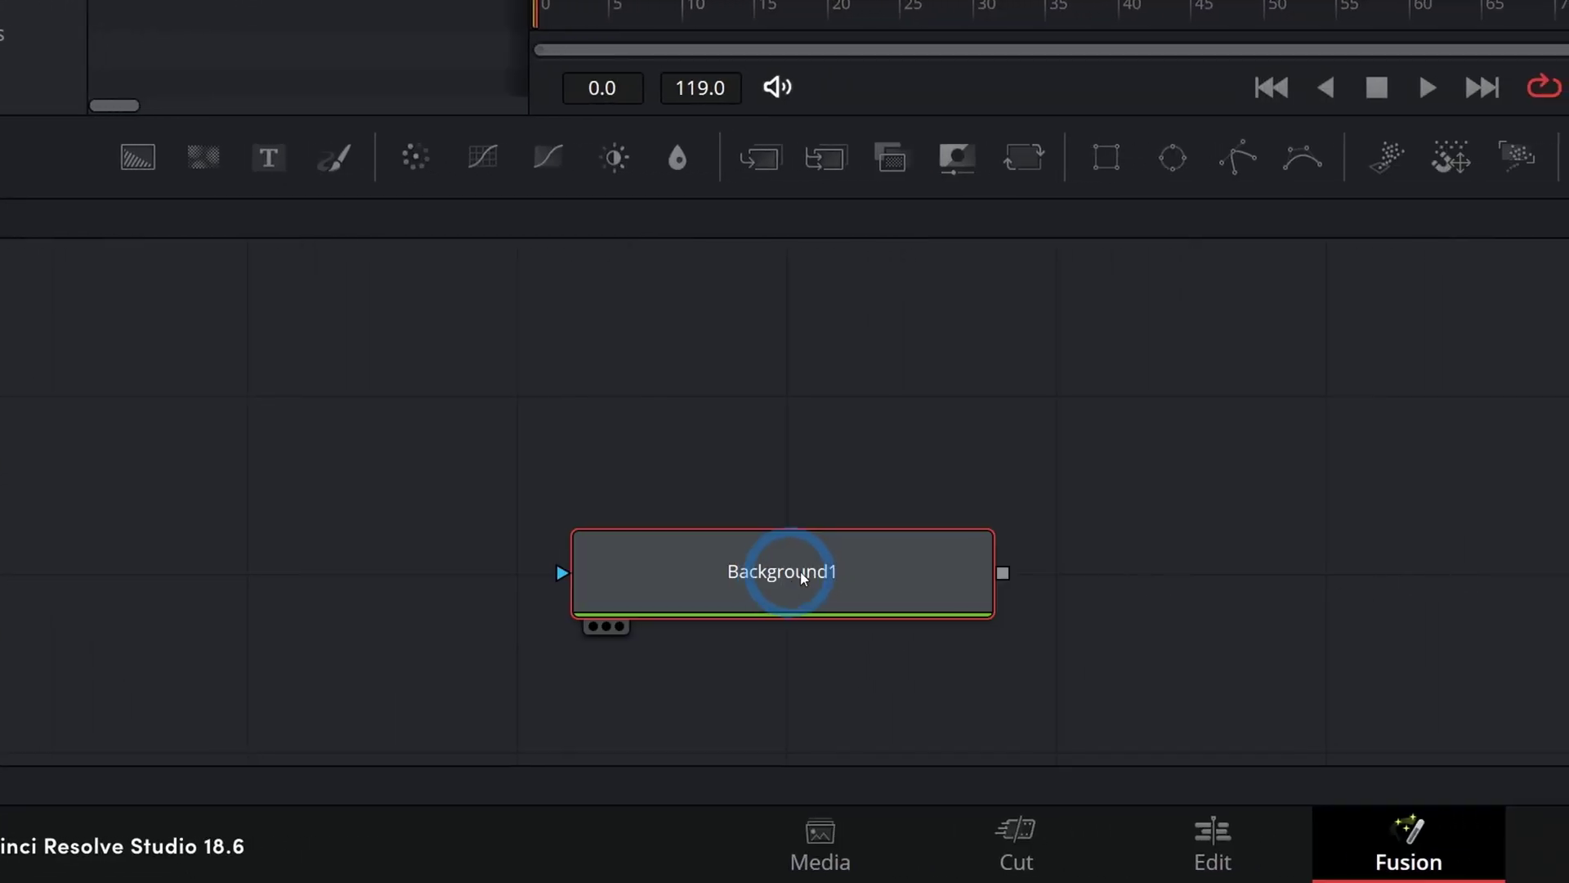
left_click_drag(1003, 573, 1439, 500)
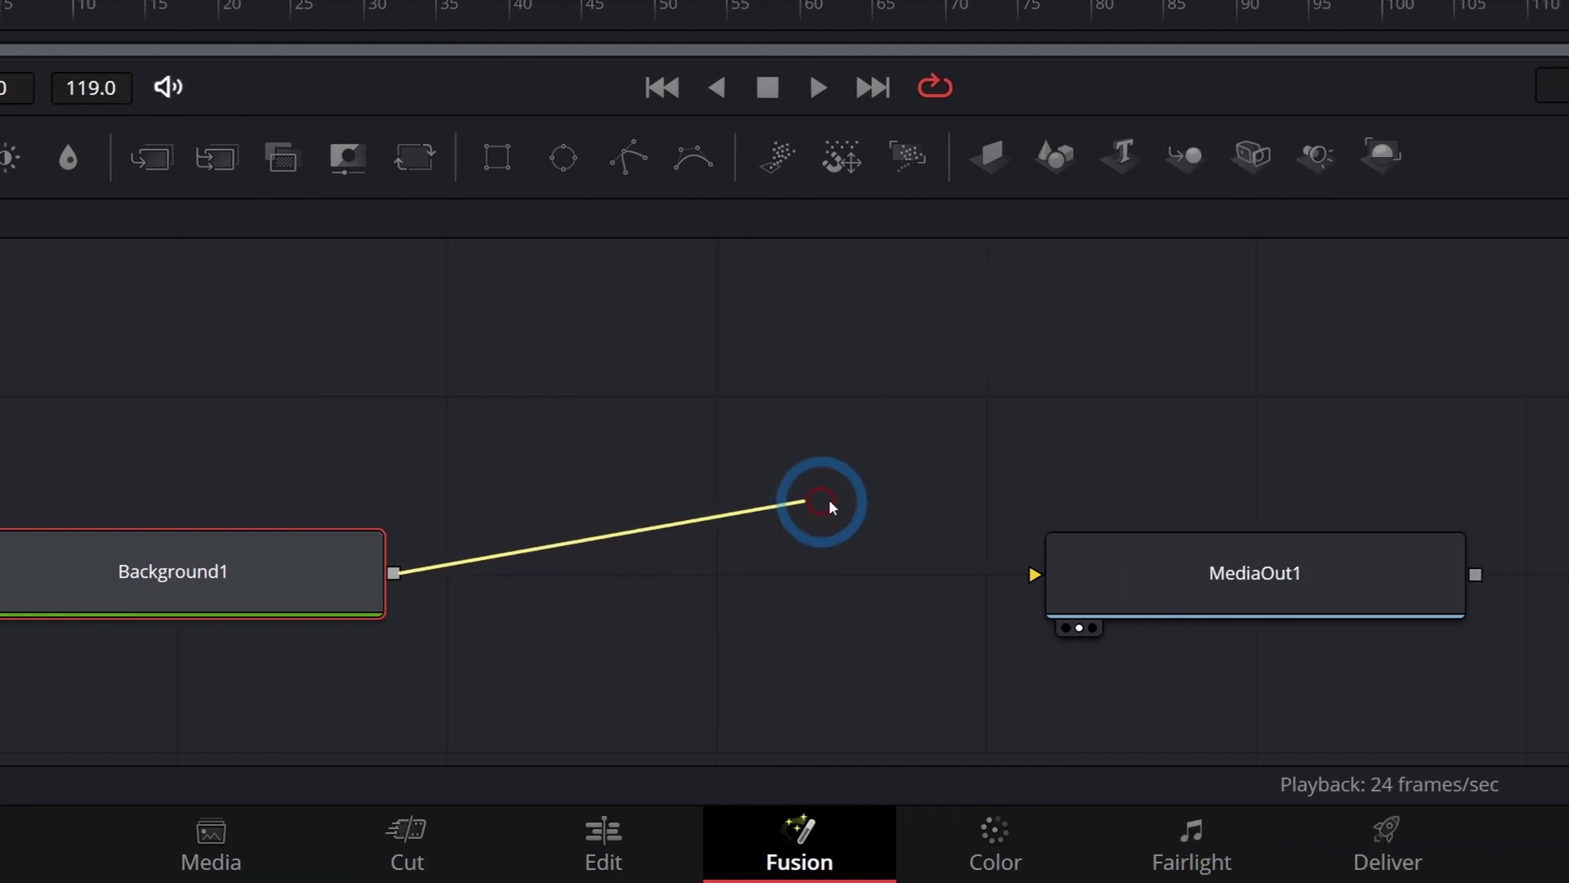
left_click_drag(829, 504, 1136, 566)
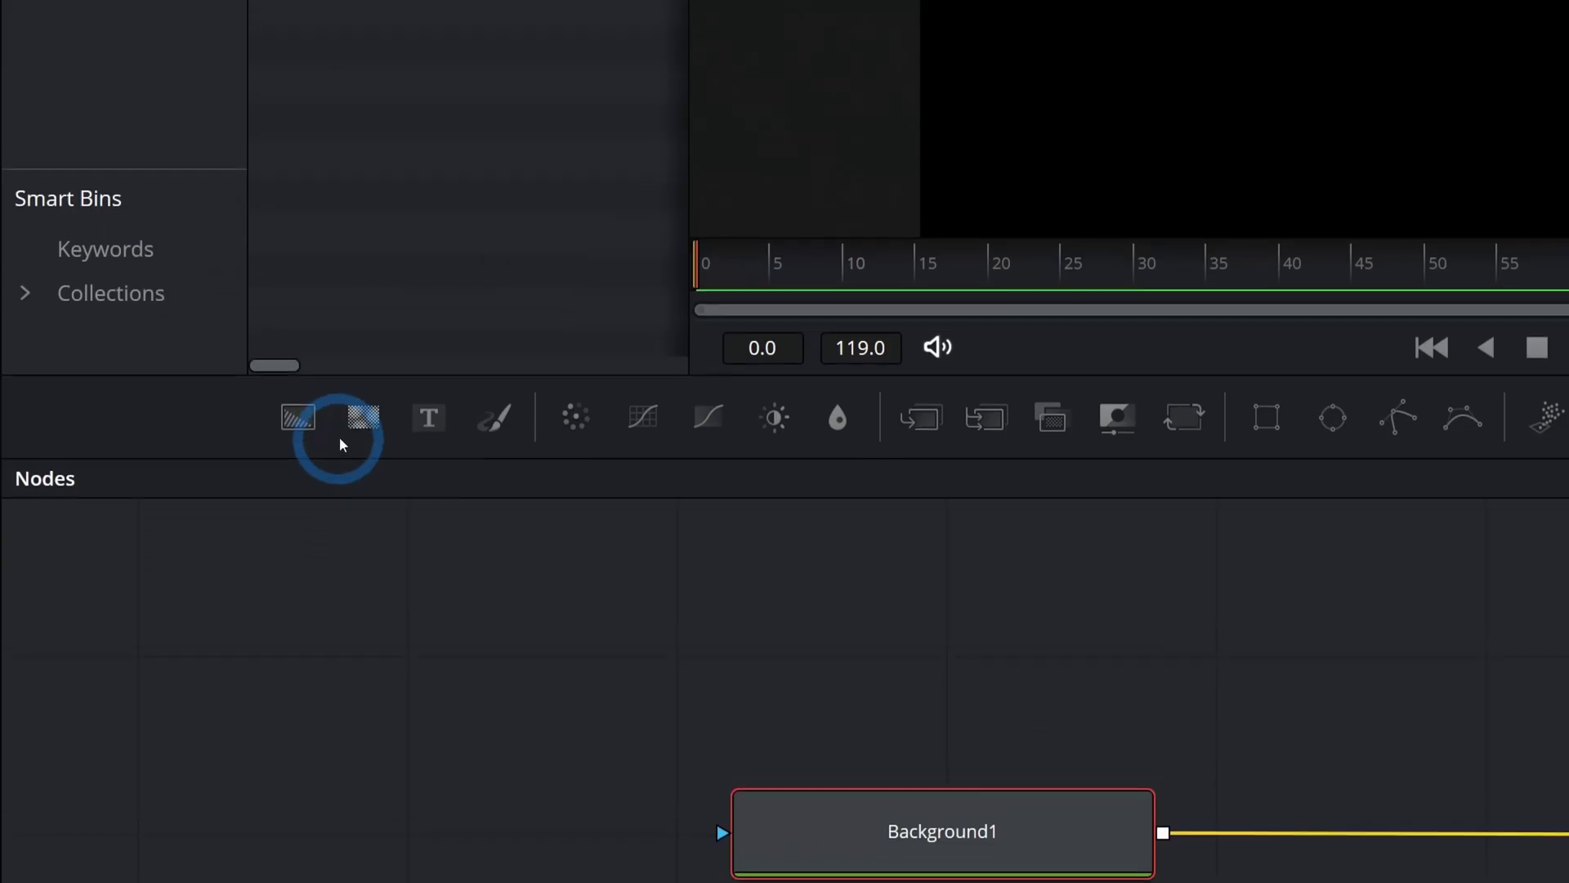
Add a Text+ node, insert a Merge between Background1 and MediaOut1, and connect the text as the Merge's foreground
left_click_drag(427, 445, 1286, 641)
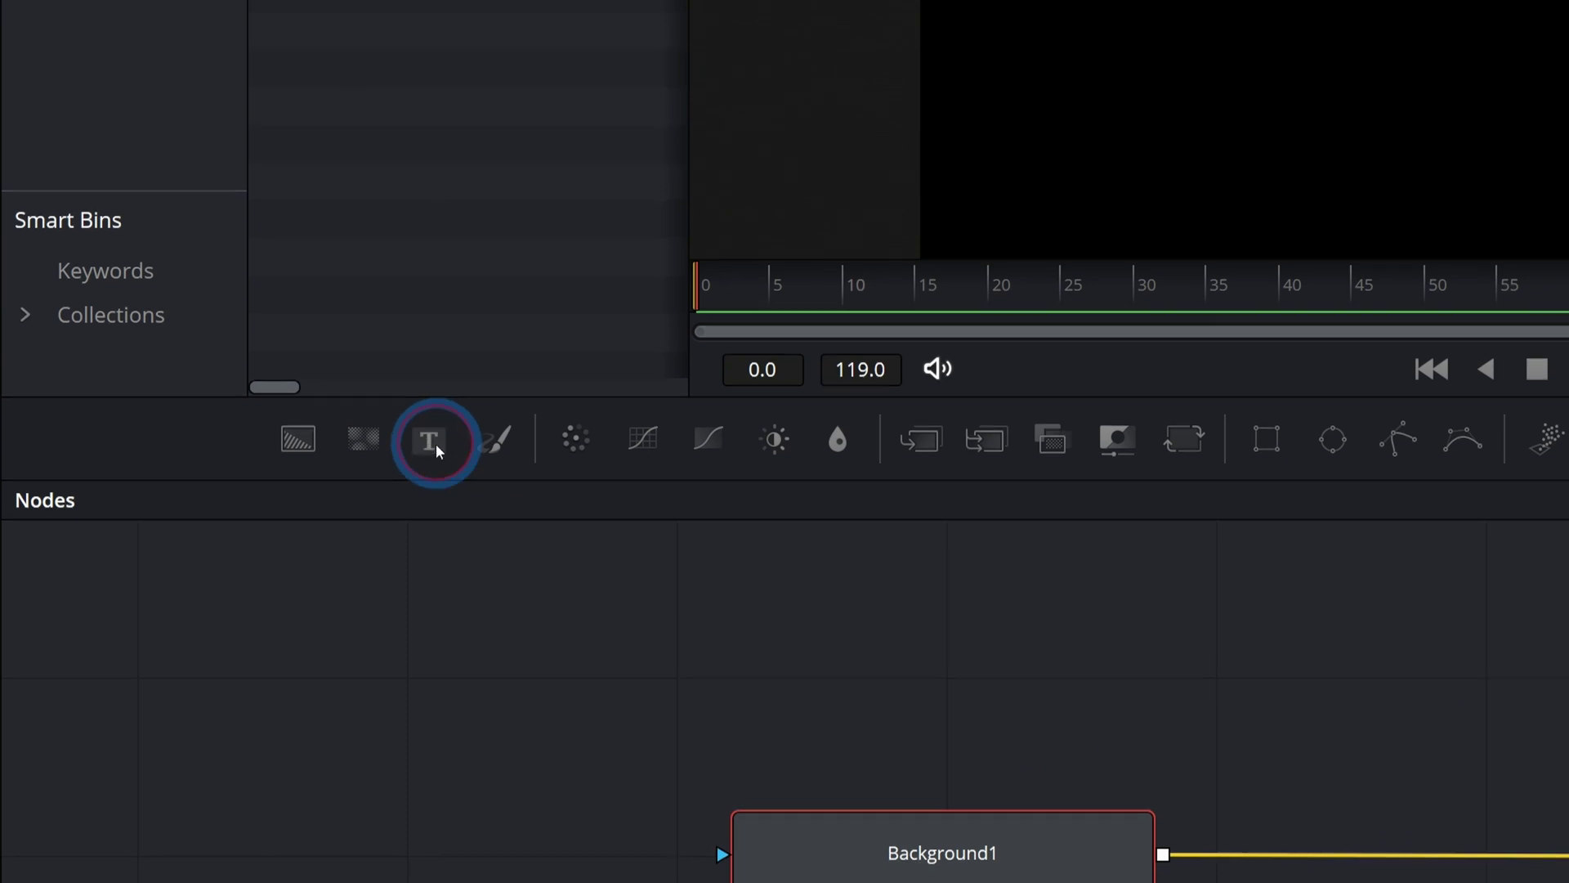
left_click_drag(833, 441, 1022, 400)
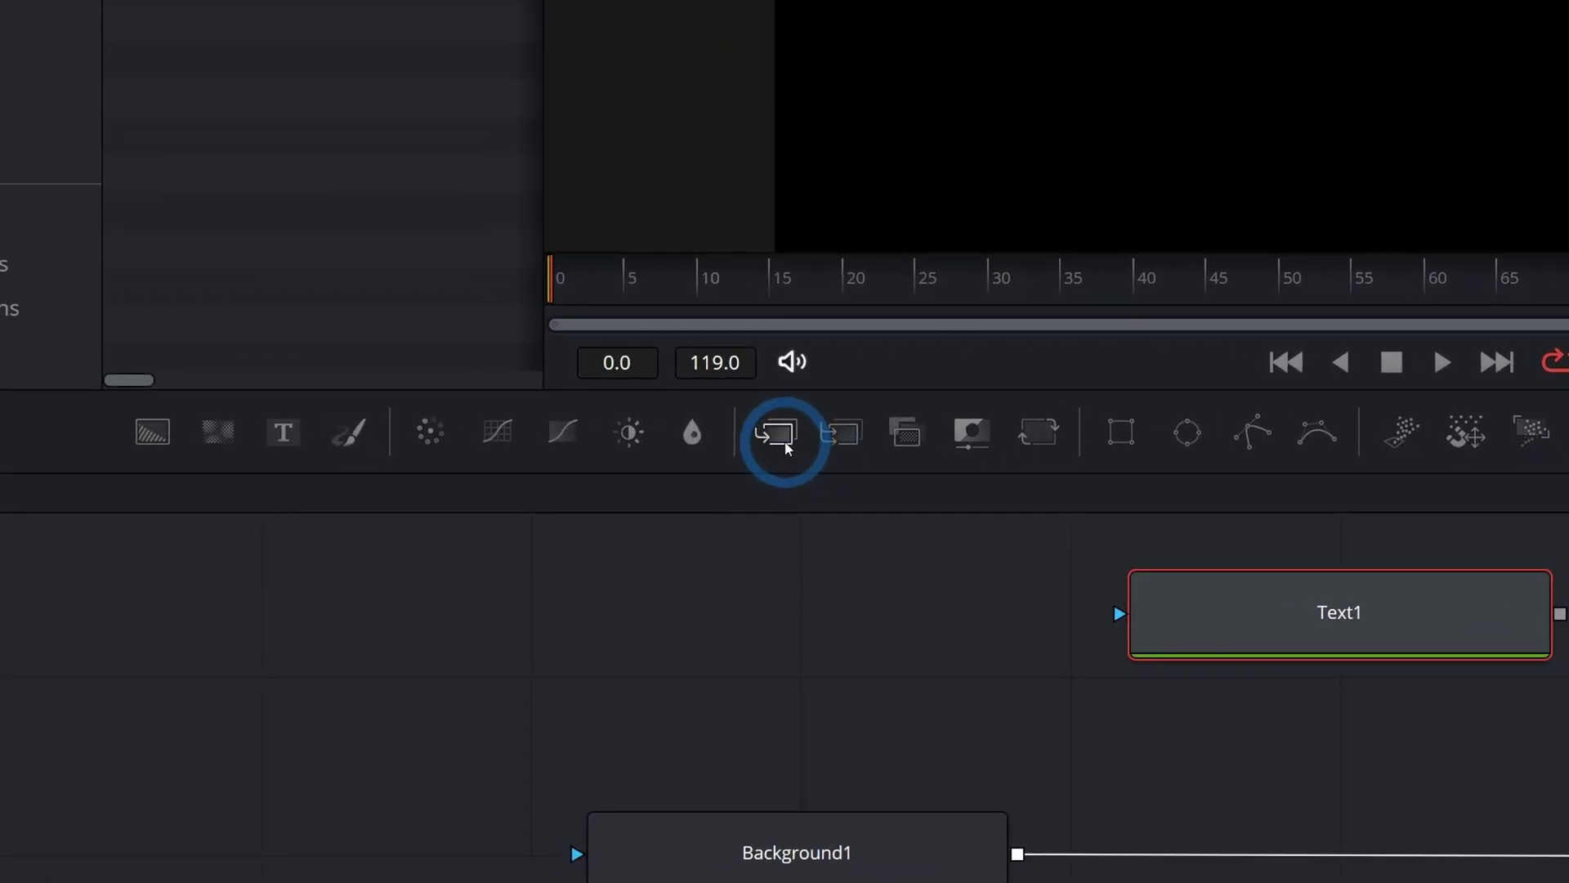
left_click_drag(784, 446, 997, 594)
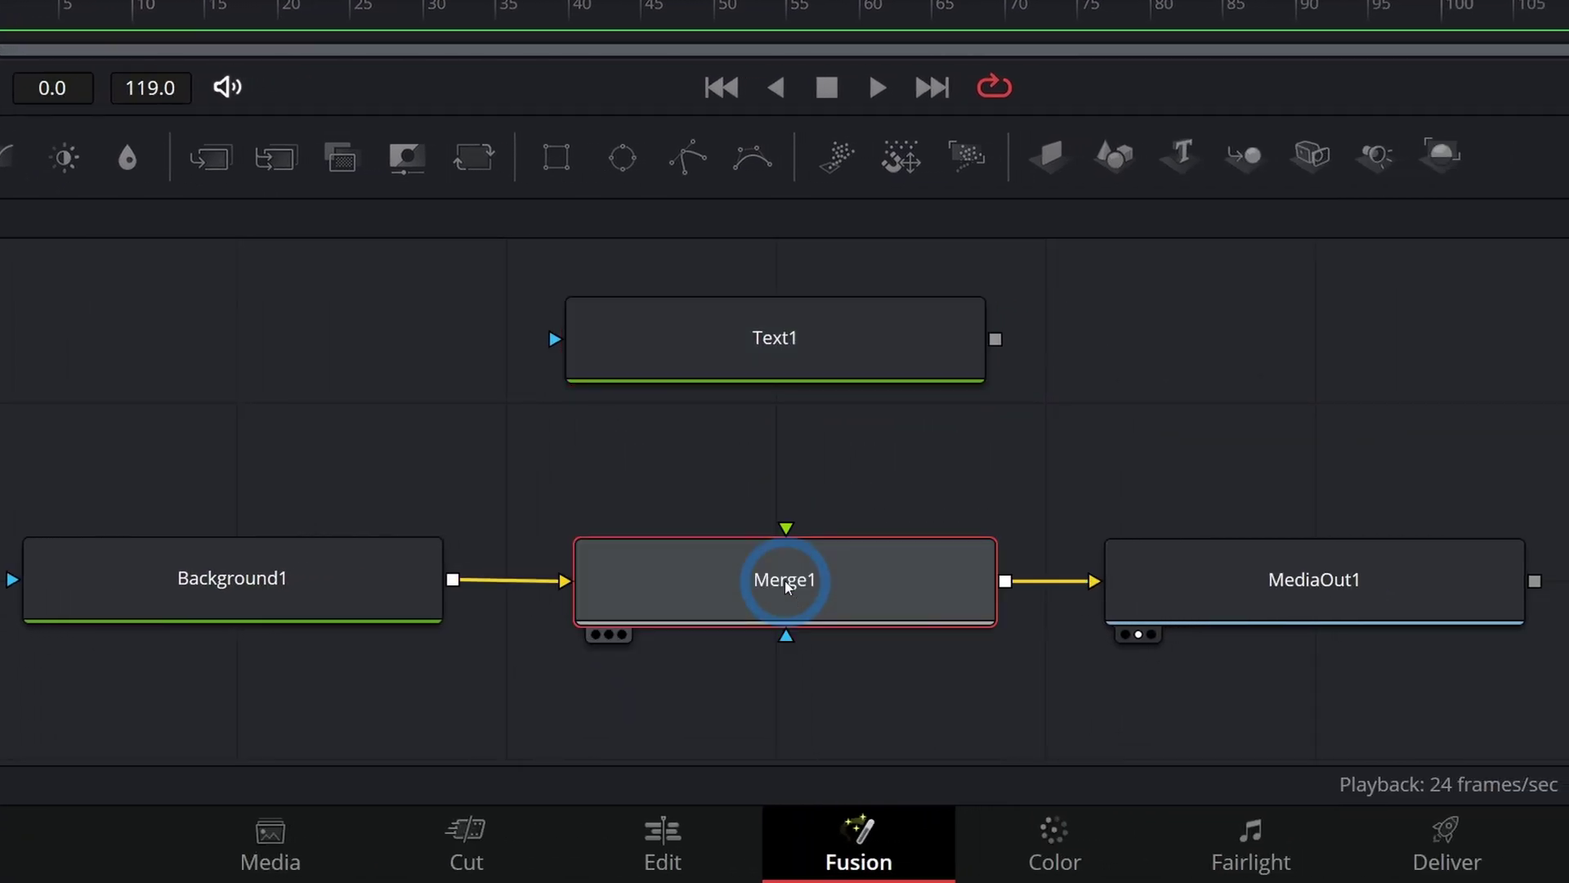
mouse_move(784, 581)
left_mouse_down()
mouse_move(785, 533)
mouse_move(785, 579)
left_mouse_up()
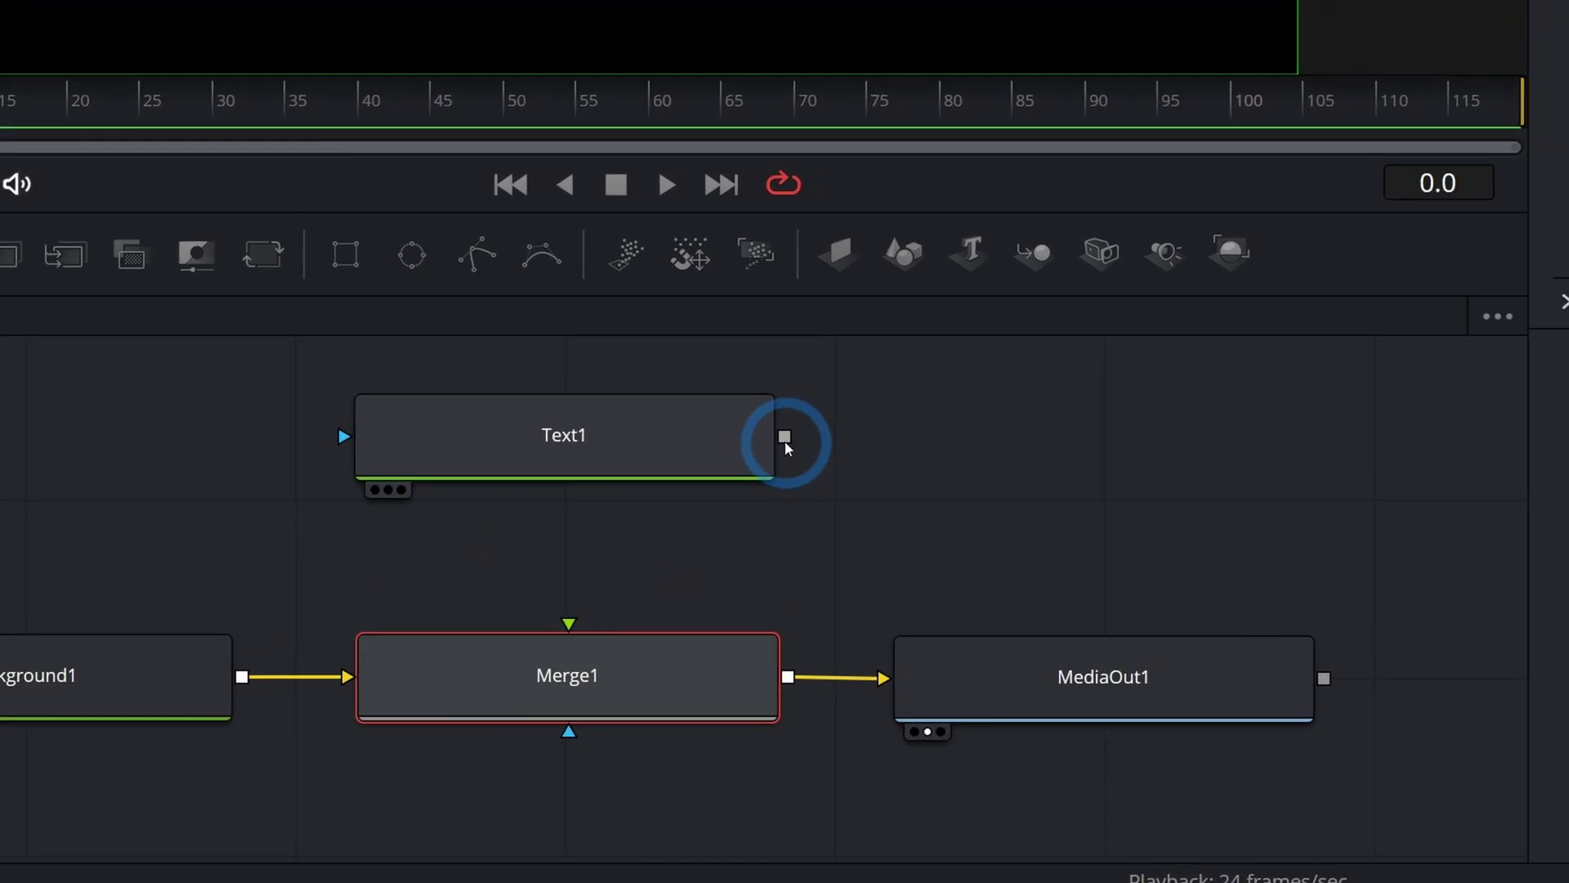
left_click_drag(788, 438, 583, 610)
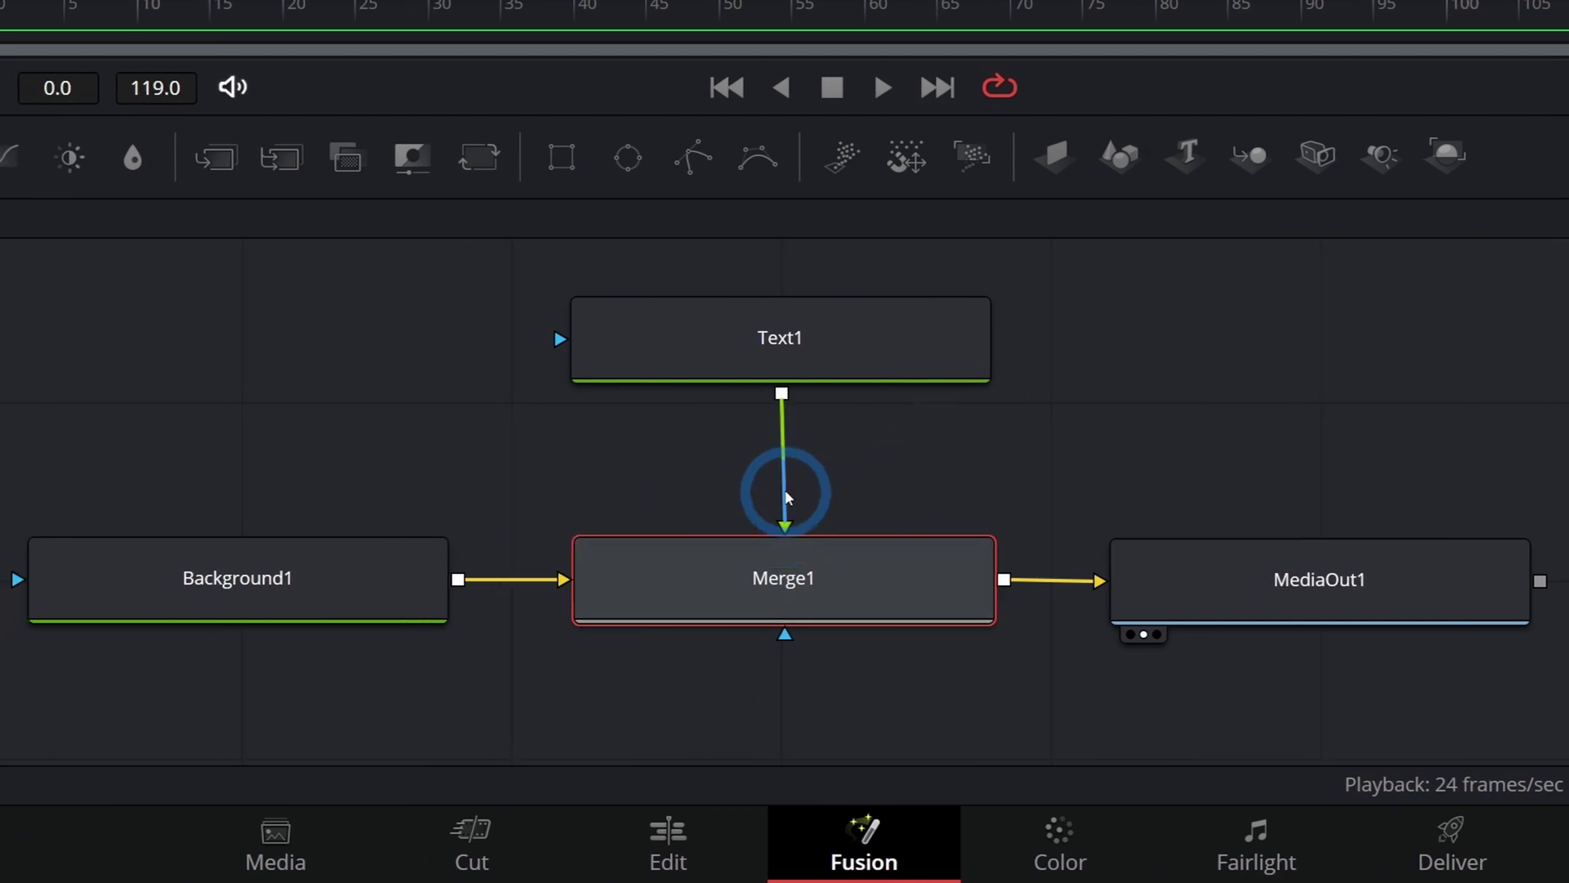
Replace the placeholder word "TEXT" in Text1 with a TimeCode modifier on its text
left_click(808, 372)
left_click(1291, 287)
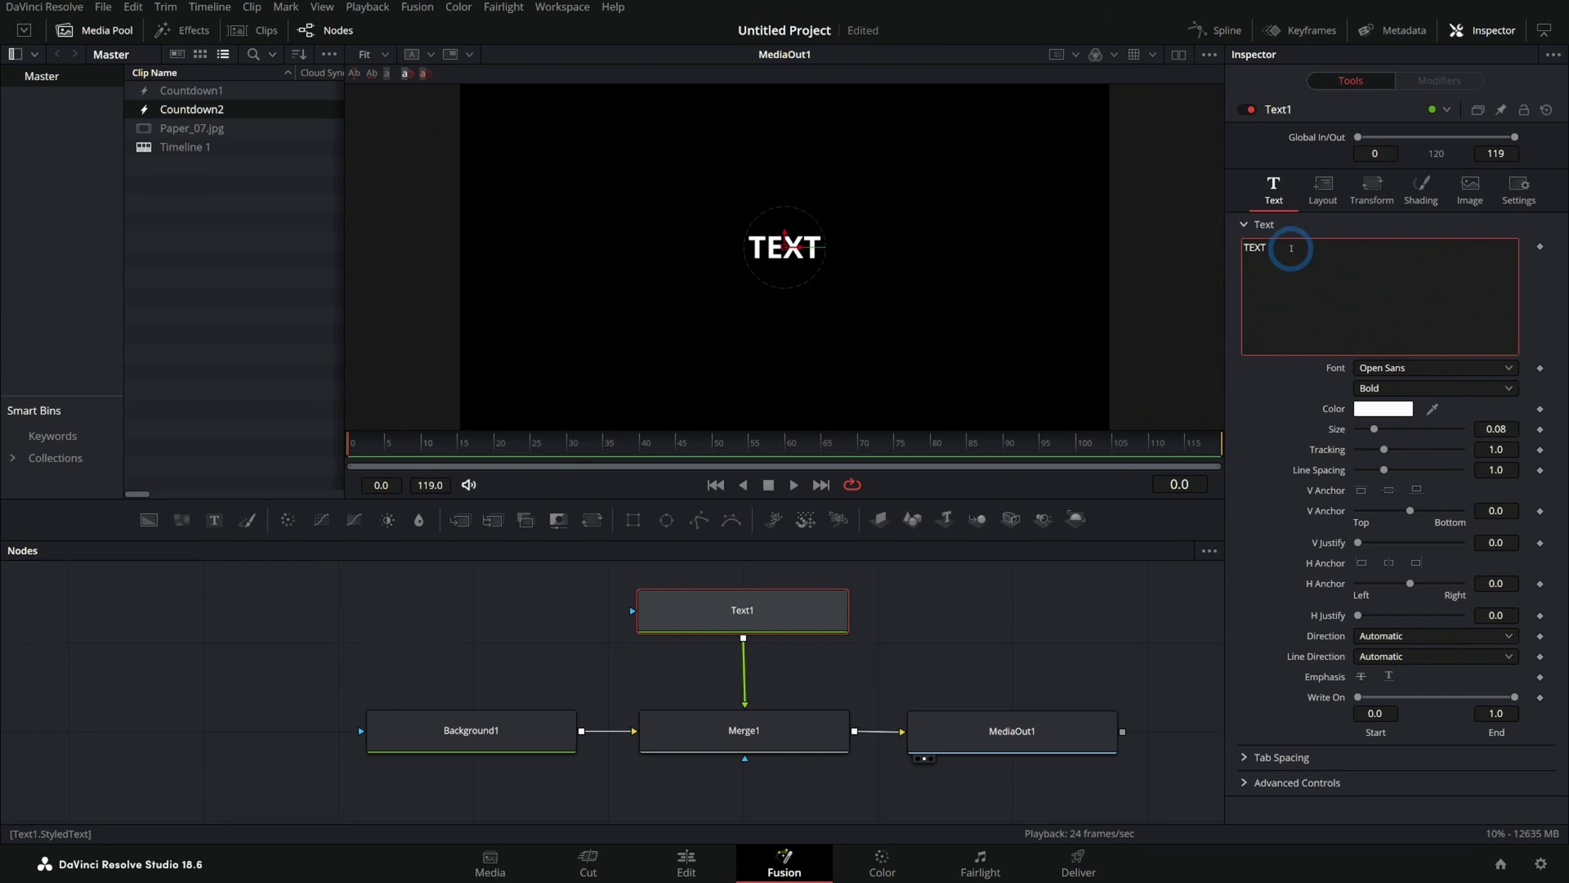
left_click_drag(1267, 249, 1219, 290)
key("BackSpace")
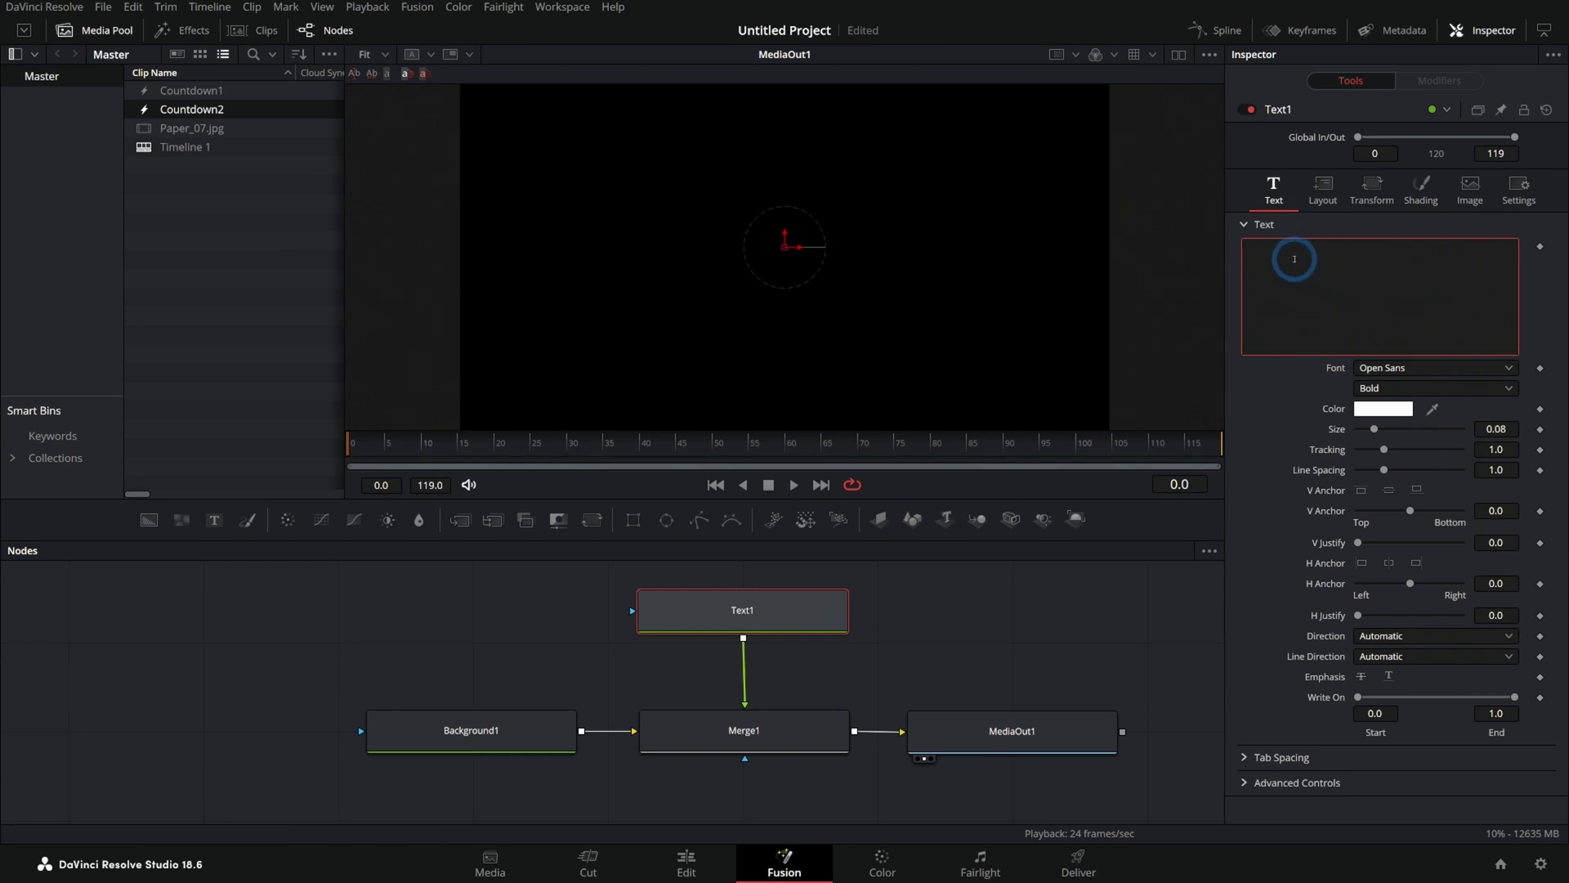
right_click(1281, 256)
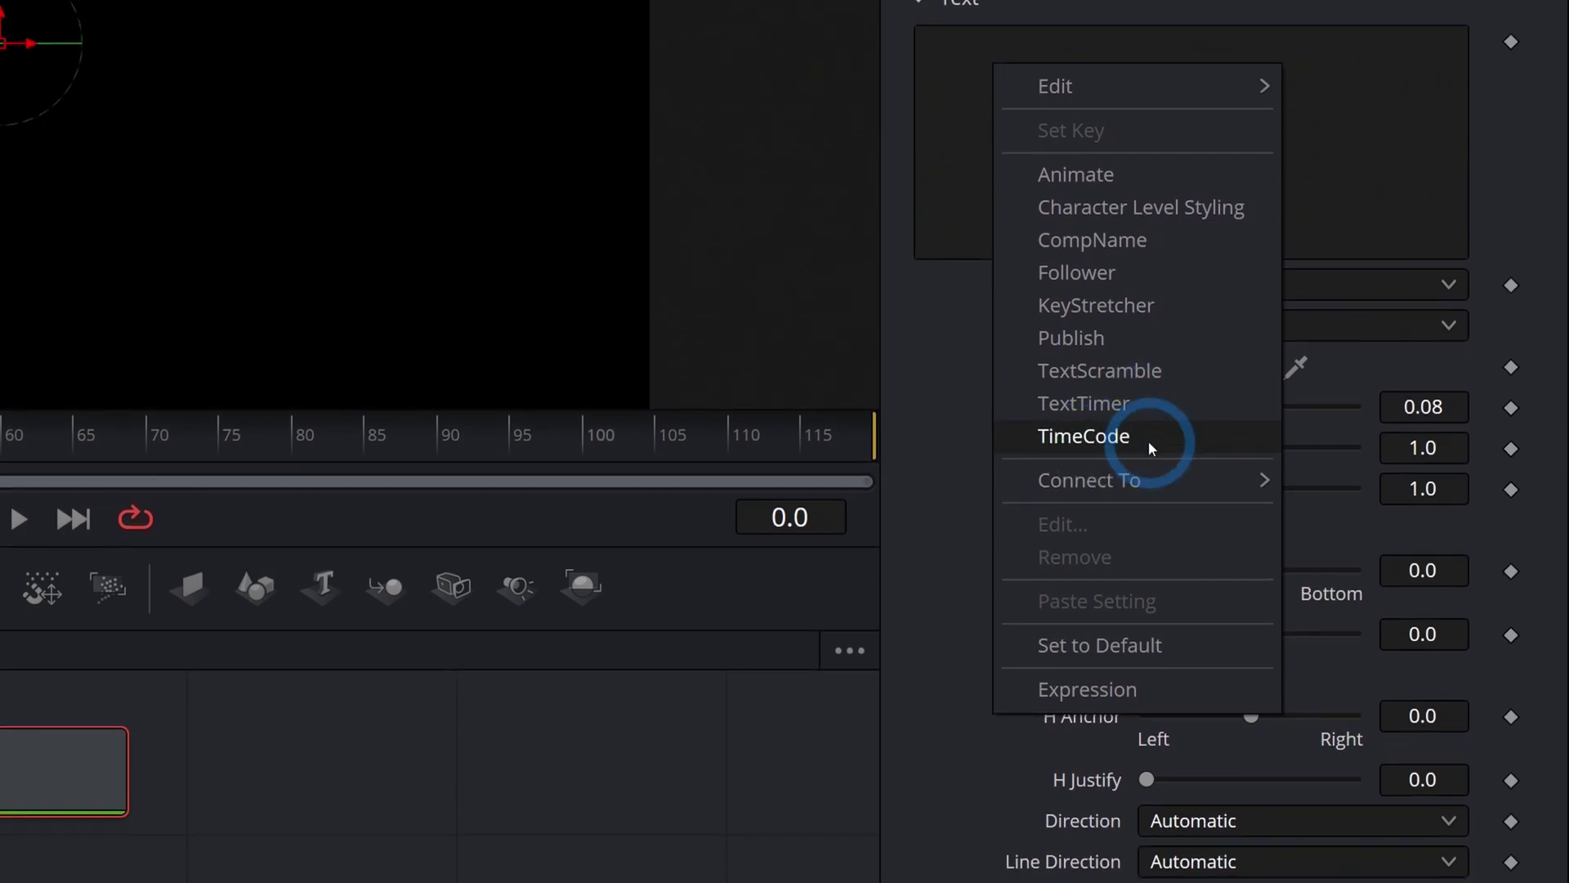
left_click(1149, 439)
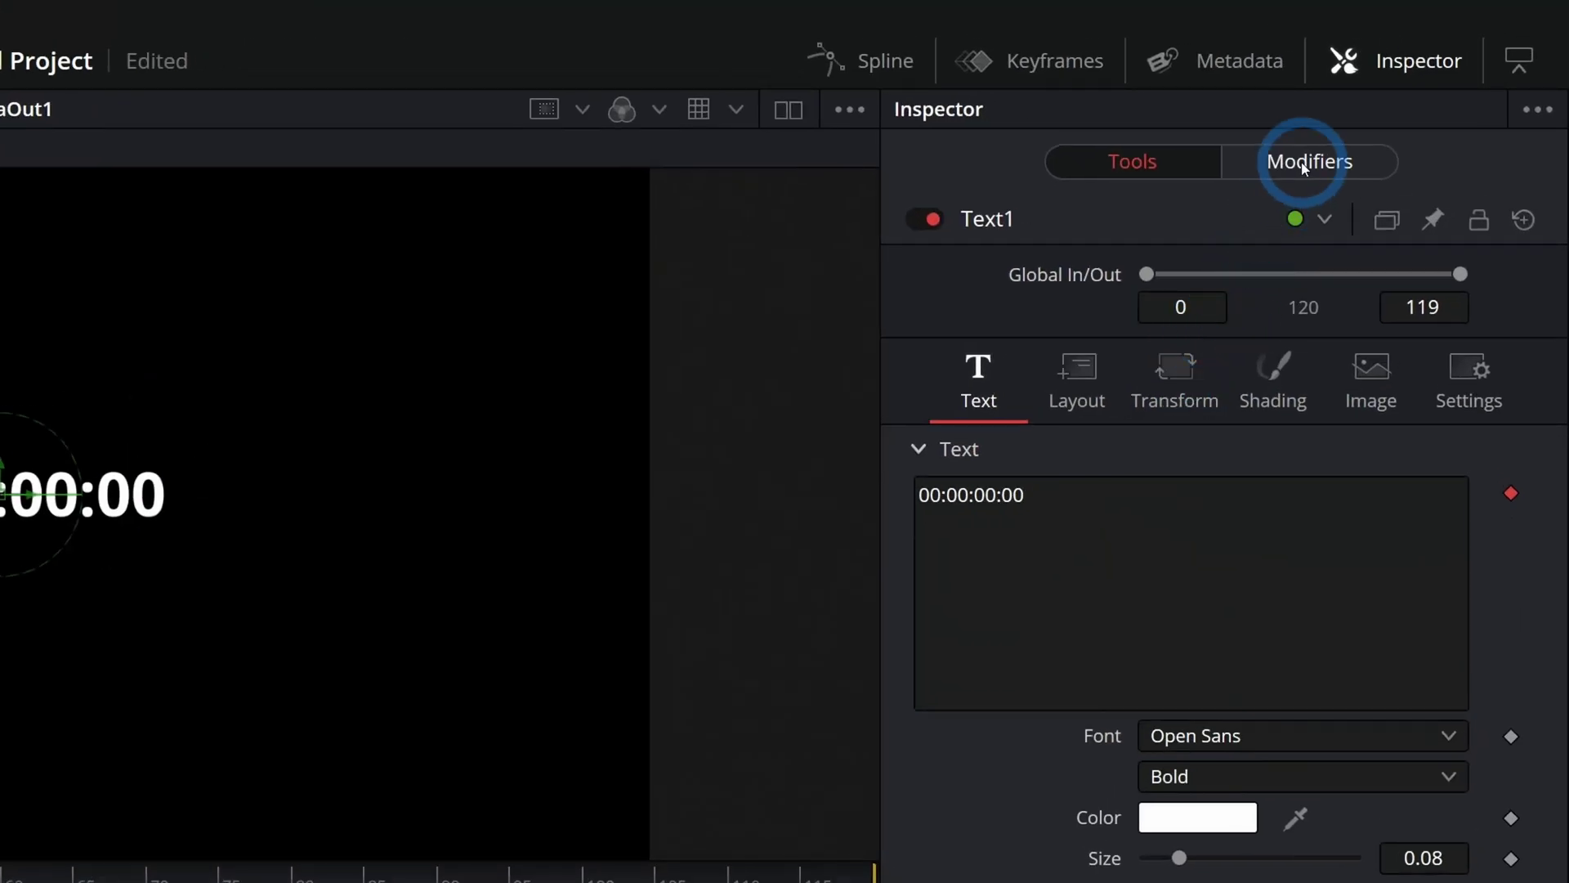
Turn off frames and hours in Text1's Time Code modifier, leaving minutes and seconds, and preview the playback
left_click(1275, 166)
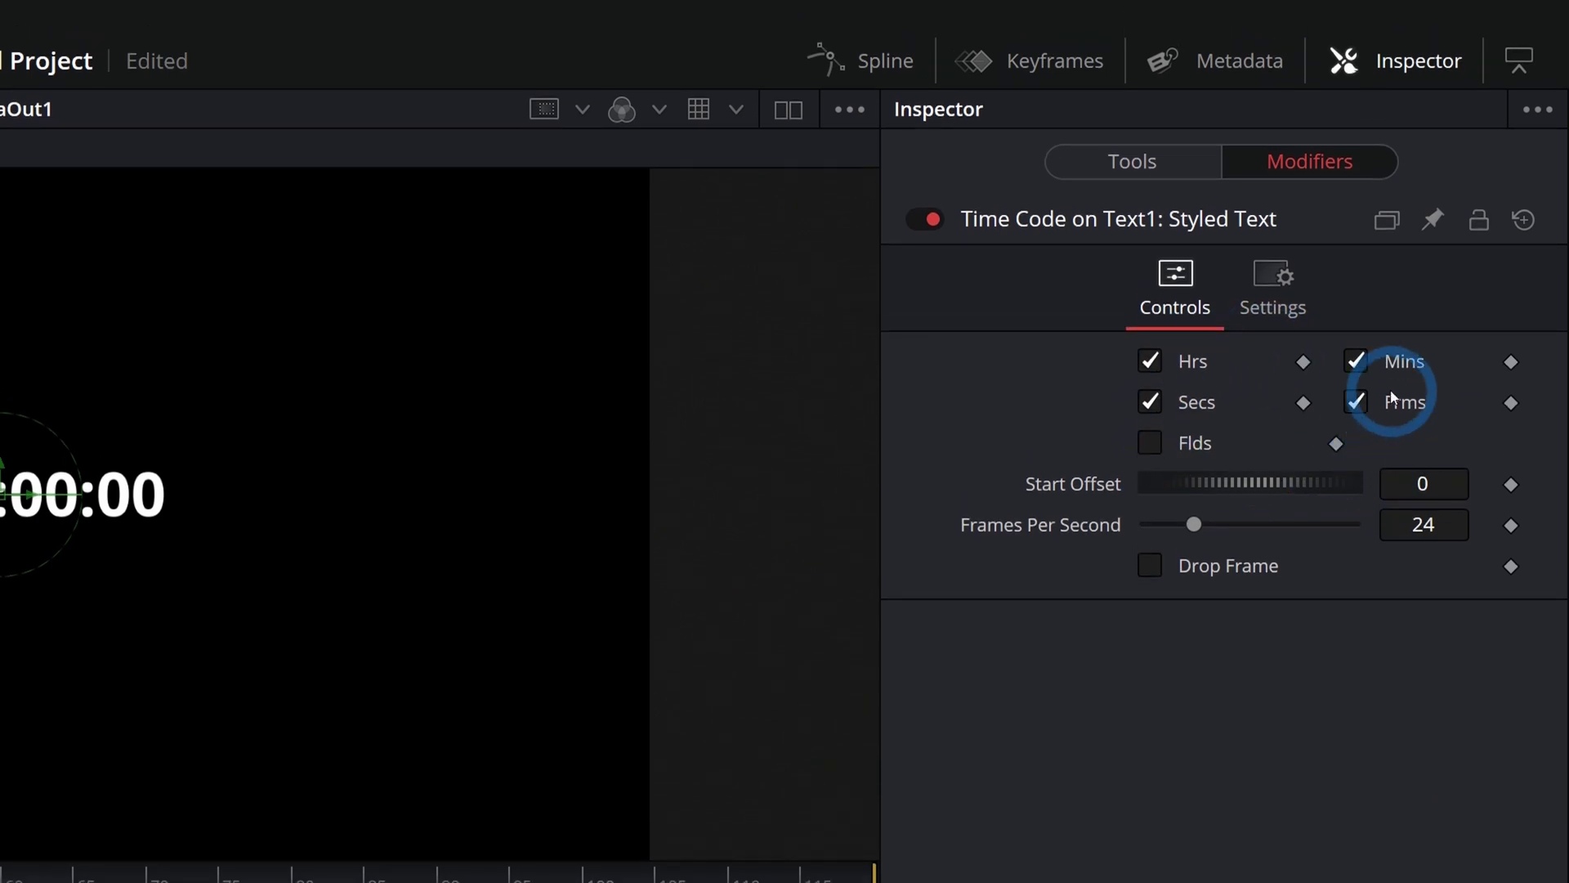
left_click(1357, 402)
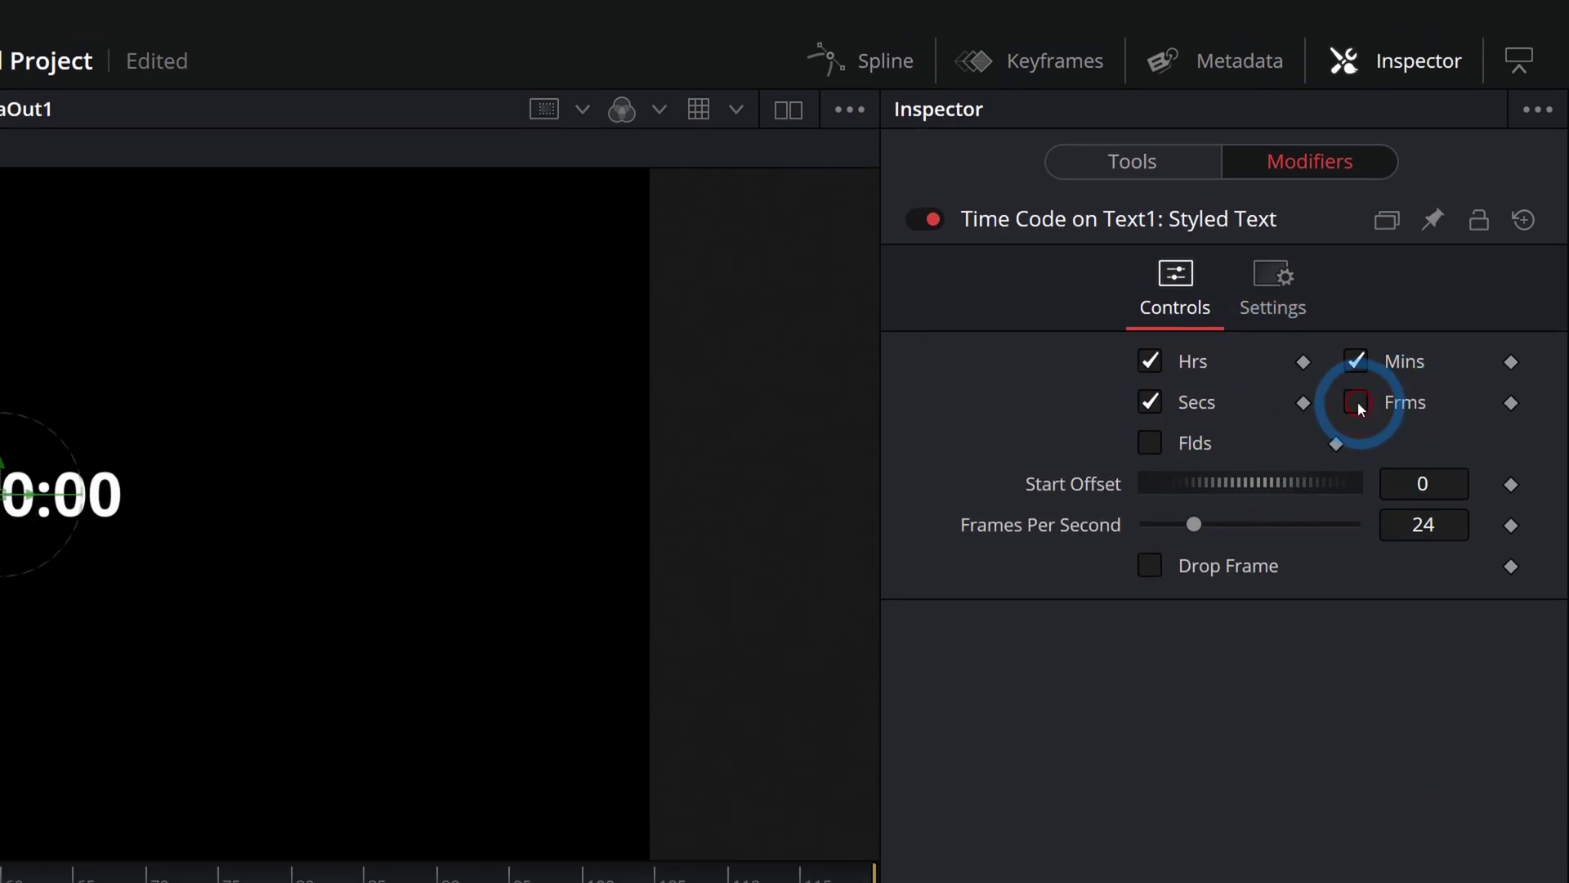
left_click(1151, 362)
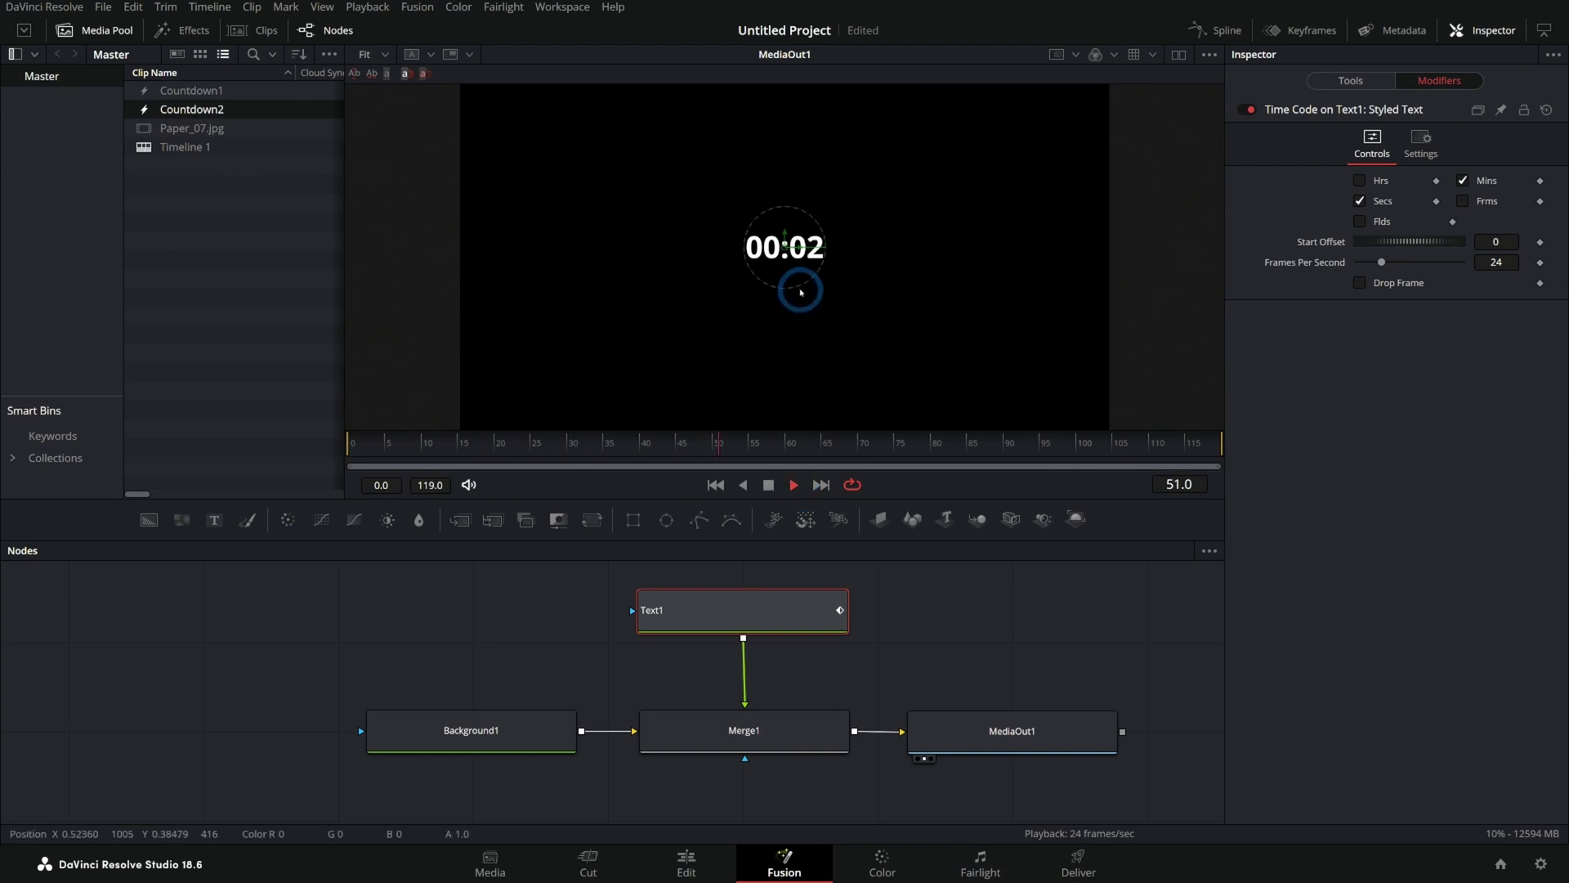
key("space")
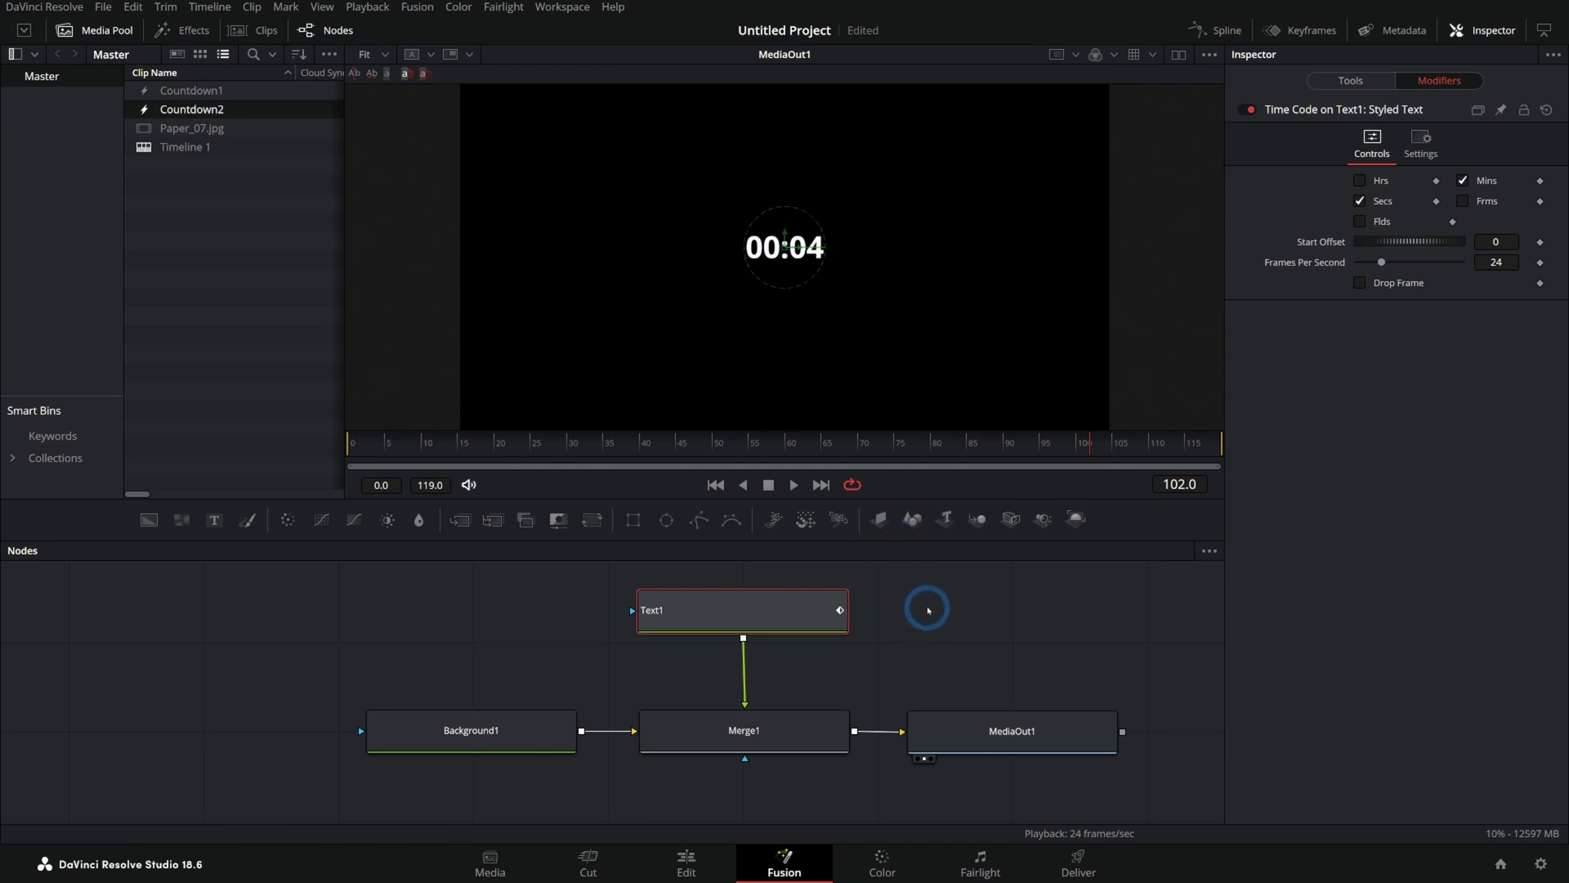
Make room below Text1 and insert a Time Speed node between Text1 and Merge1
scroll(928, 609, "up", 3)
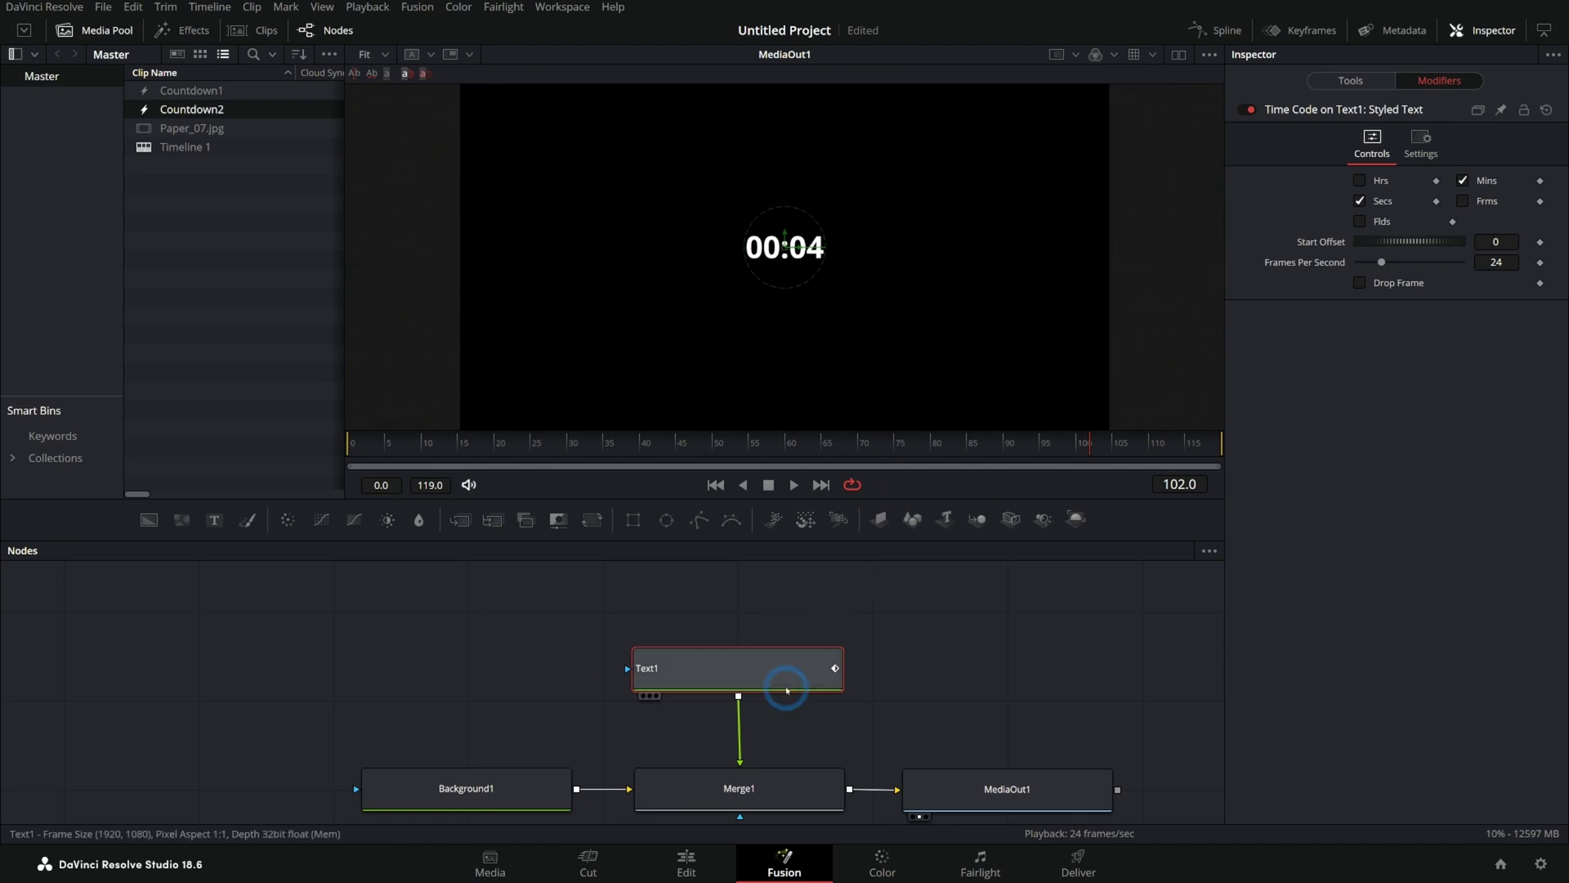
left_click_drag(788, 685, 737, 622)
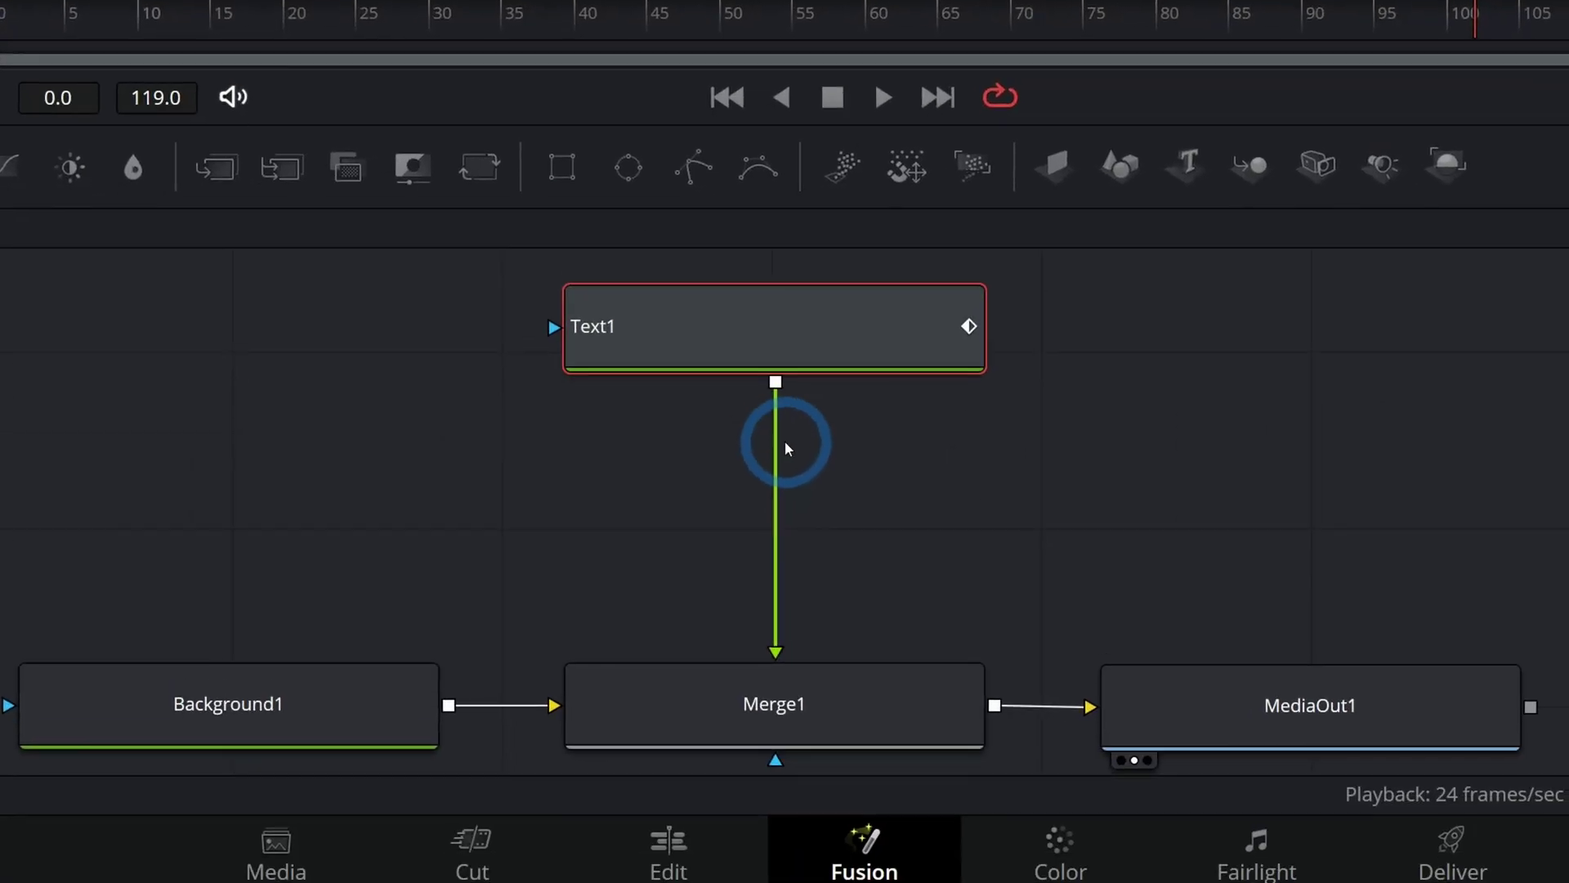
left_click(785, 446)
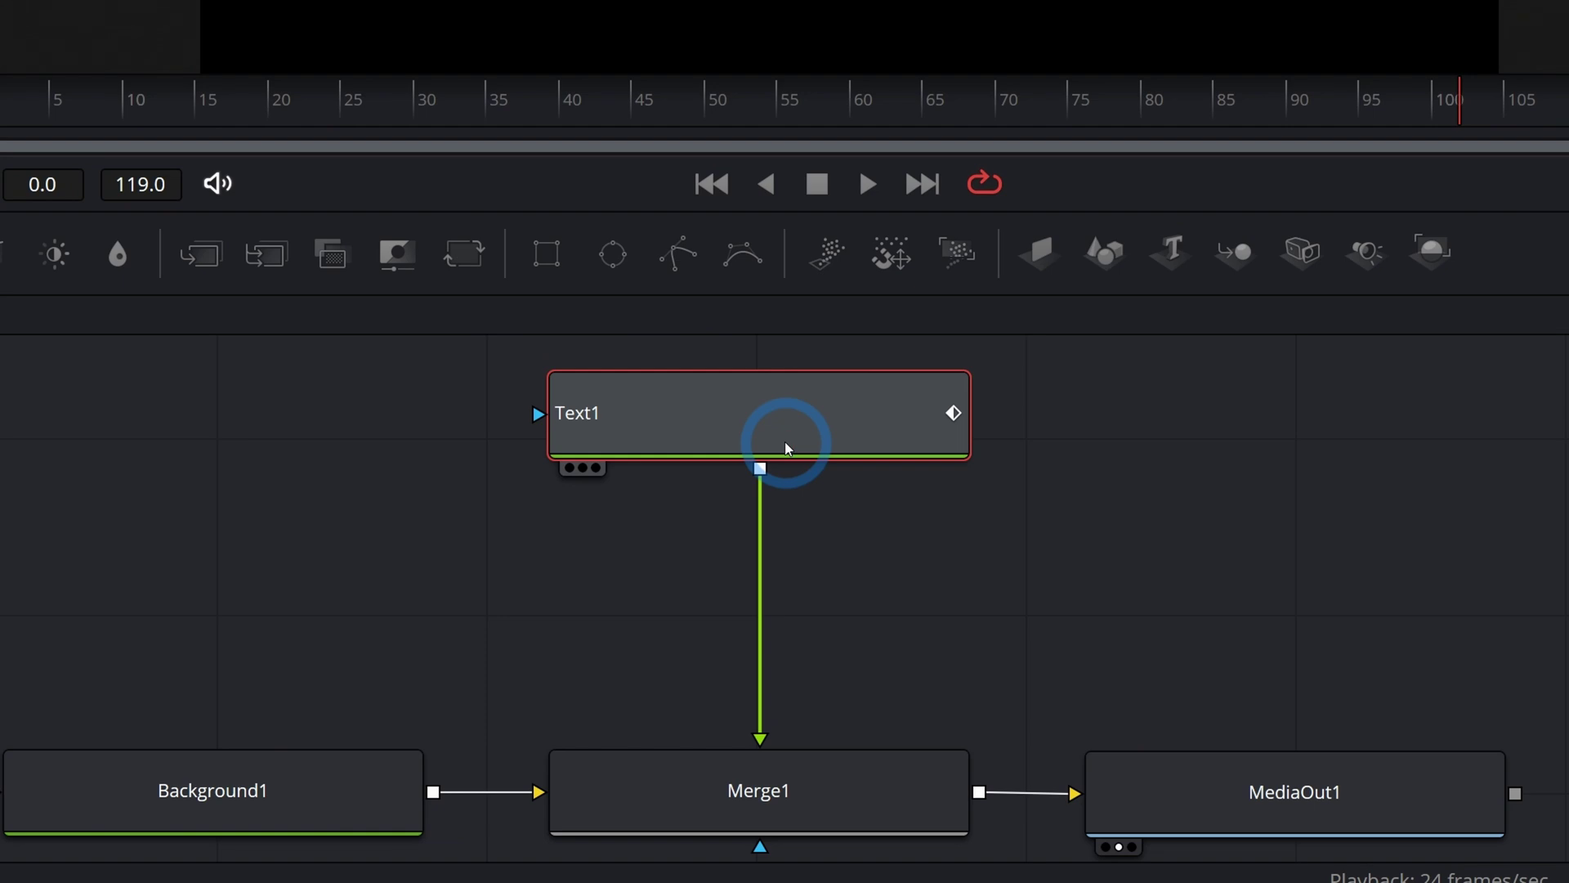
key("ctrl+space")
type("xf")
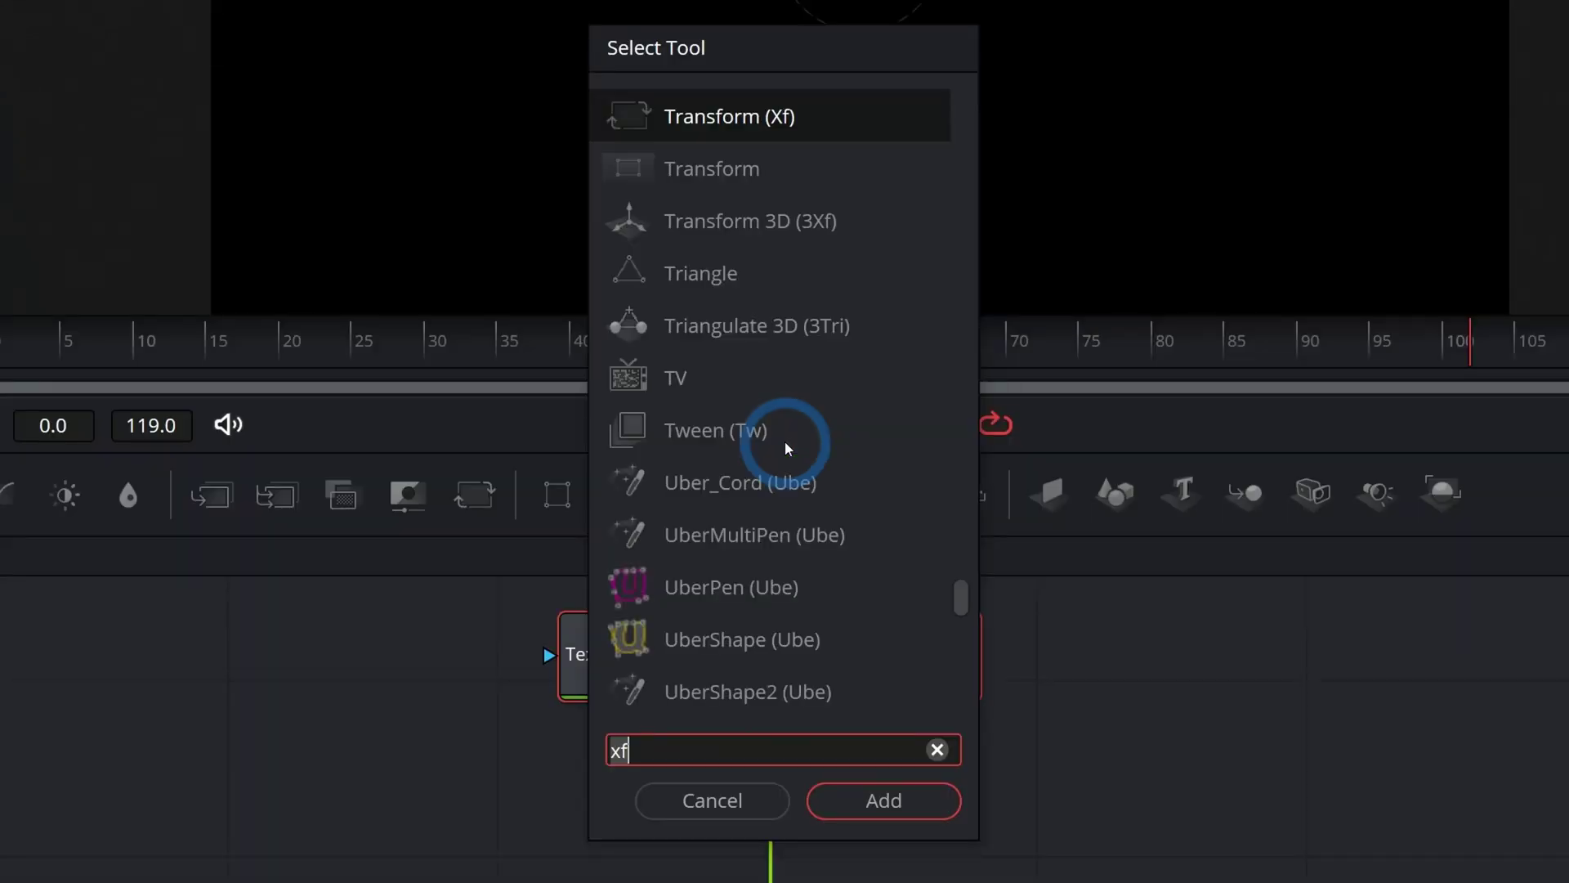
key("BackSpace")
key("BackSpace")
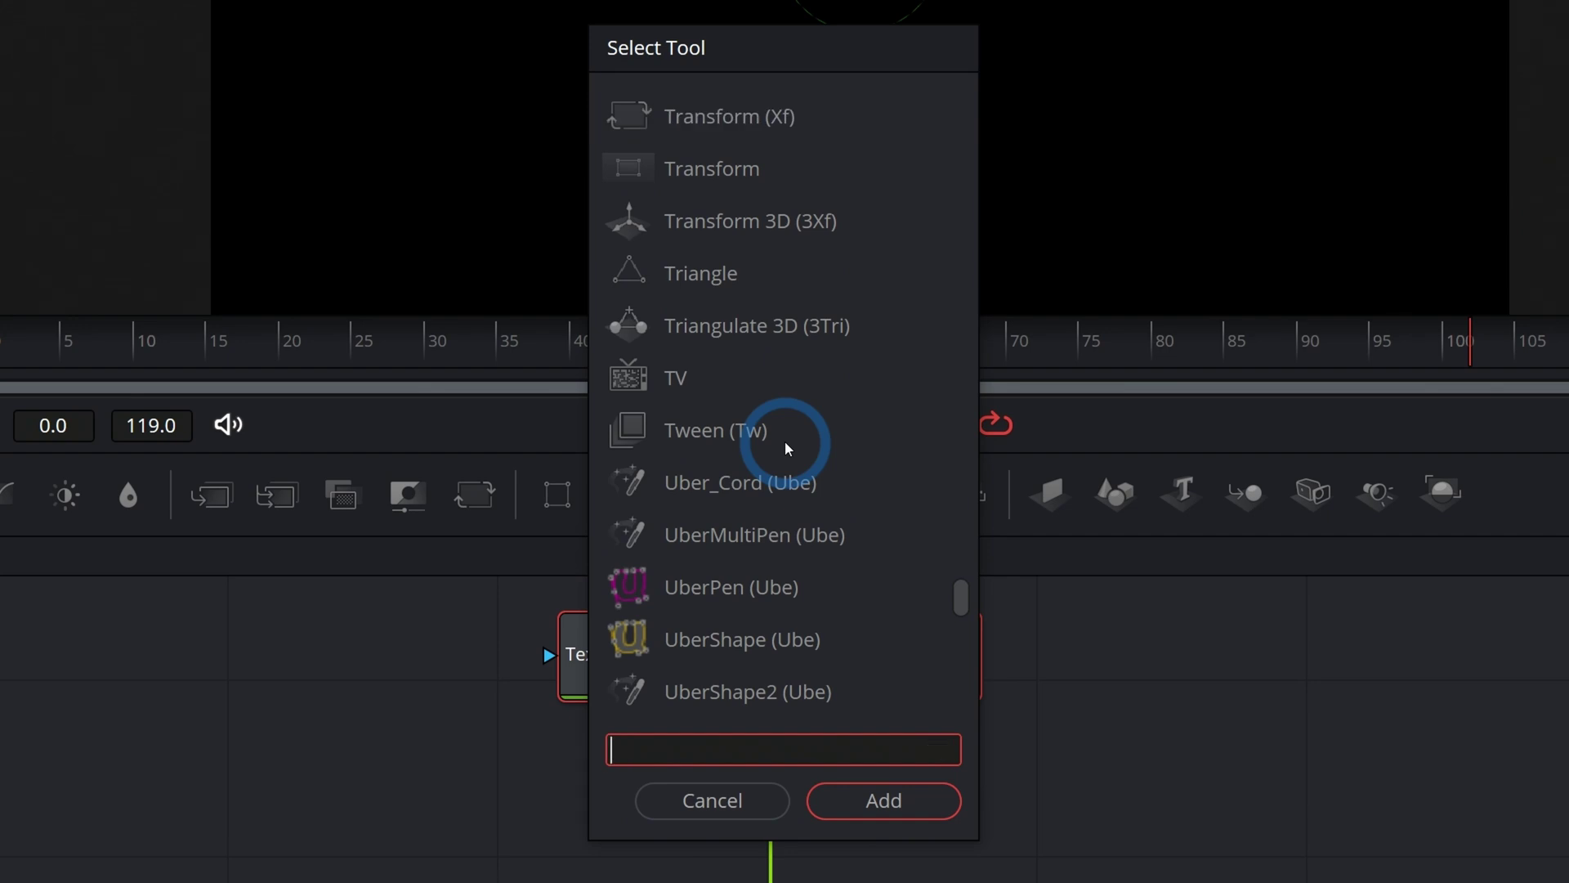
type("time")
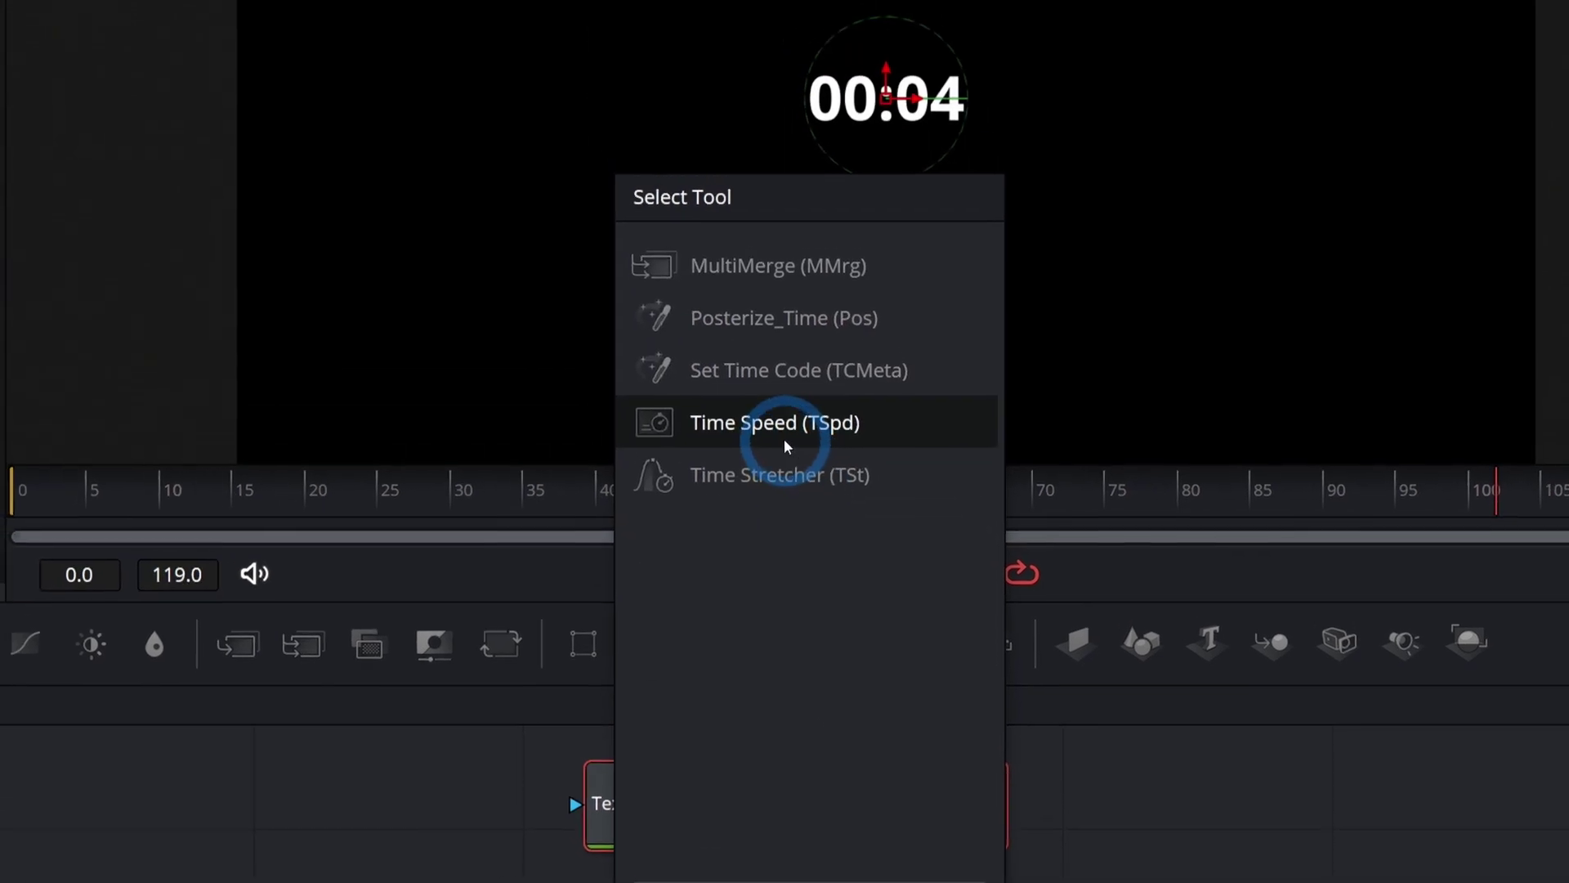
left_click(785, 439)
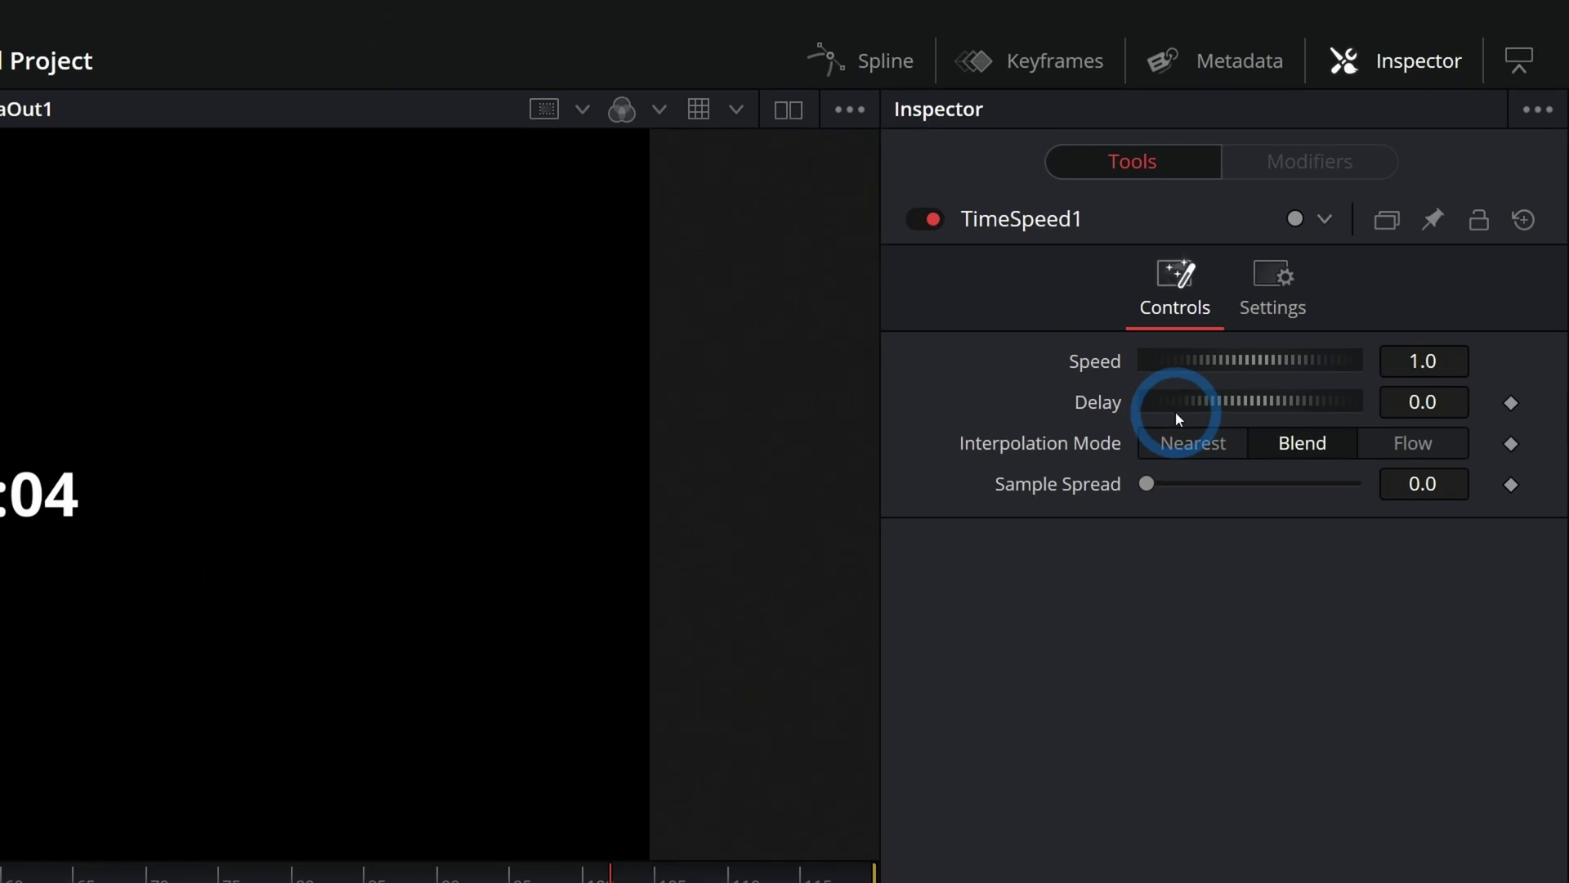
Set the speed of TimeSpeed1 to -1.0 and play the composition from its first frame
left_click(1406, 359)
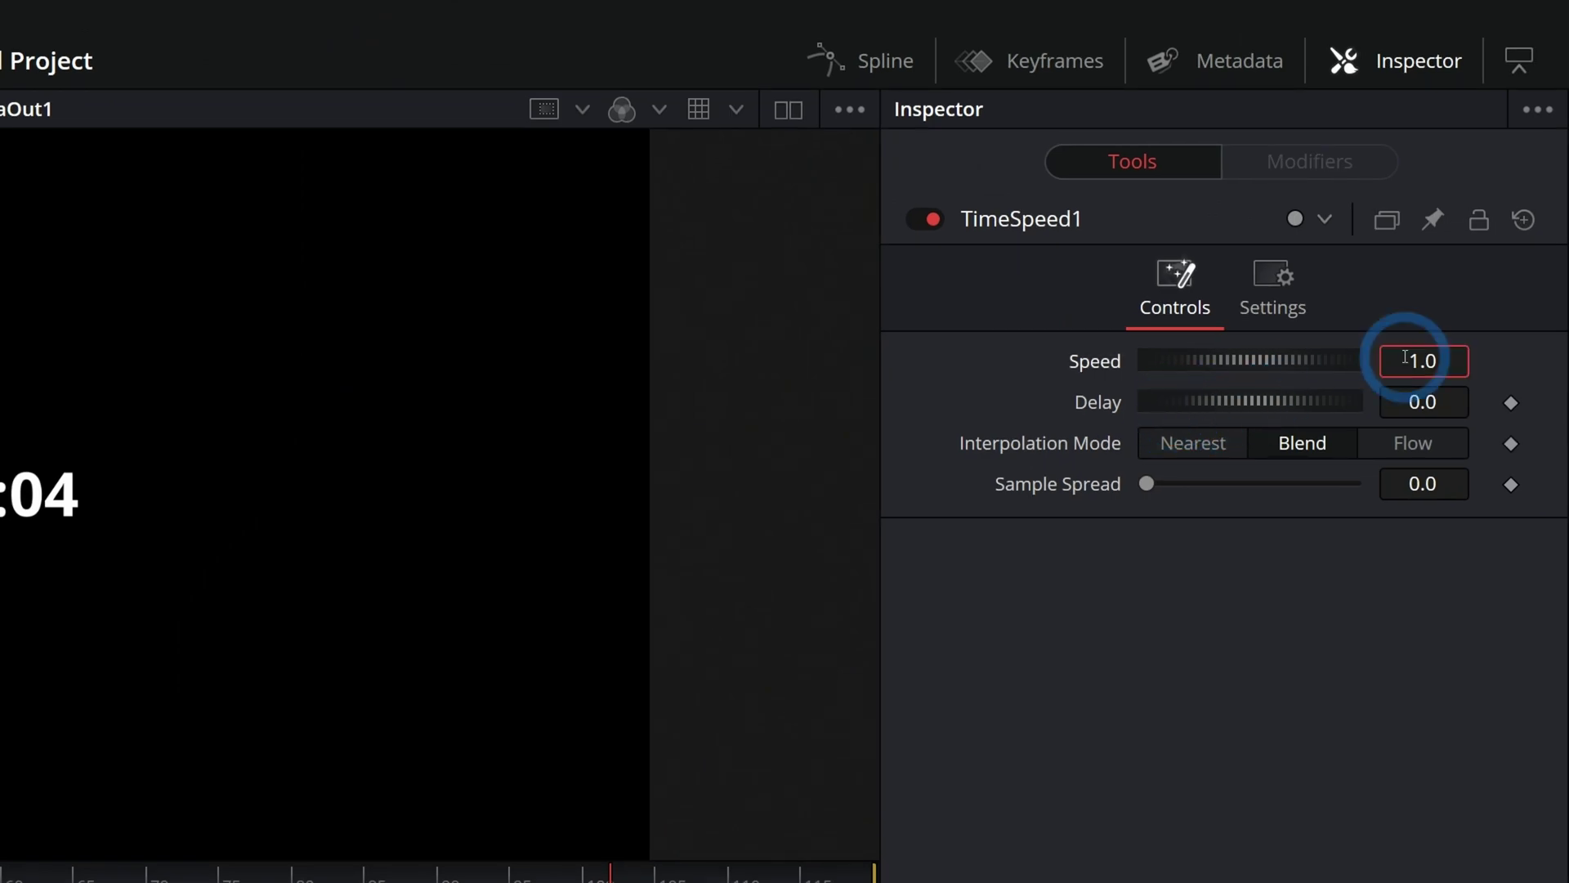
type("-")
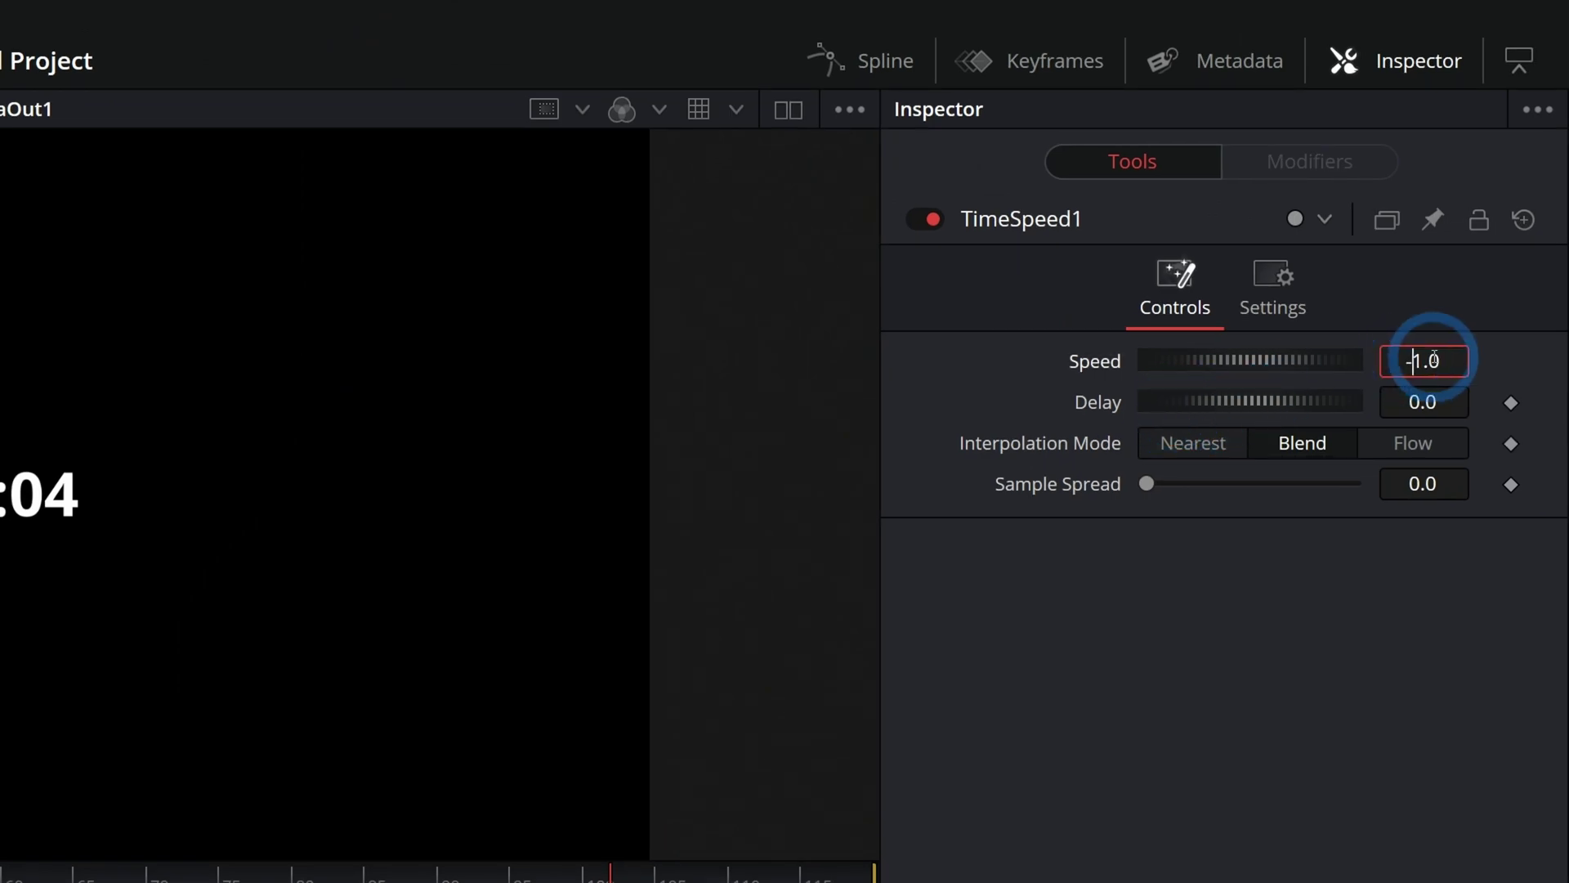
key("Tab")
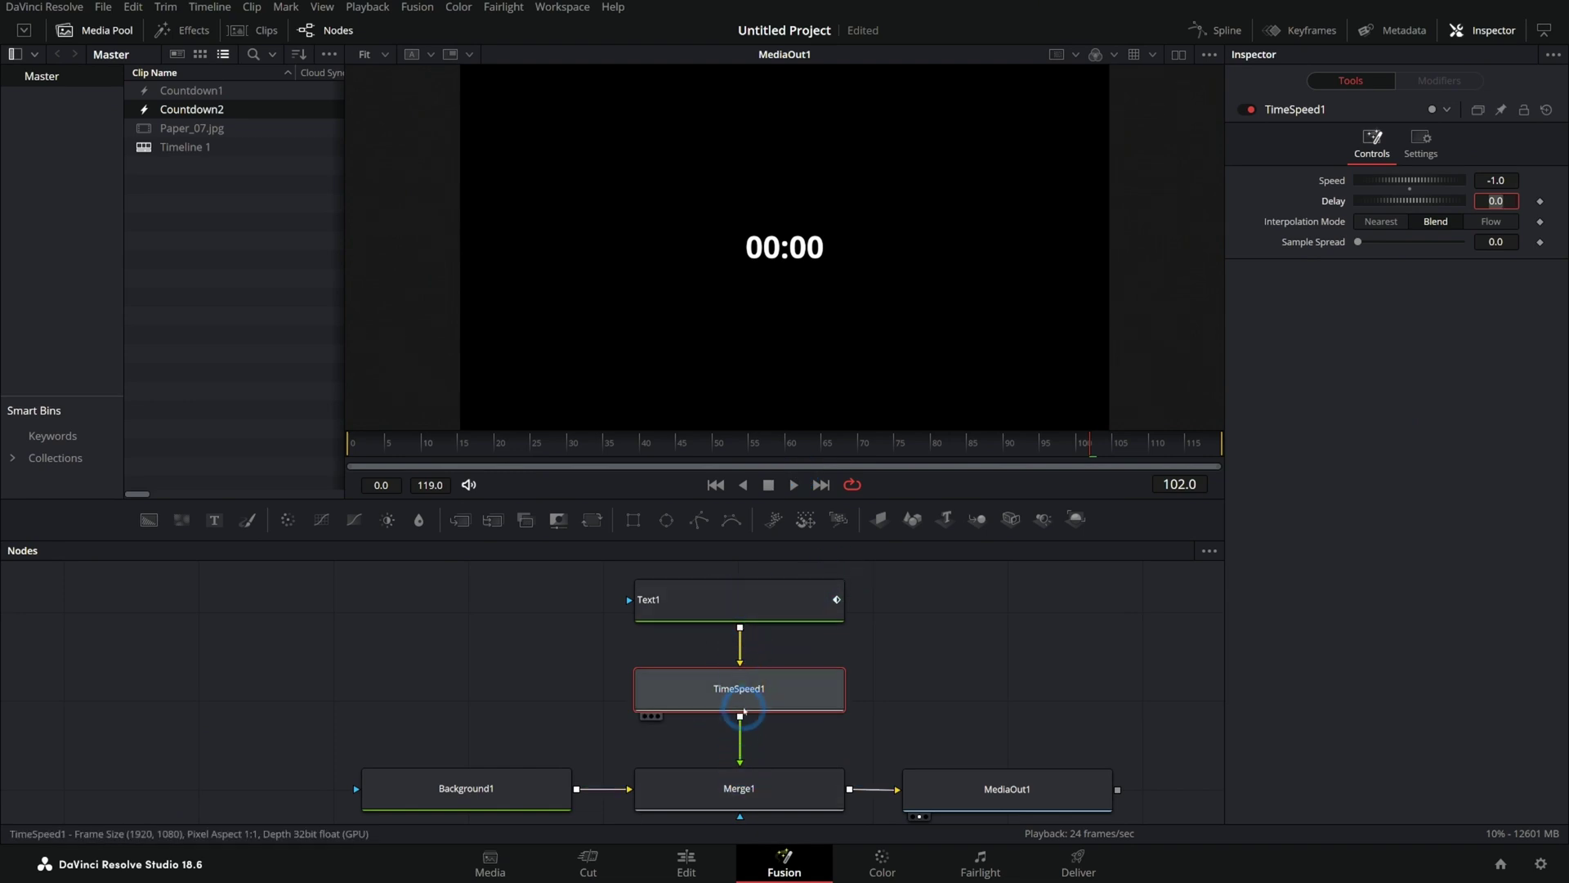
left_click(716, 485)
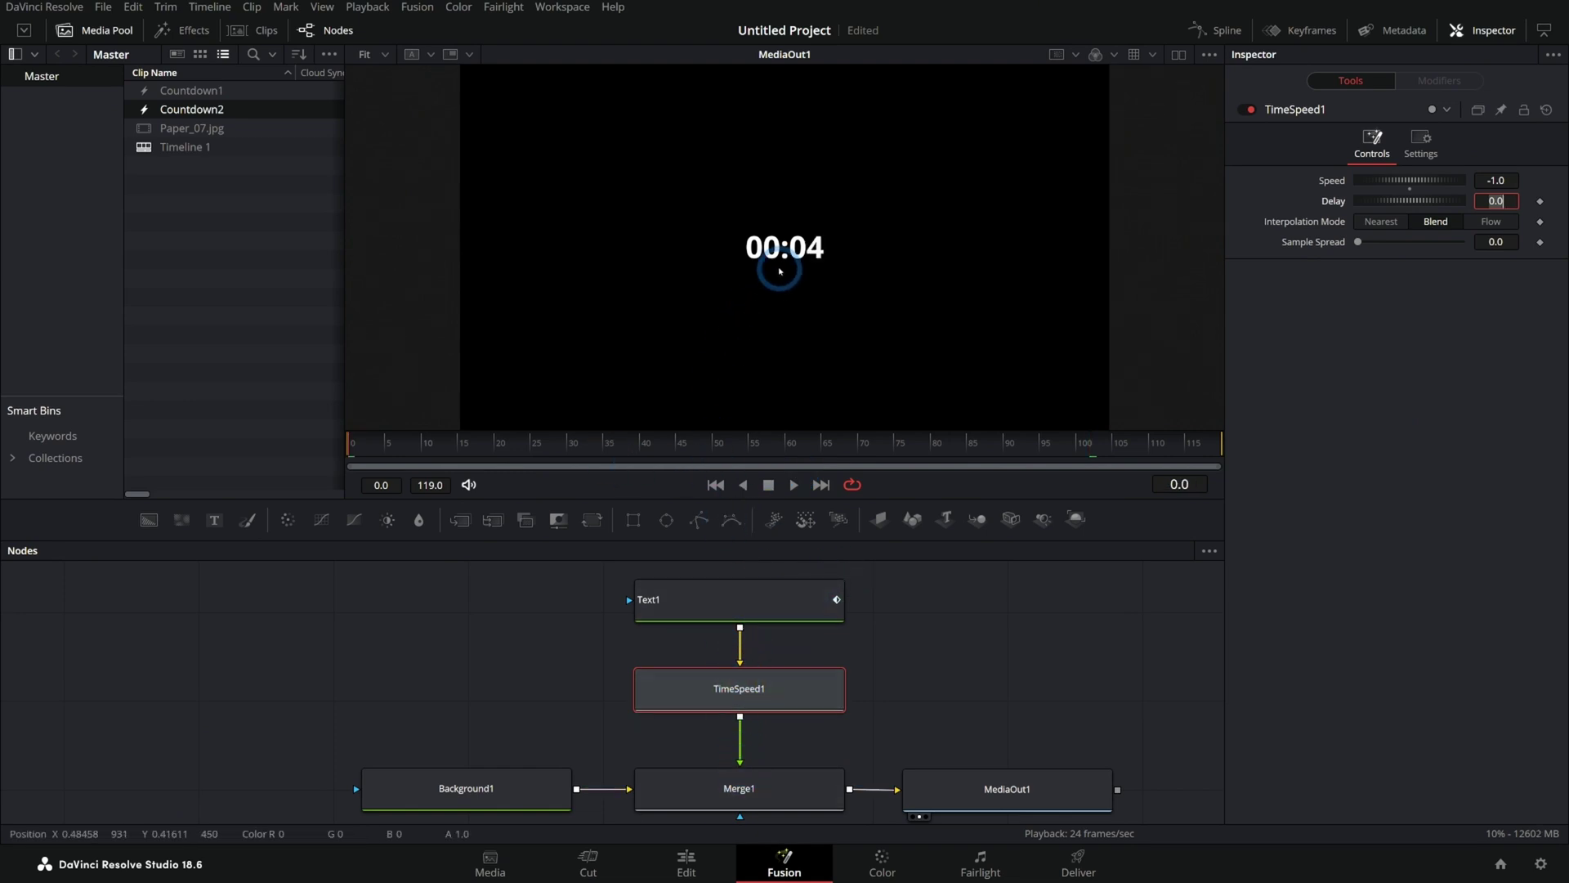
left_click(797, 494)
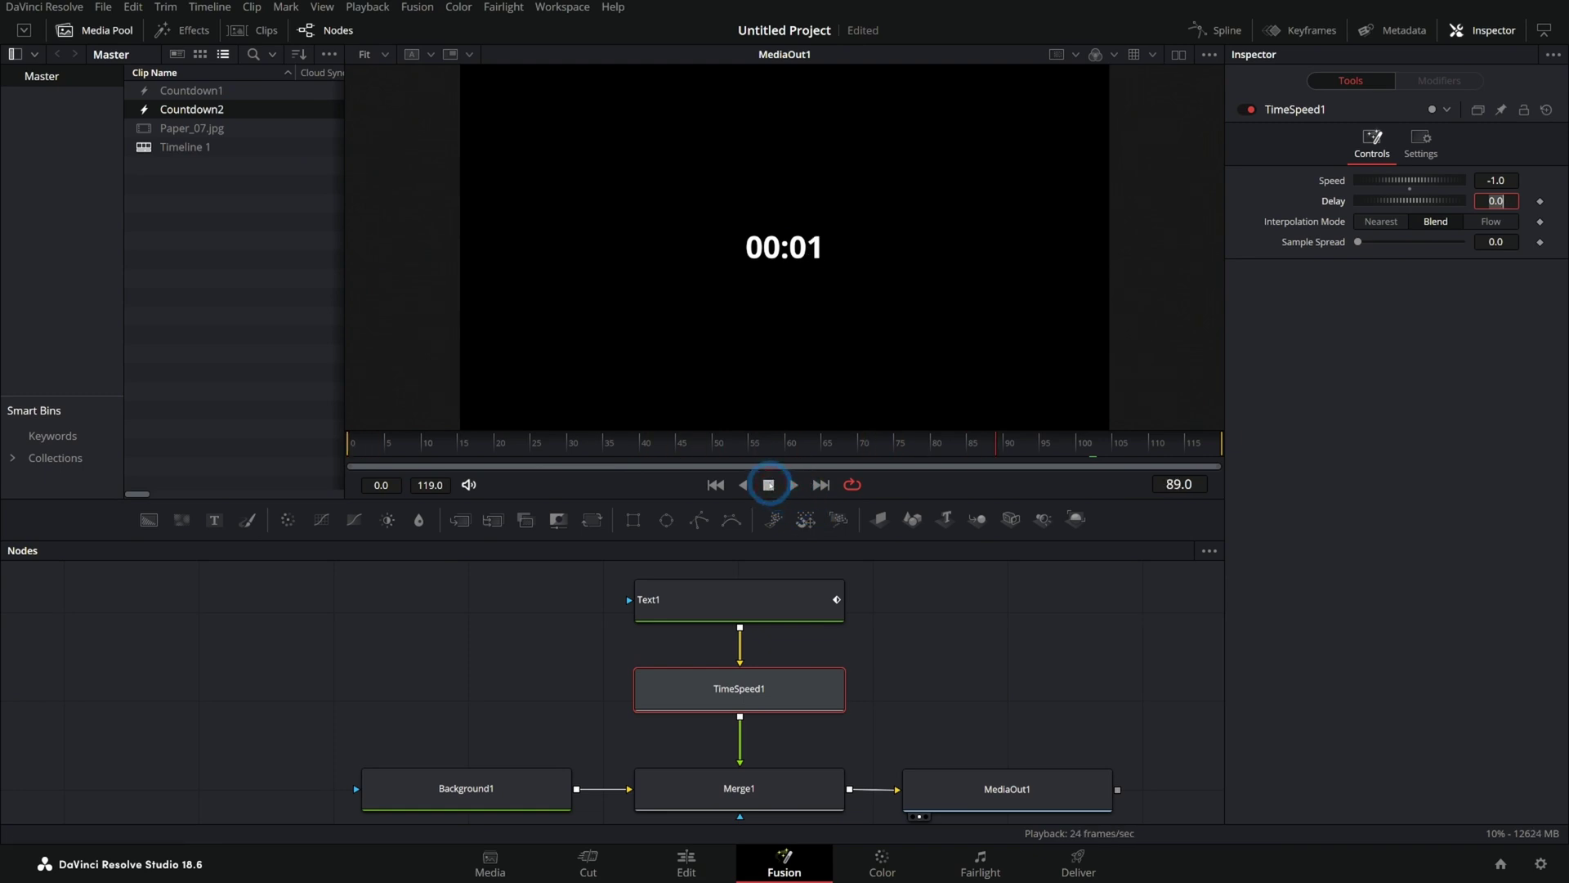
Style Text1 in League Gothic Regular at size 0.378 with tracking 1.013
left_click(770, 598)
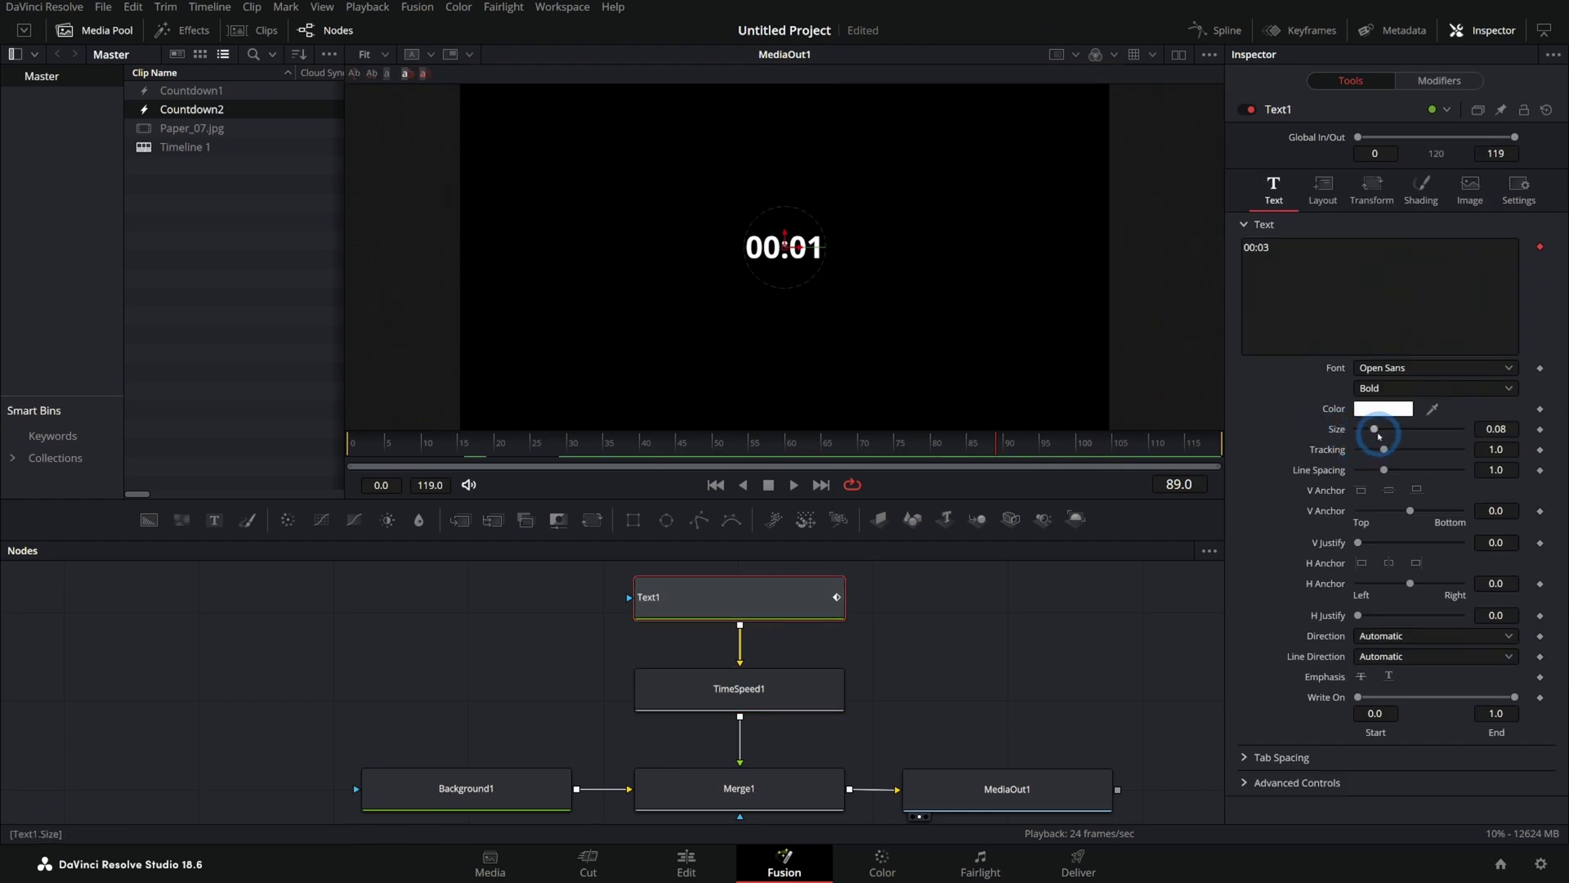
left_click_drag(1376, 429, 1418, 431)
left_click(1419, 368)
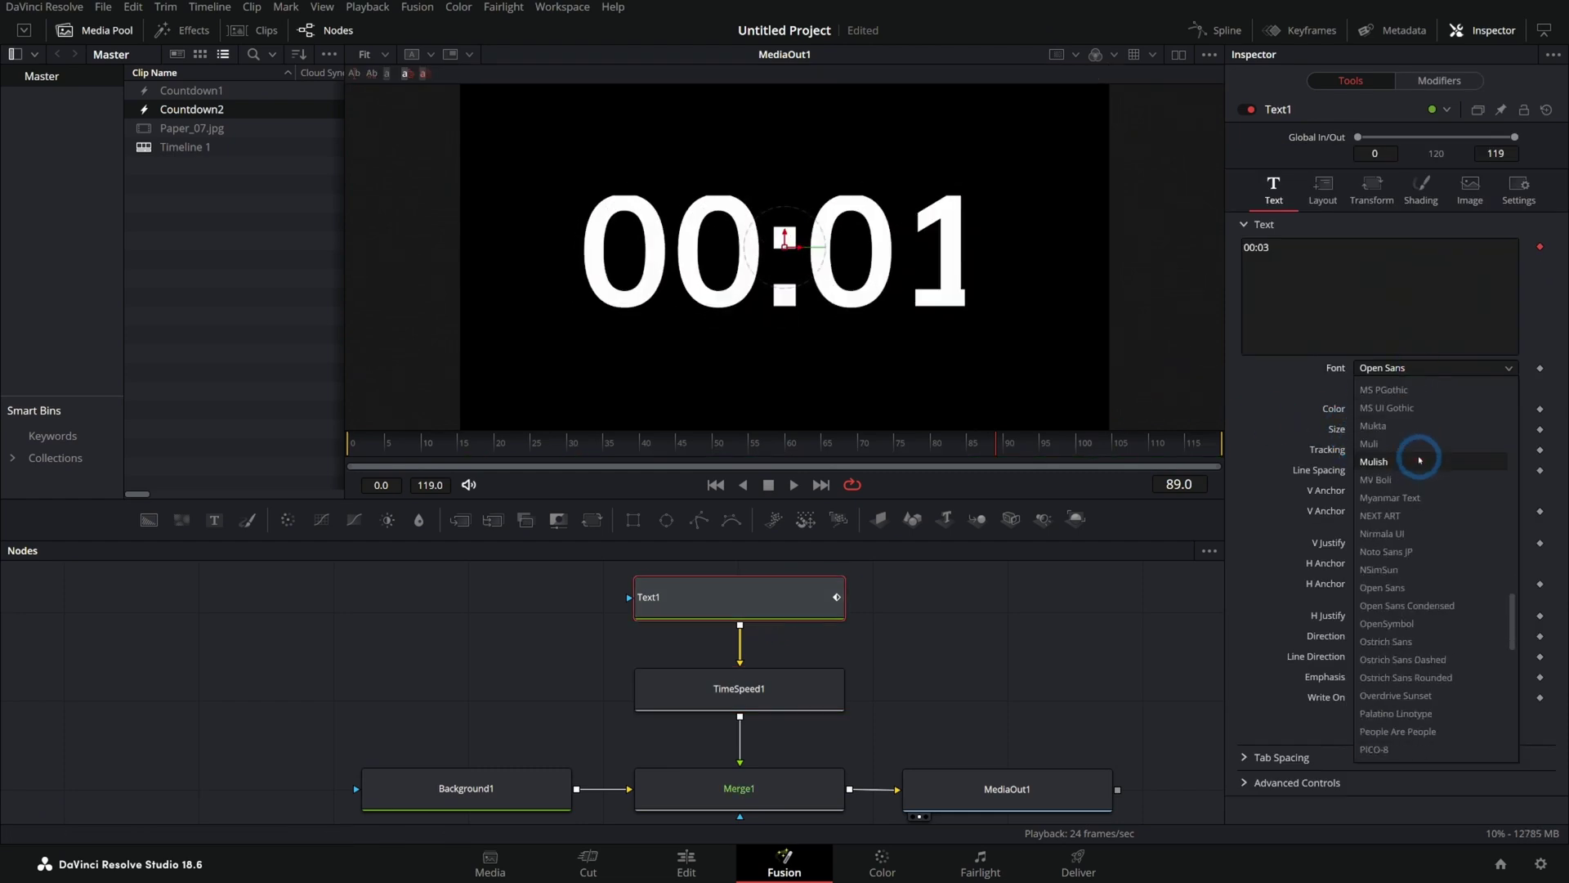
scroll(1418, 468, "up", 8)
left_click(1407, 463)
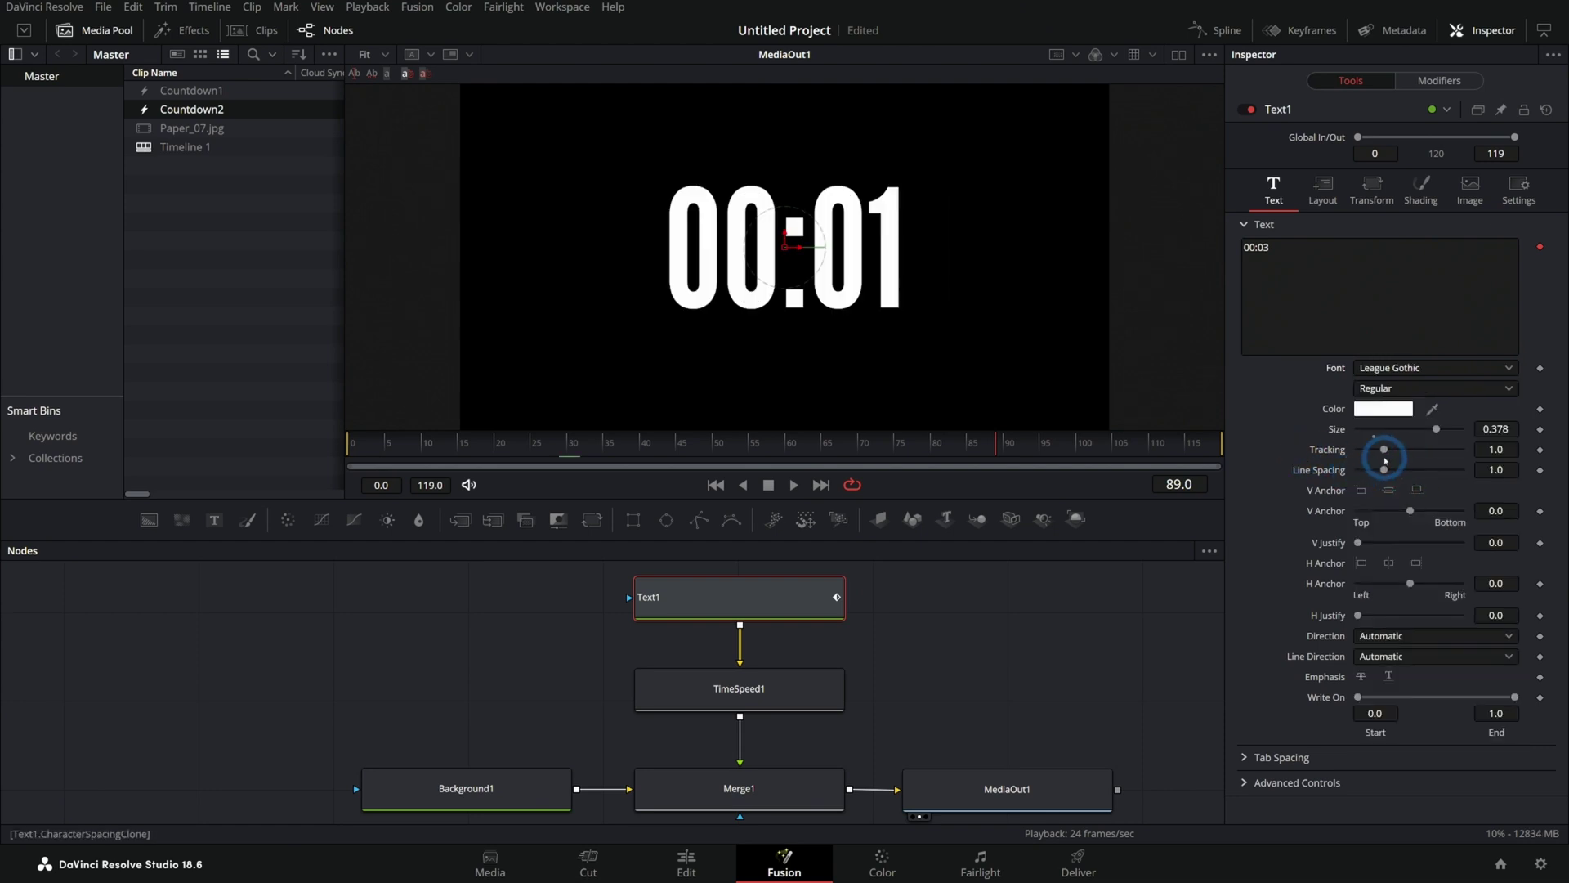
left_click_drag(1486, 449, 1501, 455)
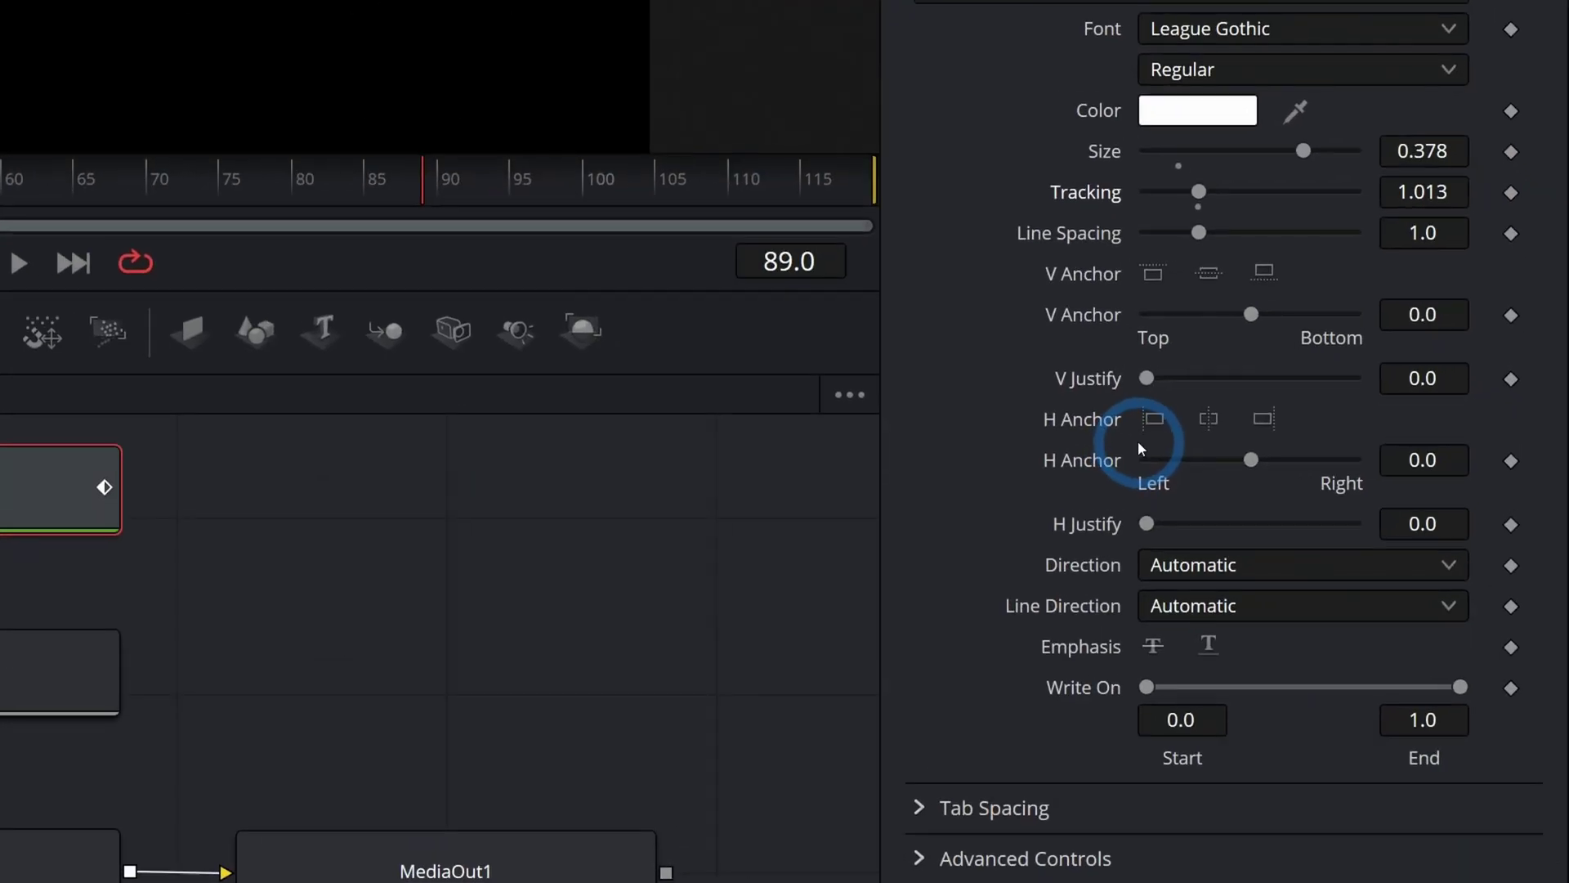
Set Text1's horizontal anchor to left, move the text back into the middle of the frame and scrub through the countdown
left_click(1361, 563)
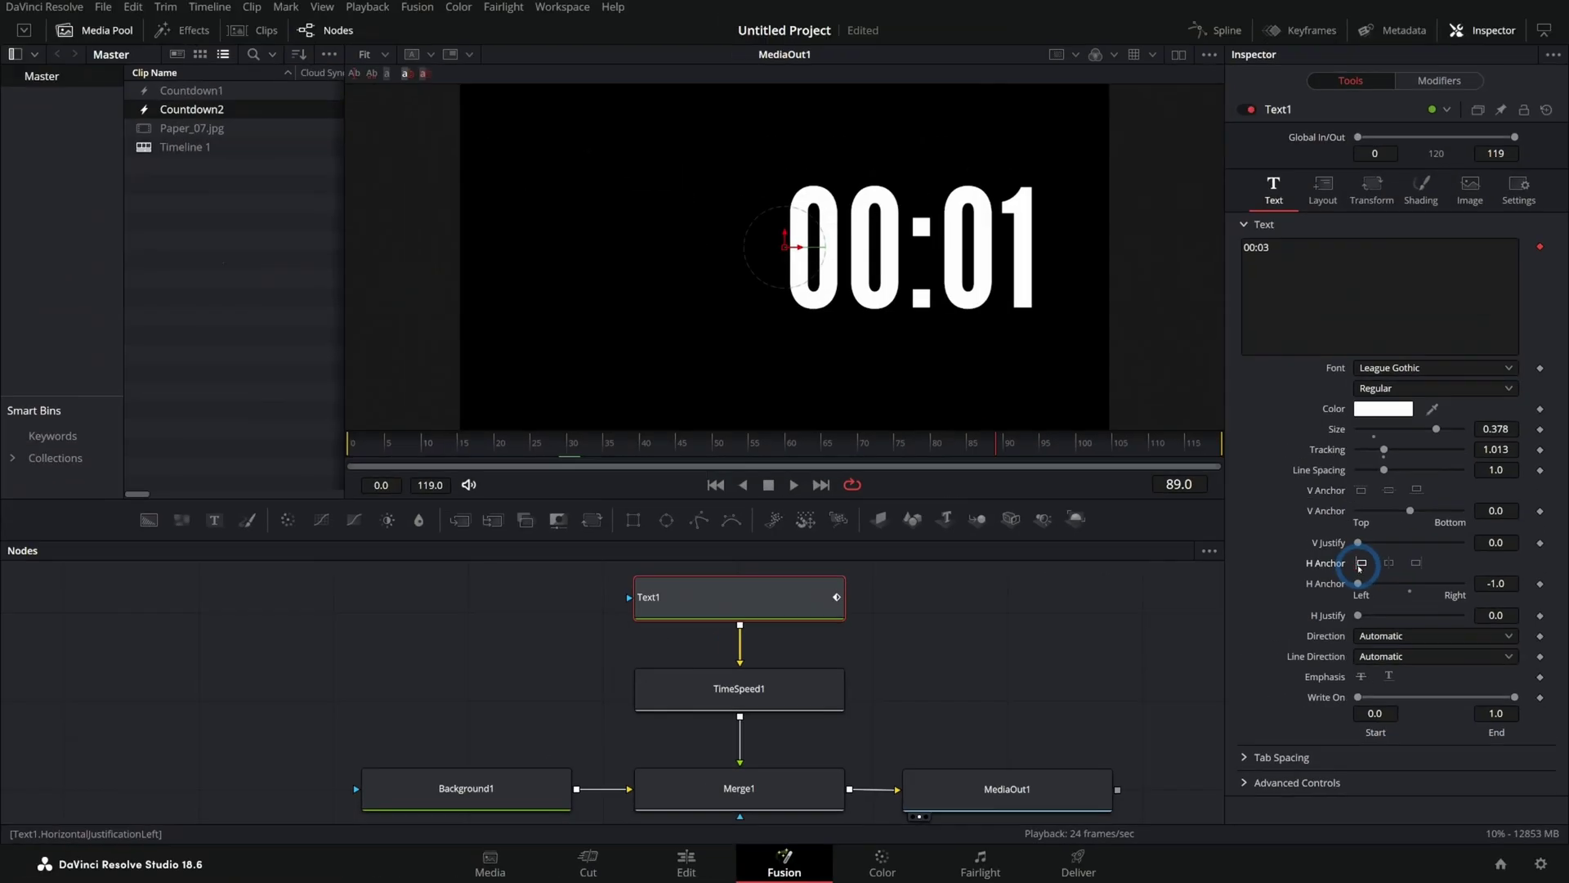
left_click_drag(799, 259, 675, 259)
left_click_drag(501, 442, 574, 443)
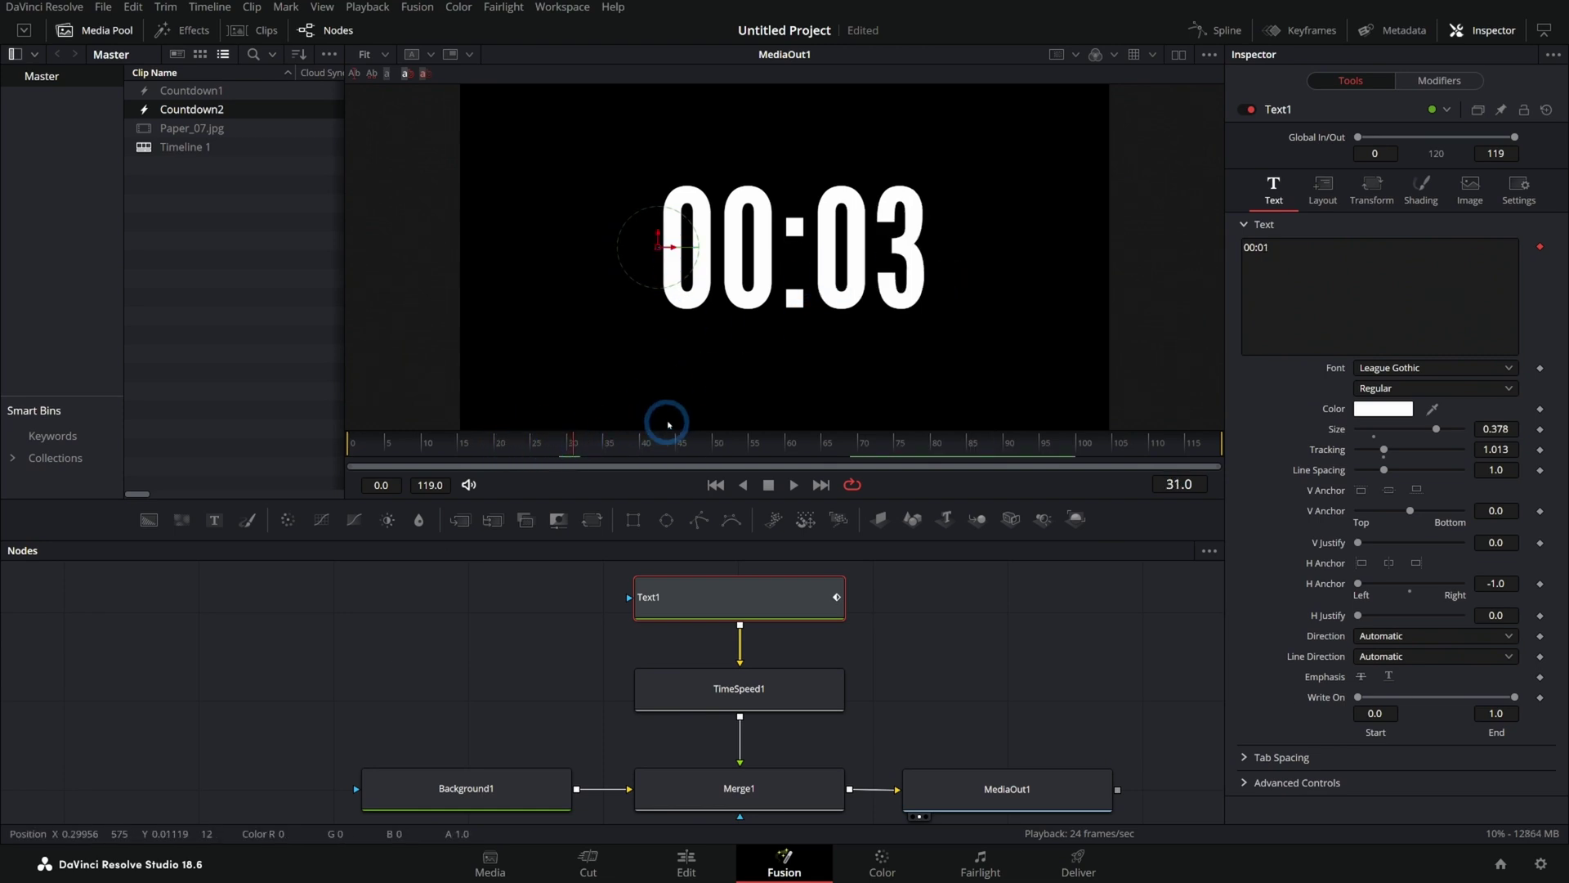
Switch Text1's horizontal anchor to centre and scrub through the countdown to compare how the digits align
left_click(1389, 563)
left_click_drag(641, 444, 781, 443)
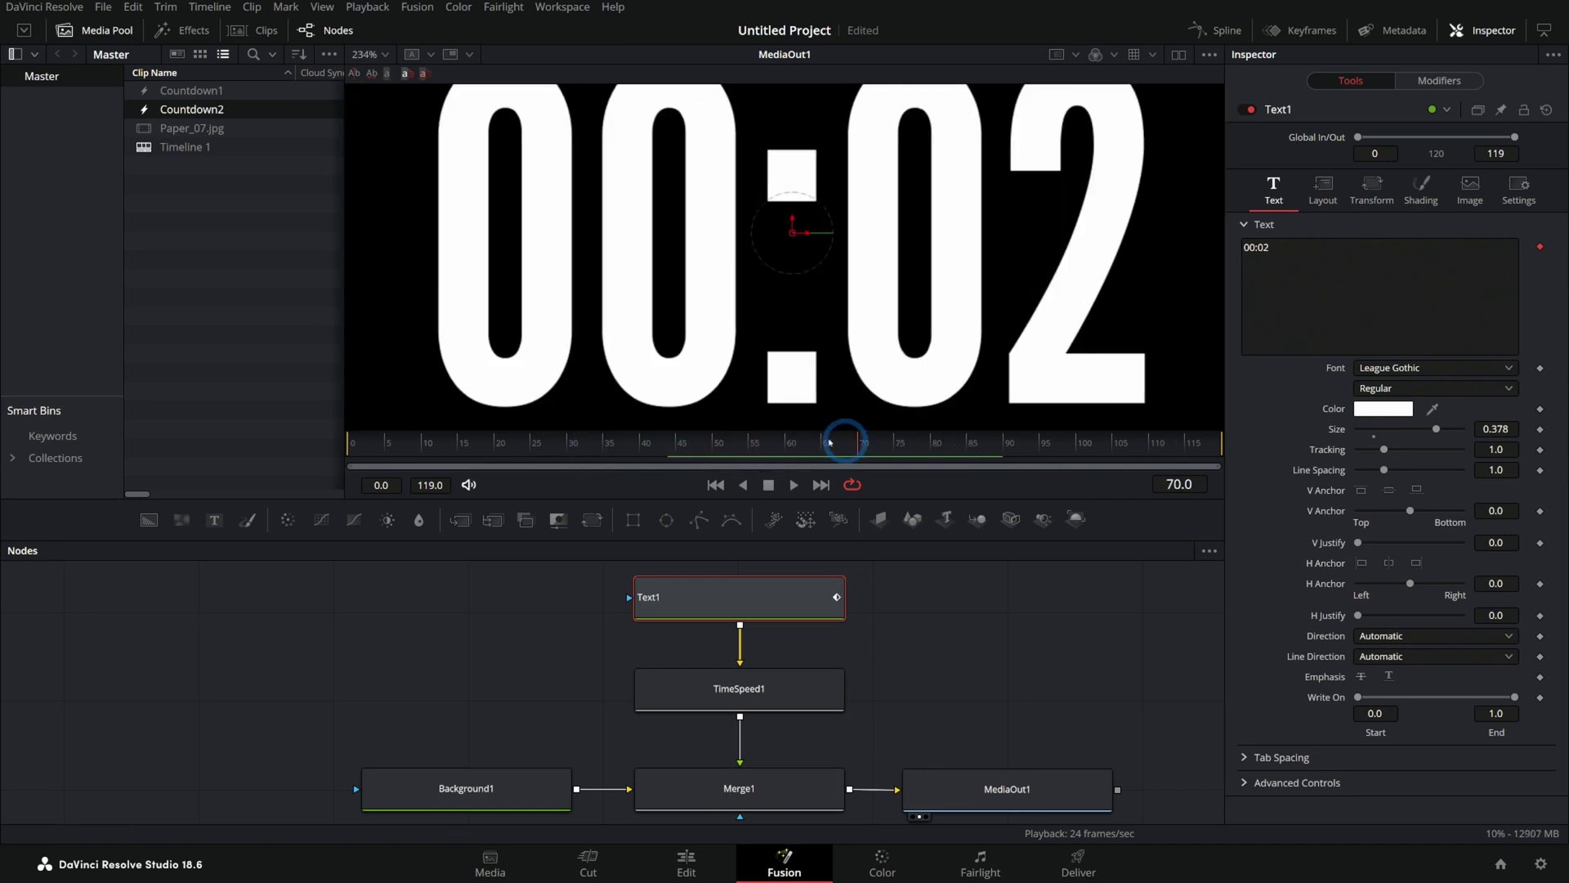
left_click_drag(830, 442, 777, 443)
Anchor Text1 horizontally to the left again, re-centre the text in the frame and preview the playback
left_click(1361, 564)
scroll(811, 341, "down", 5)
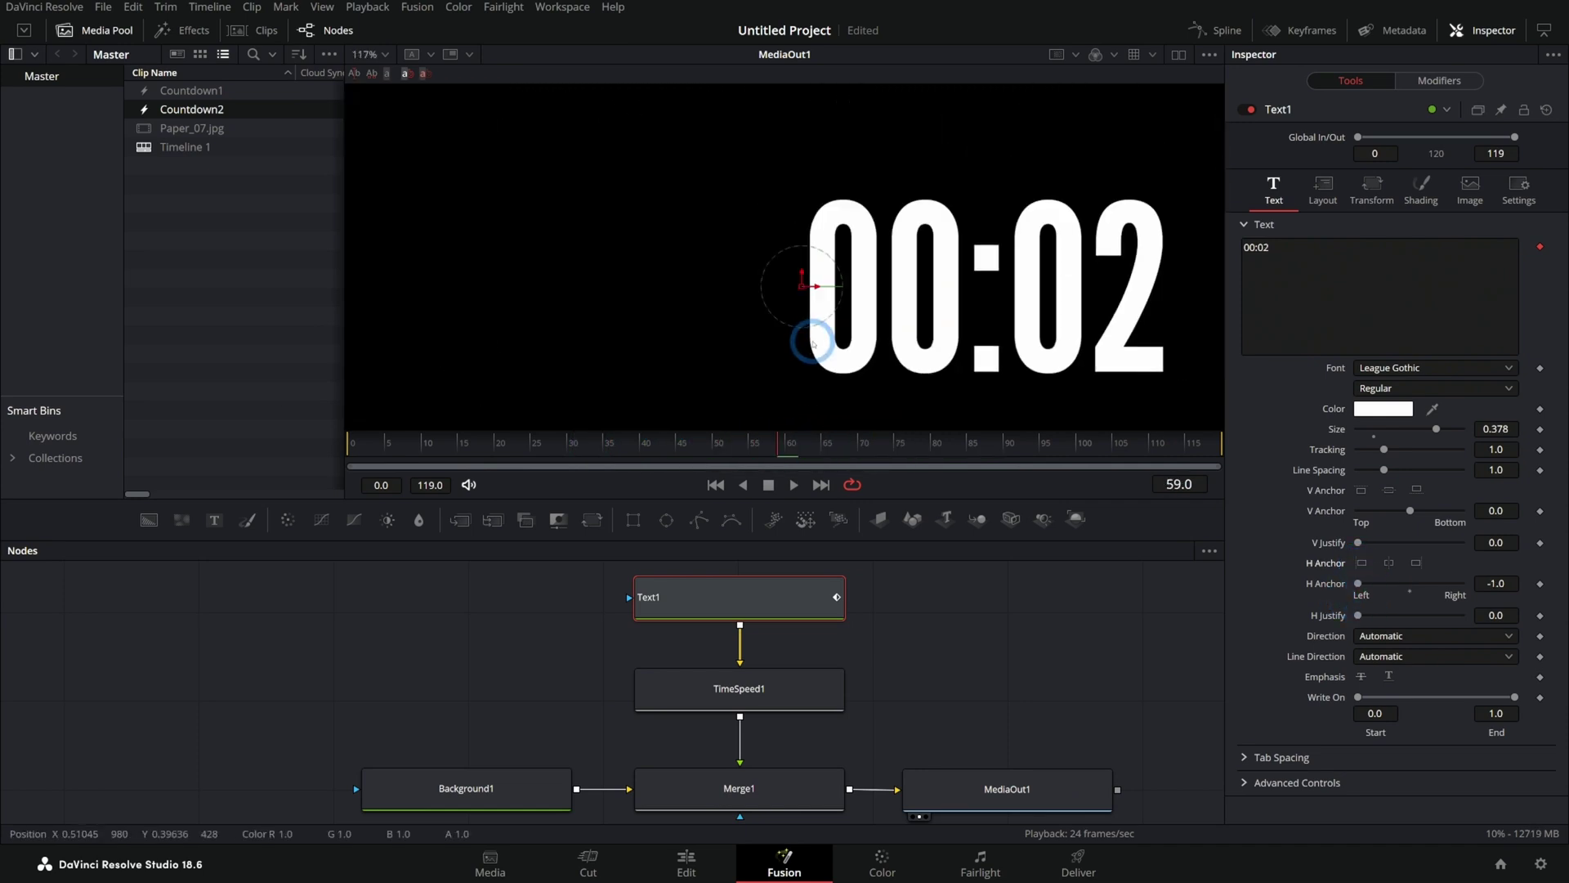
left_click_drag(815, 307, 709, 311)
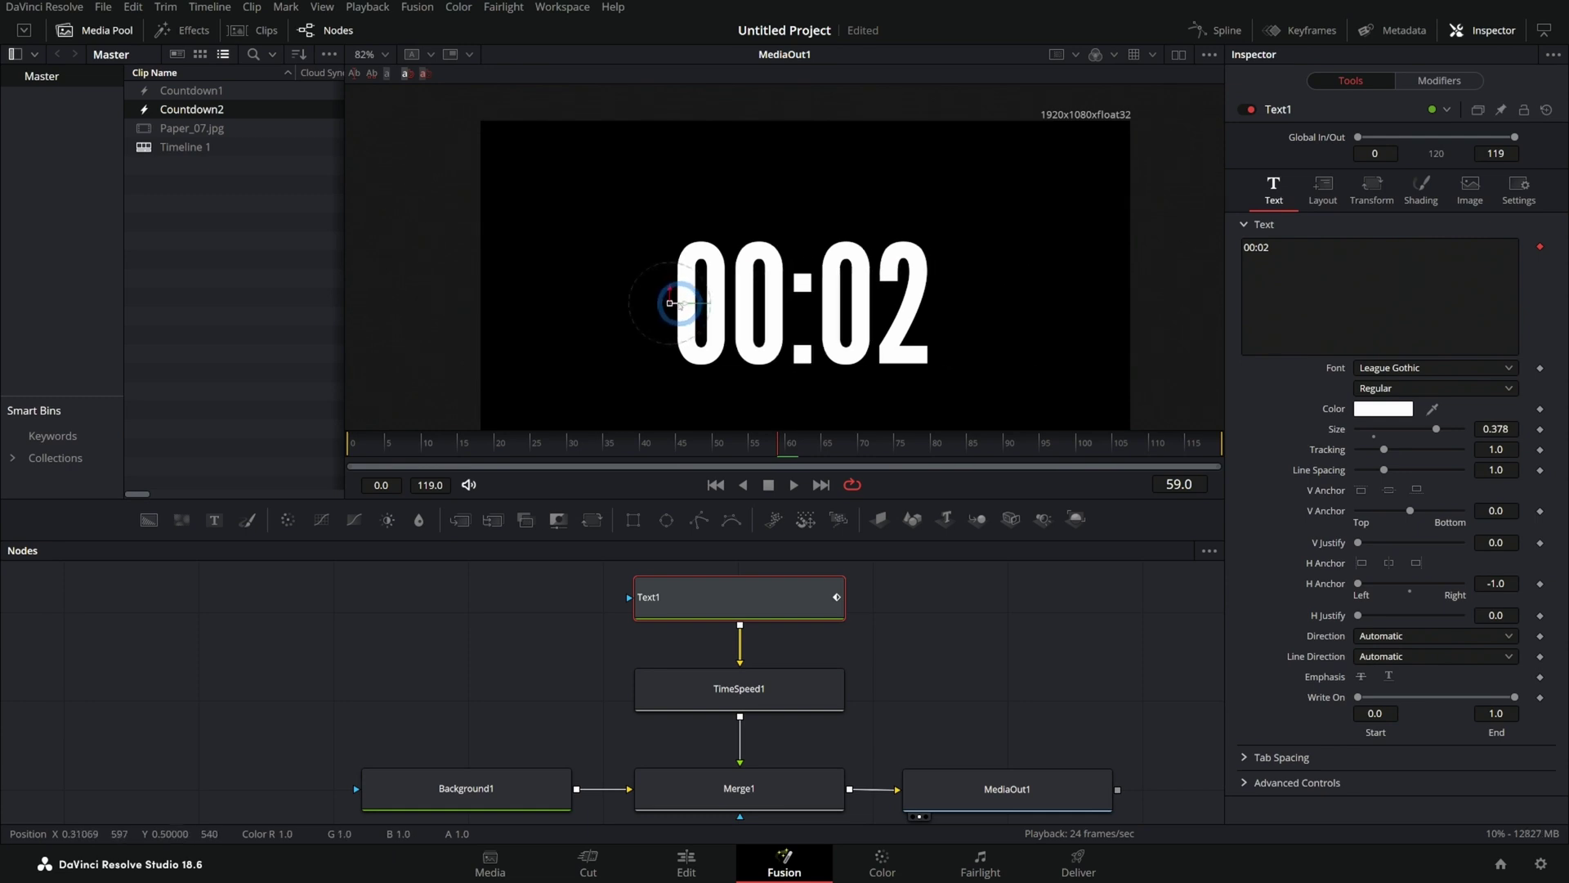
left_click(769, 485)
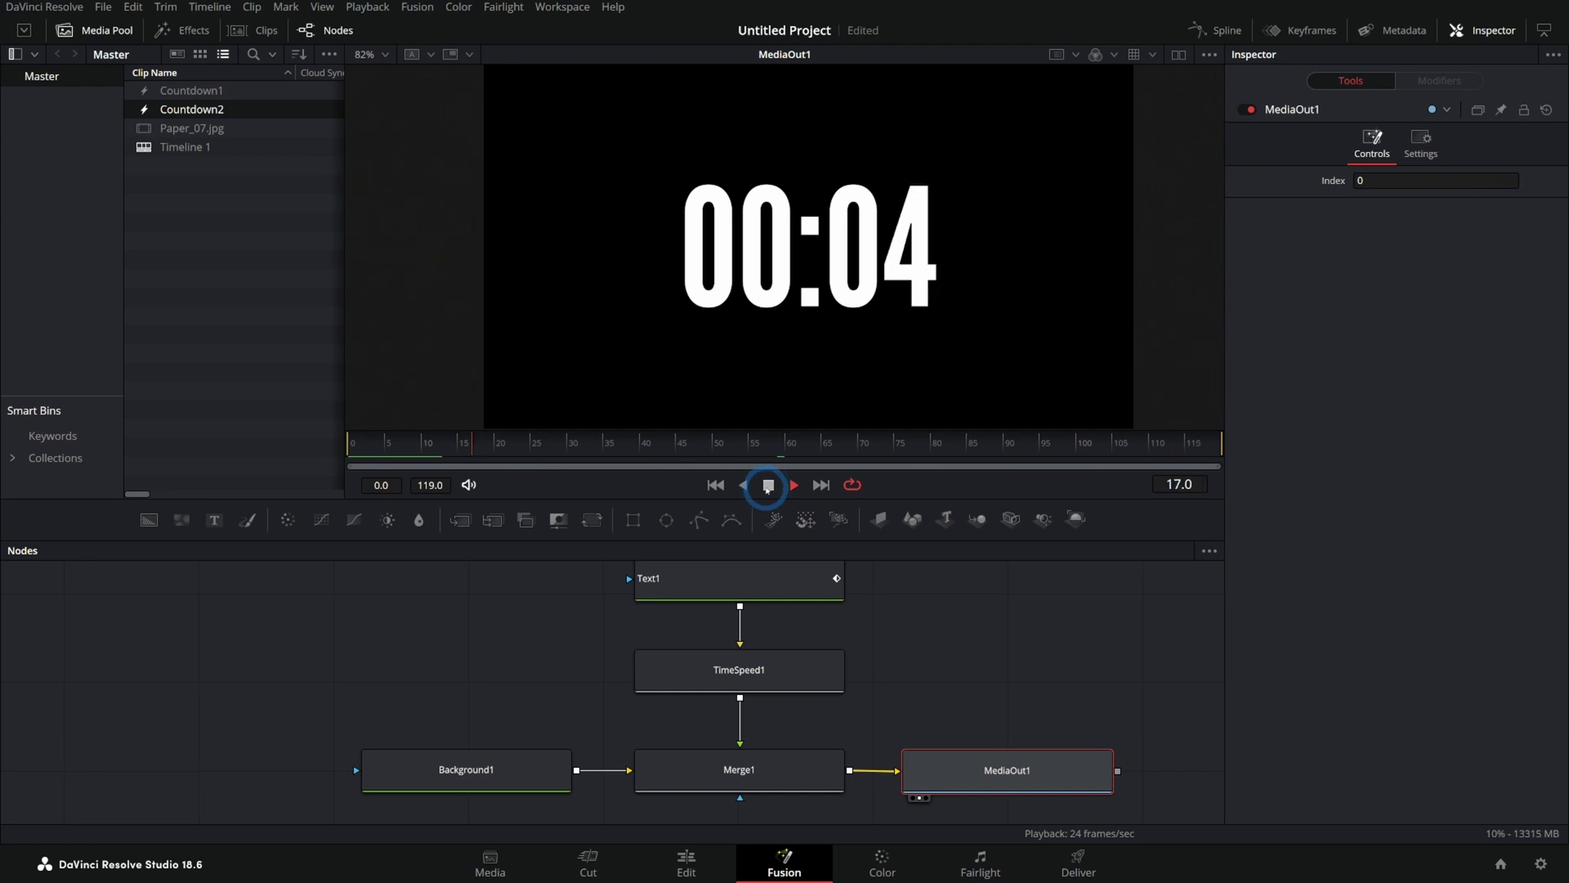
left_click(903, 466)
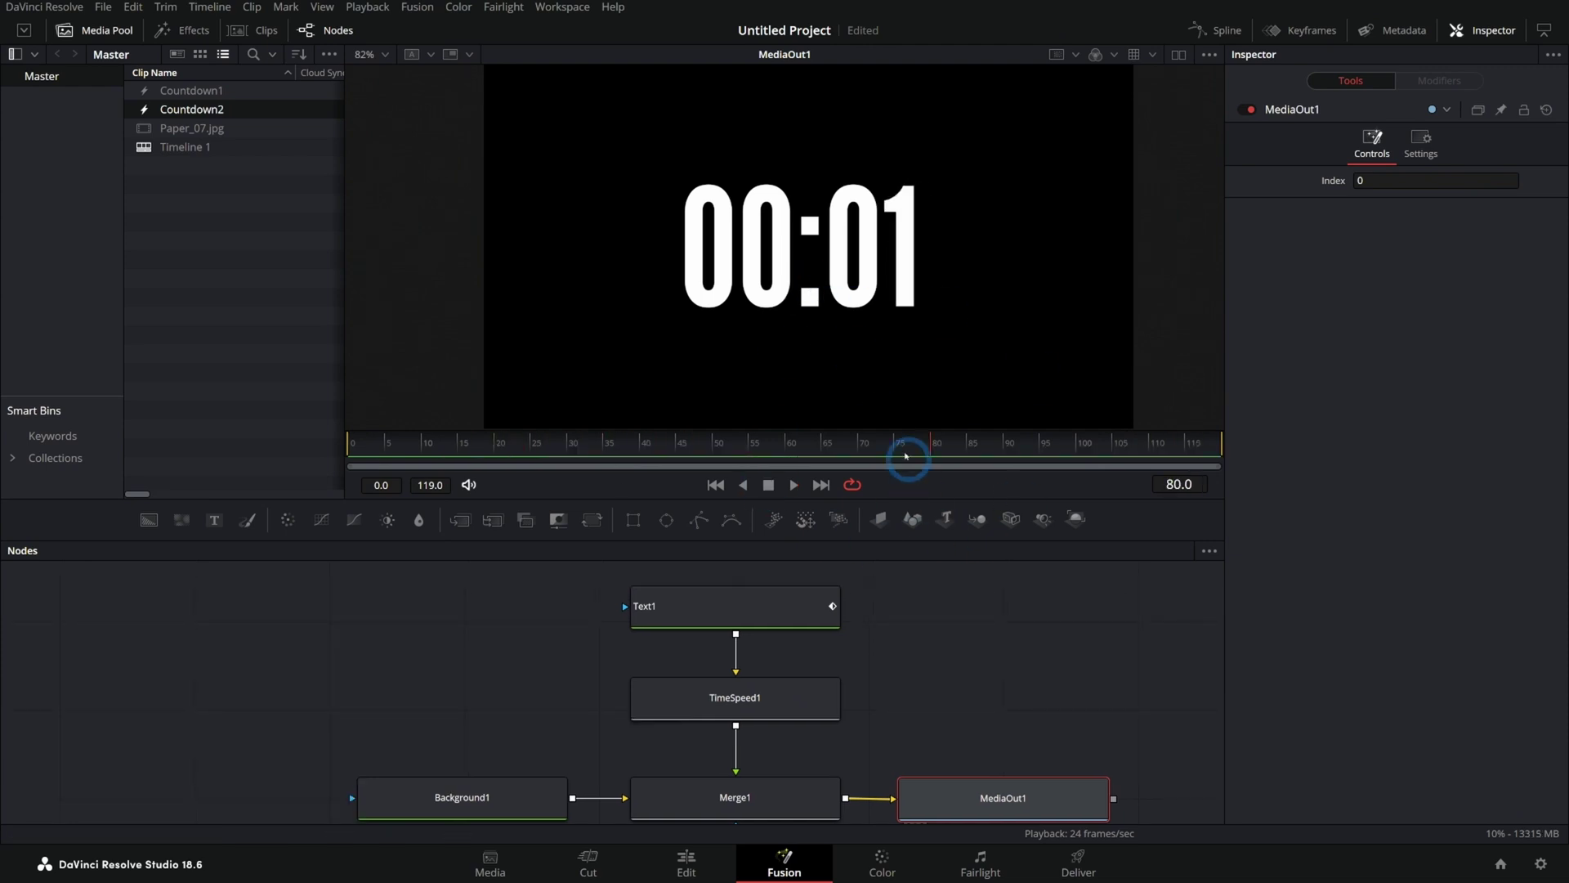
Switch to the Edit page and delete the existing clip from Timeline 1
left_click(686, 858)
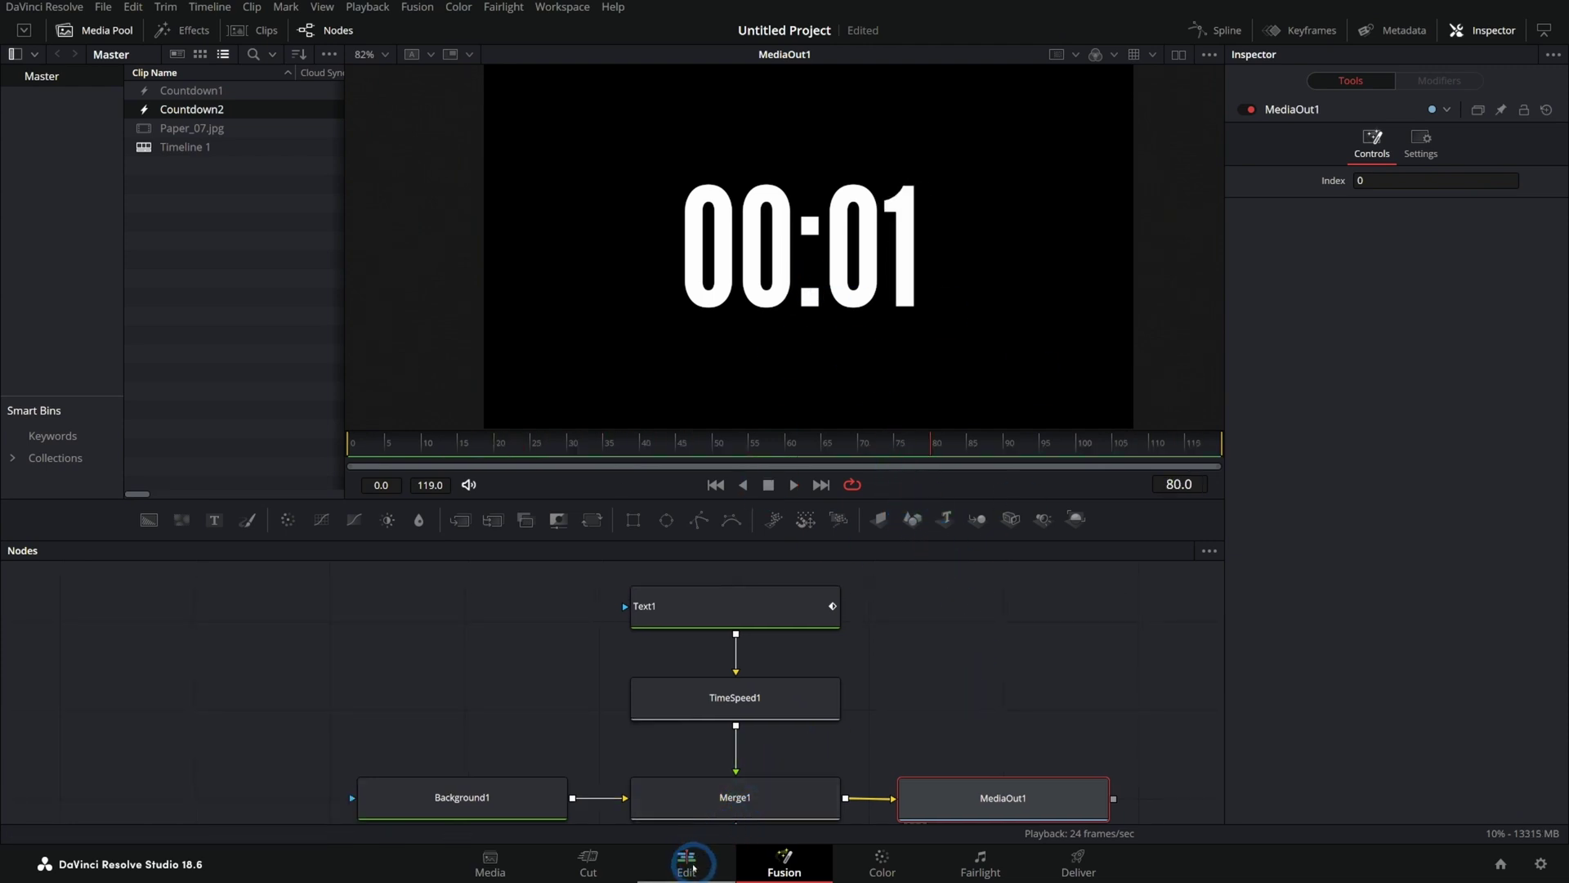
left_click(679, 712)
key("Delete")
left_click(564, 634)
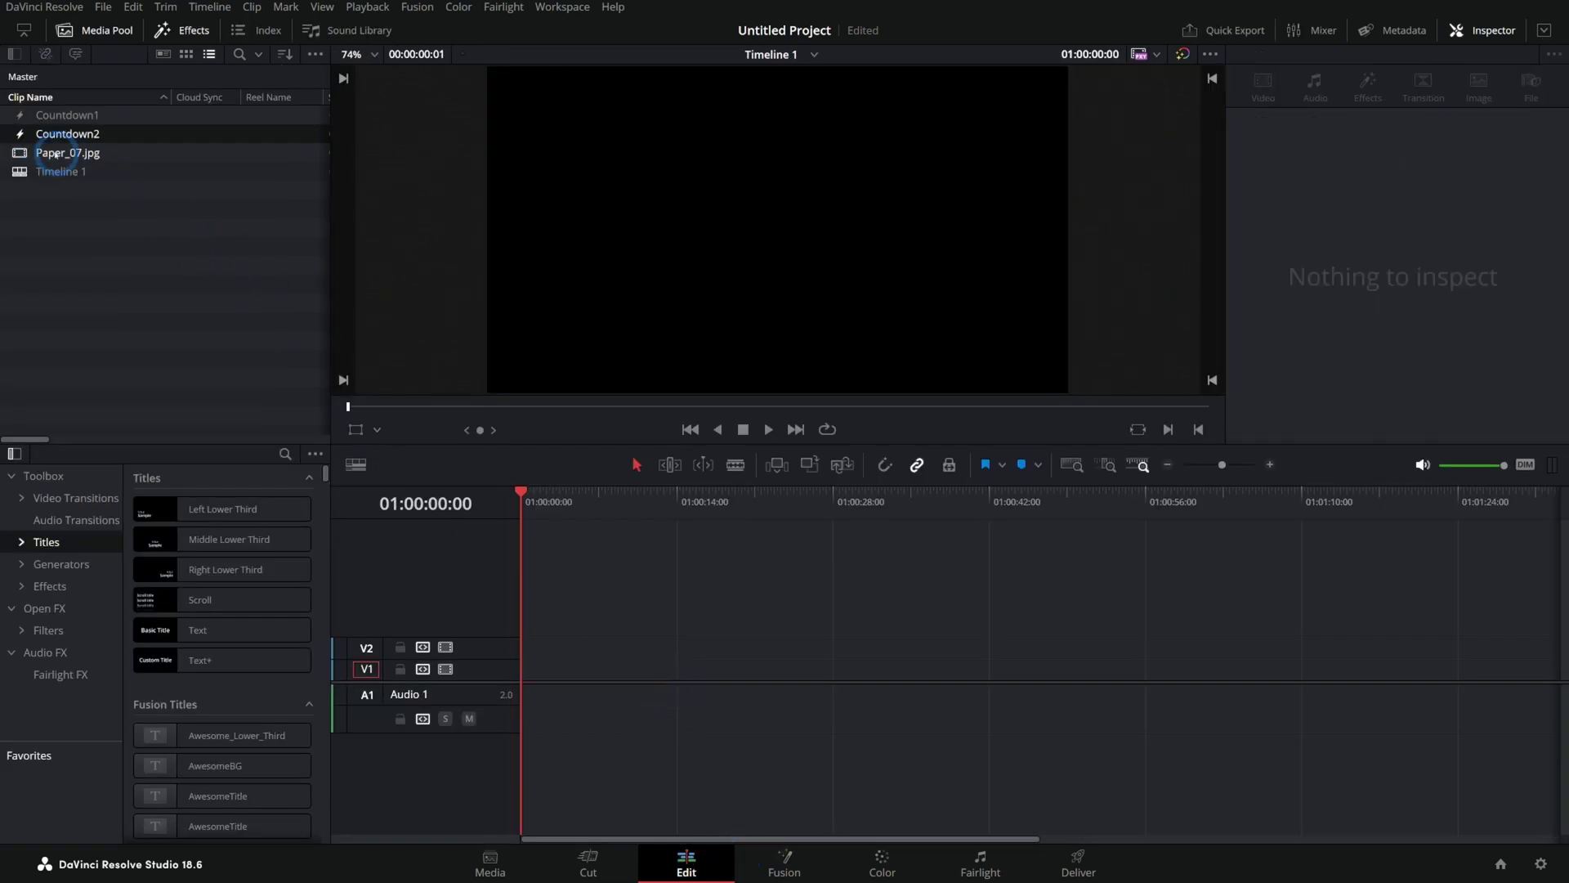
Place the Countdown2 composition at the start of track V1 and play it
left_click_drag(37, 134, 474, 535)
left_click_drag(555, 646, 564, 669)
key("space")
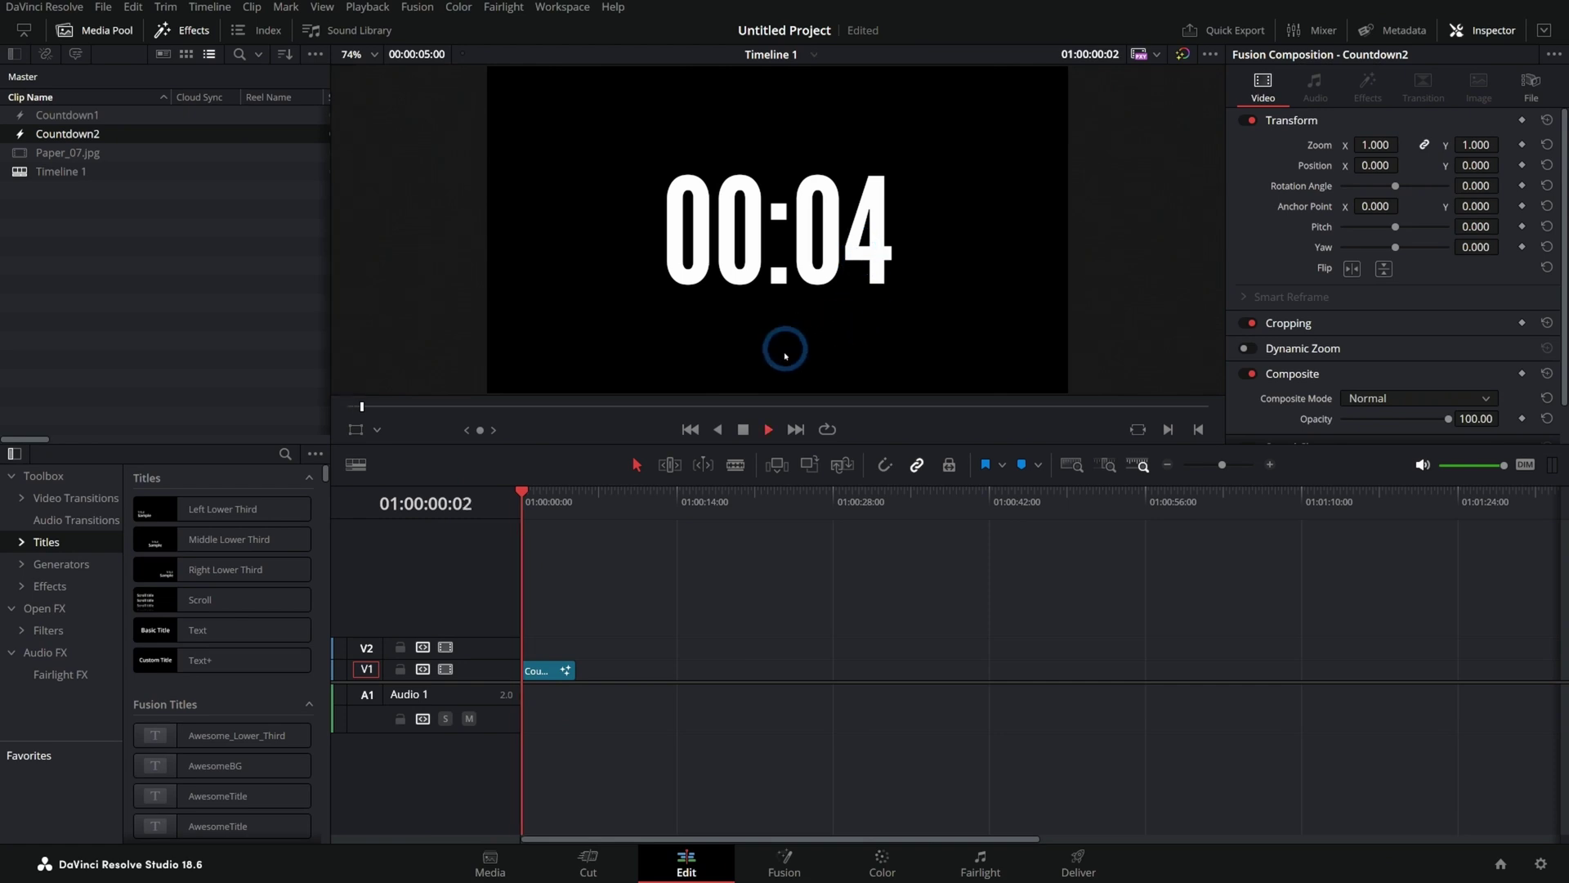
Extend the Countdown2 clip to about 30 seconds and play it from the start
left_click_drag(569, 671, 840, 678)
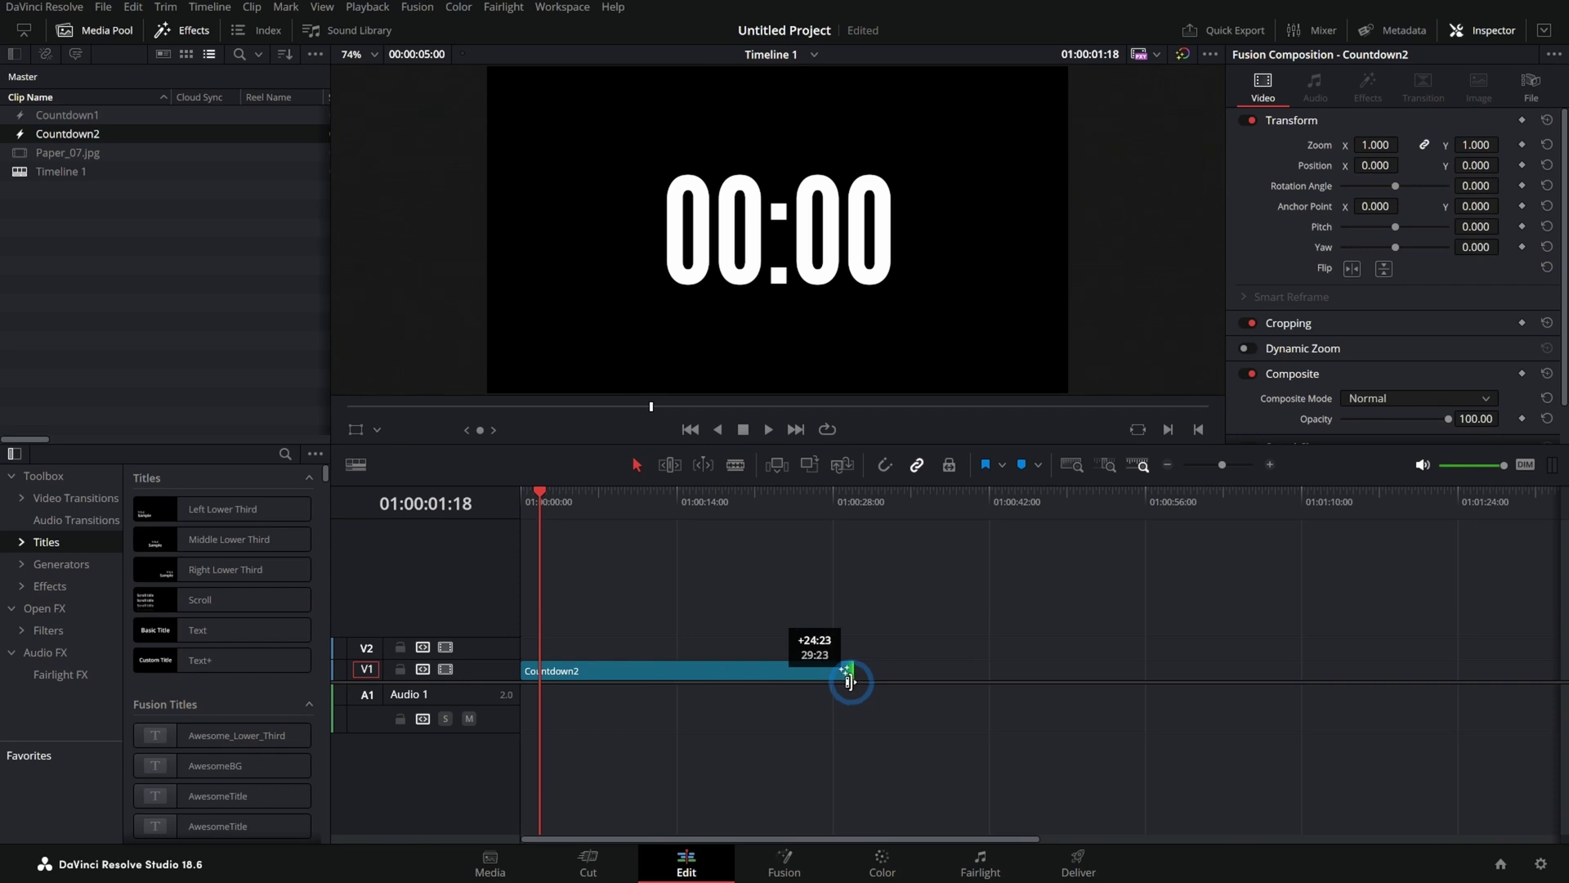
left_click_drag(848, 681, 851, 679)
key("Home")
key("space")
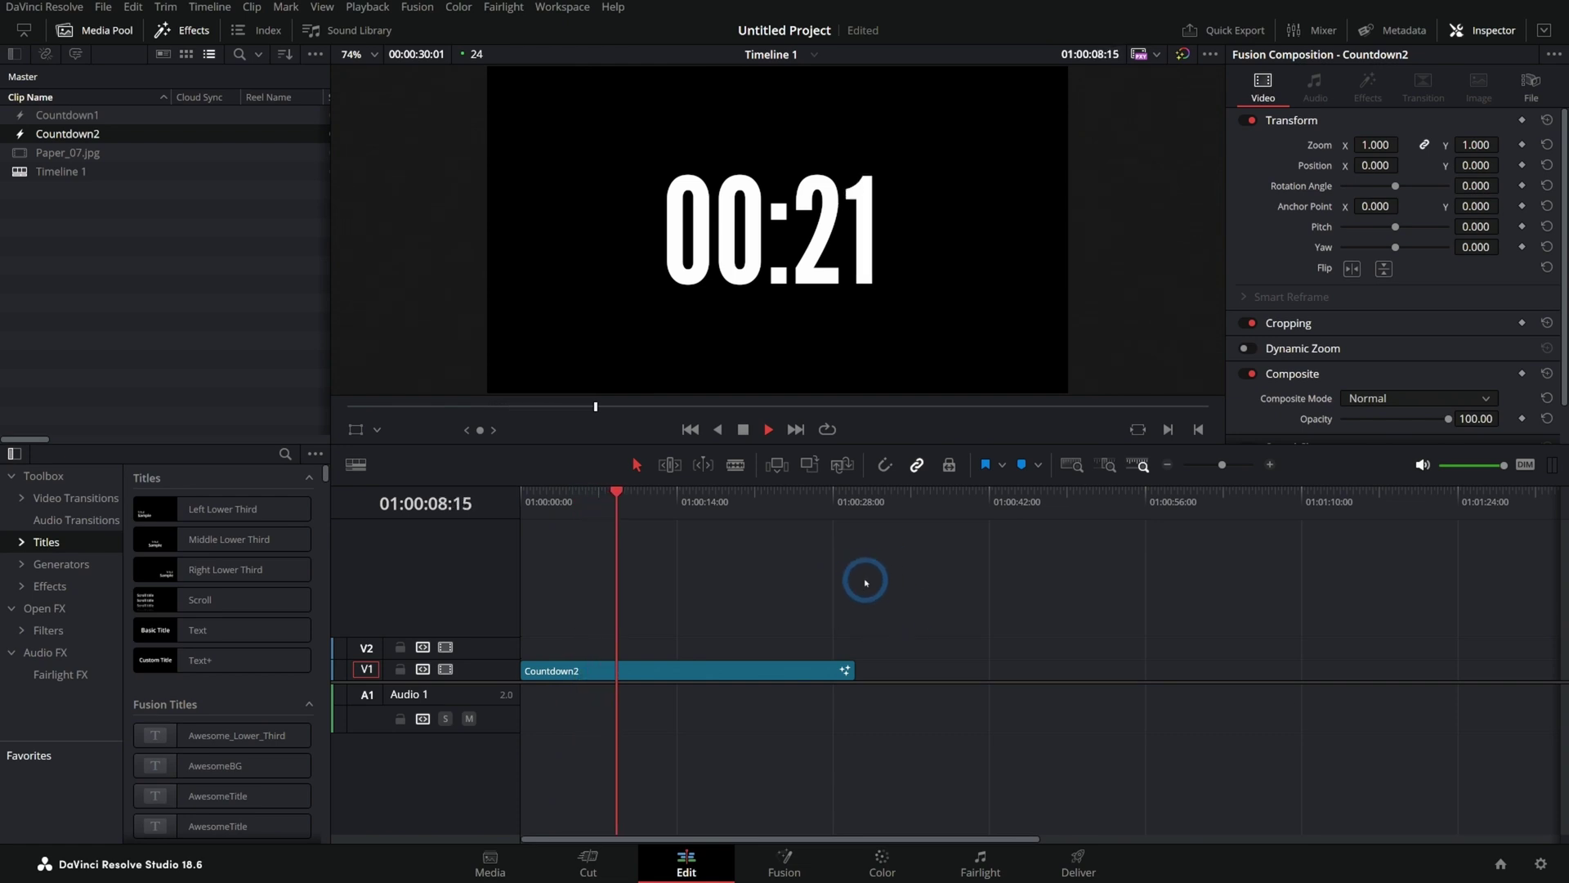
key("space")
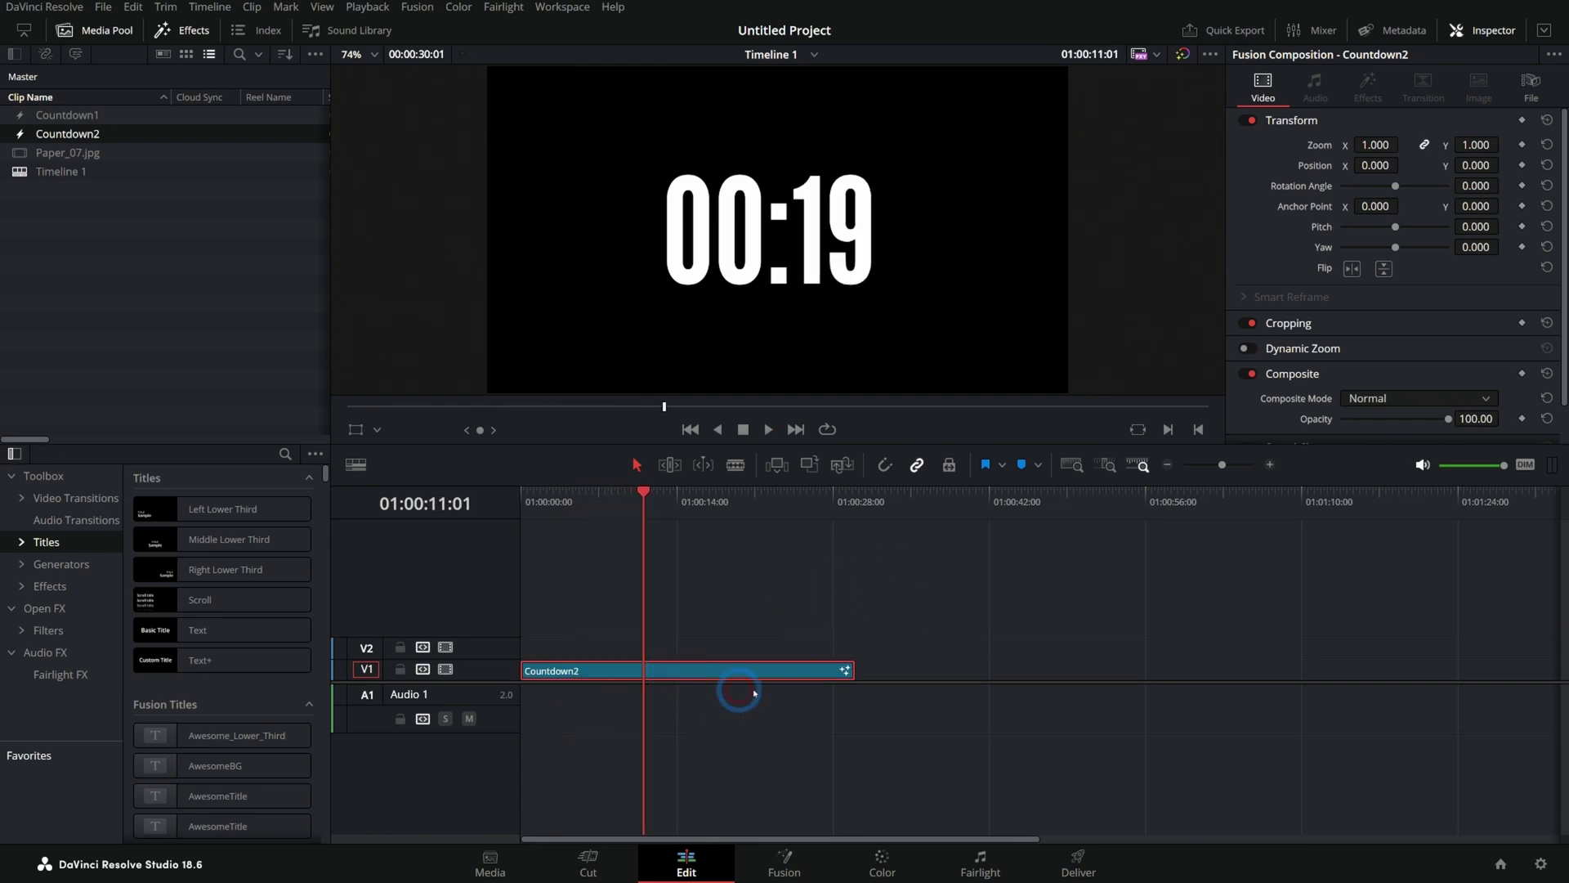
In the clip's Fusion composition, rotate Text1 2.6 degrees around Z and move its centre to about X 0.324, Y 0.433
left_click(783, 855)
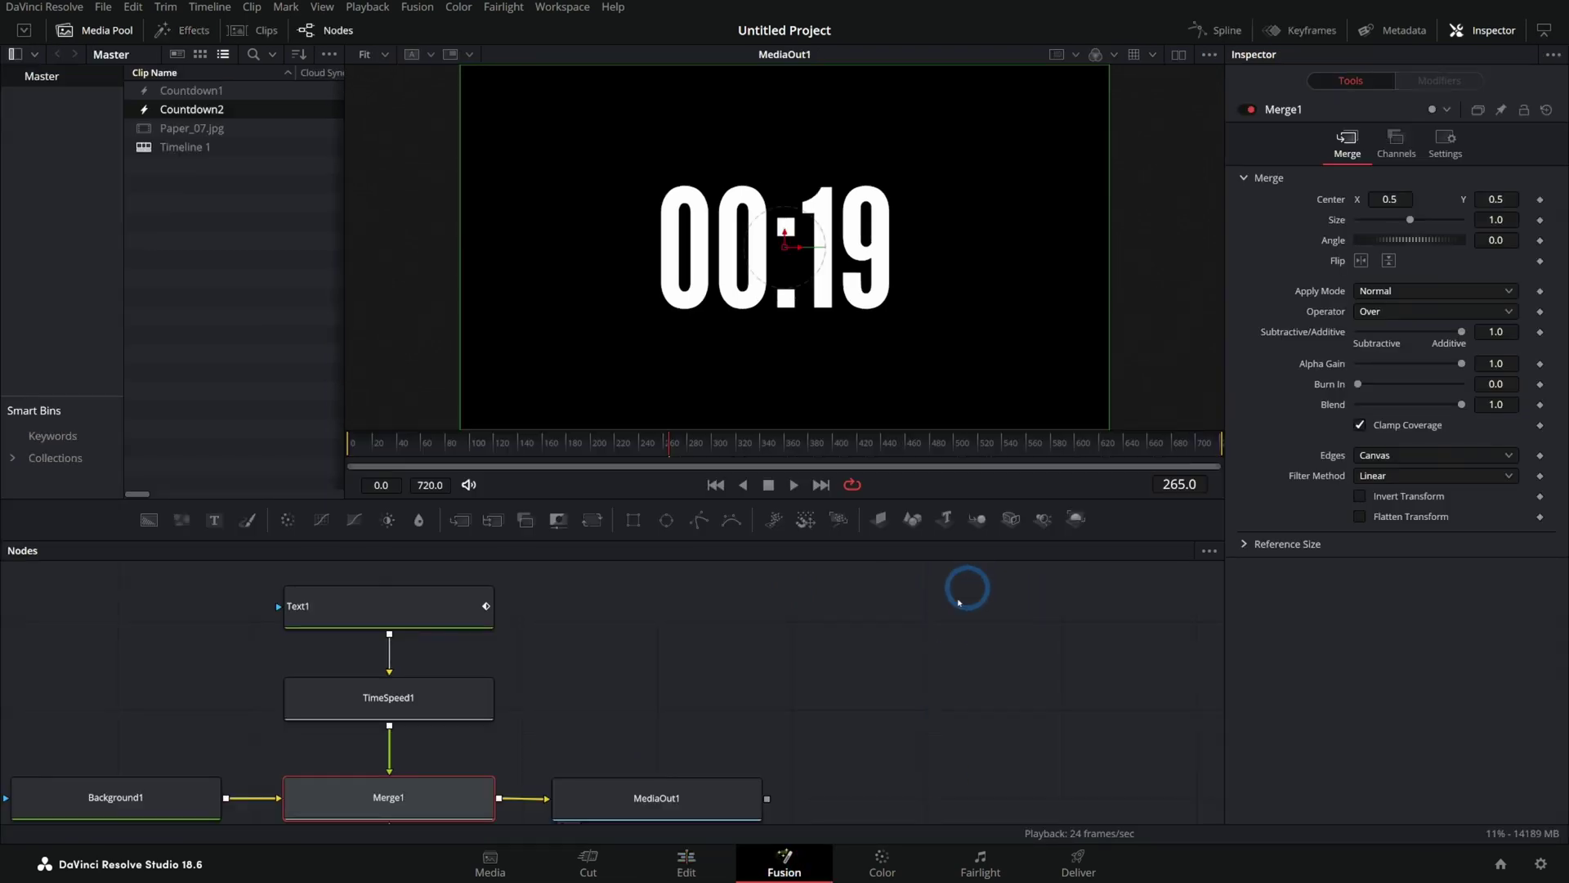
left_click(683, 606)
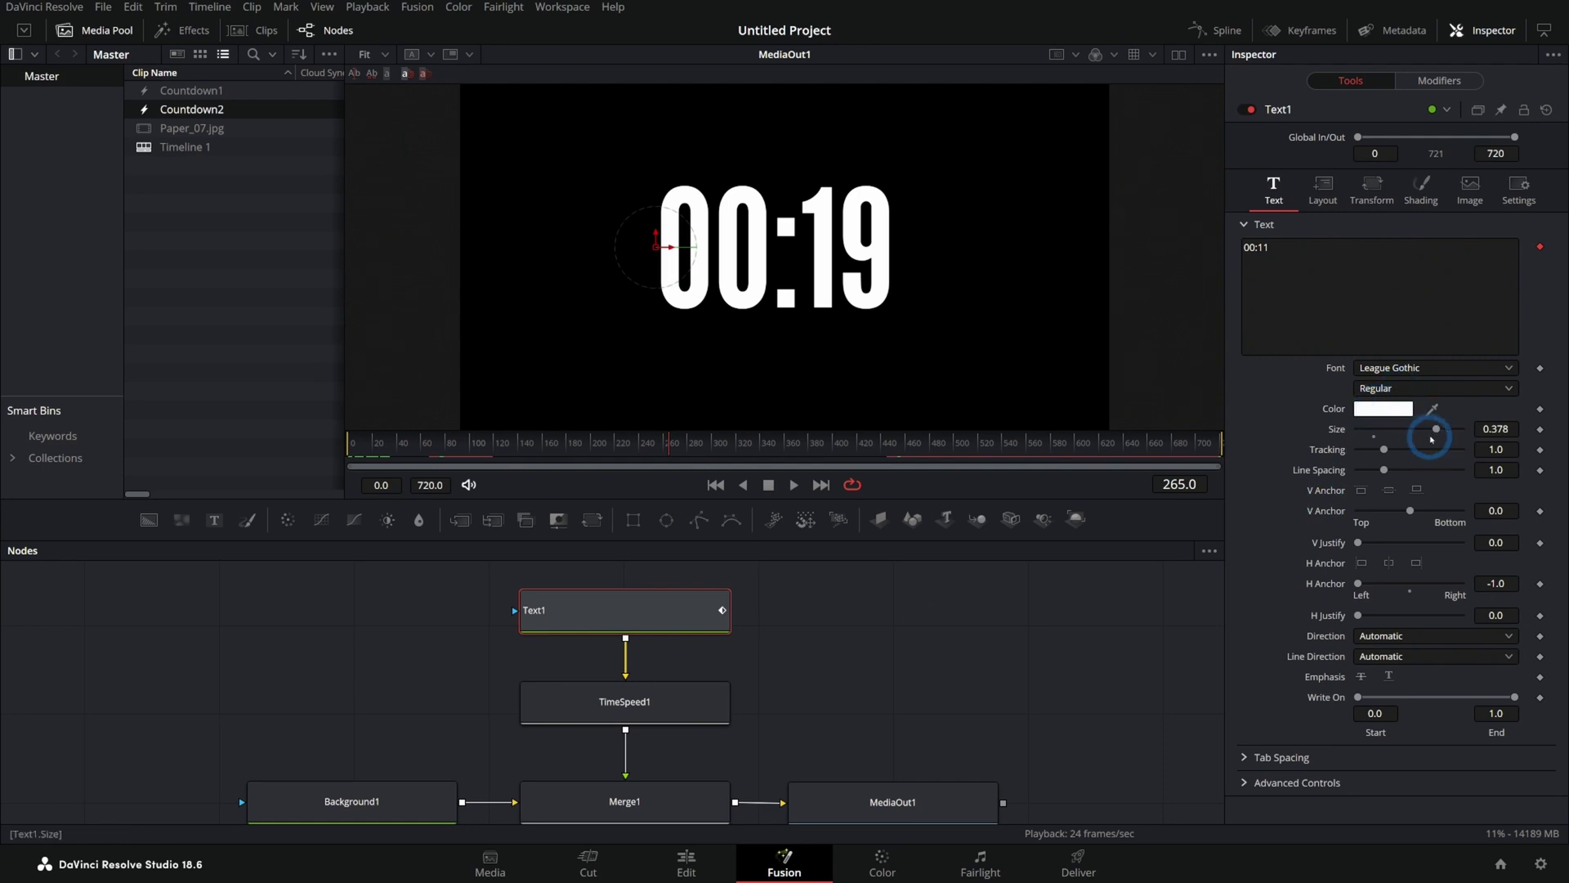
left_click(1324, 192)
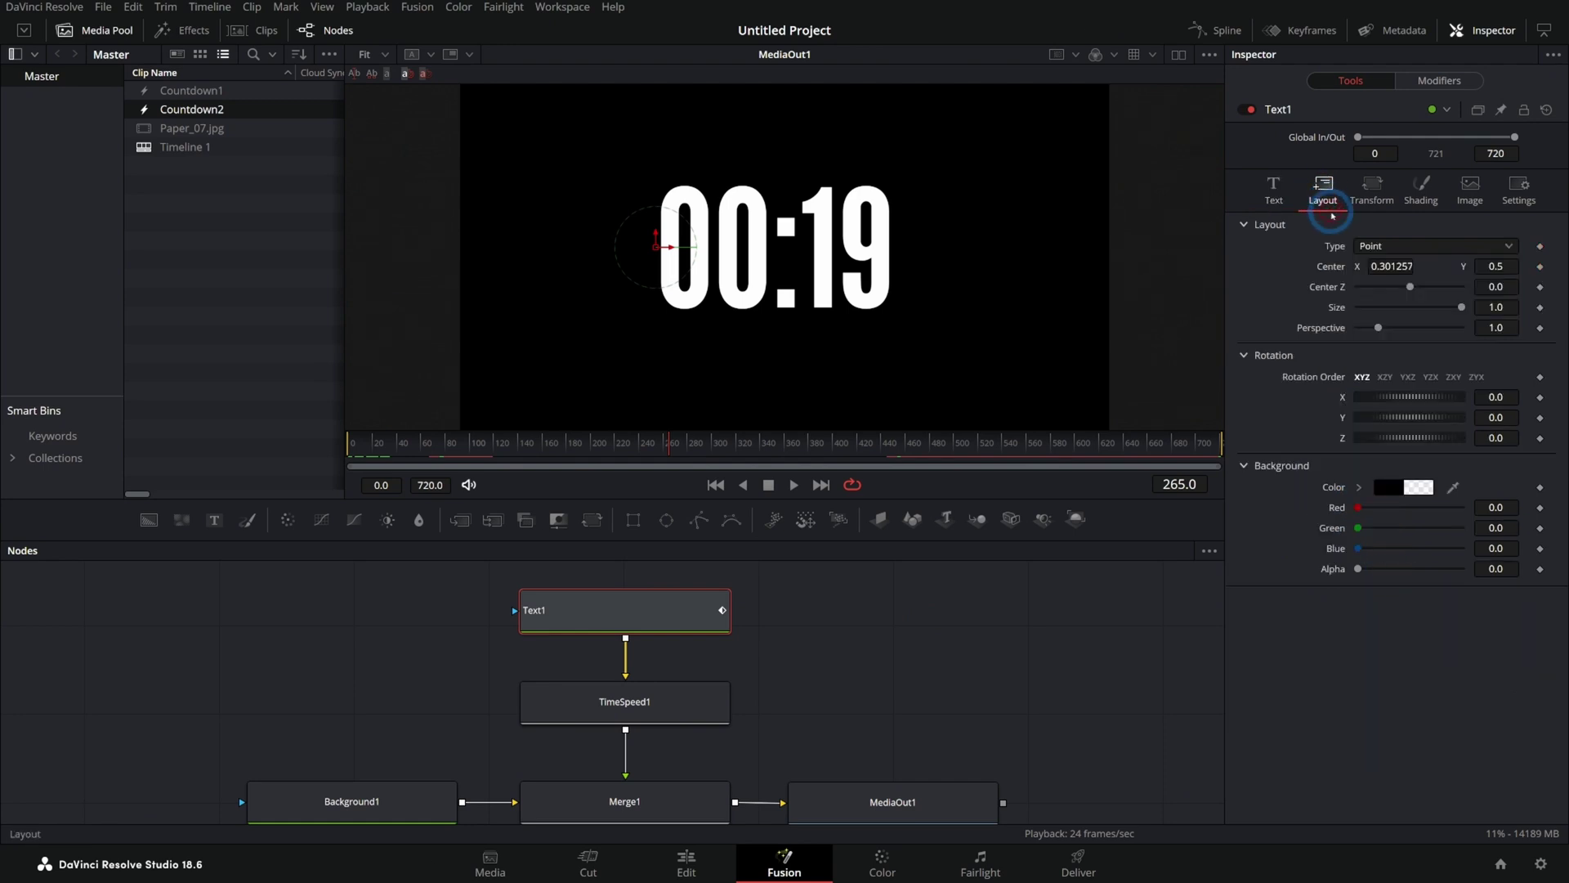
left_click_drag(1389, 437, 1388, 441)
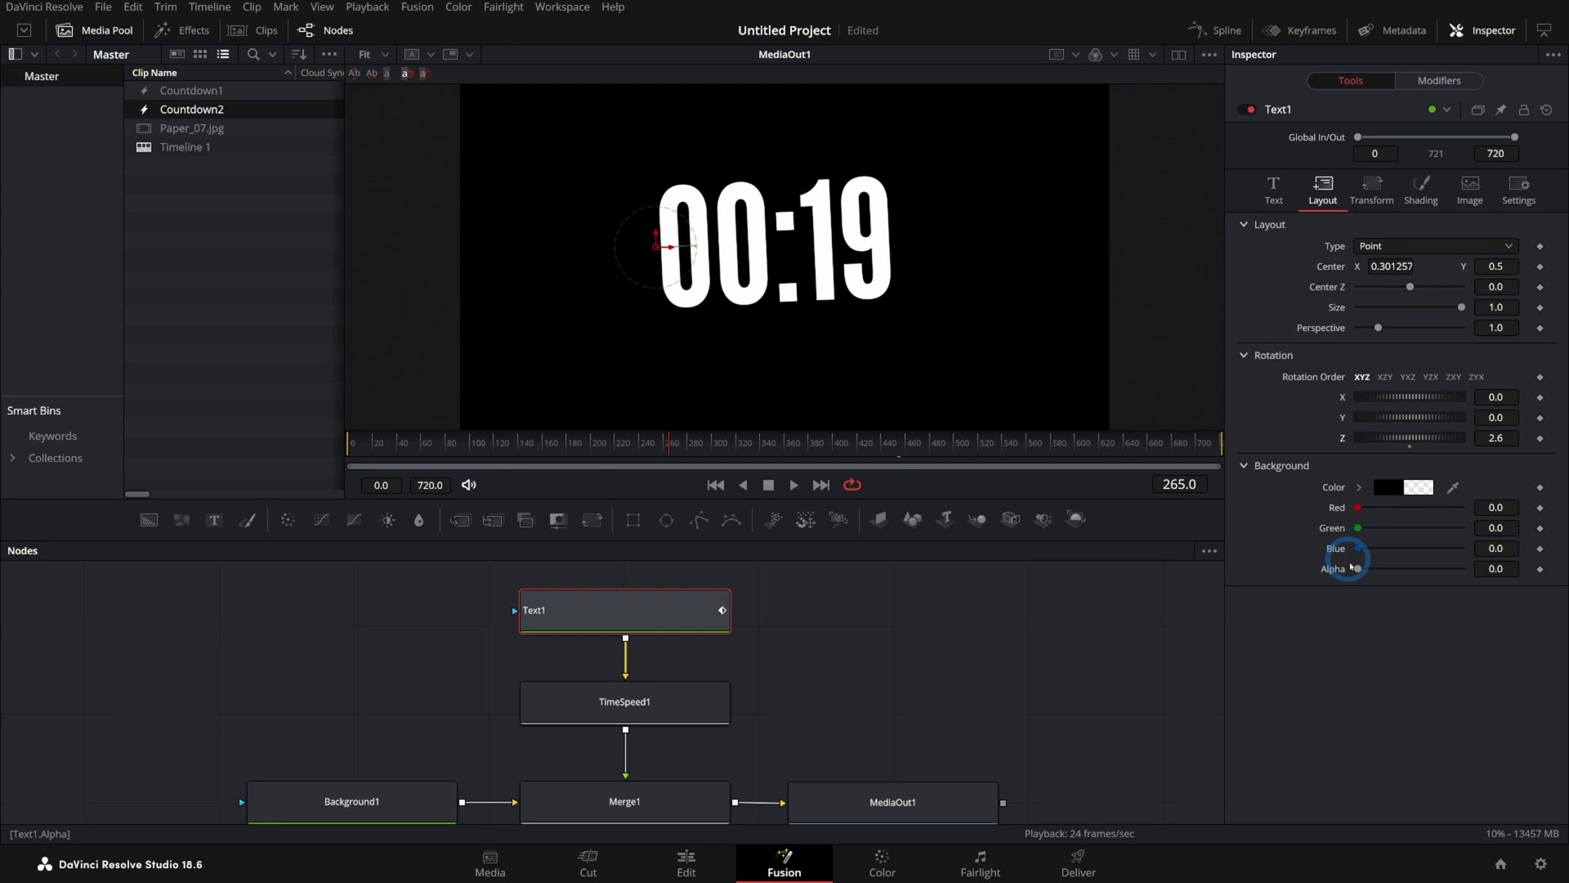
left_click_drag(656, 248, 671, 271)
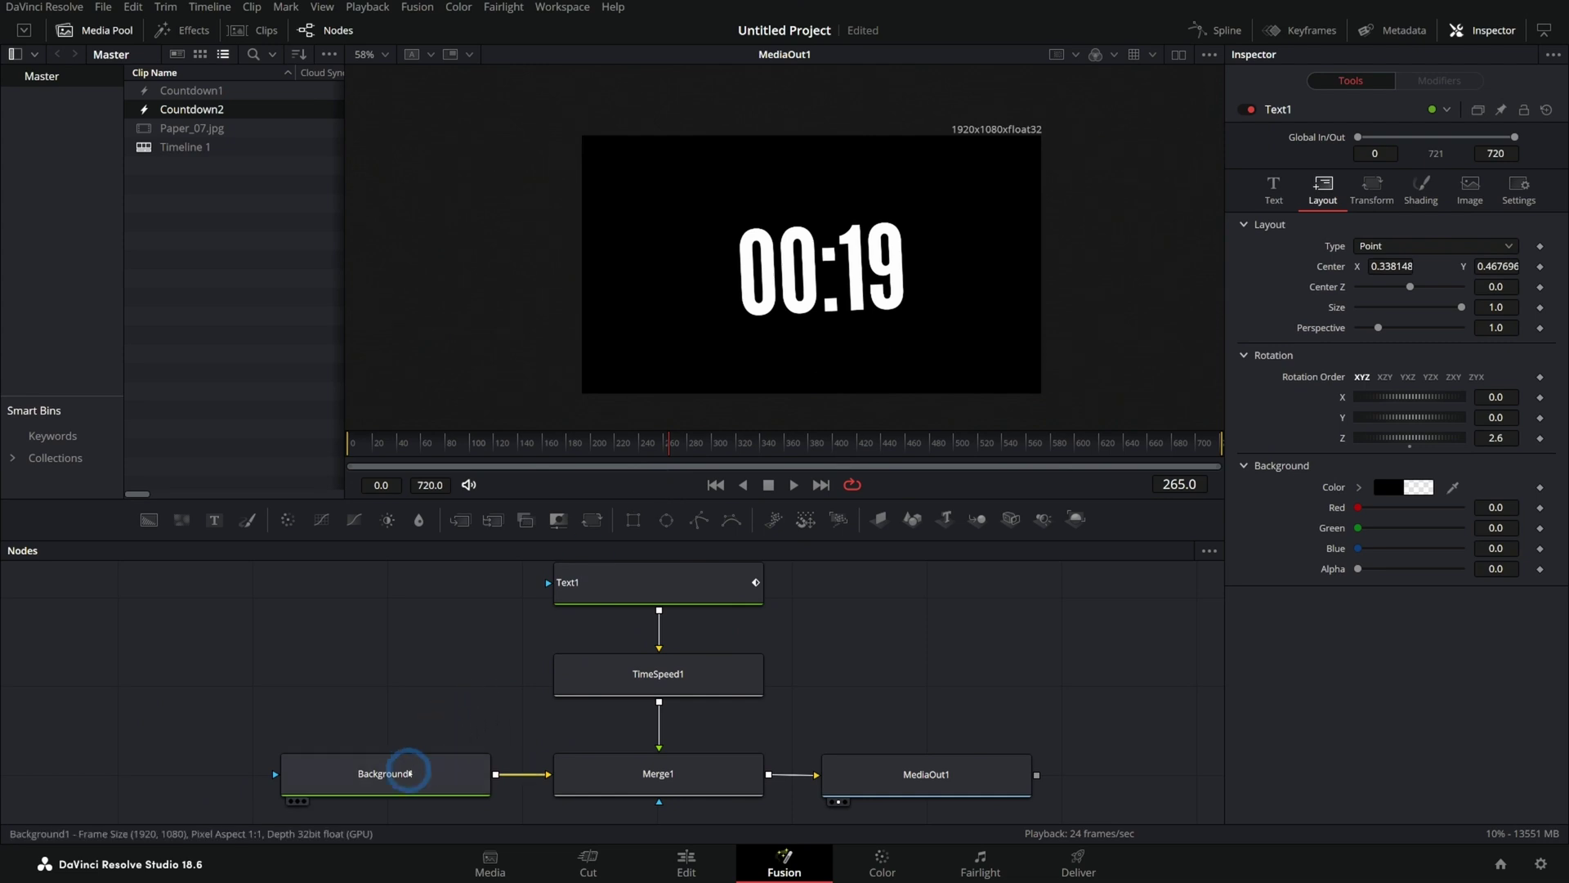
Make the Background1 node fully transparent by lowering its alpha
left_click(461, 790)
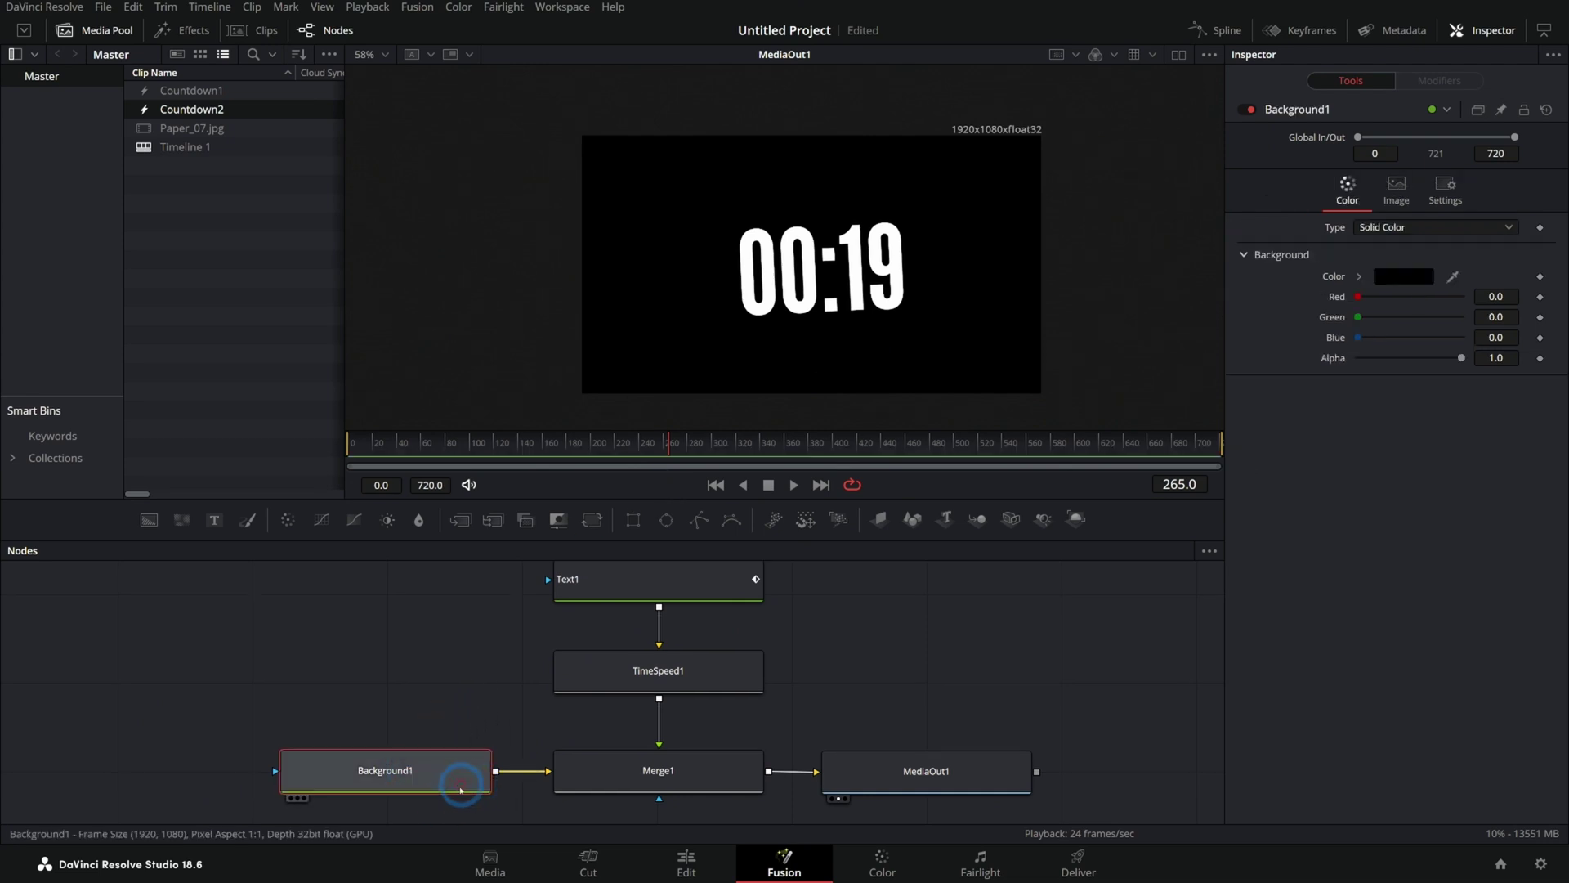
left_click(794, 484)
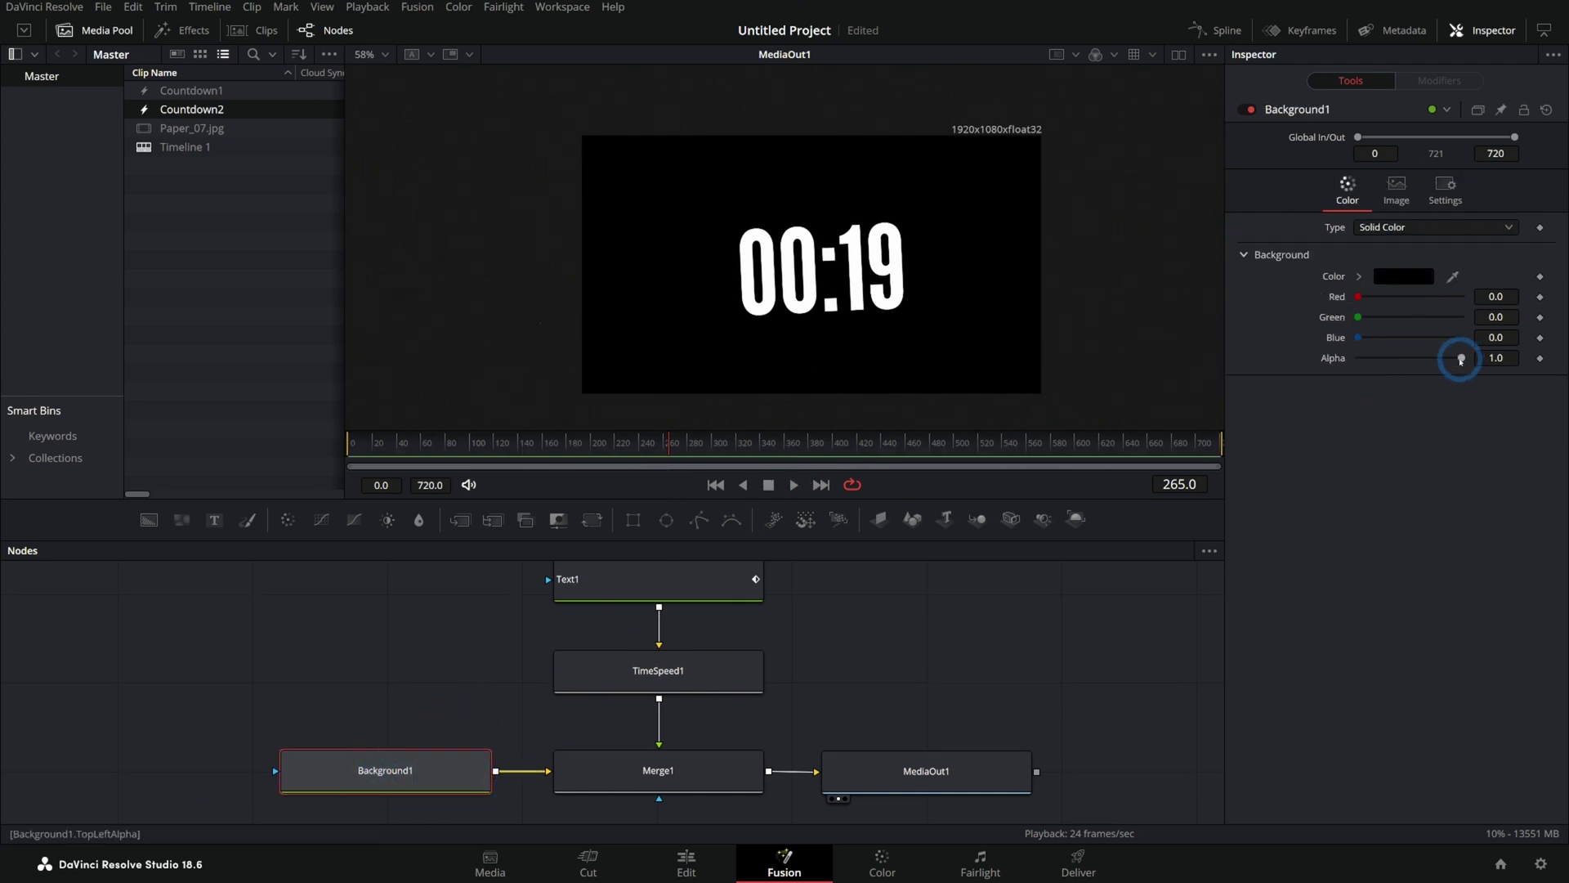
left_click_drag(1460, 359, 1357, 359)
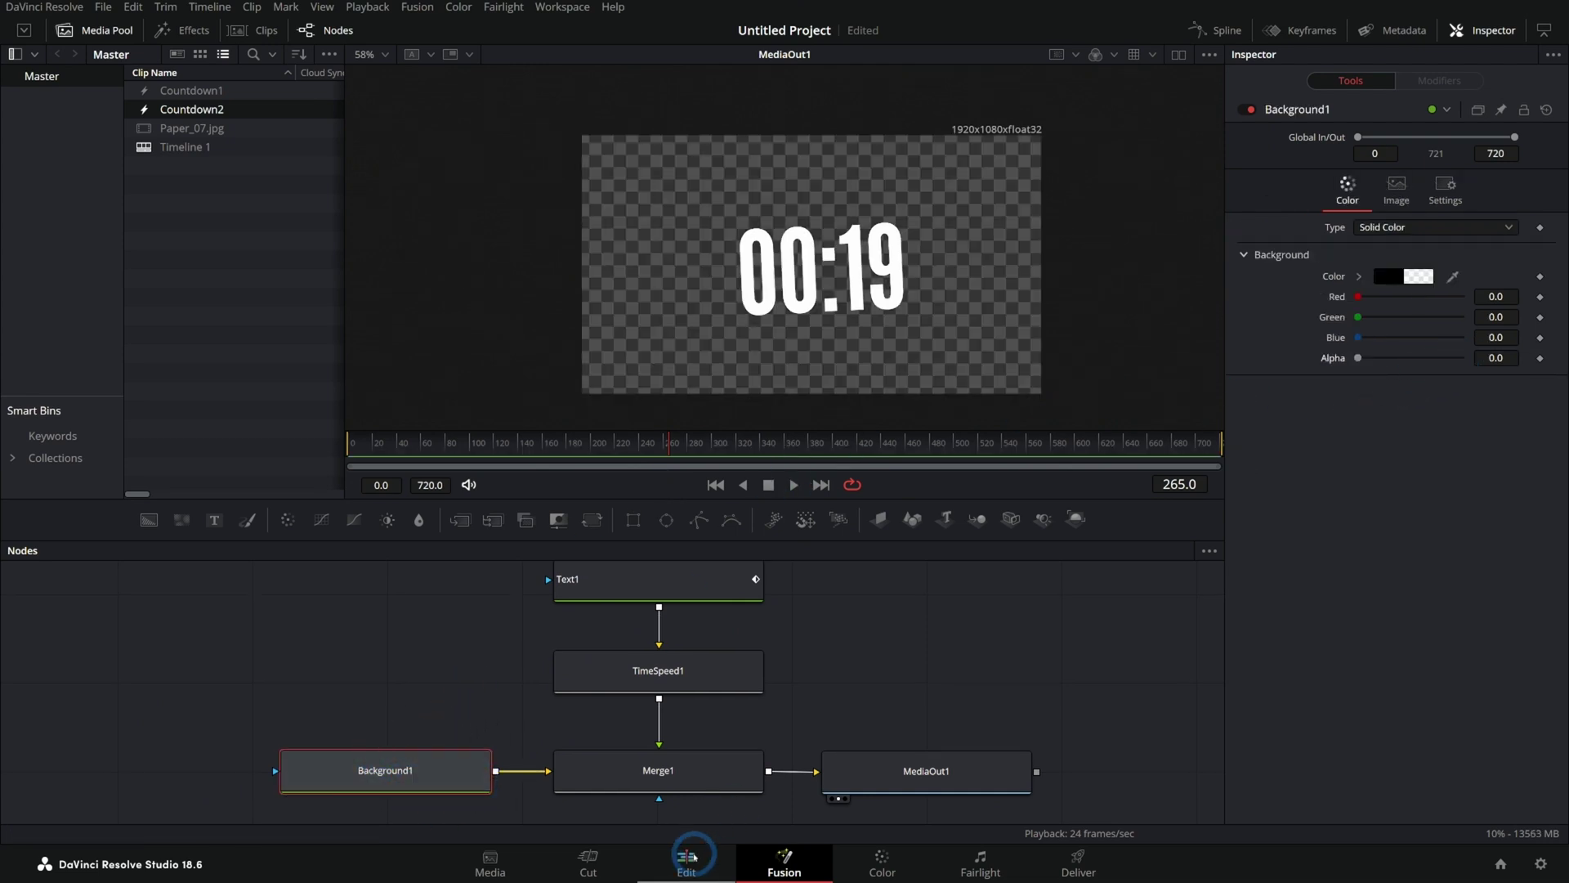
On the Edit page, put Countdown2 on V3 over a Four Color Gradient of matching length on V1 and play from the start
left_click(691, 856)
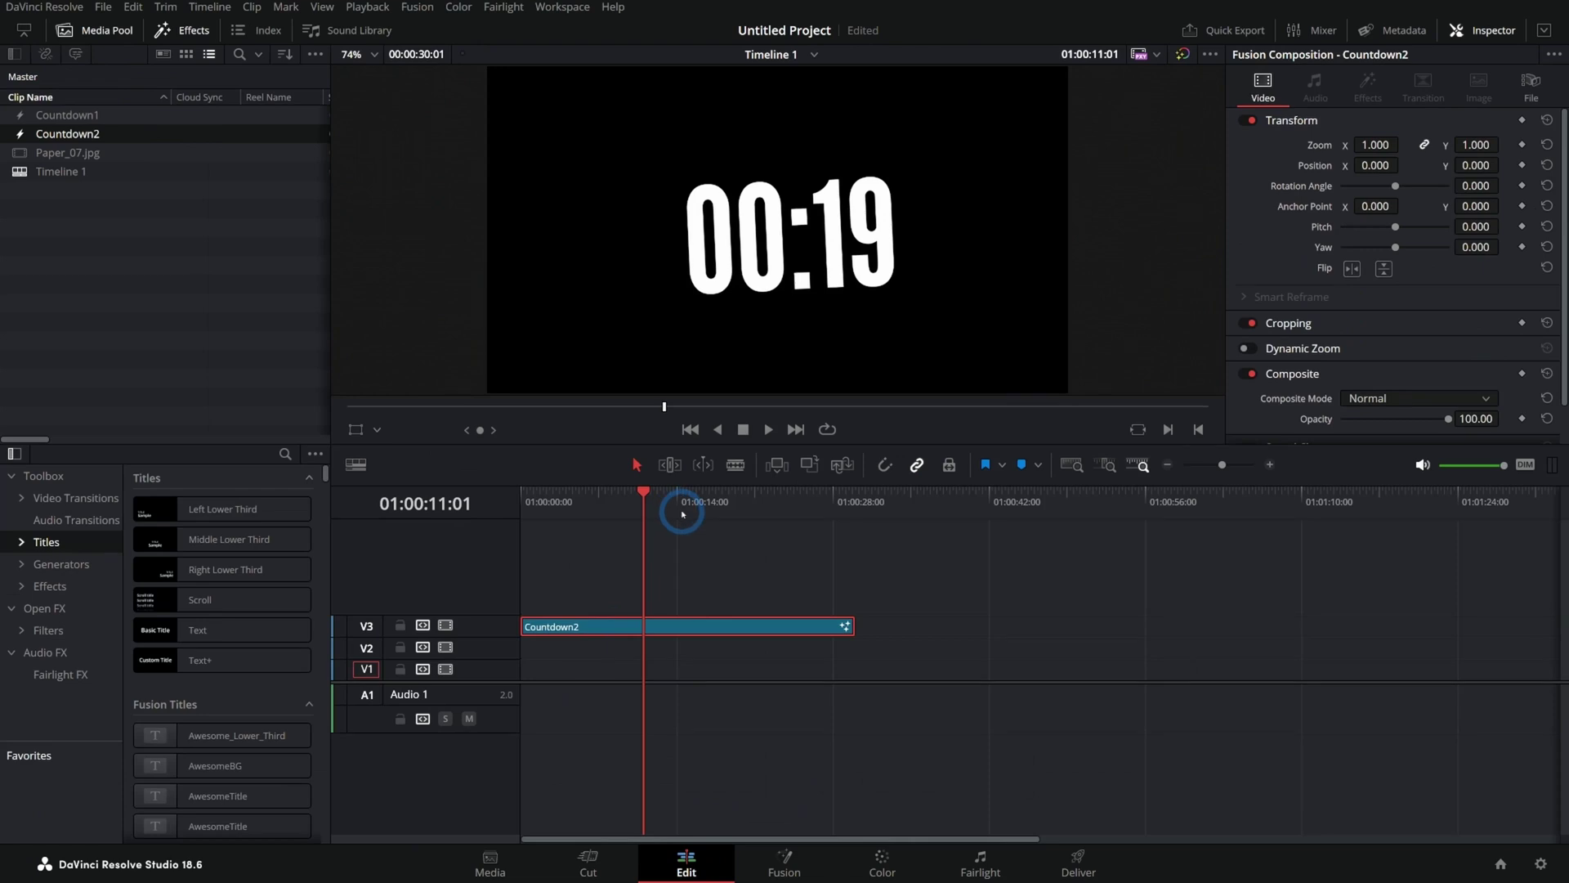
left_click(699, 614)
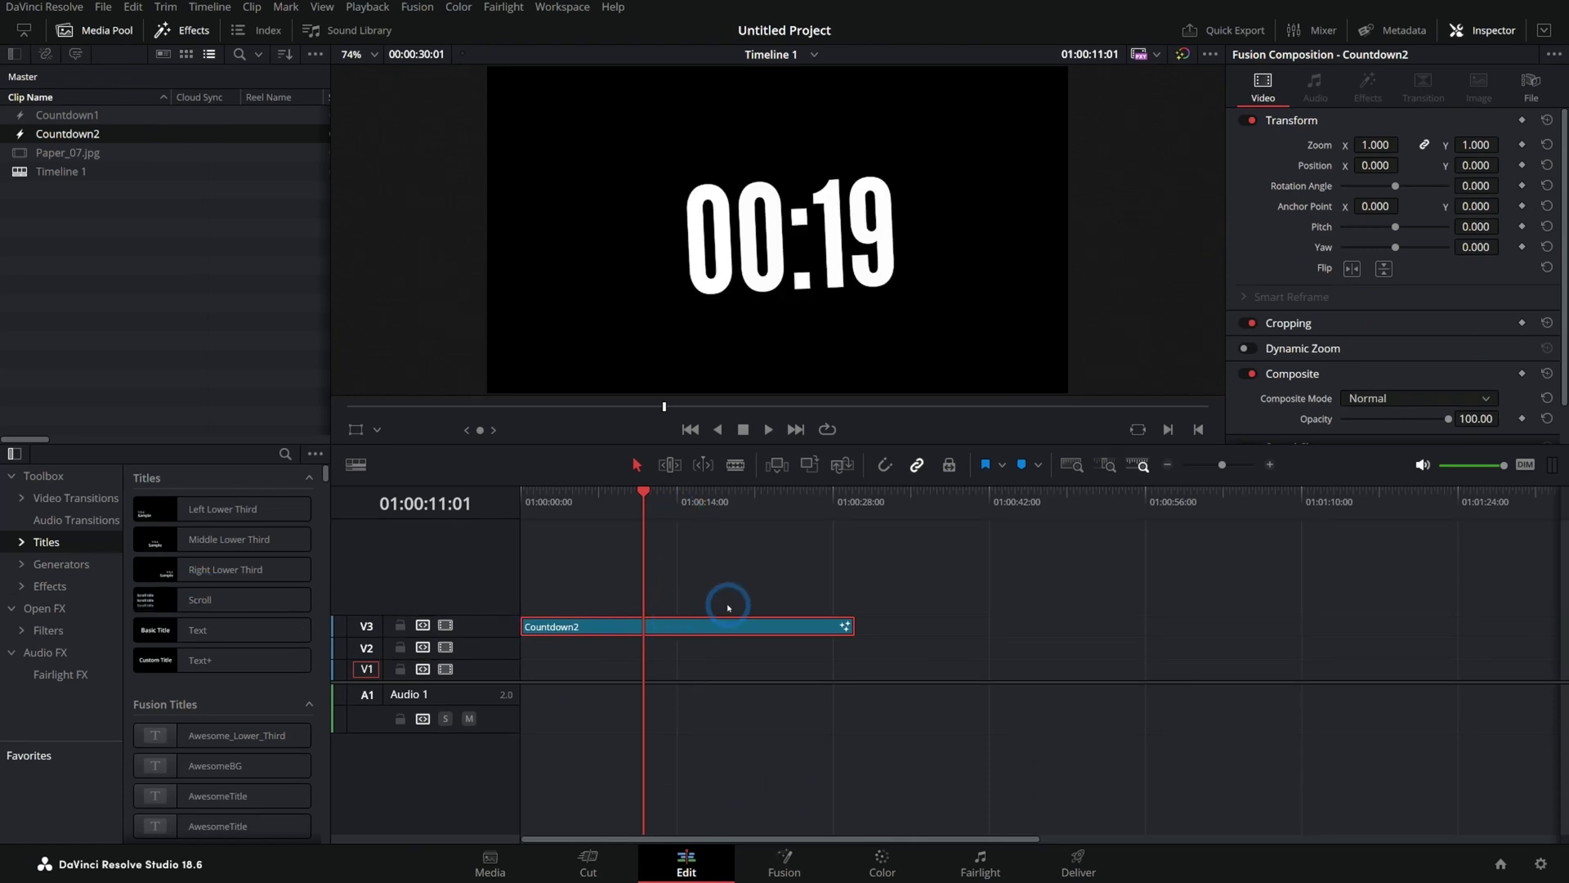
left_click(57, 564)
left_click_drag(156, 691, 536, 674)
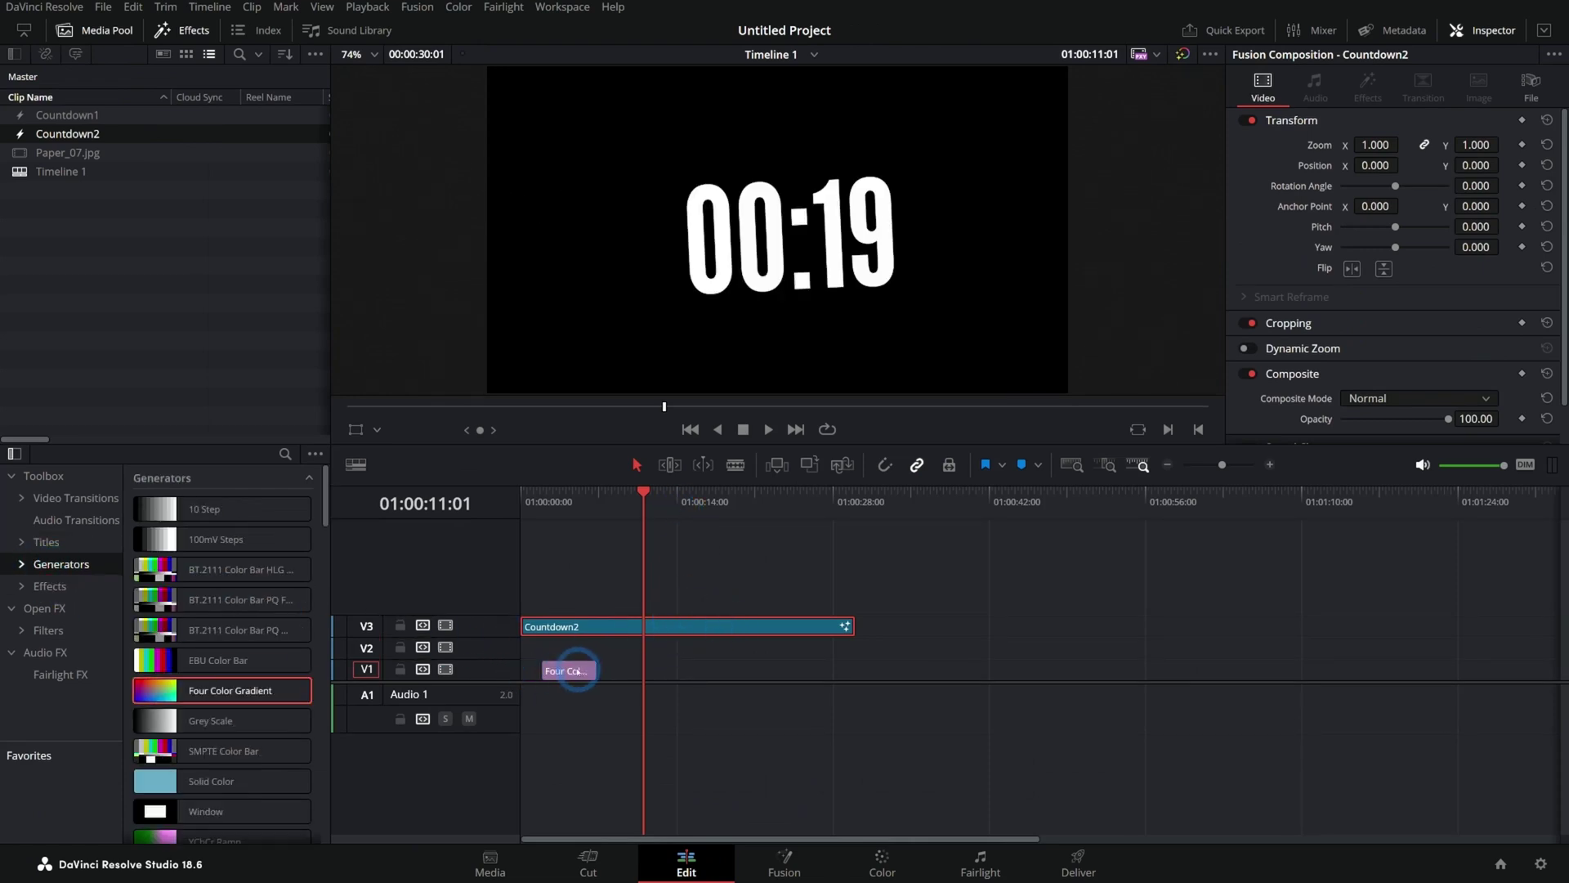
left_click_drag(643, 493, 434, 532)
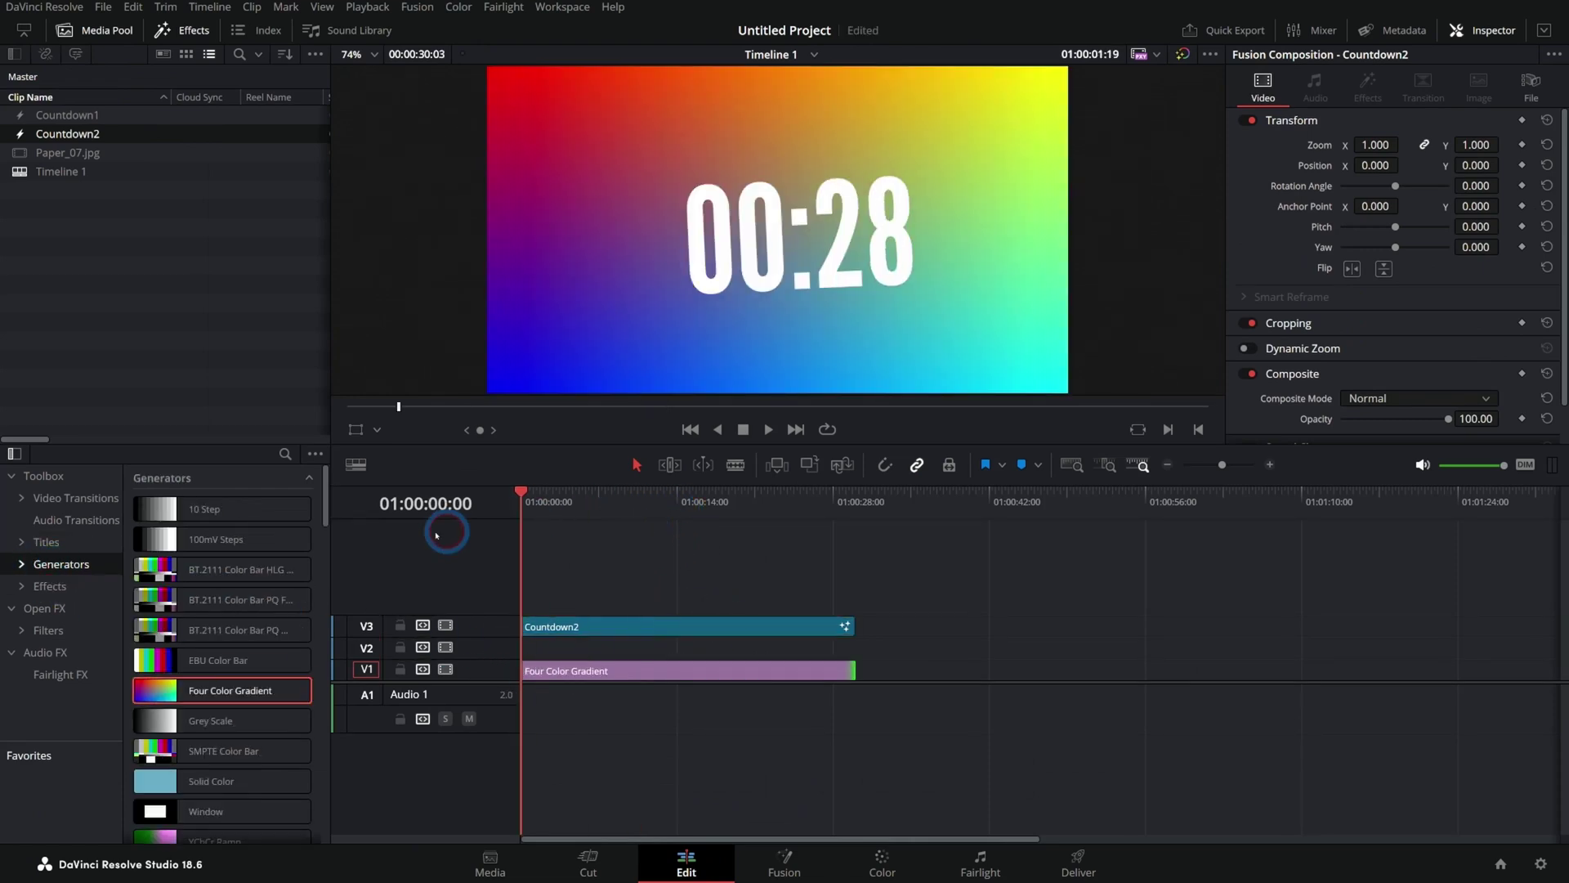
key("space")
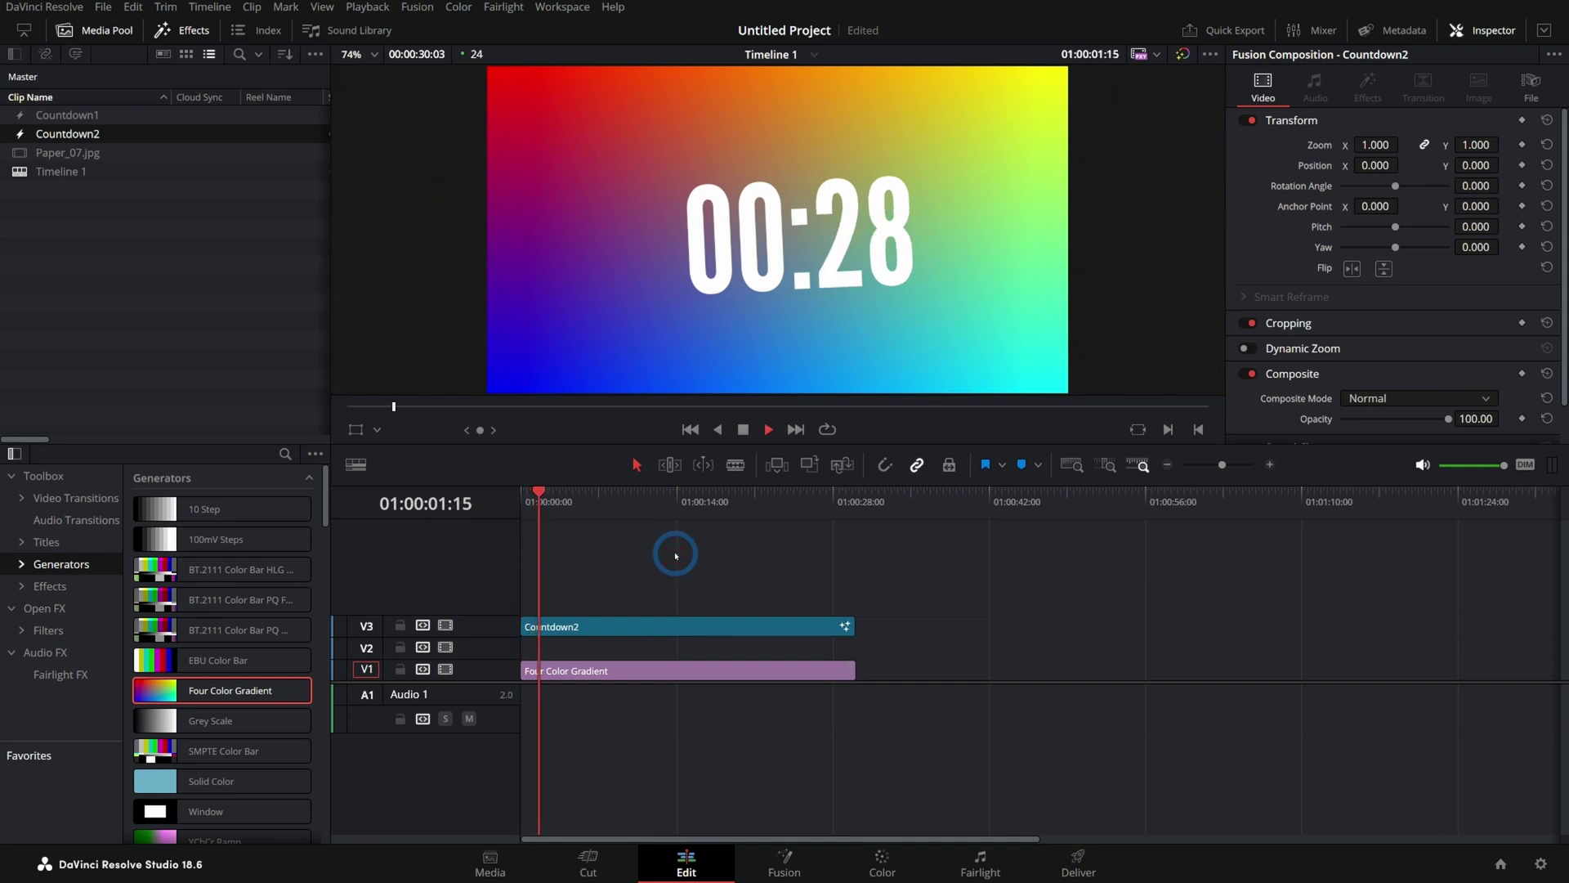
key("space")
Move the Countdown2 clip to position X -62.1, Y -8.1, then lengthen both clips together and scrub through the result
left_click(355, 429)
left_click_drag(791, 316, 773, 318)
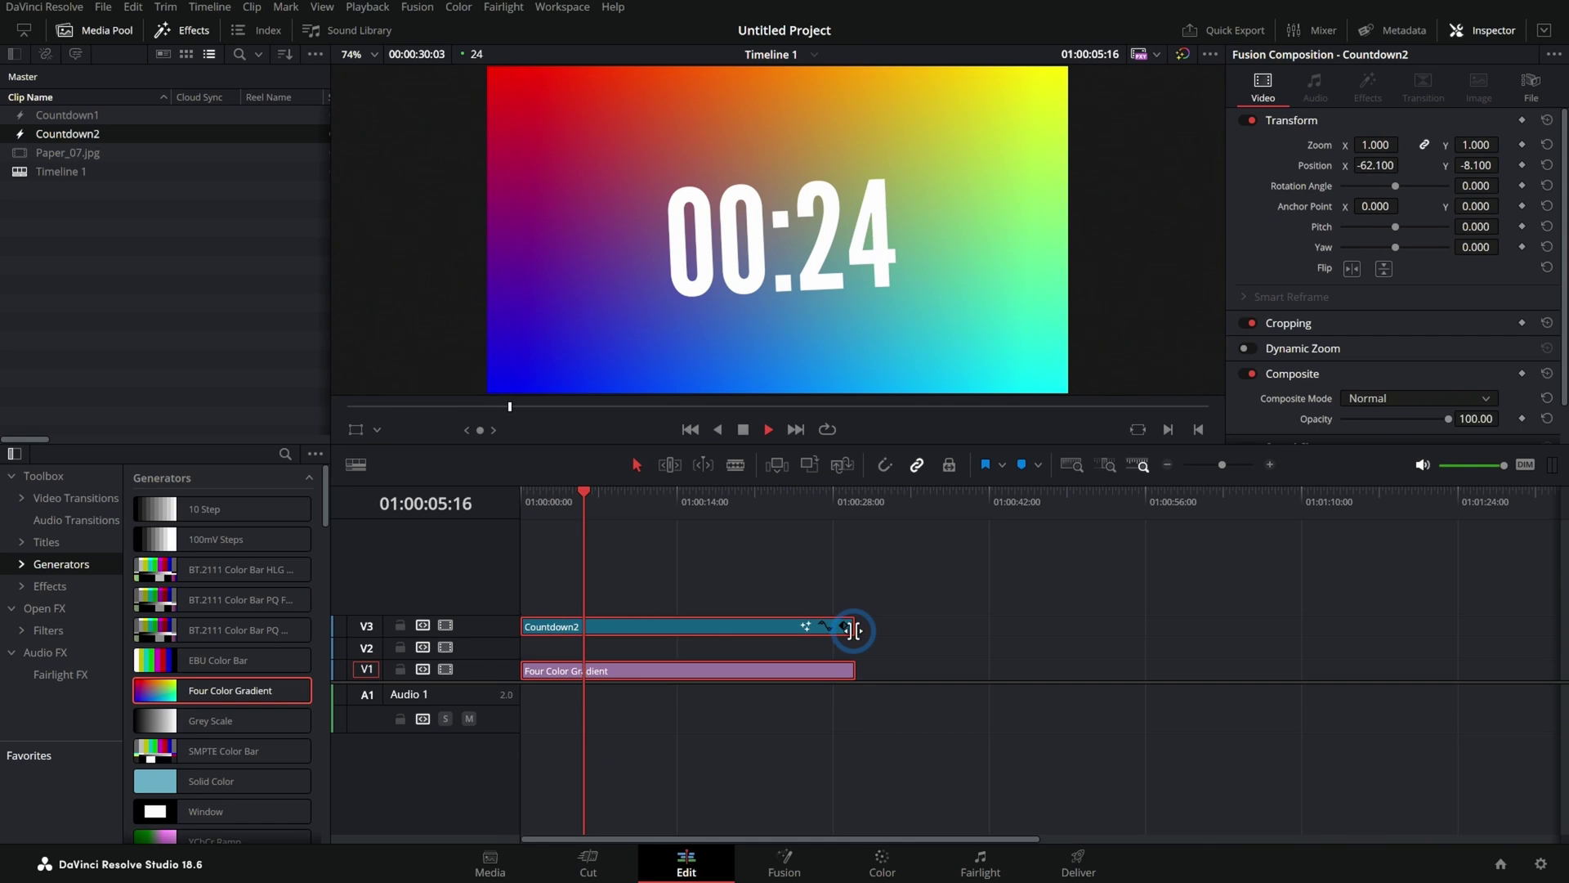
left_click_drag(854, 631, 1153, 654)
left_click_drag(956, 503, 1090, 521)
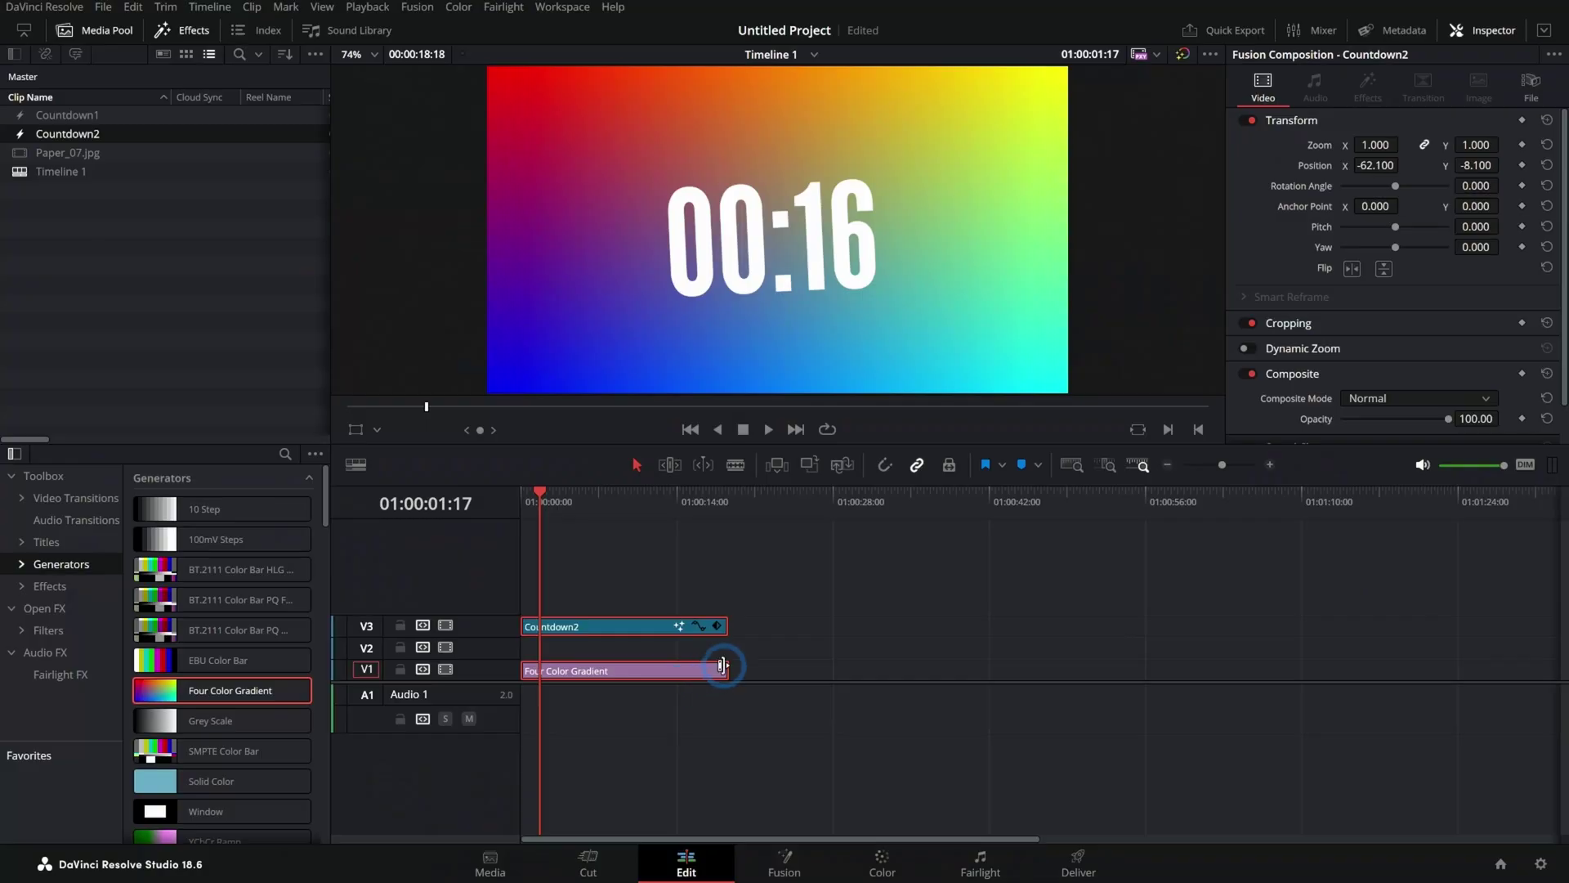
Delete both clips from the timeline and open the Countdown2 composition from the media pool in Fusion
key("Delete")
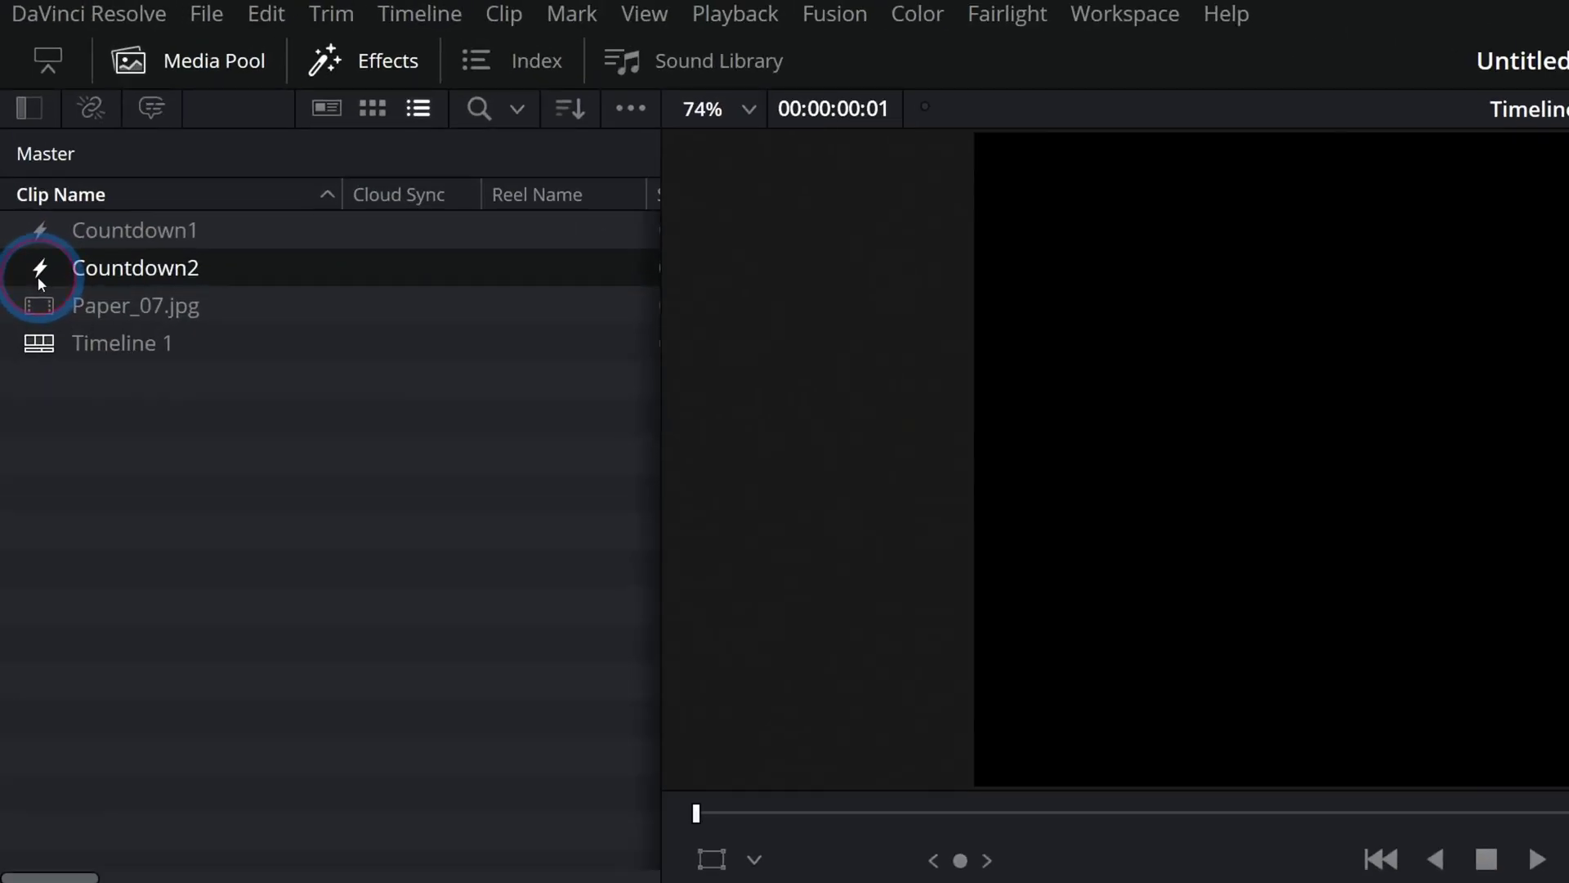
double_click(38, 276)
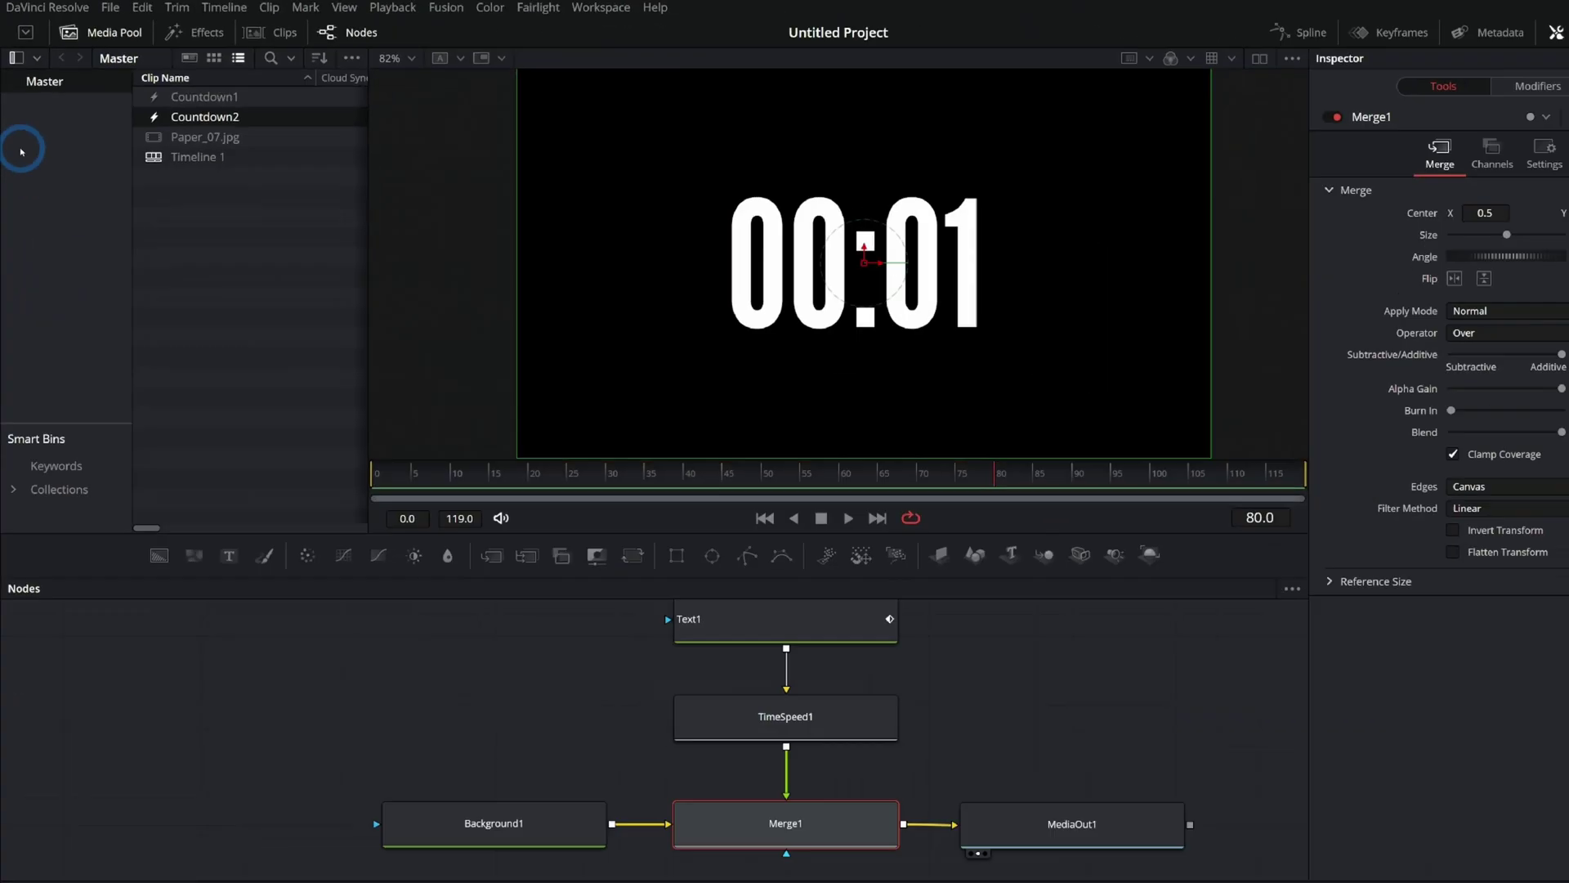
Move Background1 farther away from Merge1 and add a second, unconnected Background node above the connection between them
left_click(202, 615)
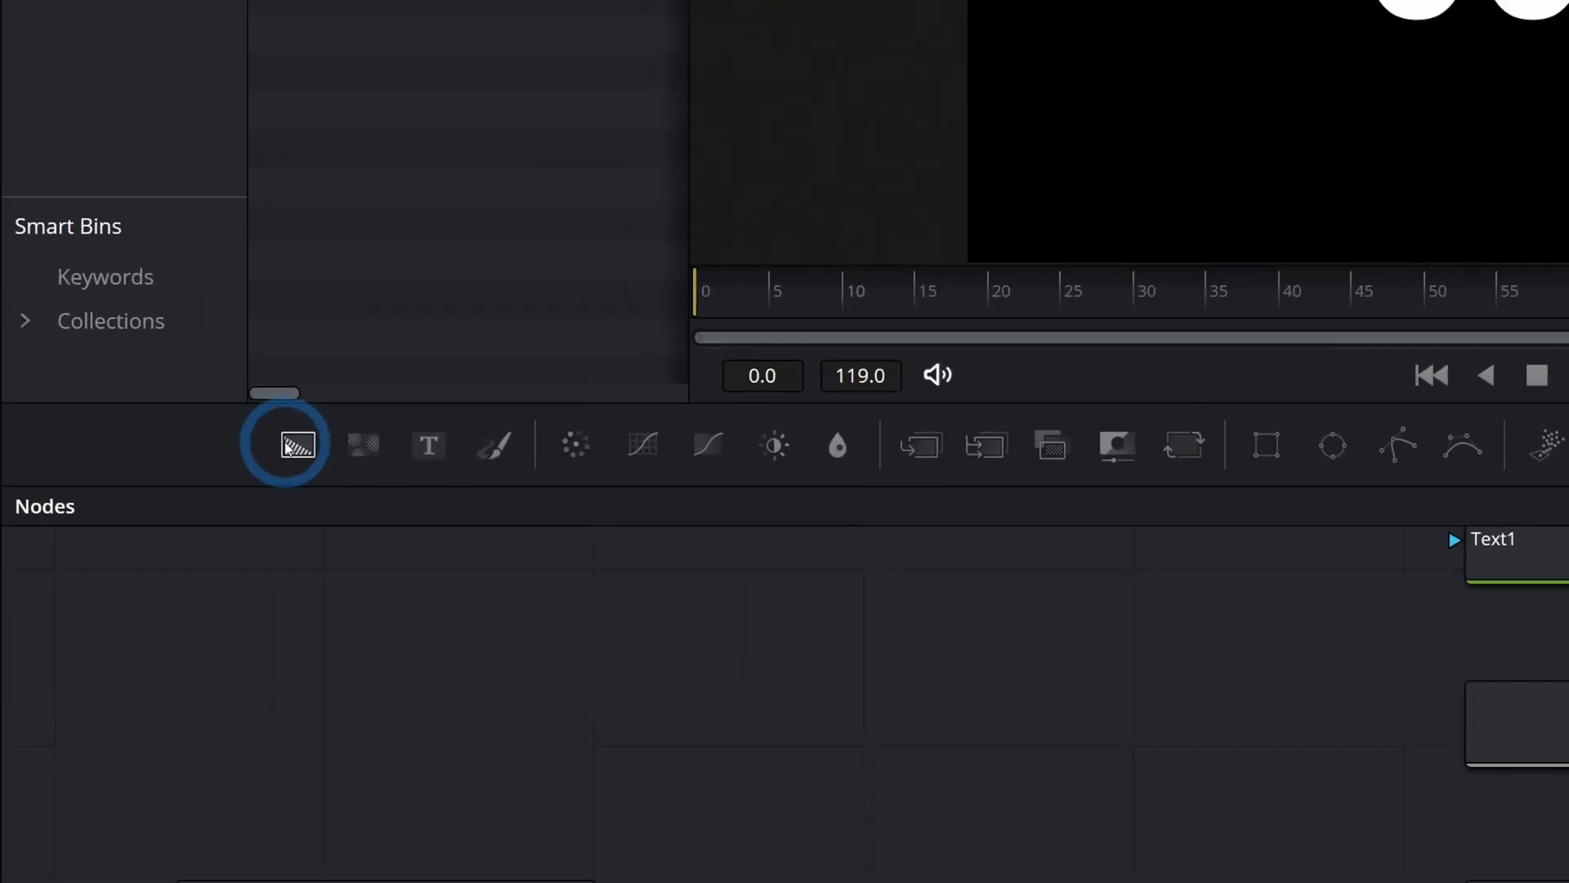
left_click_drag(149, 522, 423, 626)
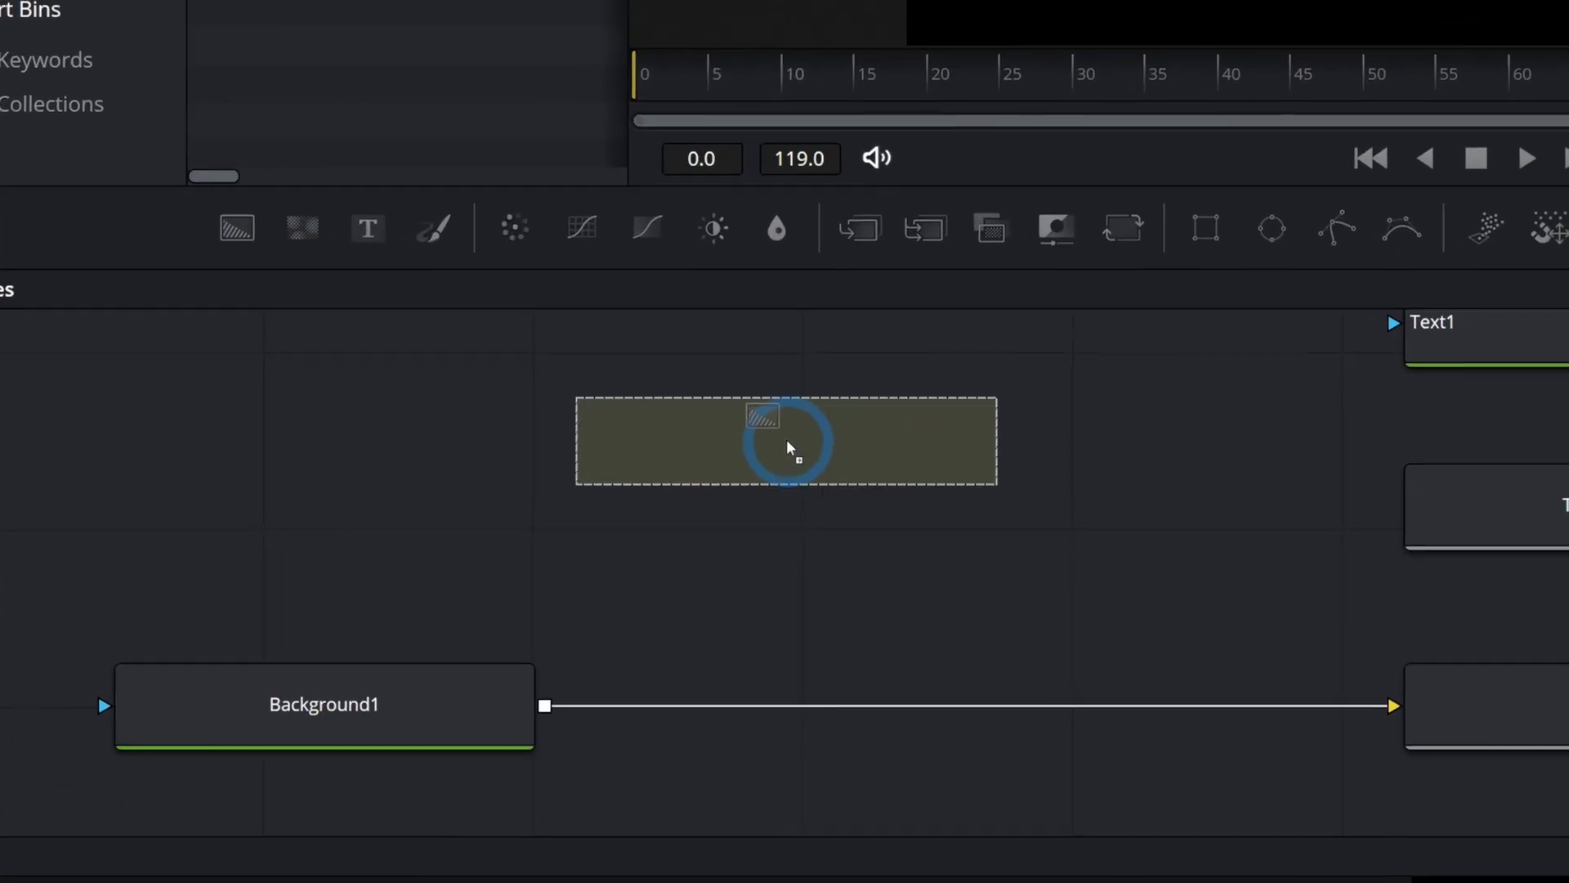
left_click_drag(787, 442, 789, 443)
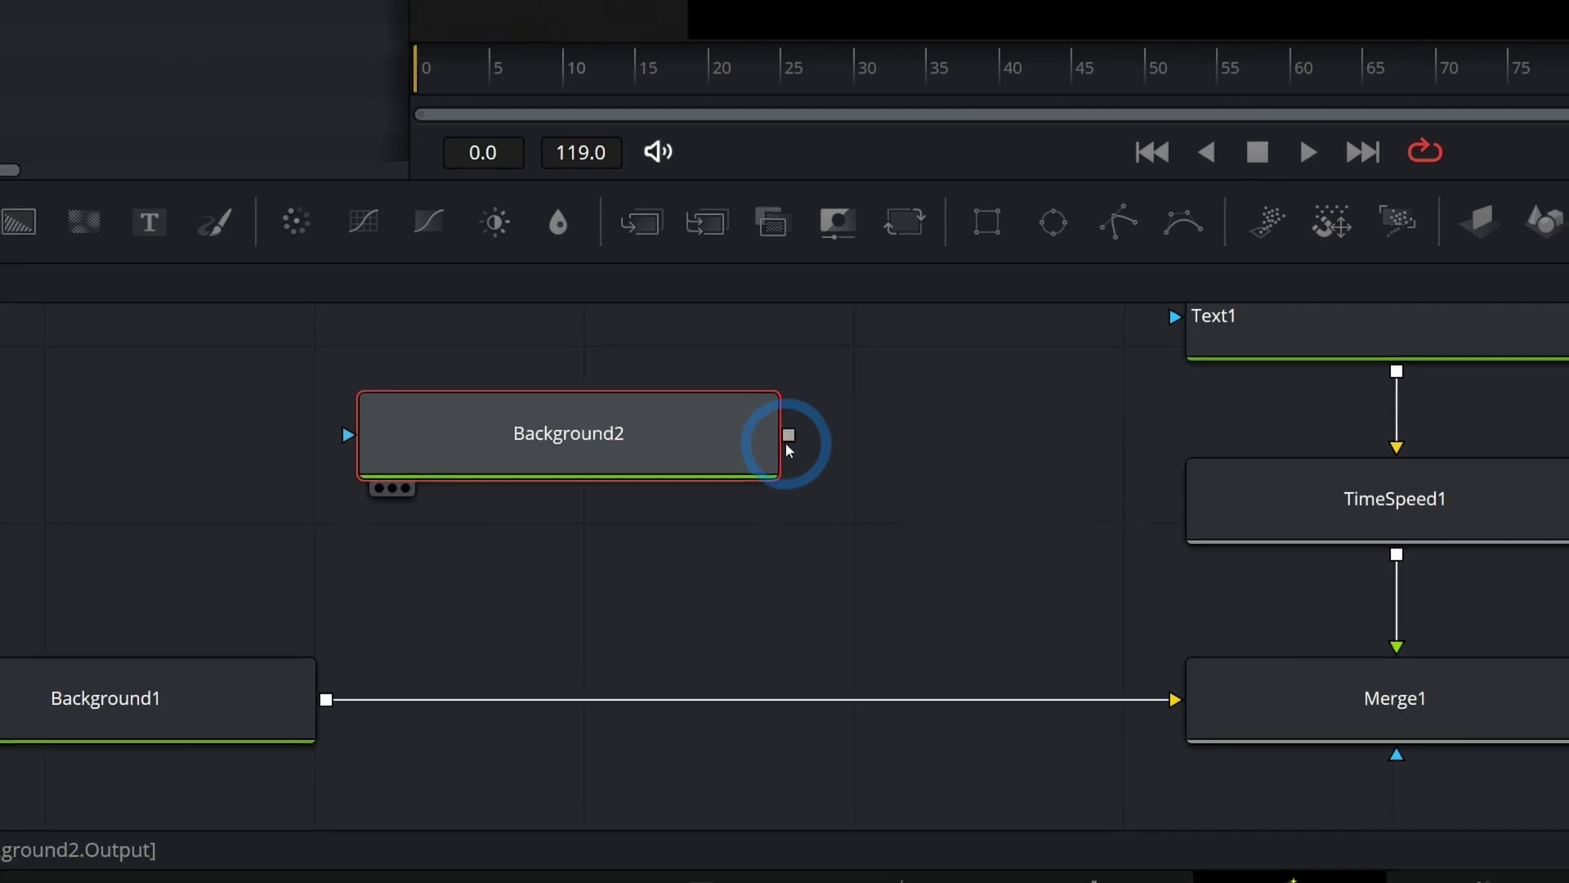
Merge Background2 over Background1 by connecting Background2's output to Background1's output
left_click_drag(766, 369, 853, 312)
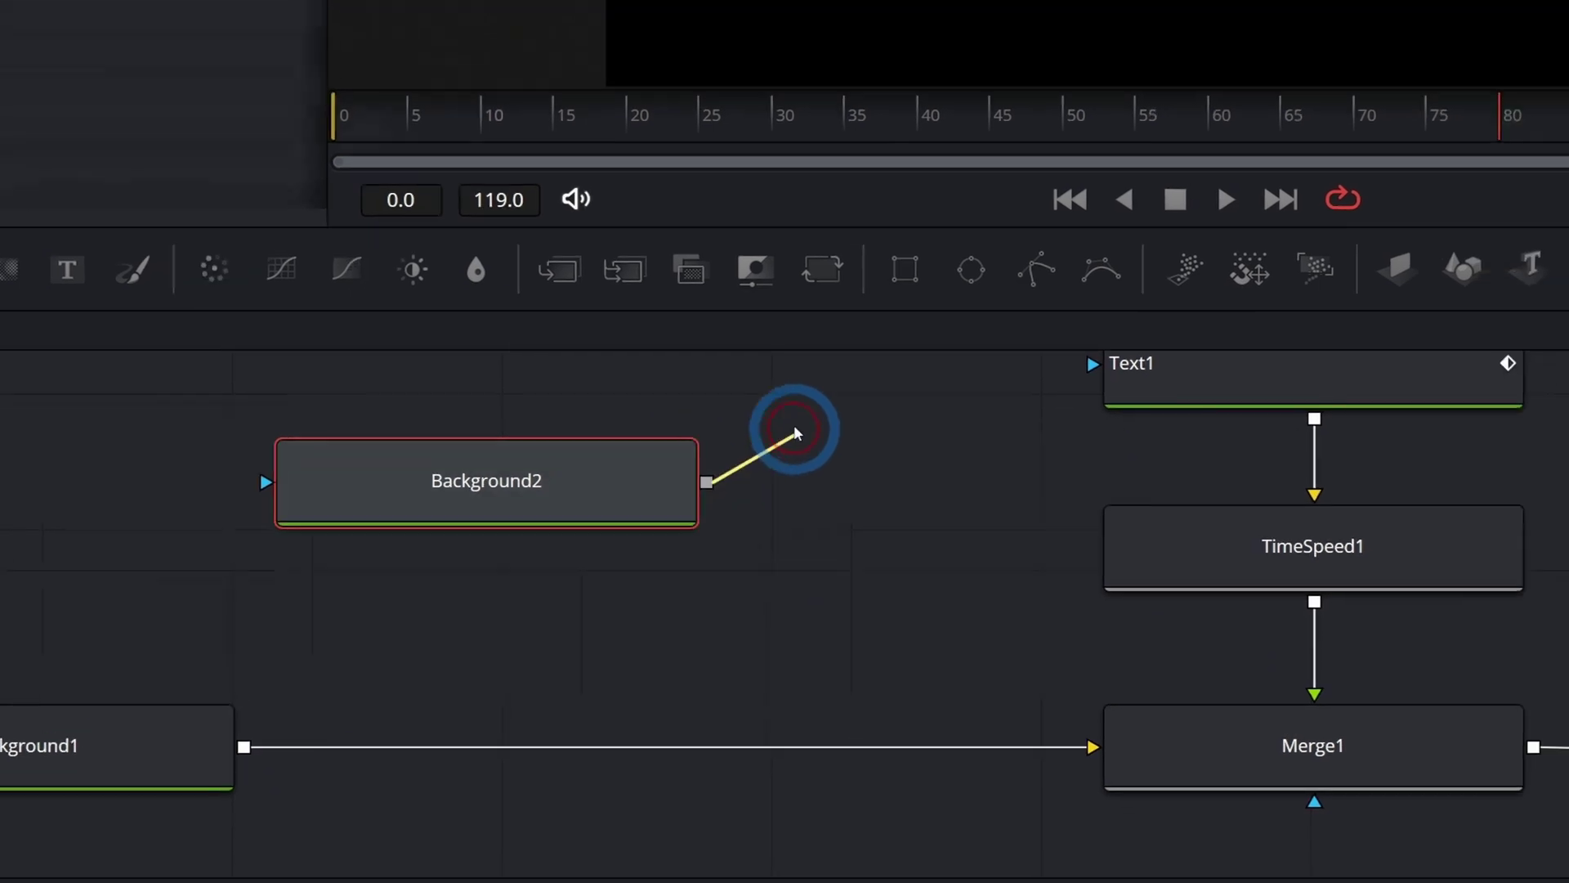
left_click_drag(794, 430, 244, 749)
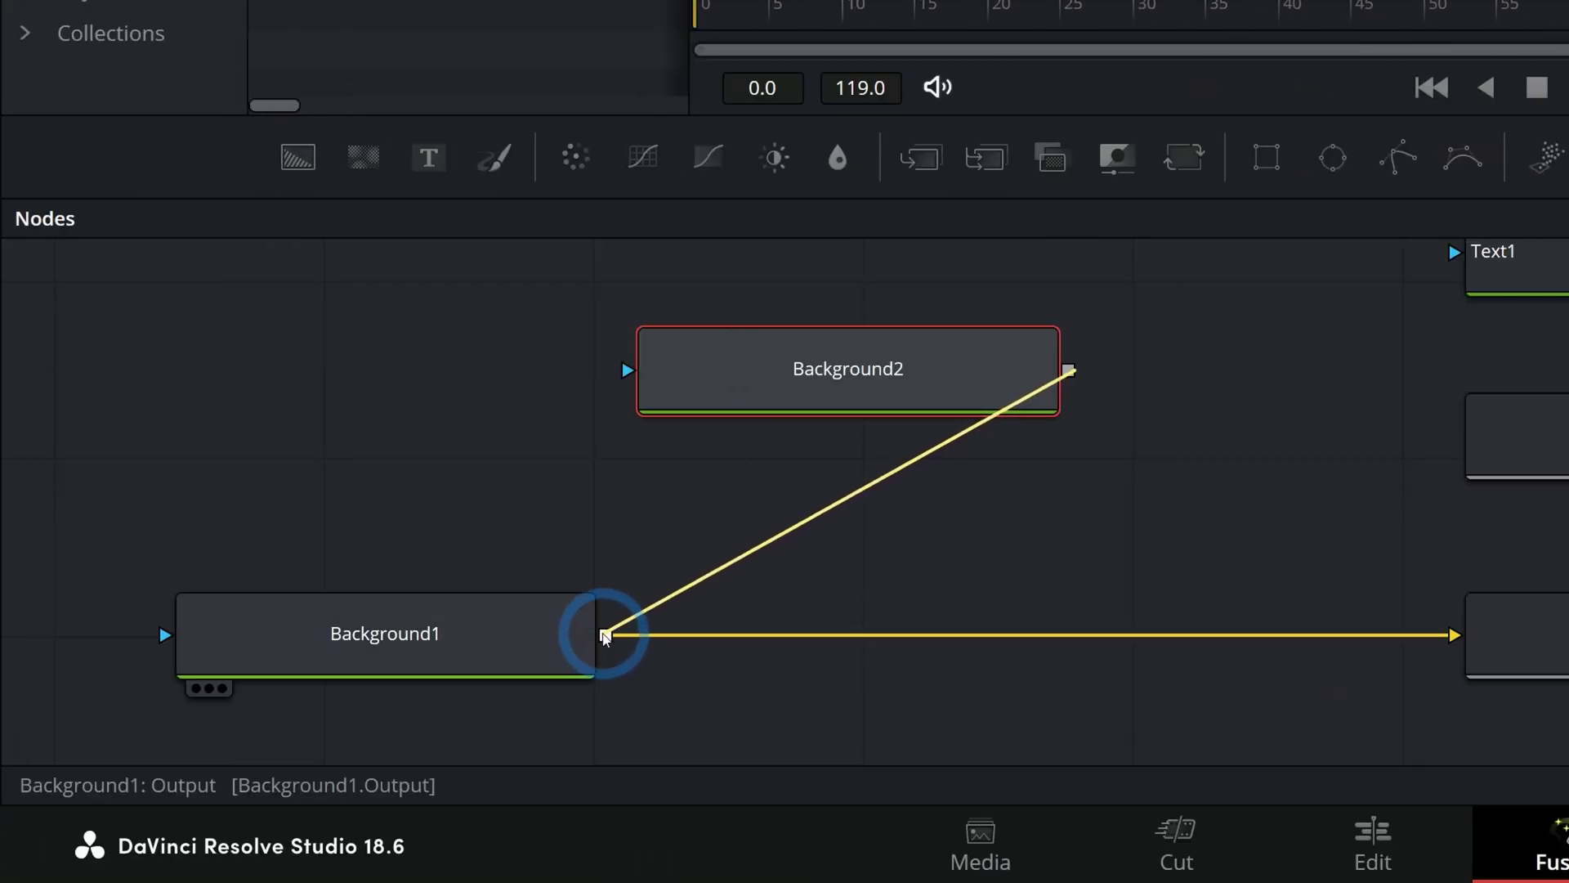
left_click_drag(605, 637, 605, 636)
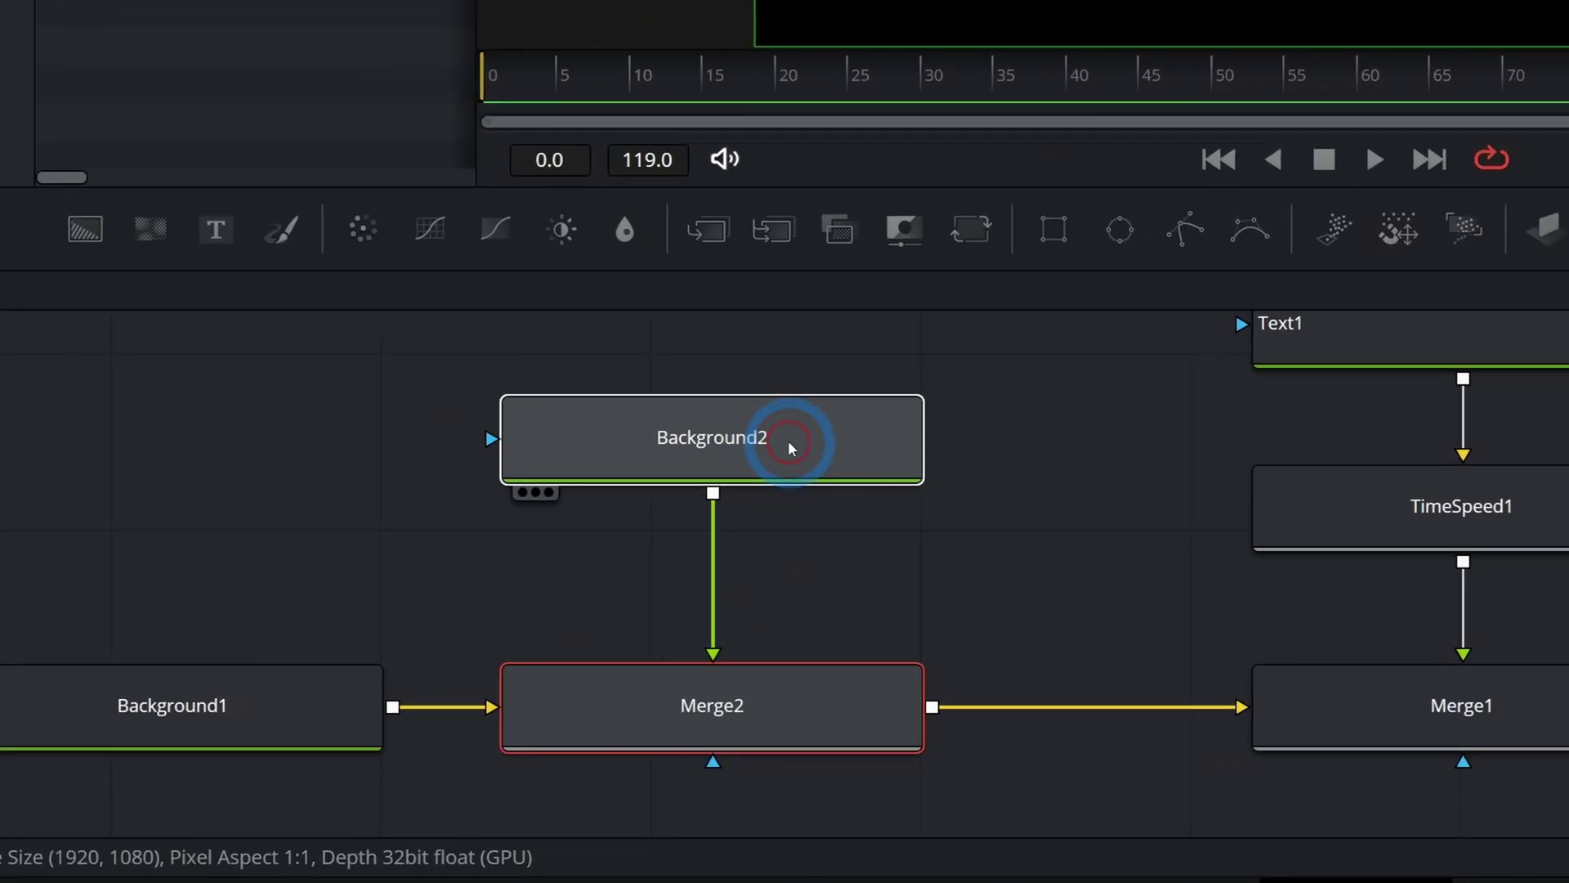
Make Background2 a Four Corner gradient with top-left blue 0.315, top-right green 0.283 and top-right blue 0.299
left_click(930, 381)
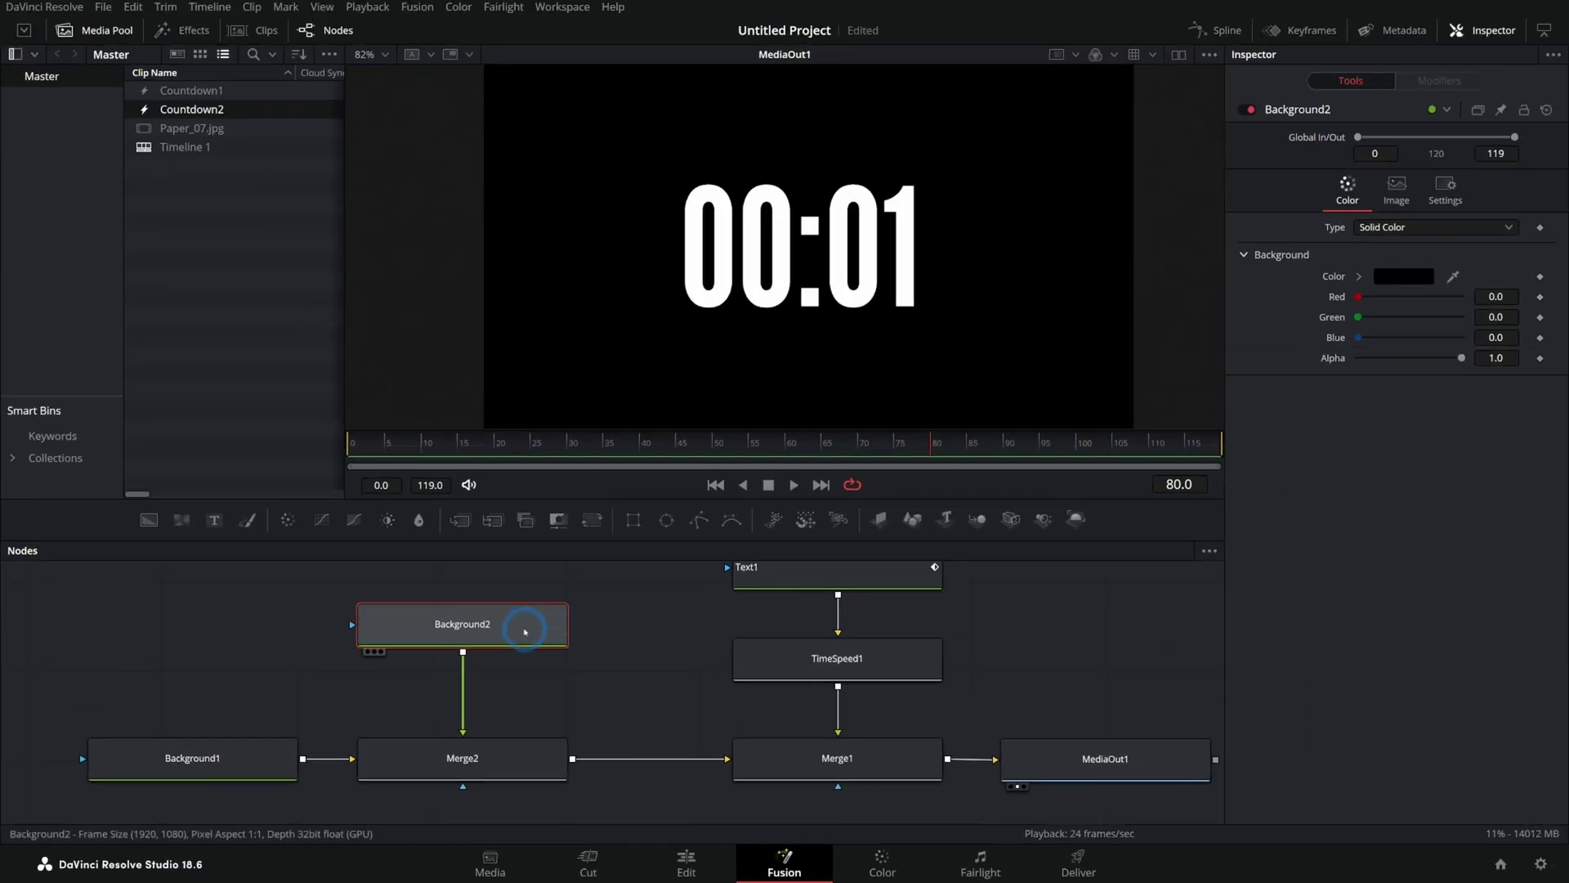
left_click(1335, 355)
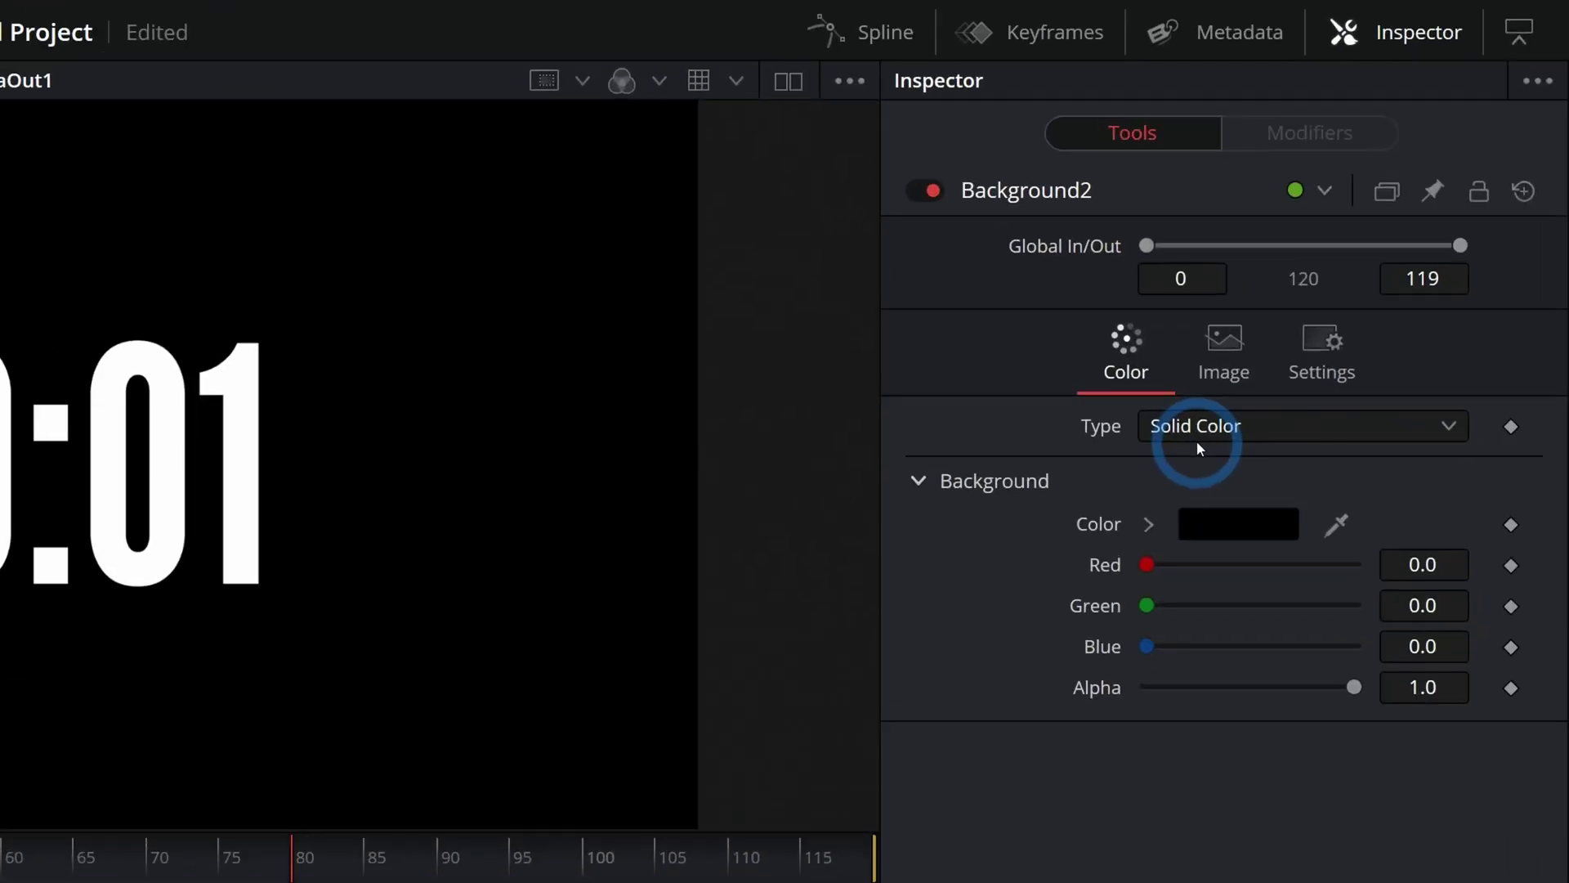
left_click(1384, 233)
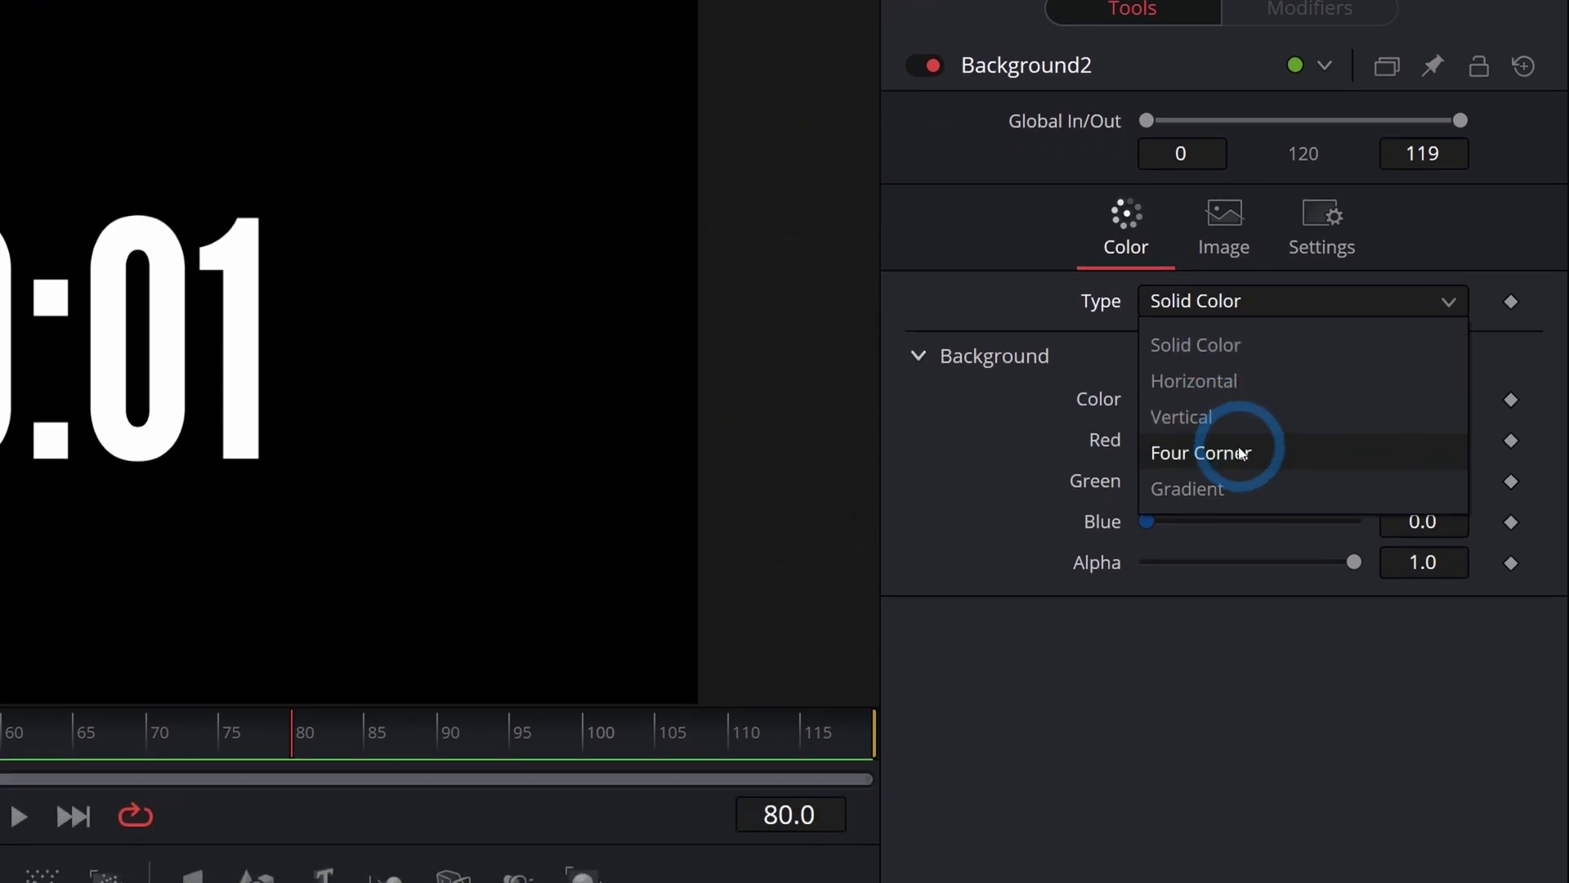
left_click(1234, 510)
left_click_drag(1149, 577, 1190, 576)
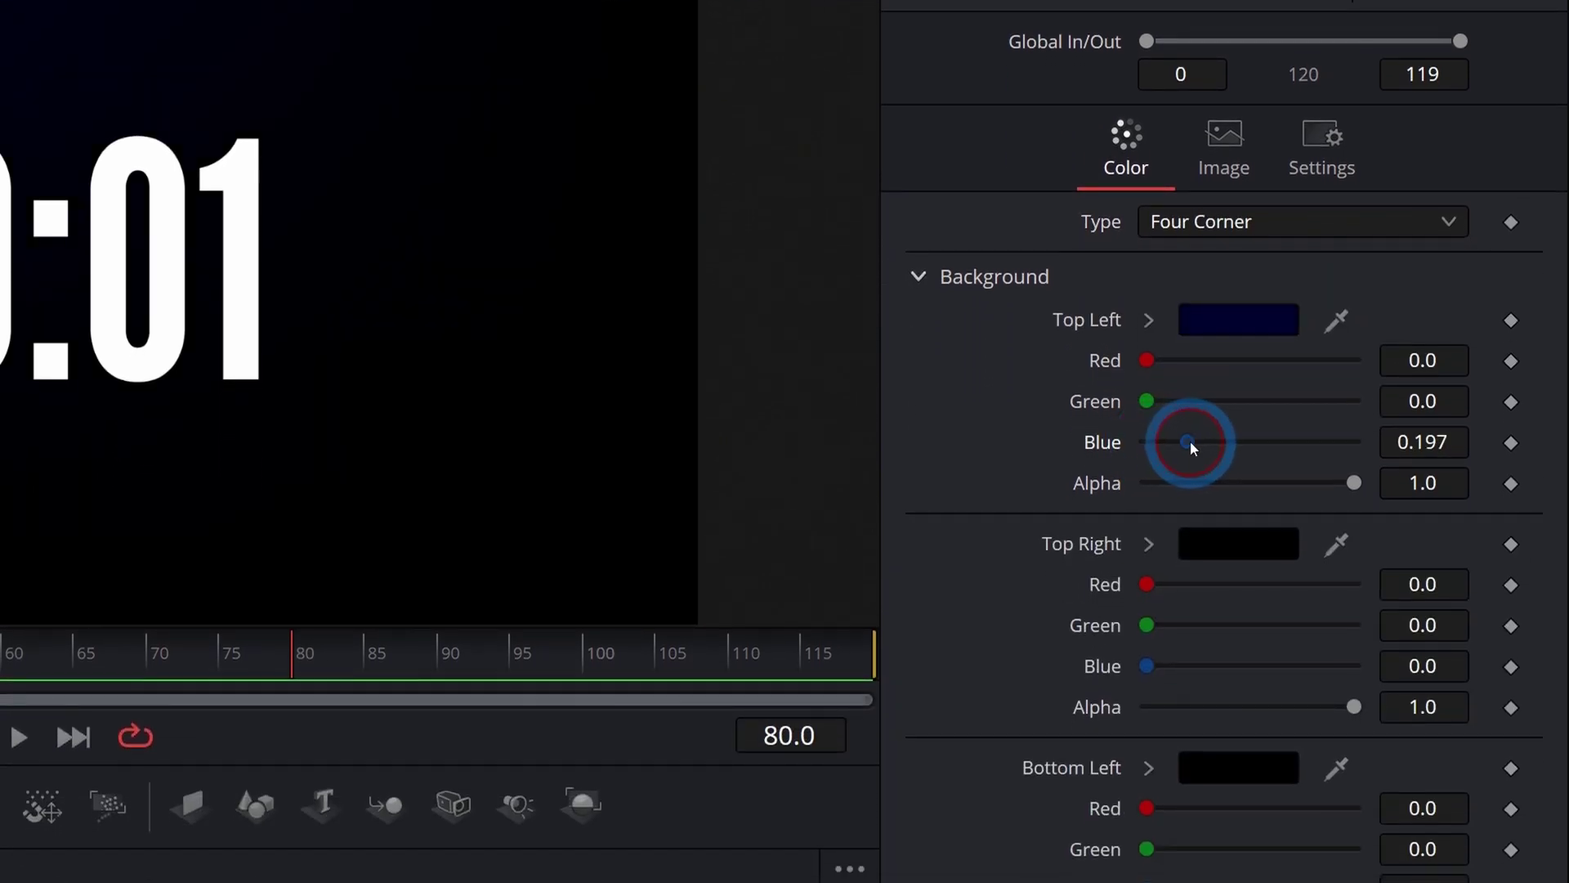
mouse_move(1190, 440)
left_mouse_down()
mouse_move(1213, 440)
mouse_move(1175, 442)
mouse_move(1192, 483)
mouse_move(1210, 484)
mouse_move(1208, 446)
left_mouse_up()
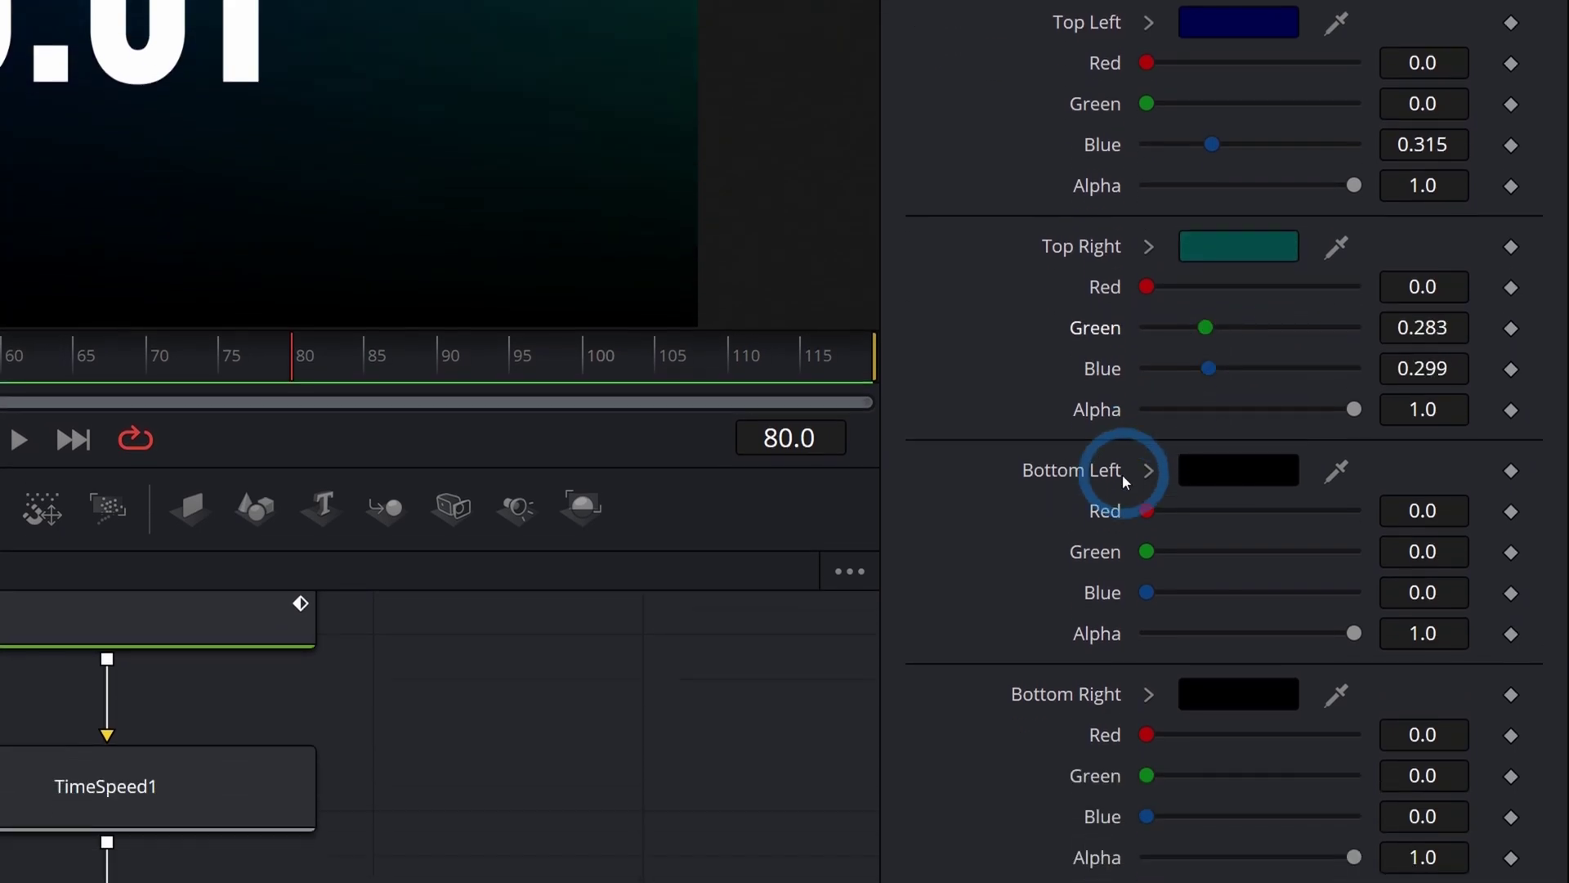
Set Background2's bottom-left corner to red 0.118, green 0.134, blue 0.173, bottom-right blue to 0.362 and top-right red to 0.528
left_click_drag(1147, 705, 1175, 670)
left_click_drag(1171, 444, 1196, 445)
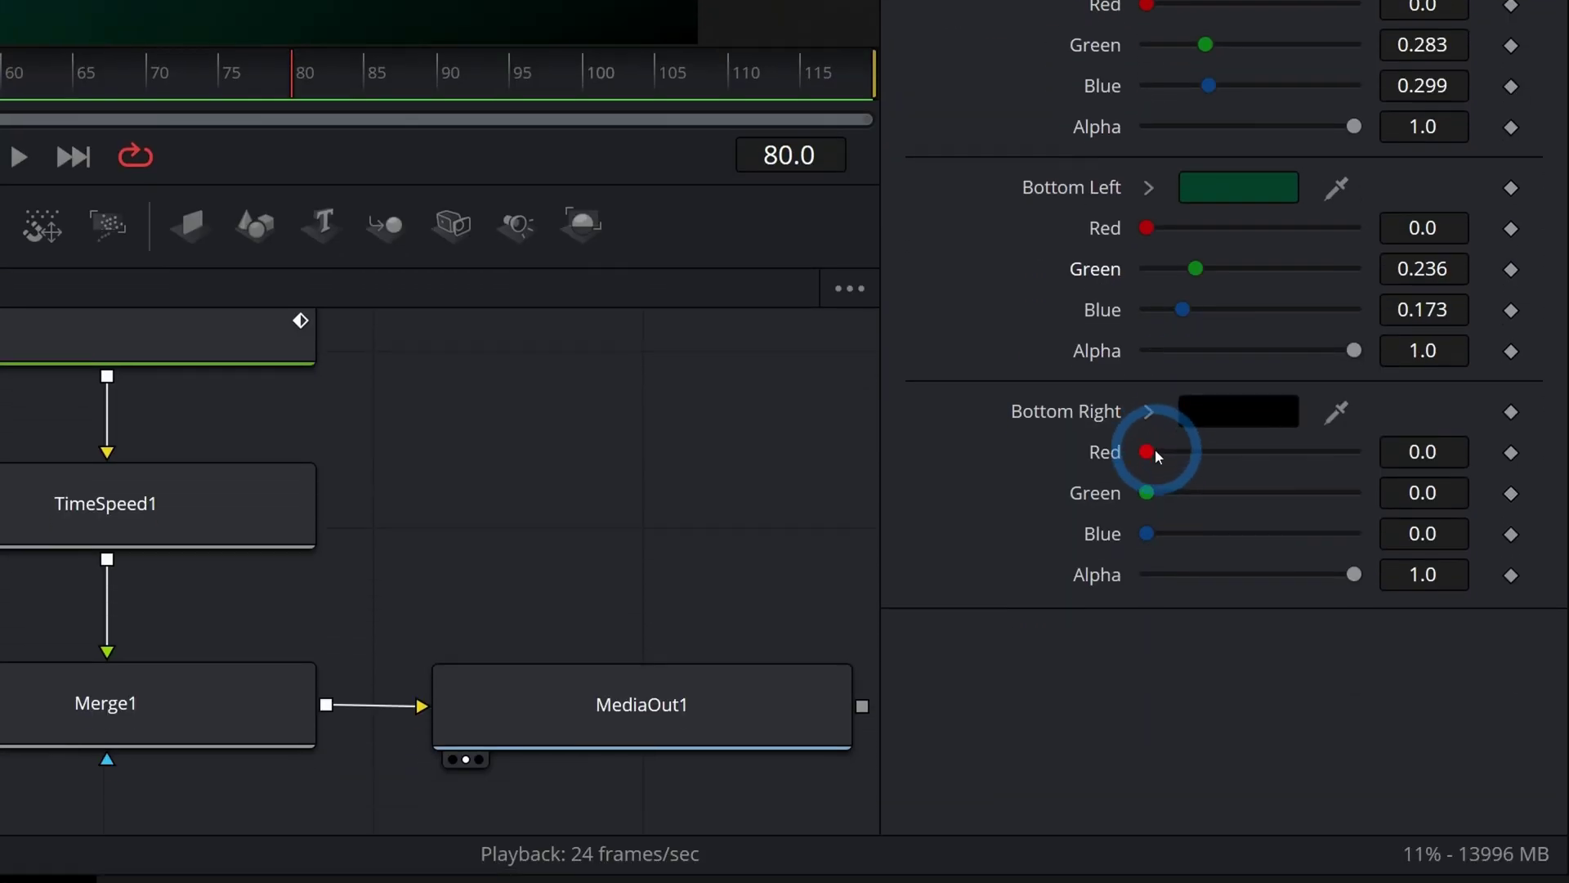
left_click_drag(1147, 710, 1222, 709)
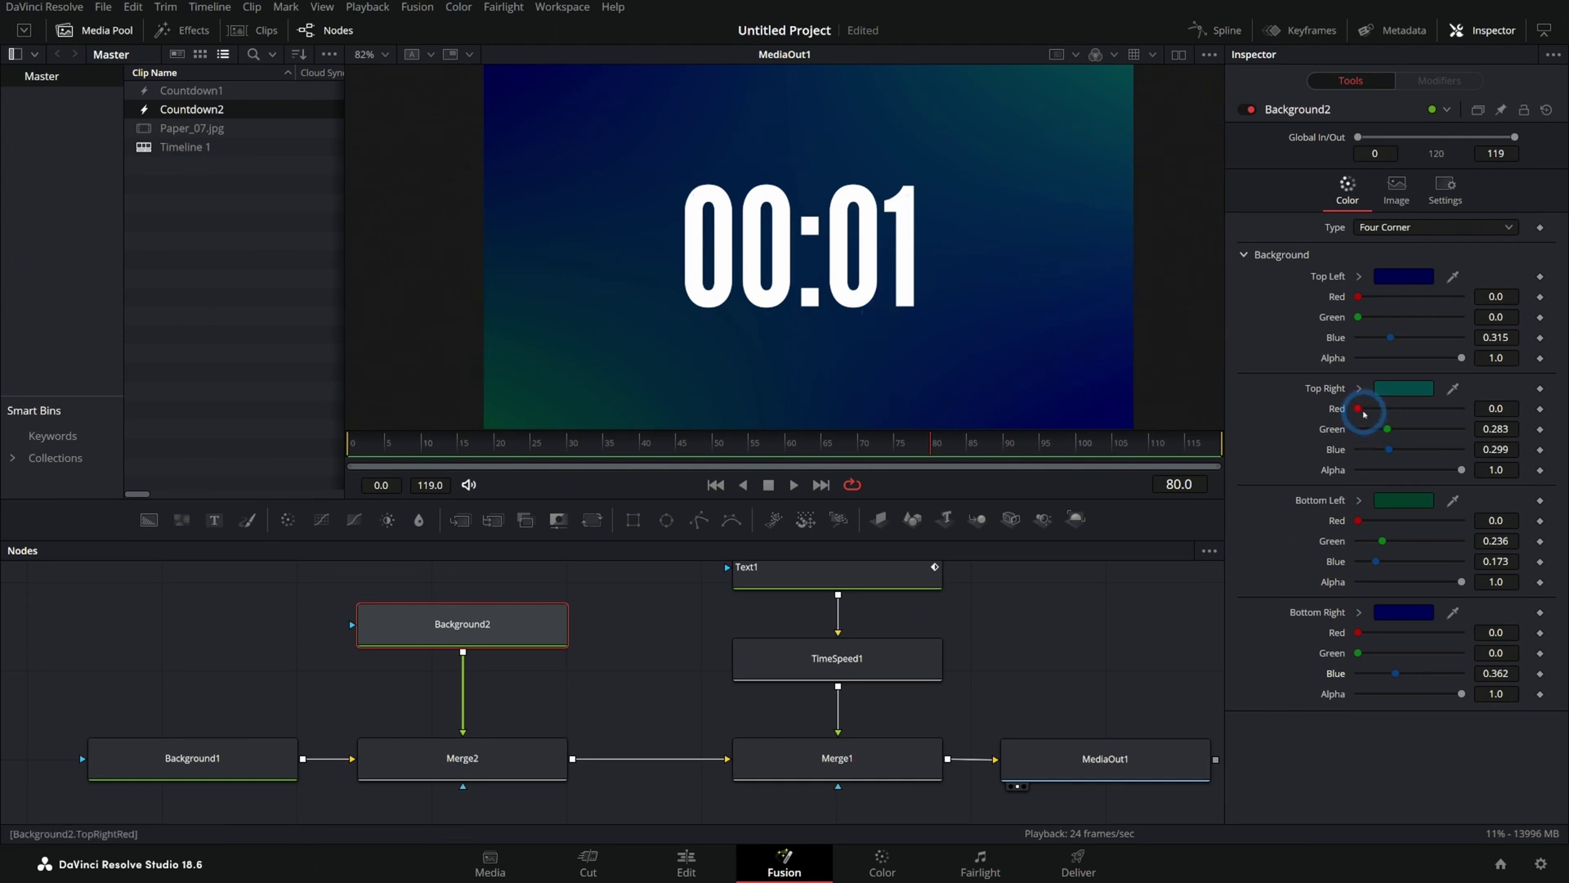
left_click_drag(1358, 409, 1446, 414)
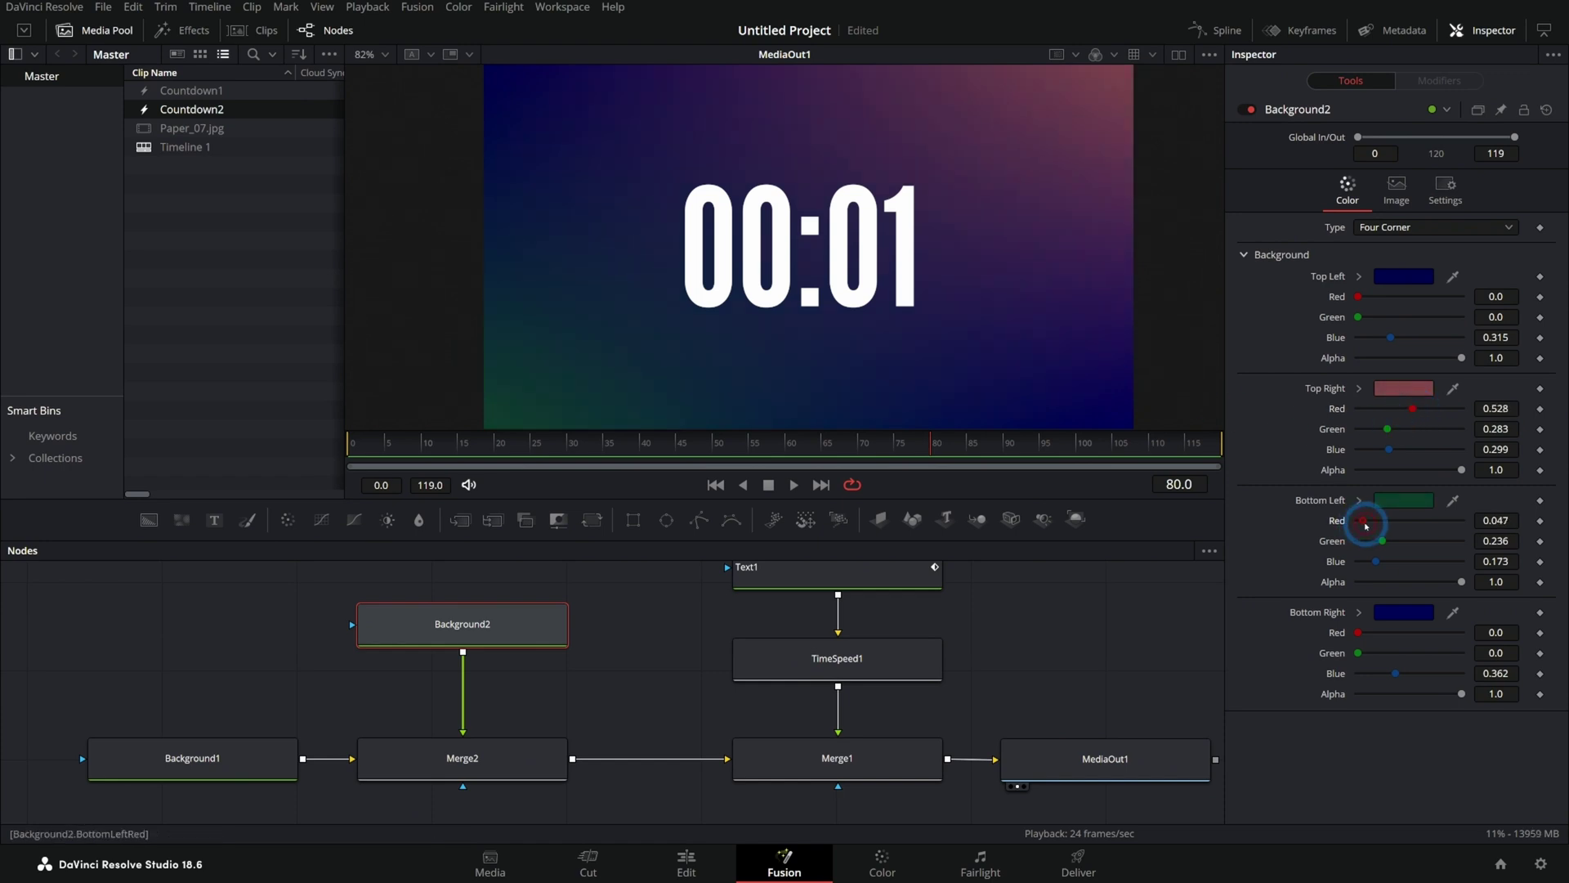
left_click(1371, 541)
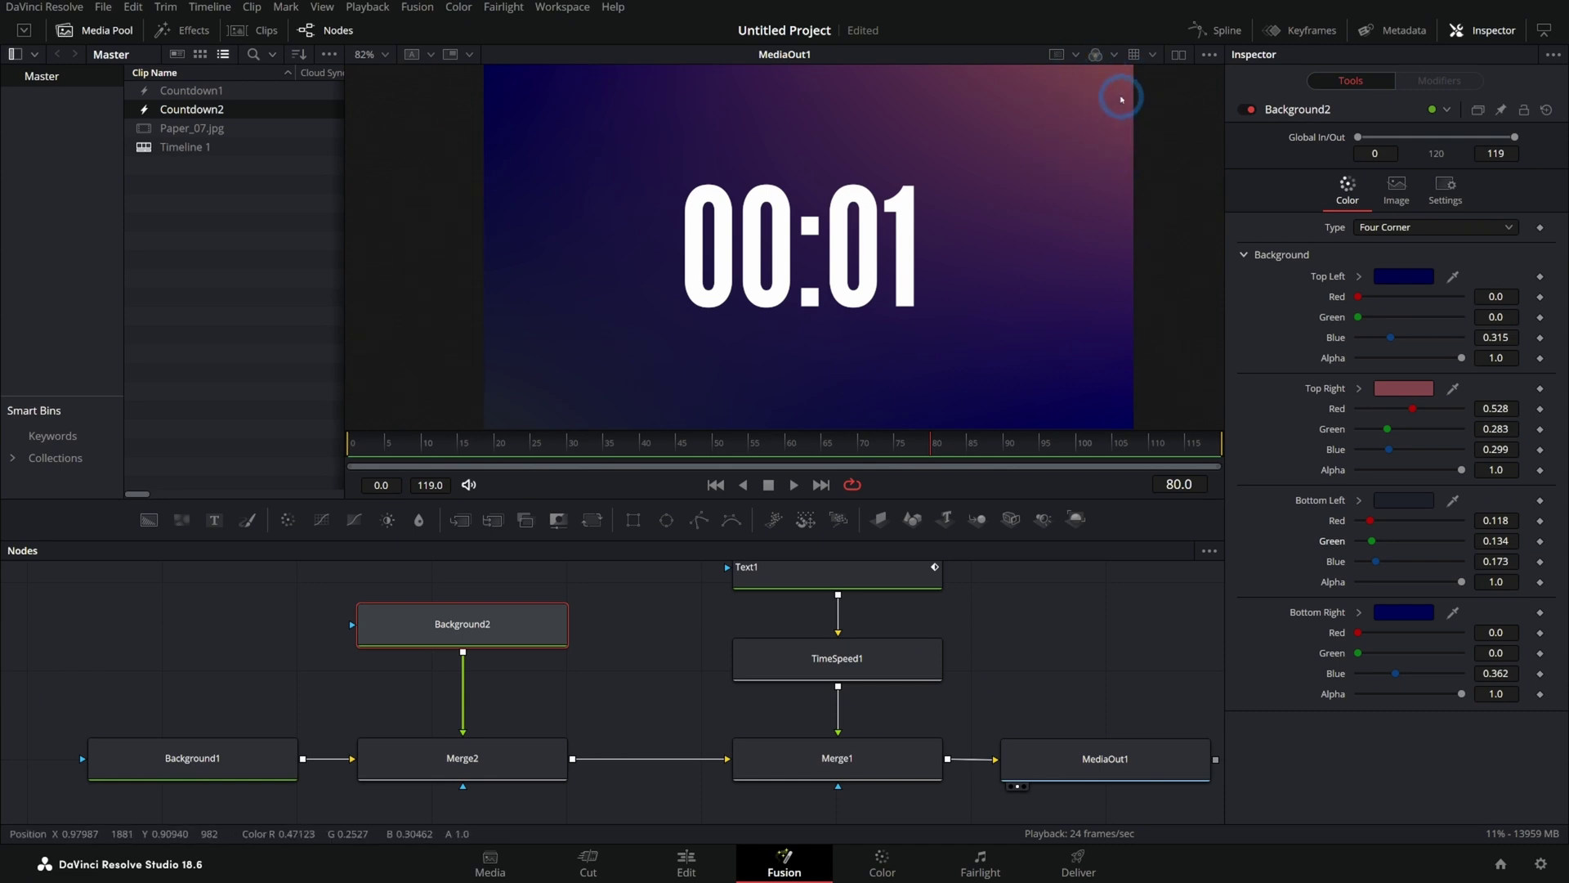
Keep Merge2's Blend at 1.0, modify it with Perturb, and play back the flickering gradient briefly
left_click(518, 757)
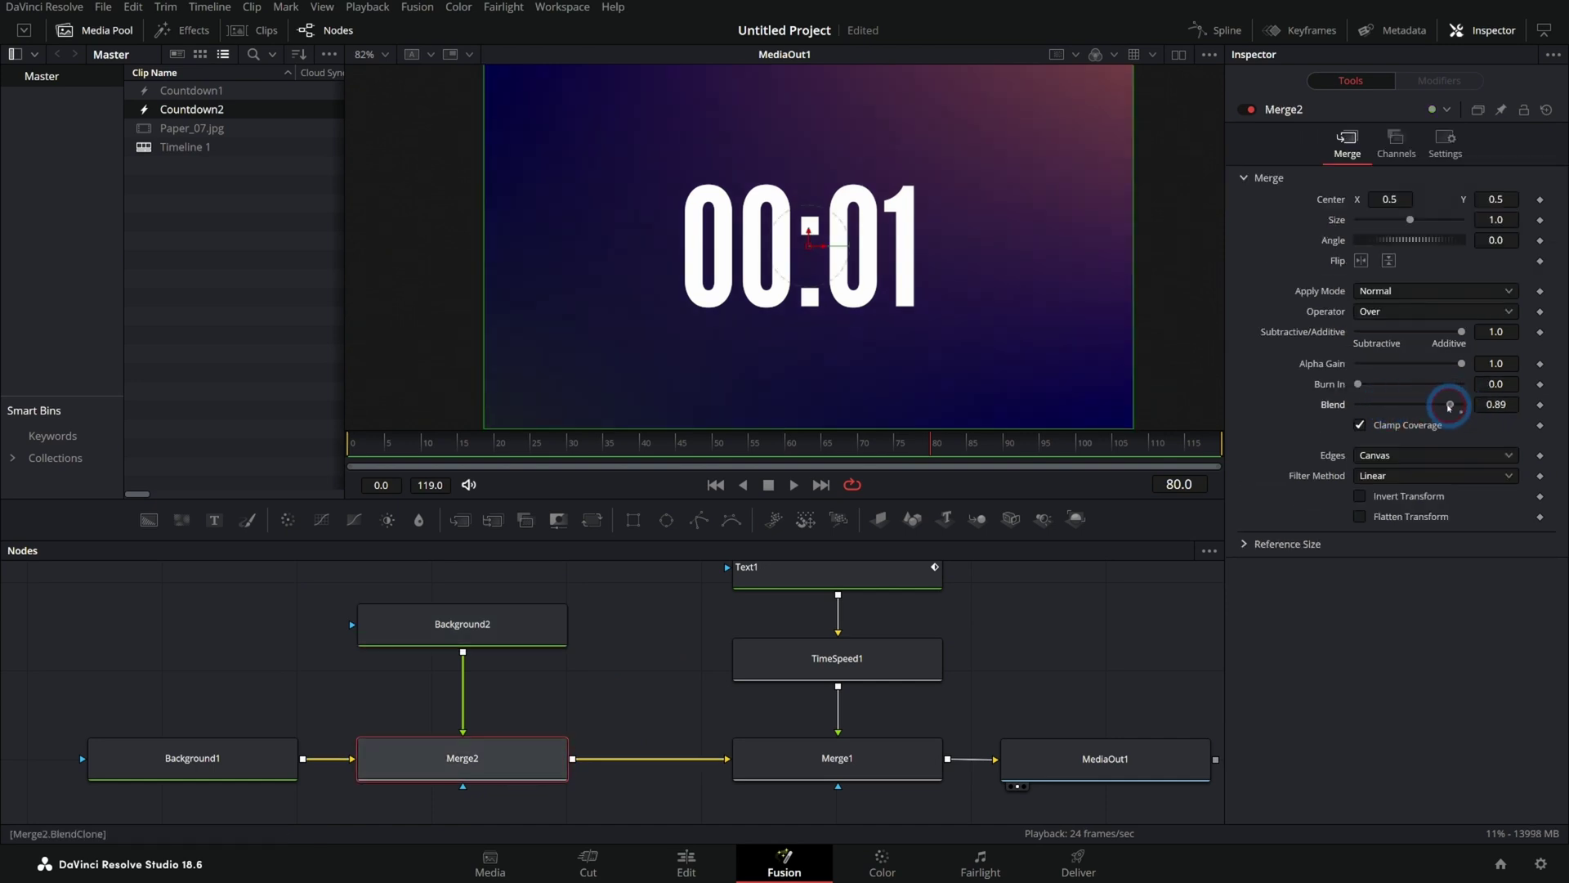
left_click_drag(1449, 408, 1542, 409)
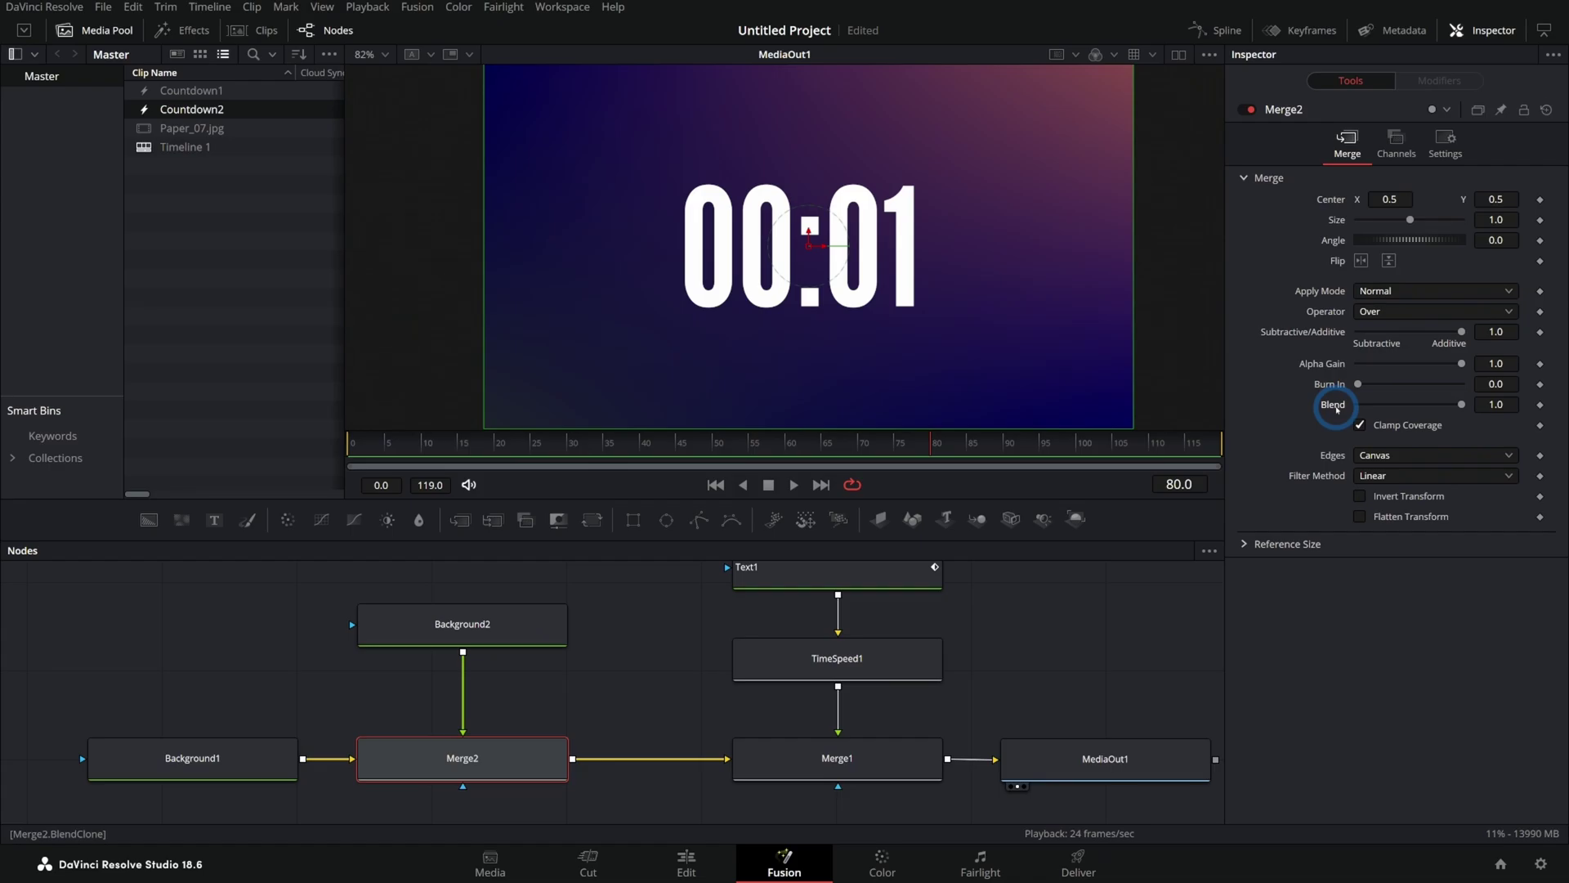
right_click(1337, 409)
mouse_move(1377, 477)
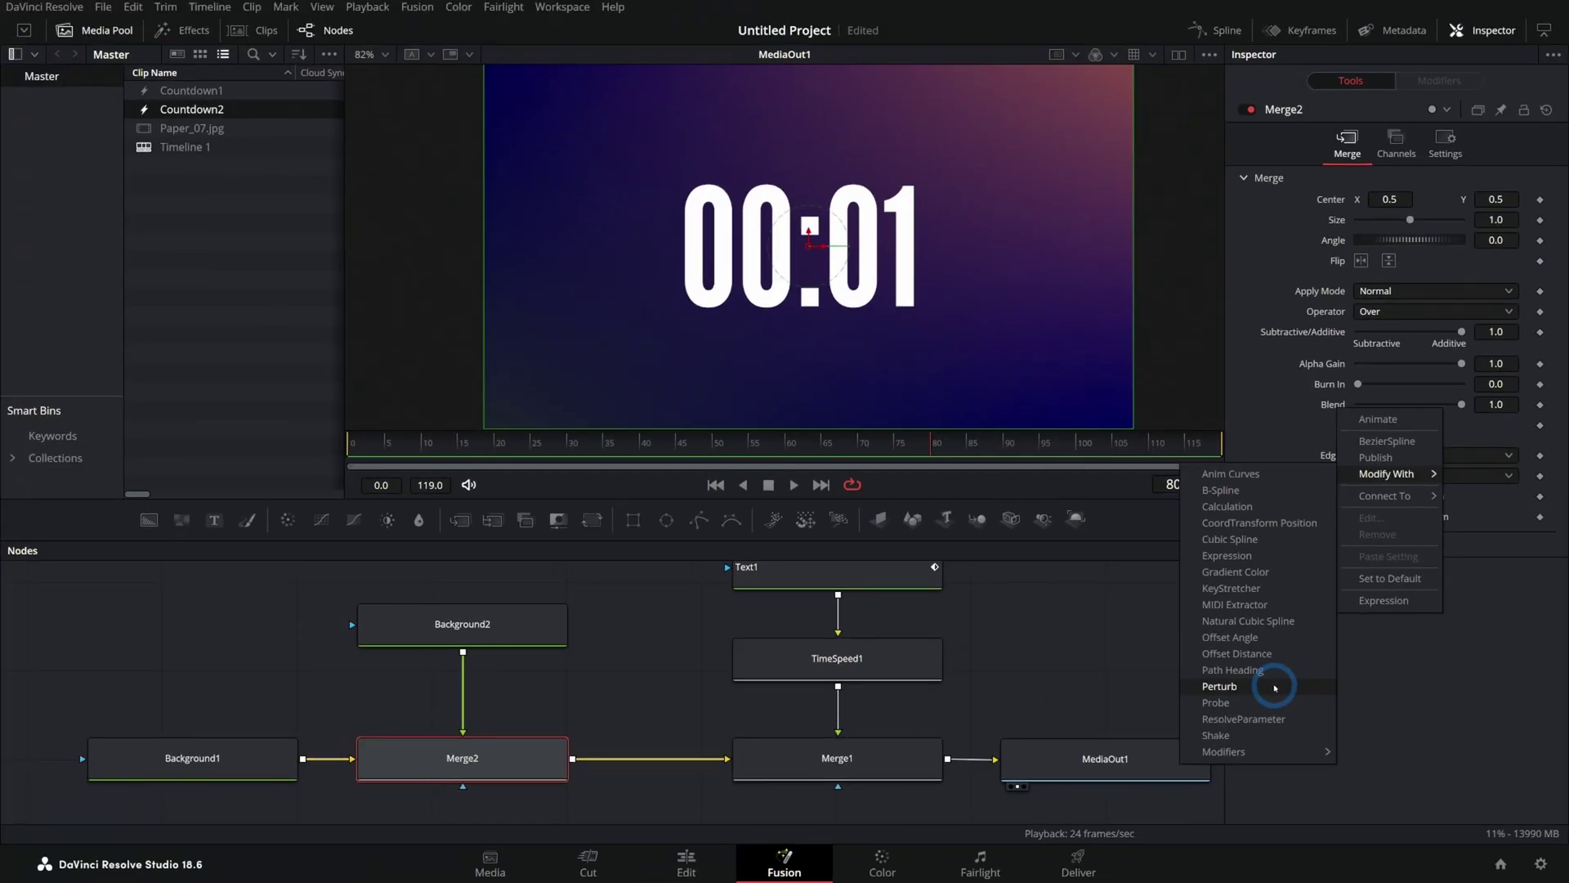
left_click(1276, 688)
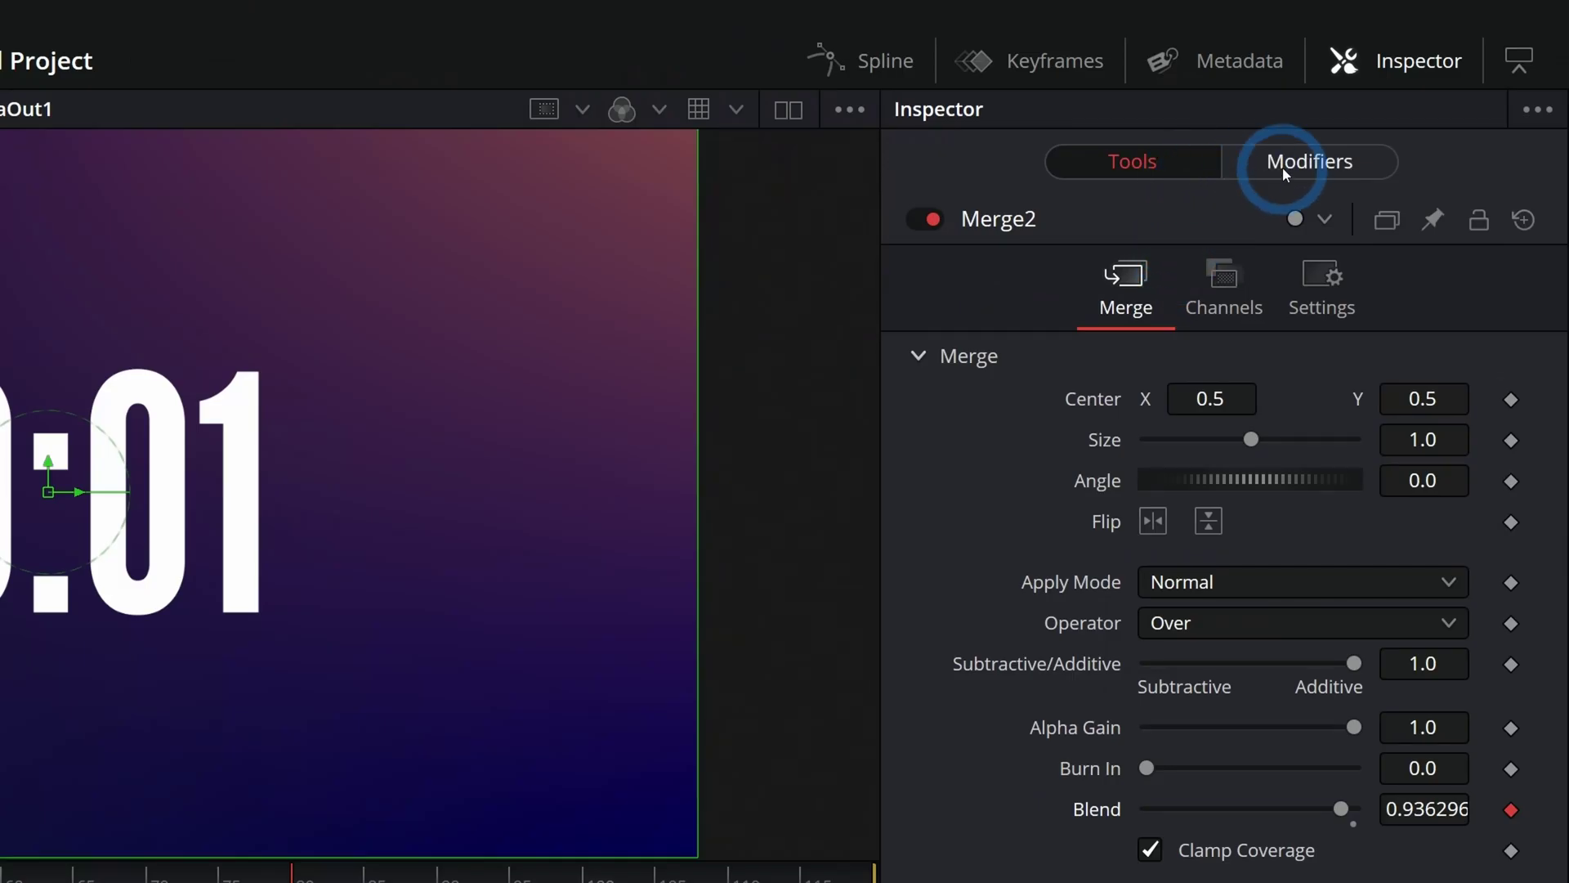
left_click(1285, 172)
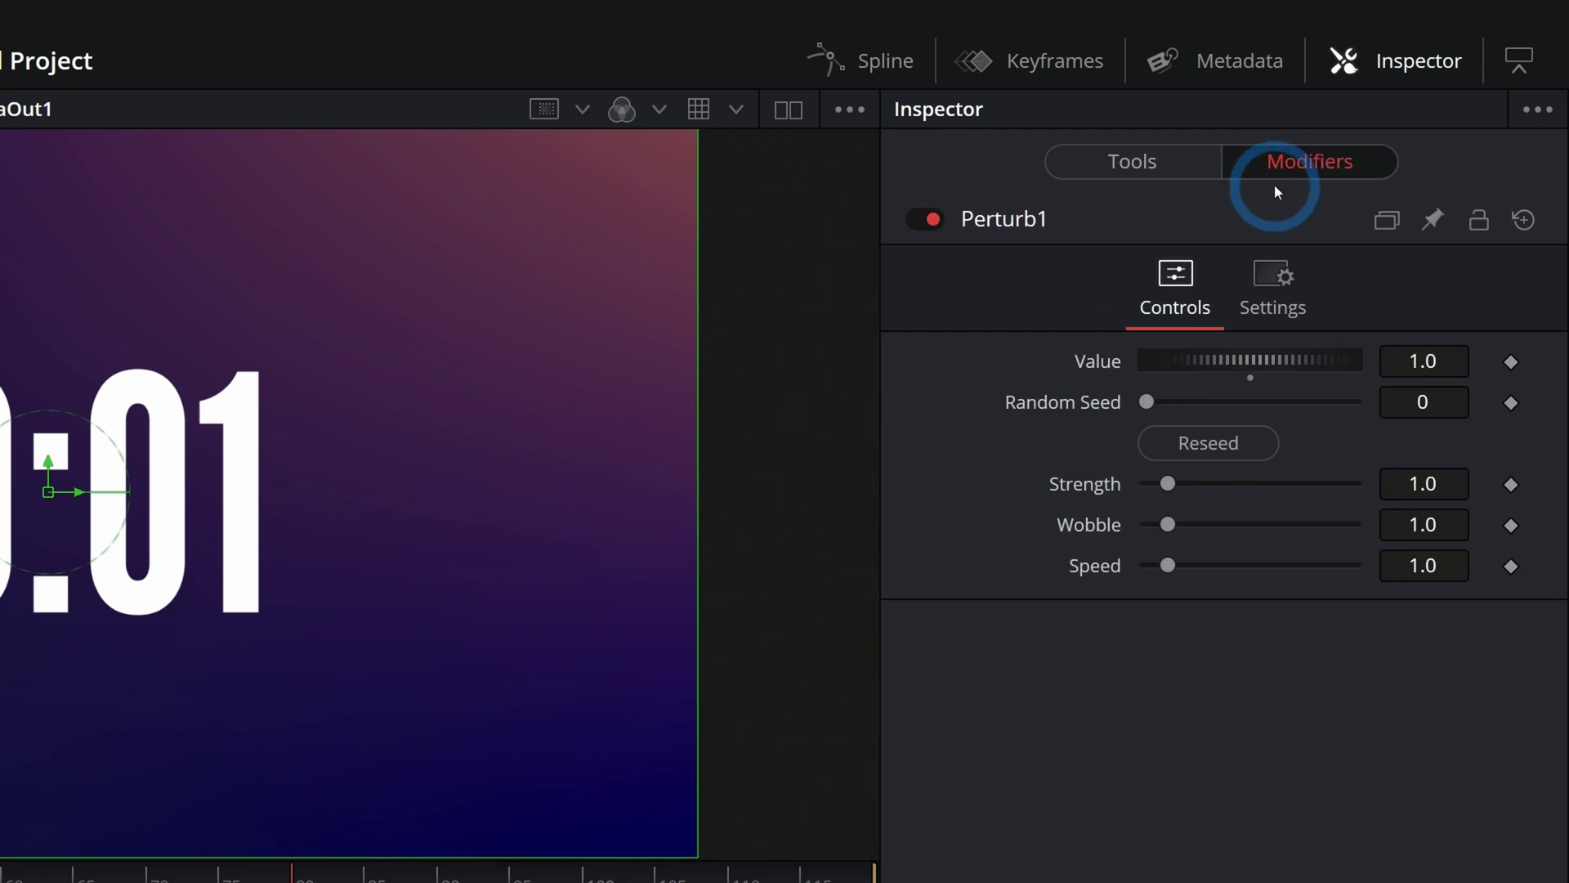
left_click(1217, 448)
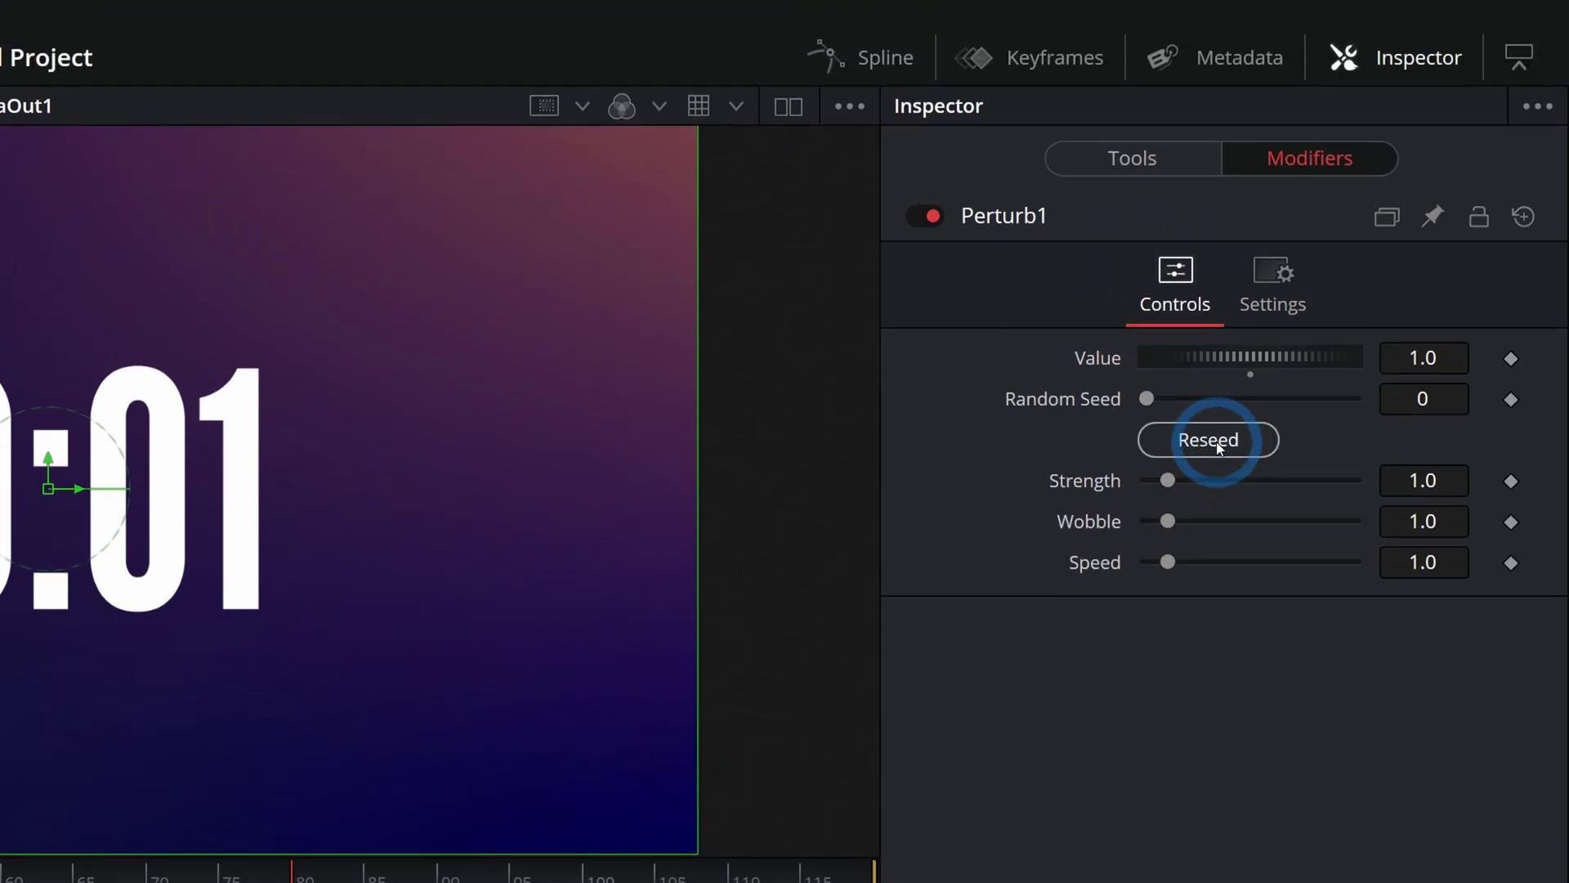
left_click(1186, 377)
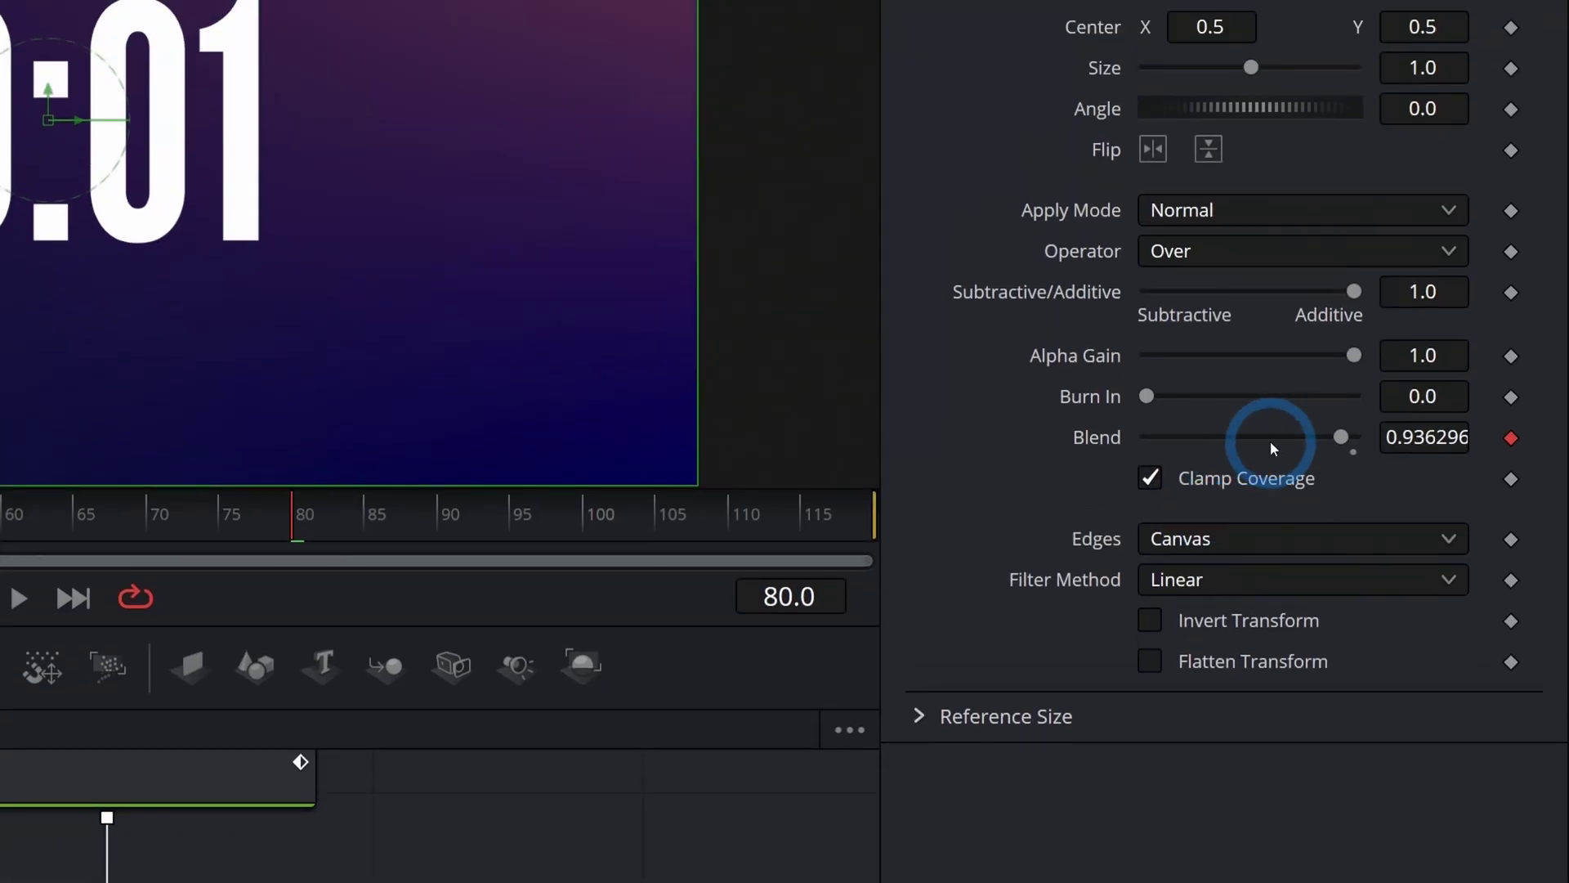
key("space")
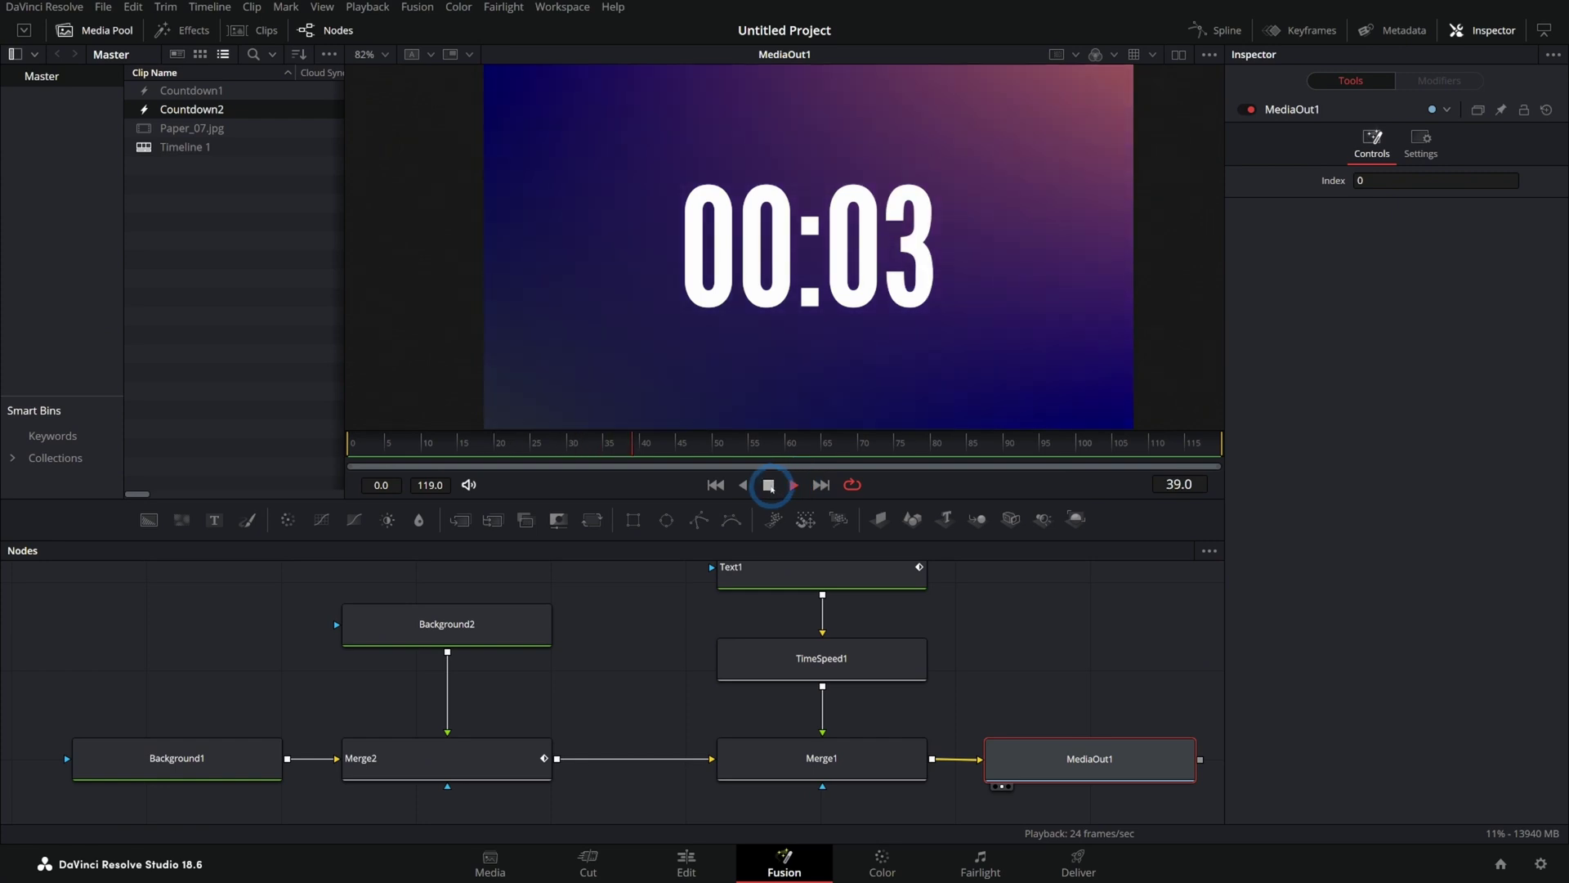
left_click(769, 484)
Compare Background2 alone with the MediaOut1 output in side-by-side viewers, and return to a single viewer with Merge2 selected
left_click(527, 628)
left_click(1179, 54)
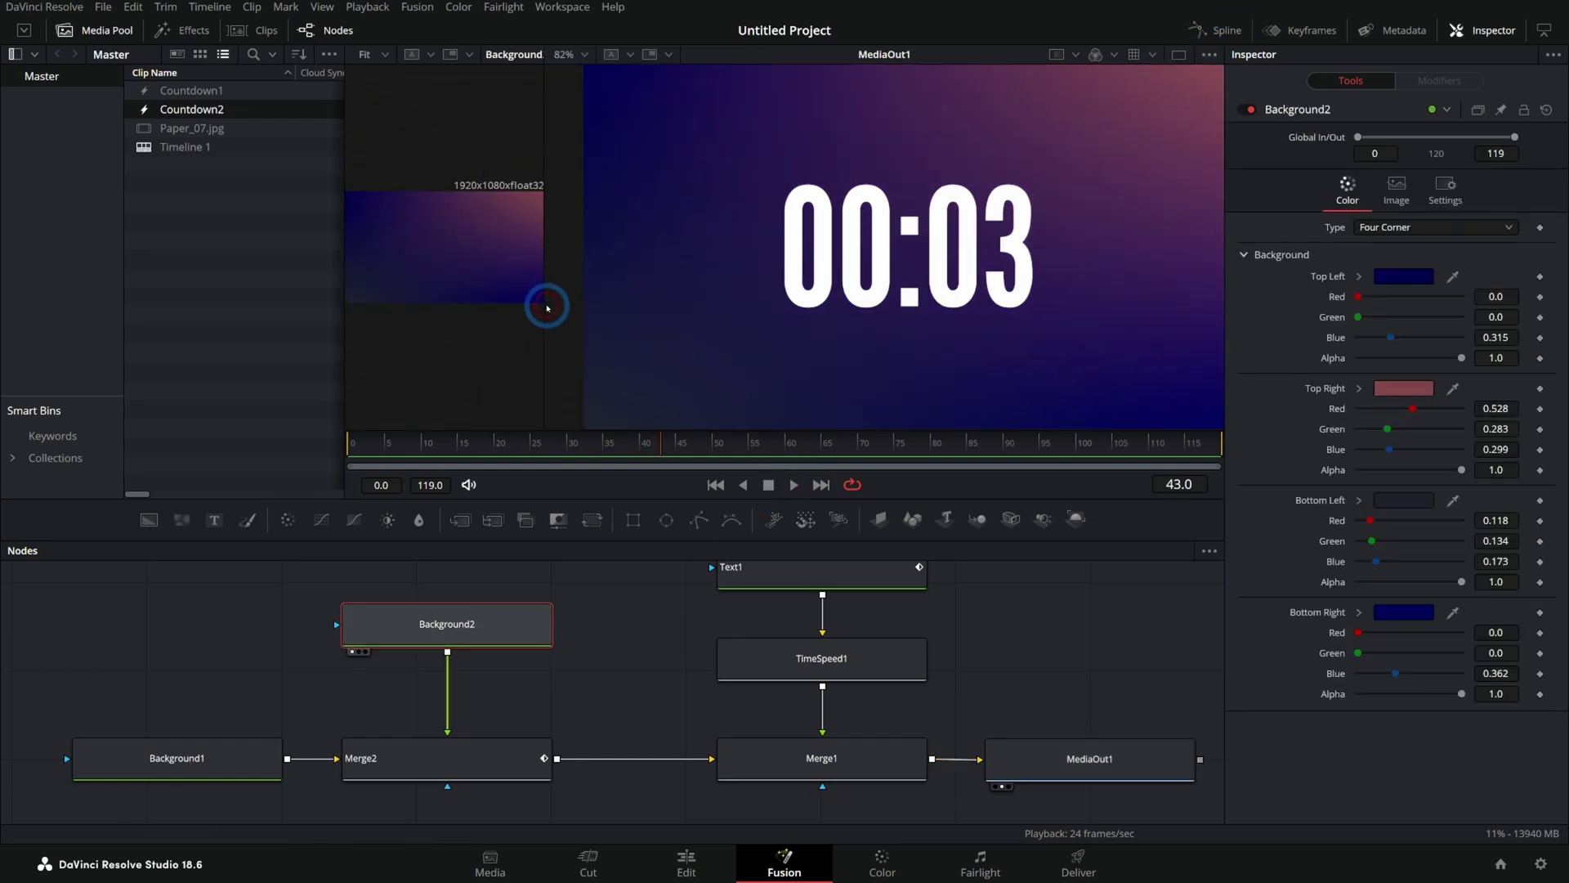
left_click_drag(544, 307, 789, 323)
left_click(458, 760)
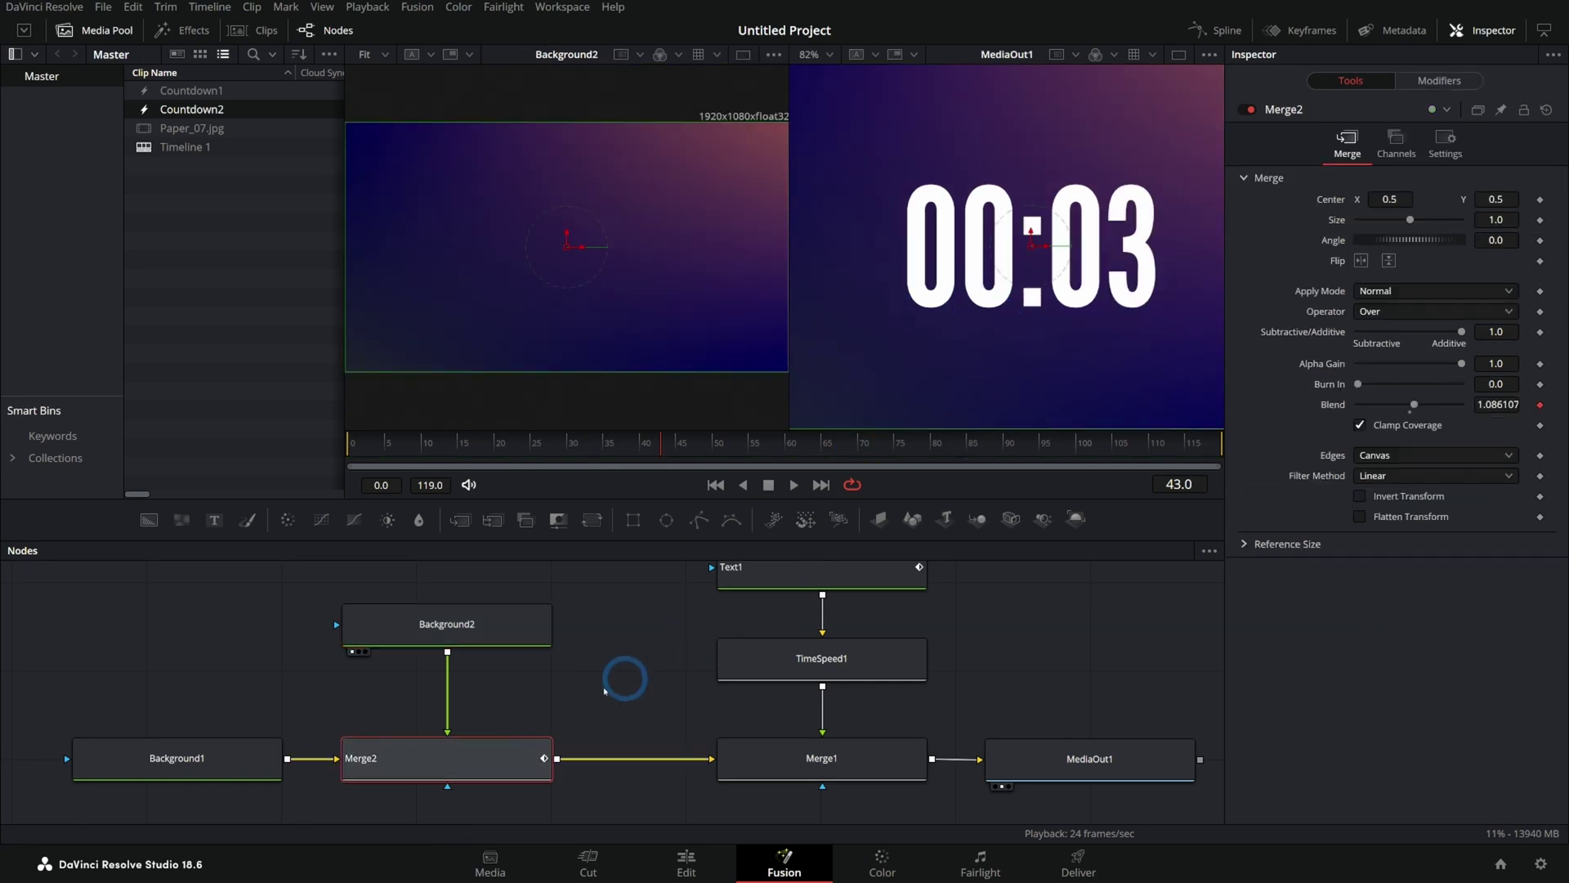
left_click(1178, 55)
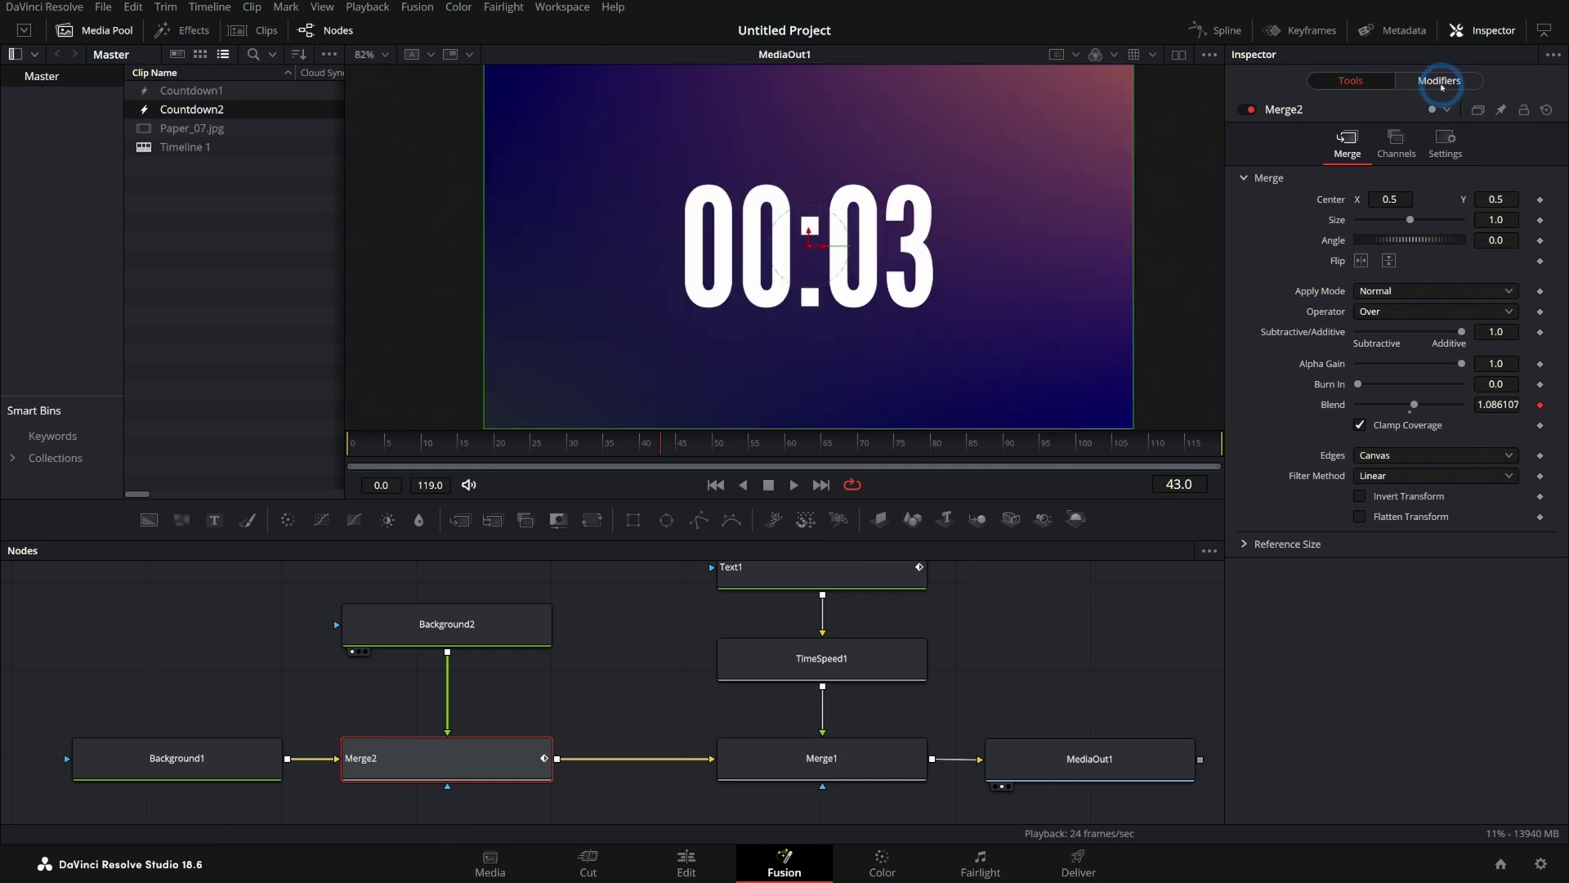
Tune Merge2's Perturb modifier during playback to strength 0.36, wobble 2.44 and speed 1.1
left_click(1442, 84)
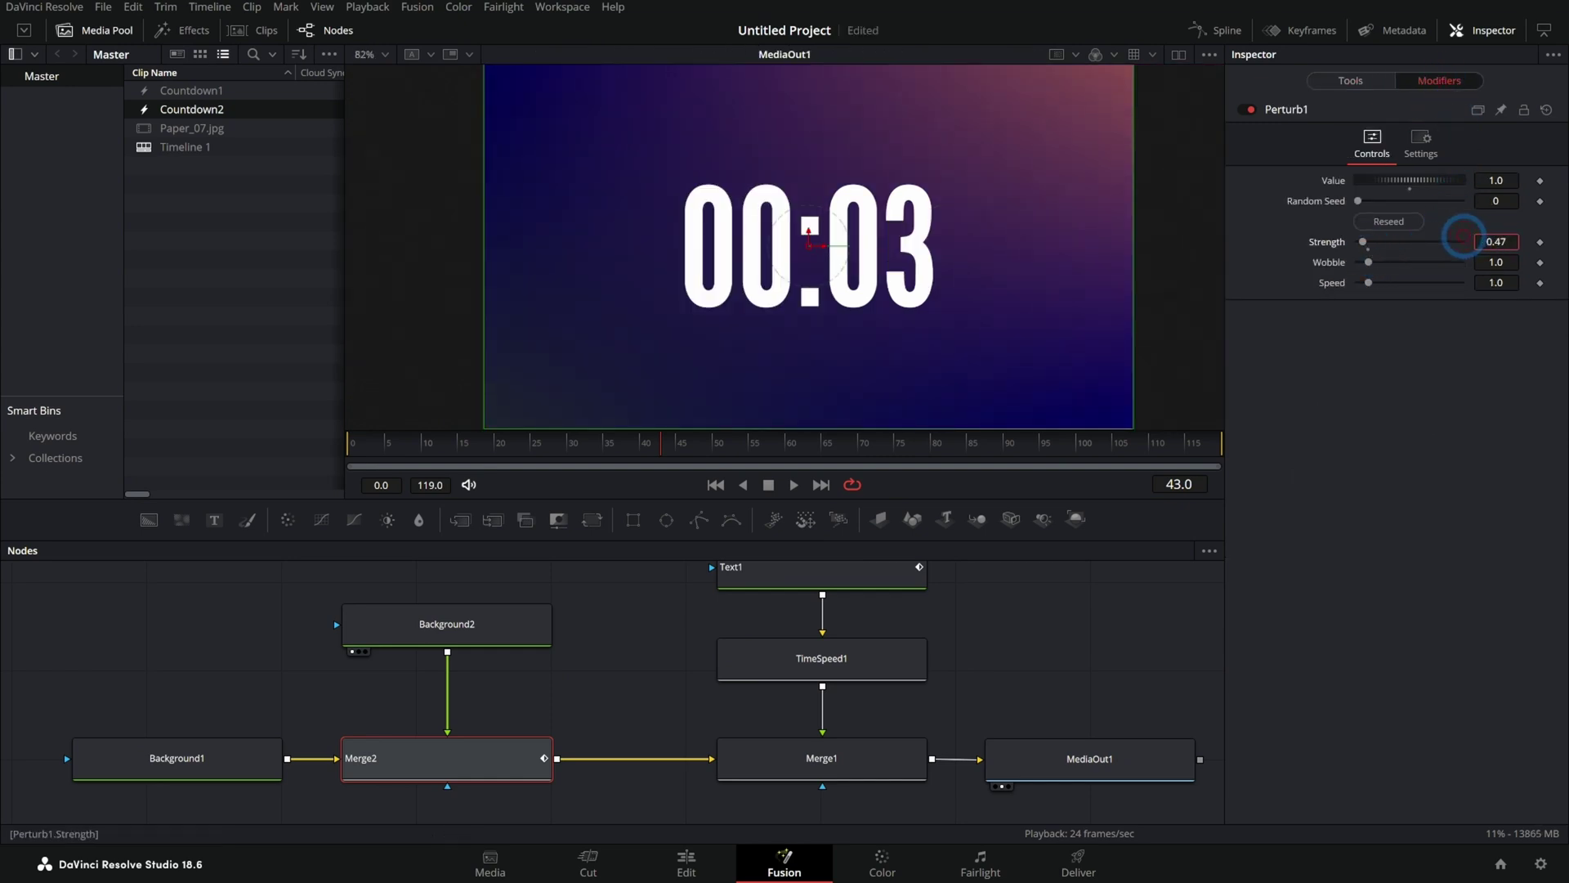
left_click(794, 485)
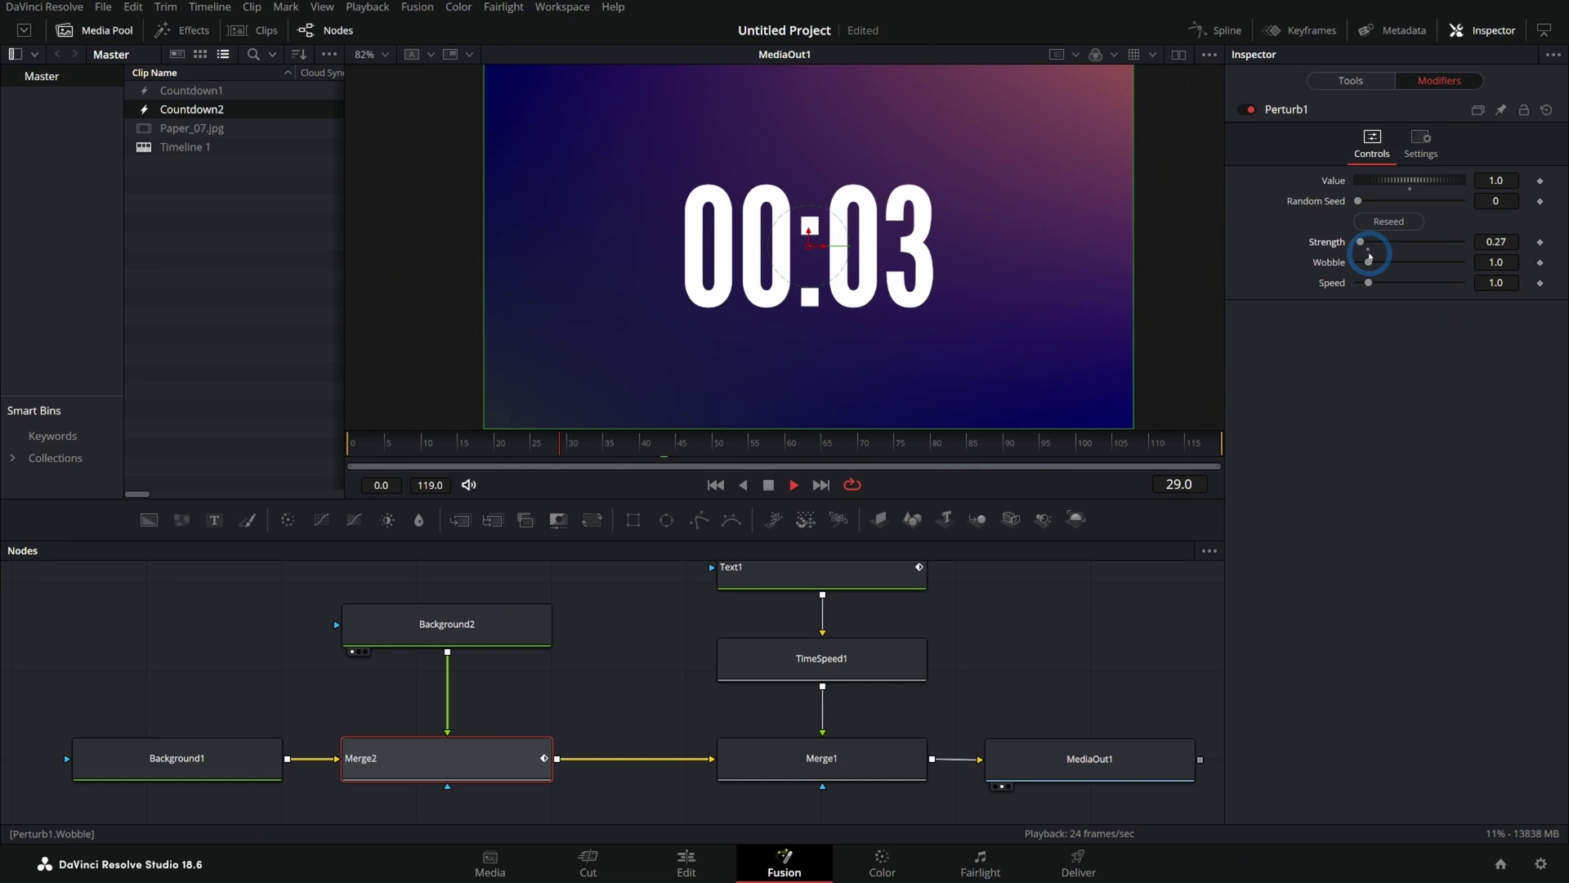
left_click_drag(1491, 245, 1499, 245)
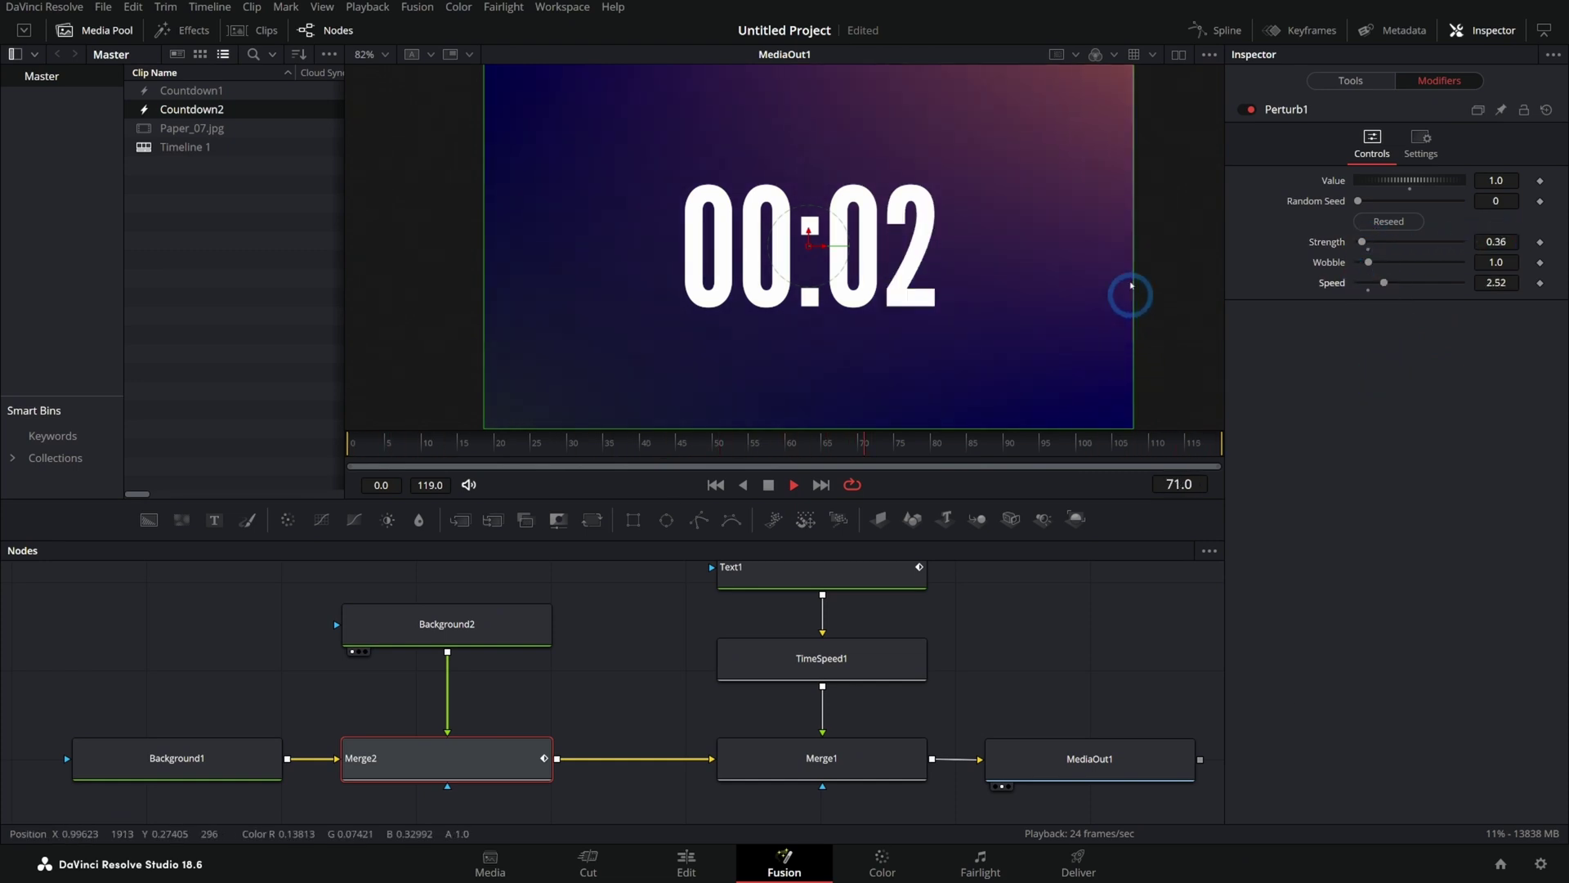
left_click_drag(1370, 263, 1425, 266)
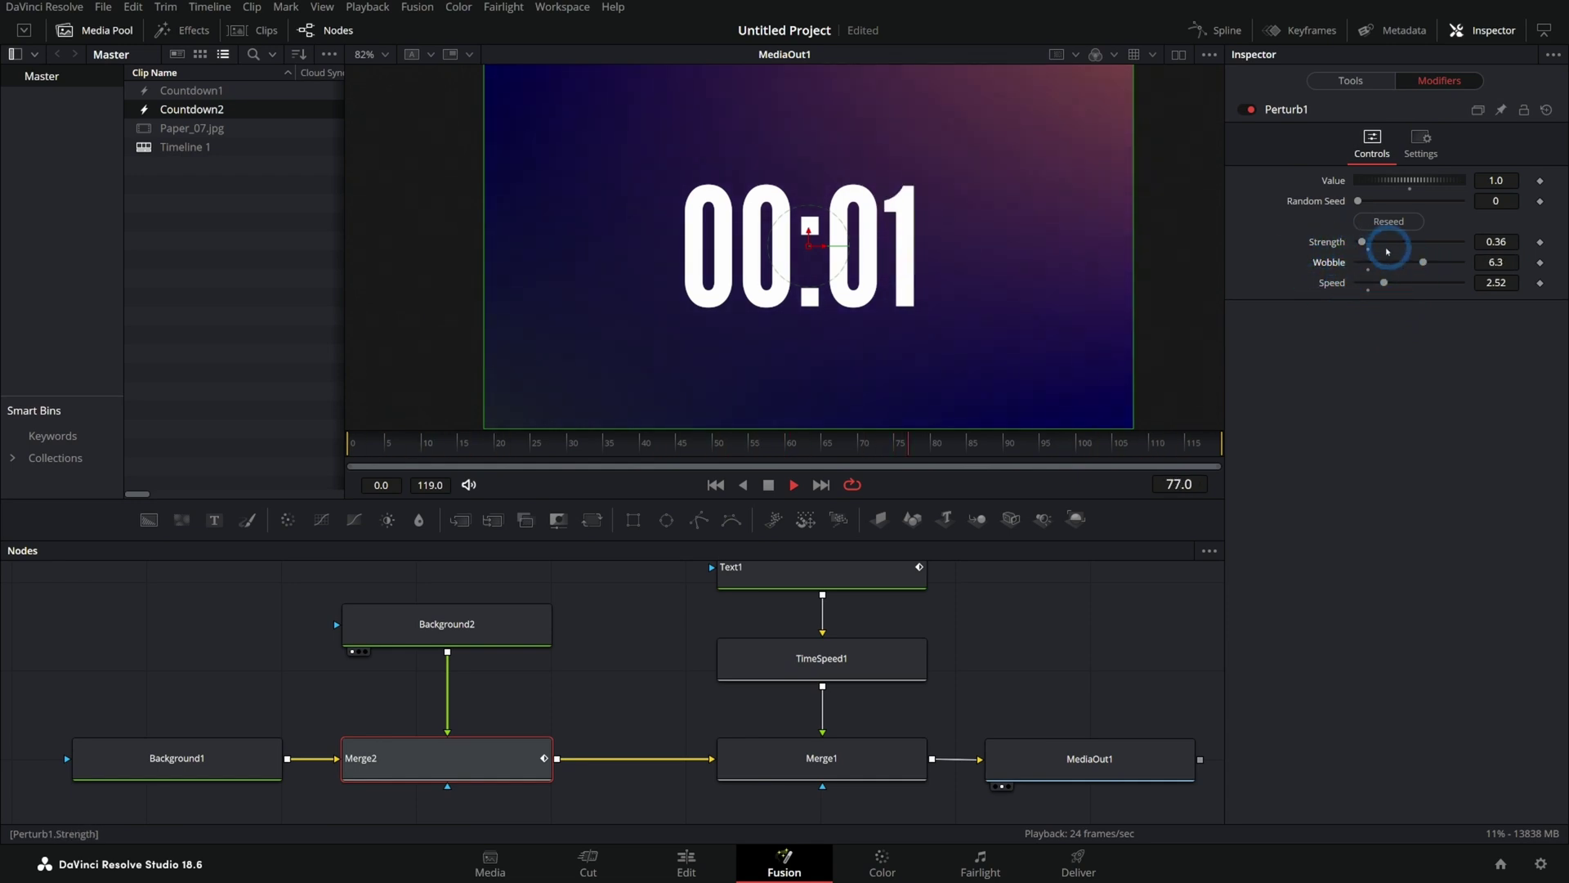
left_click_drag(1423, 262, 1371, 284)
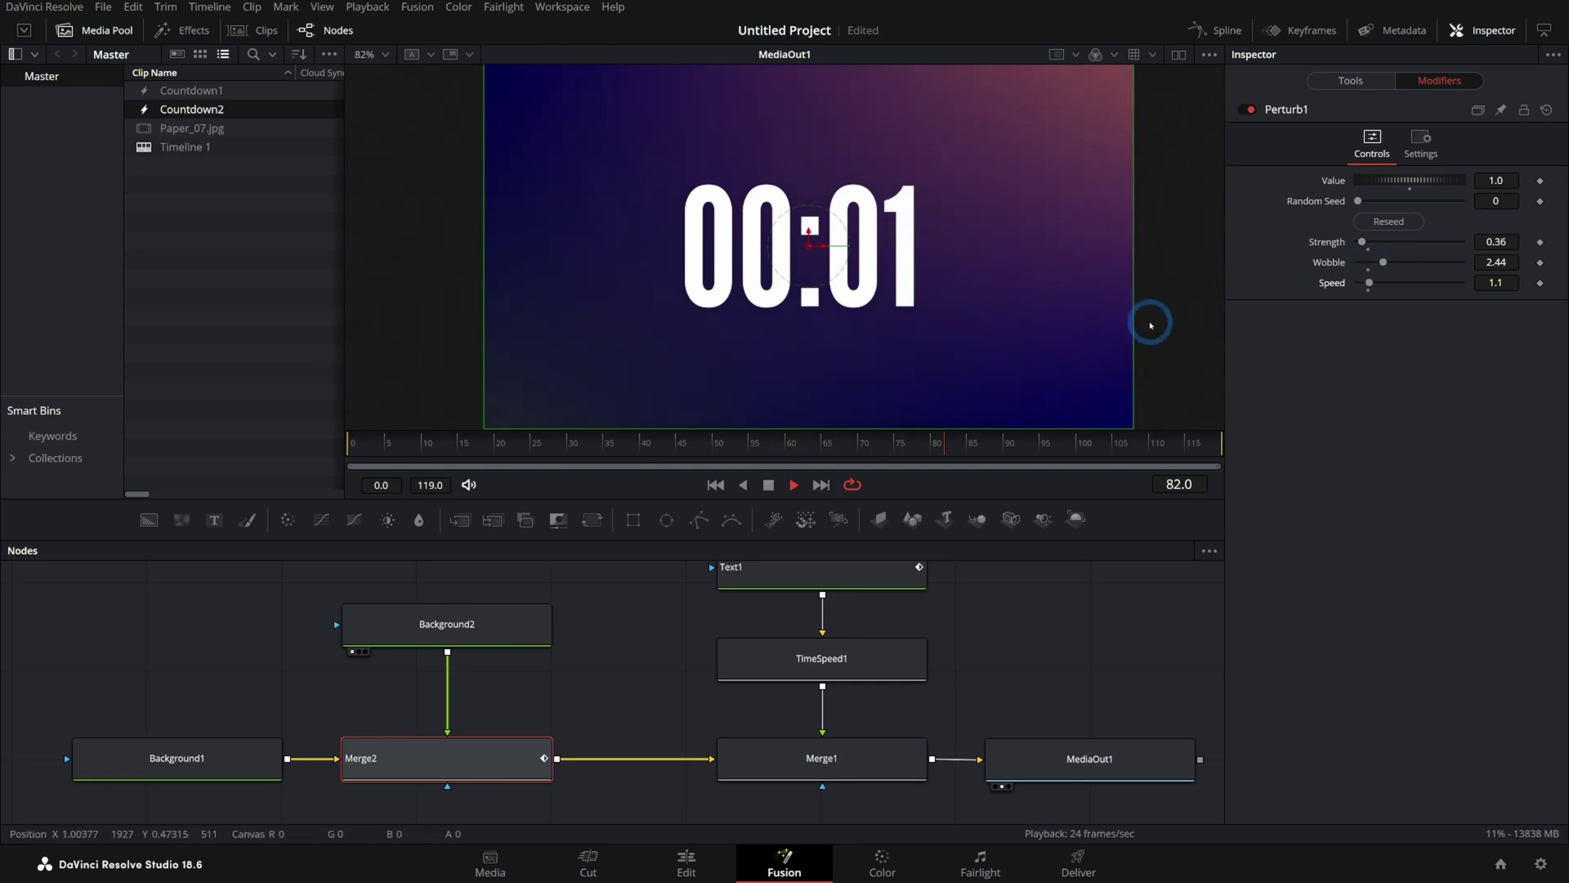
Enable the Red Outline shading element on Text1 and recolor the outline to dark purple-blue
left_click(774, 624)
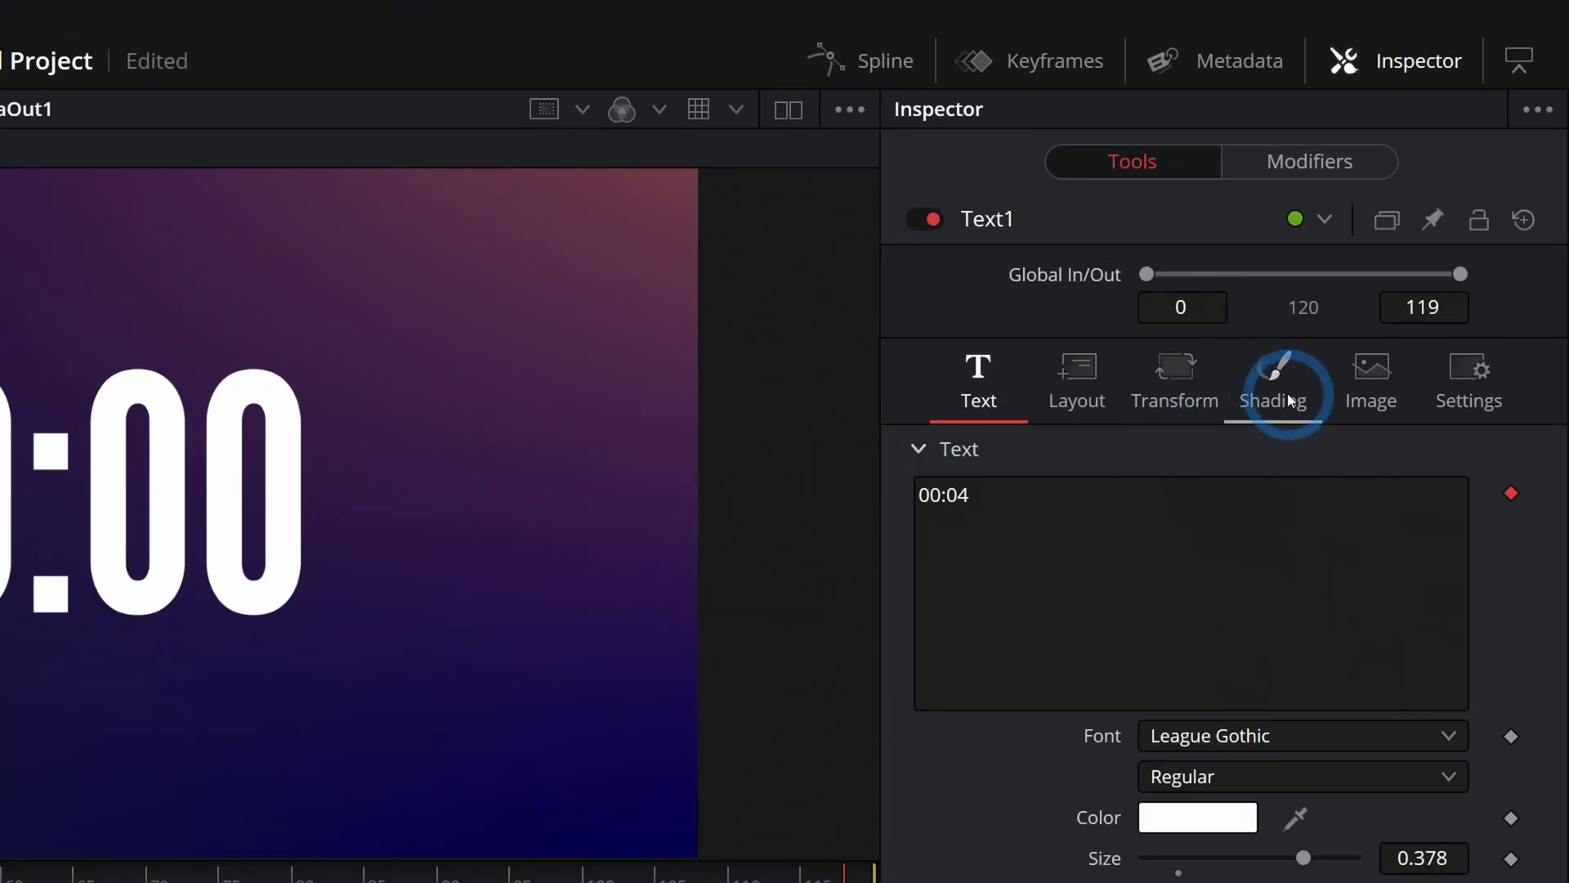
left_click(1279, 390)
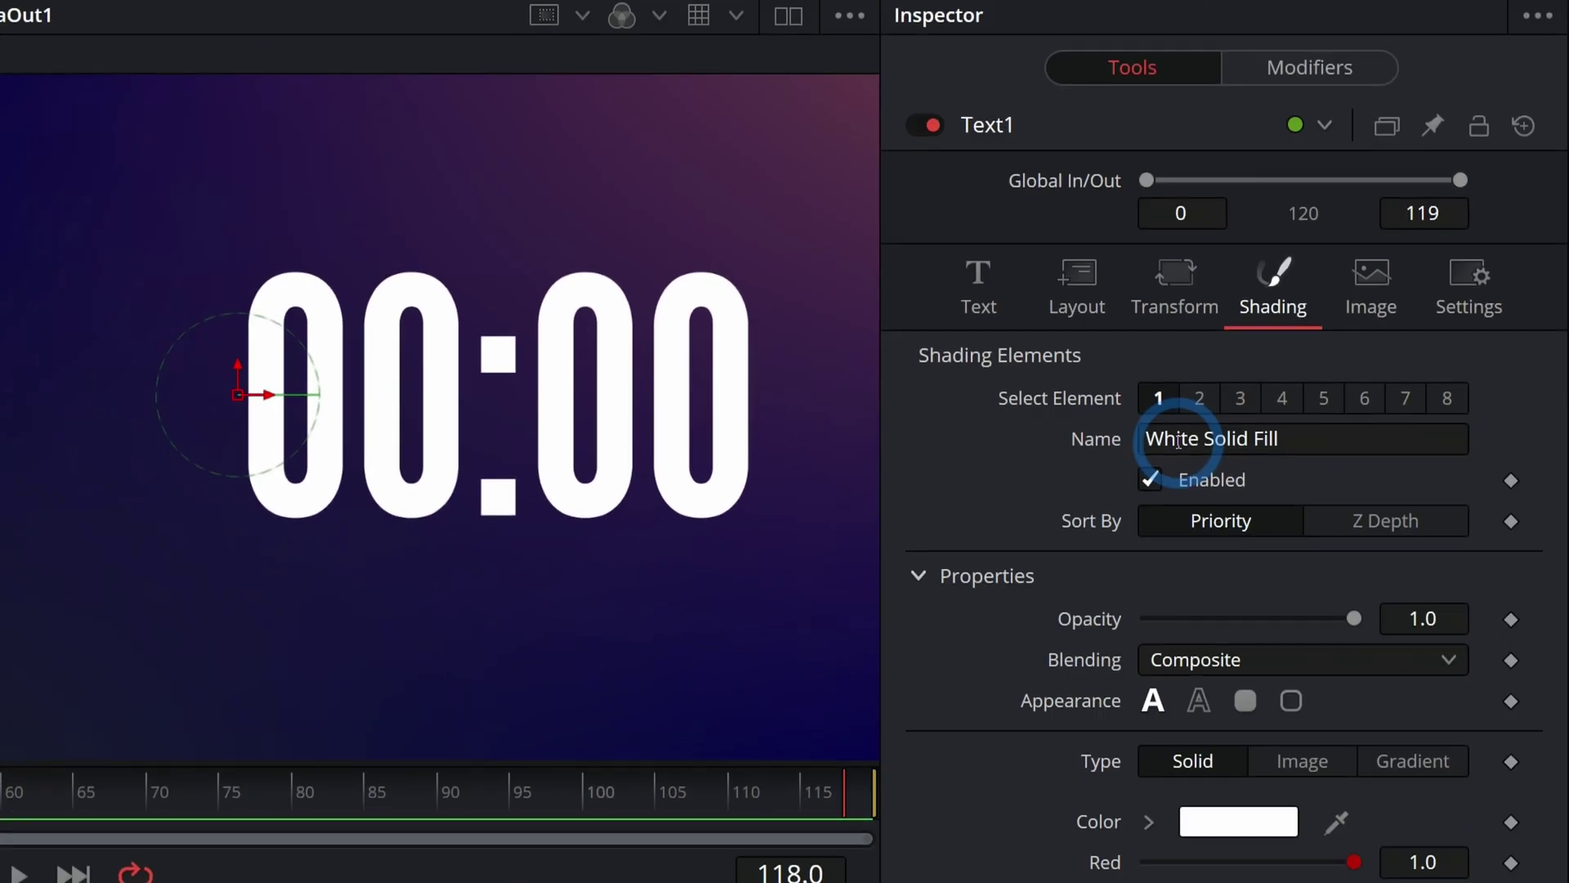
left_click(1200, 409)
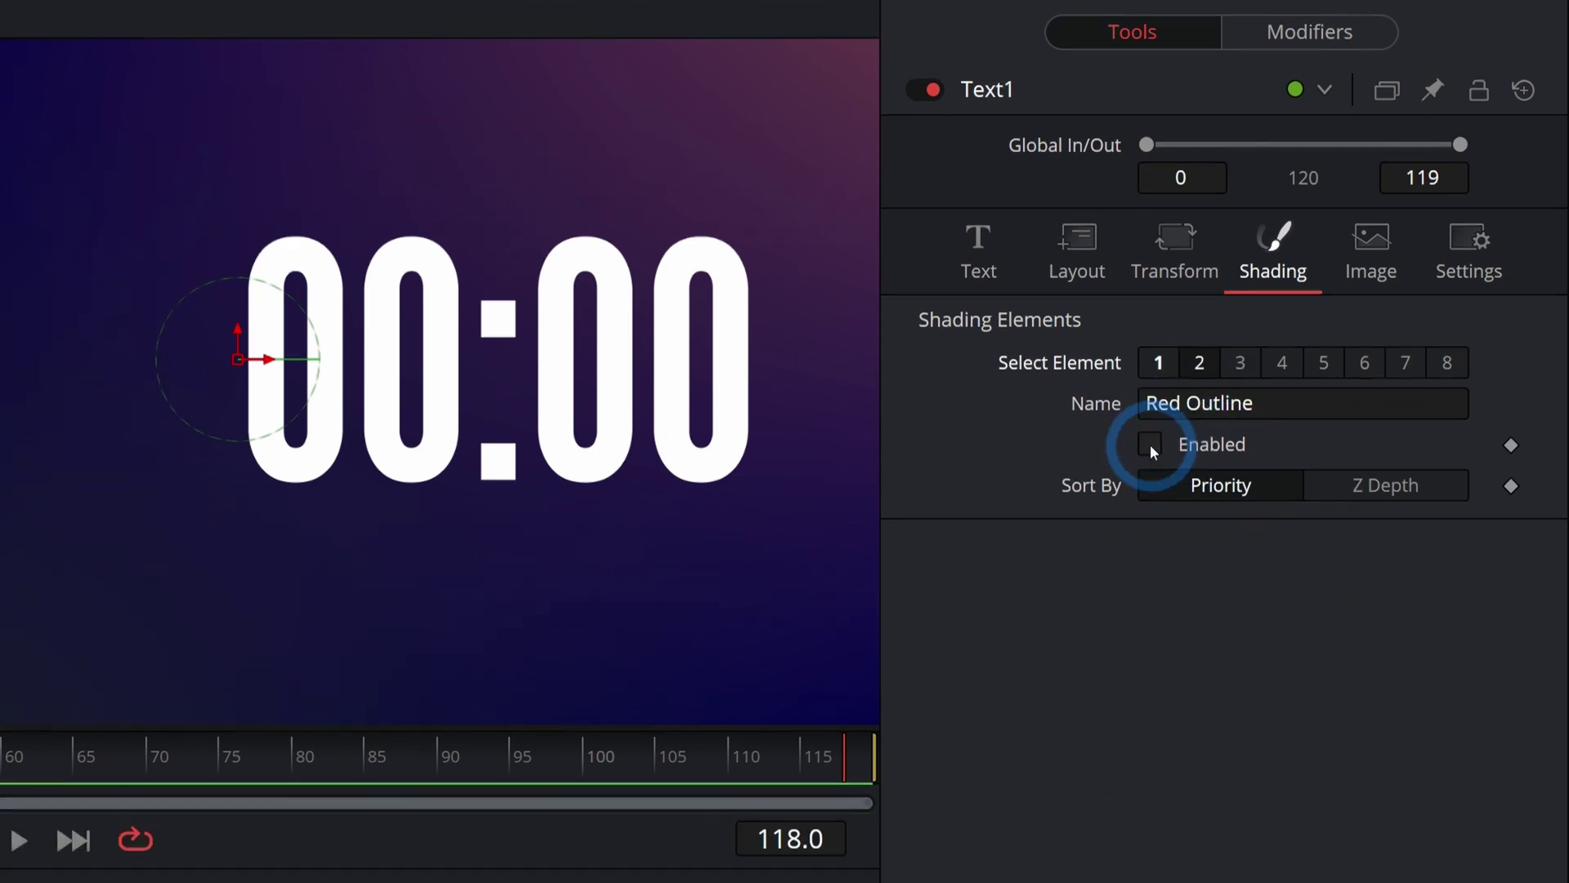
left_click(1150, 516)
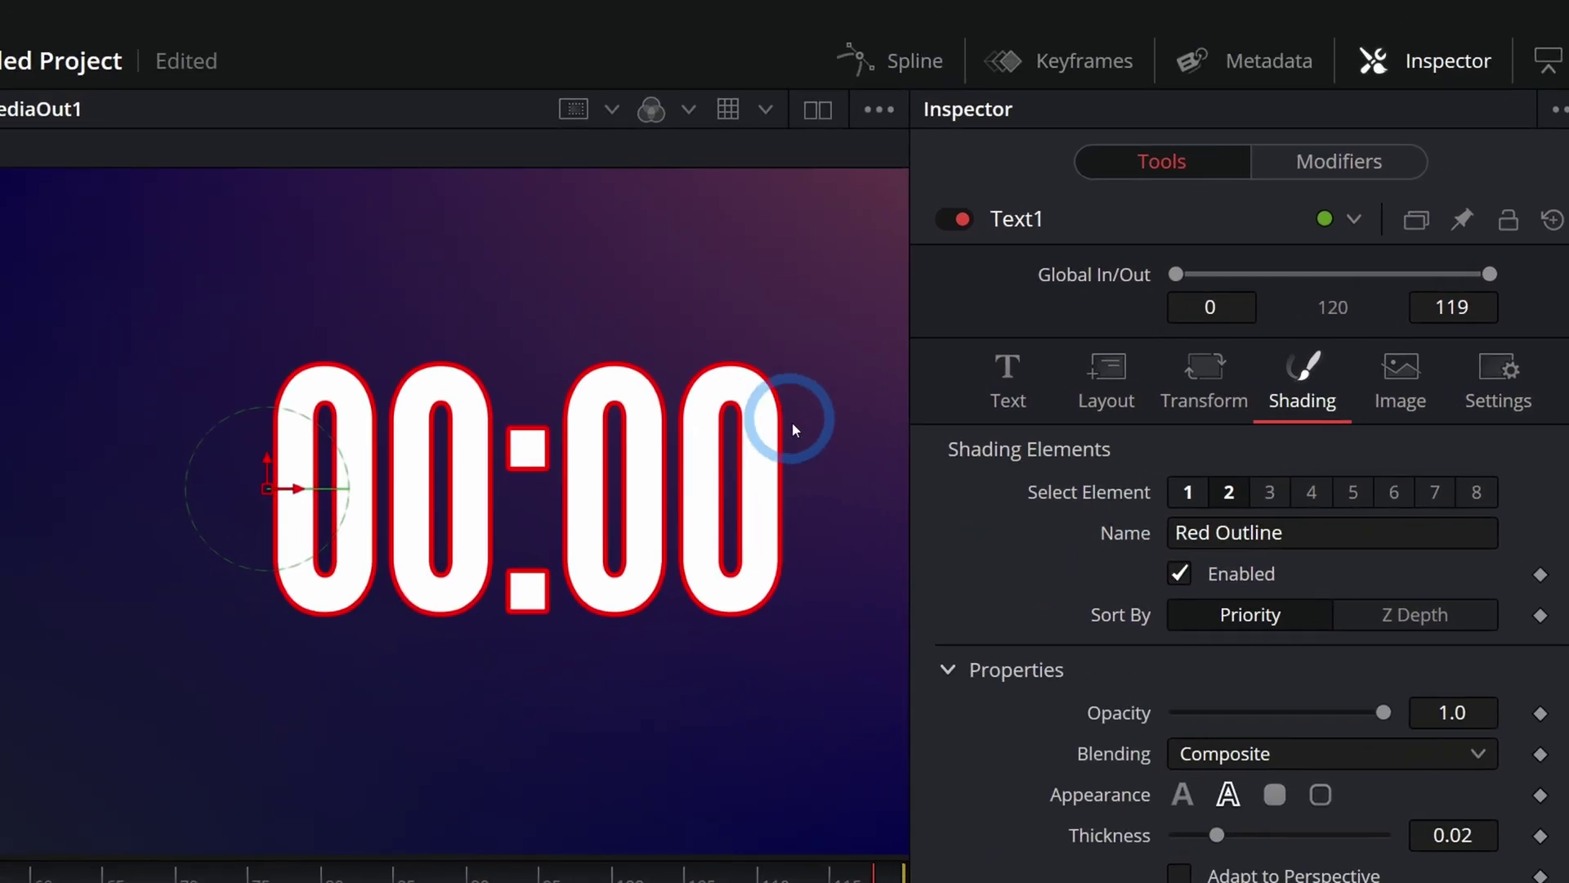
scroll(925, 403, "down", 3)
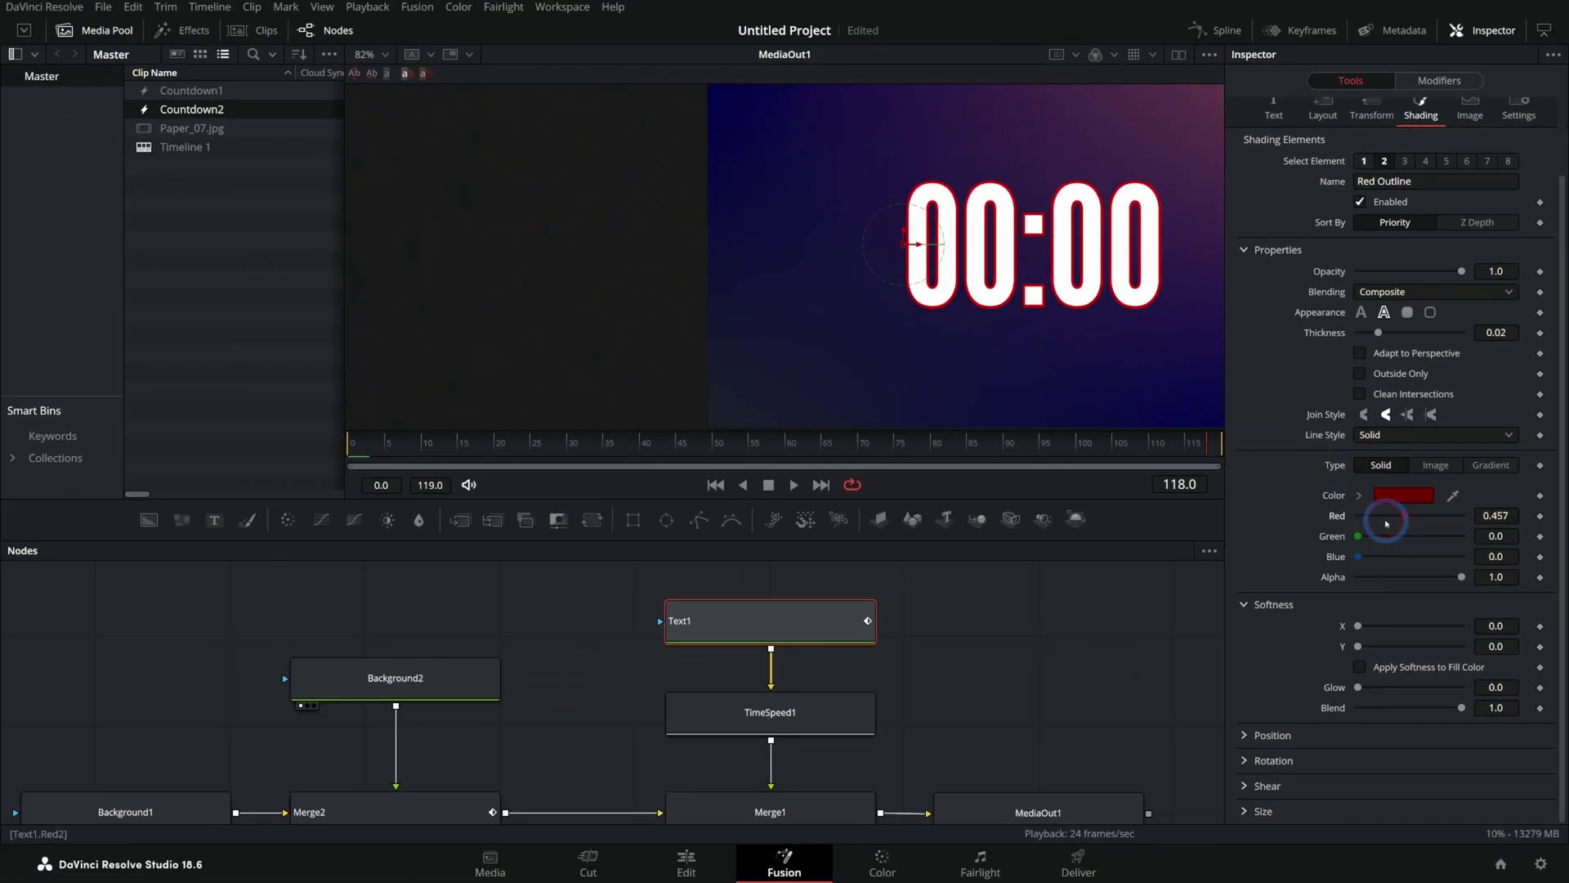
left_click_drag(1387, 523, 1366, 577)
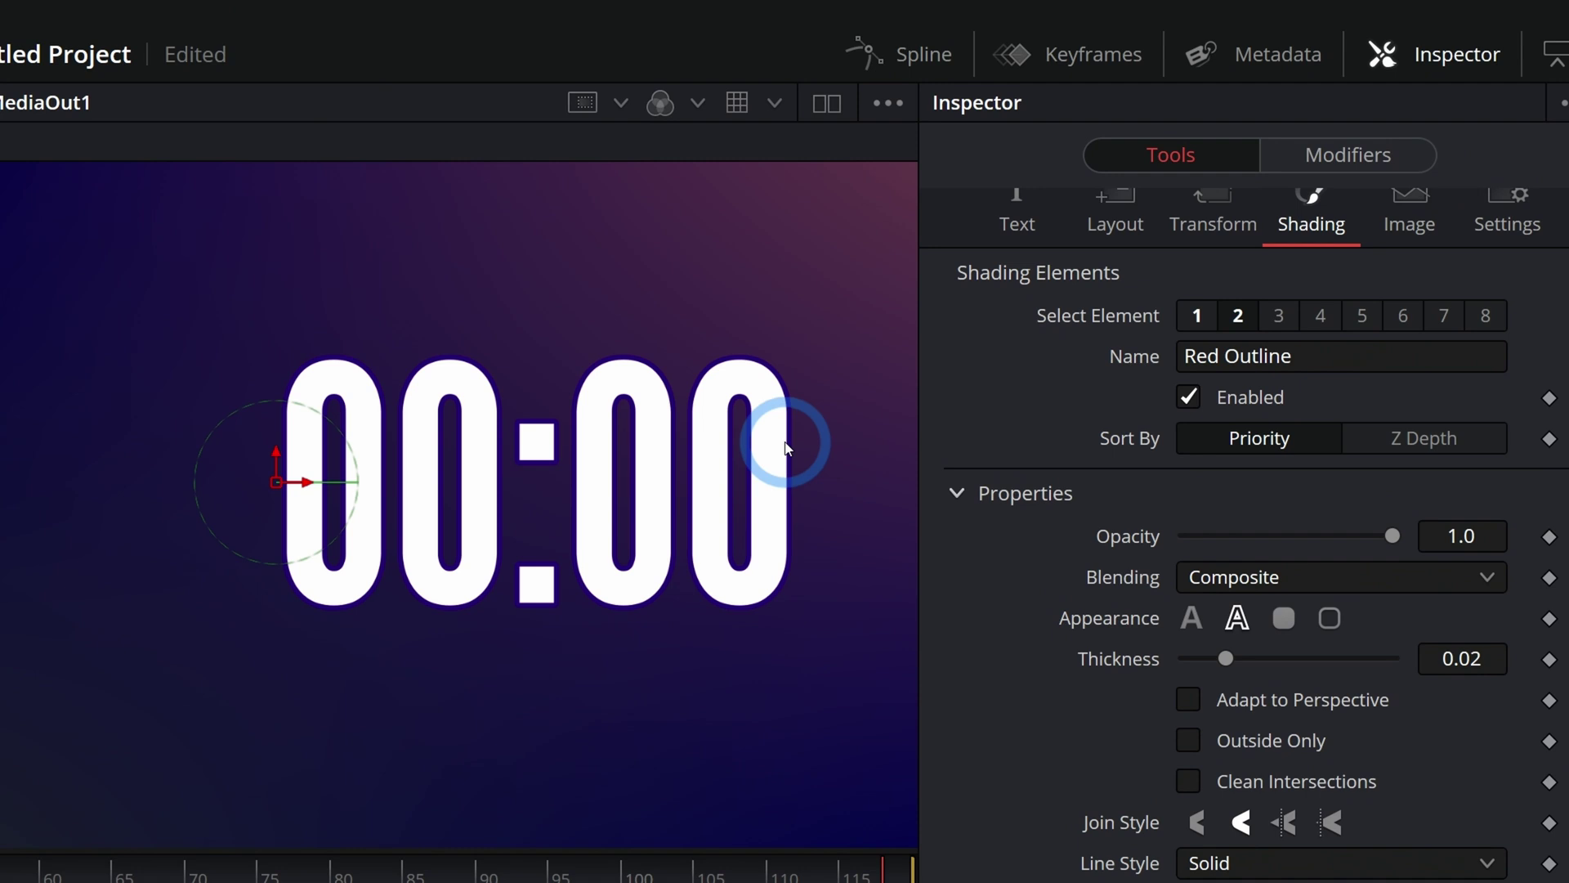
Enable Text1's Black Shadow shading element, raise its Y softness to 20, and shift the shadow to sit directly beneath the digits
left_click(1279, 315)
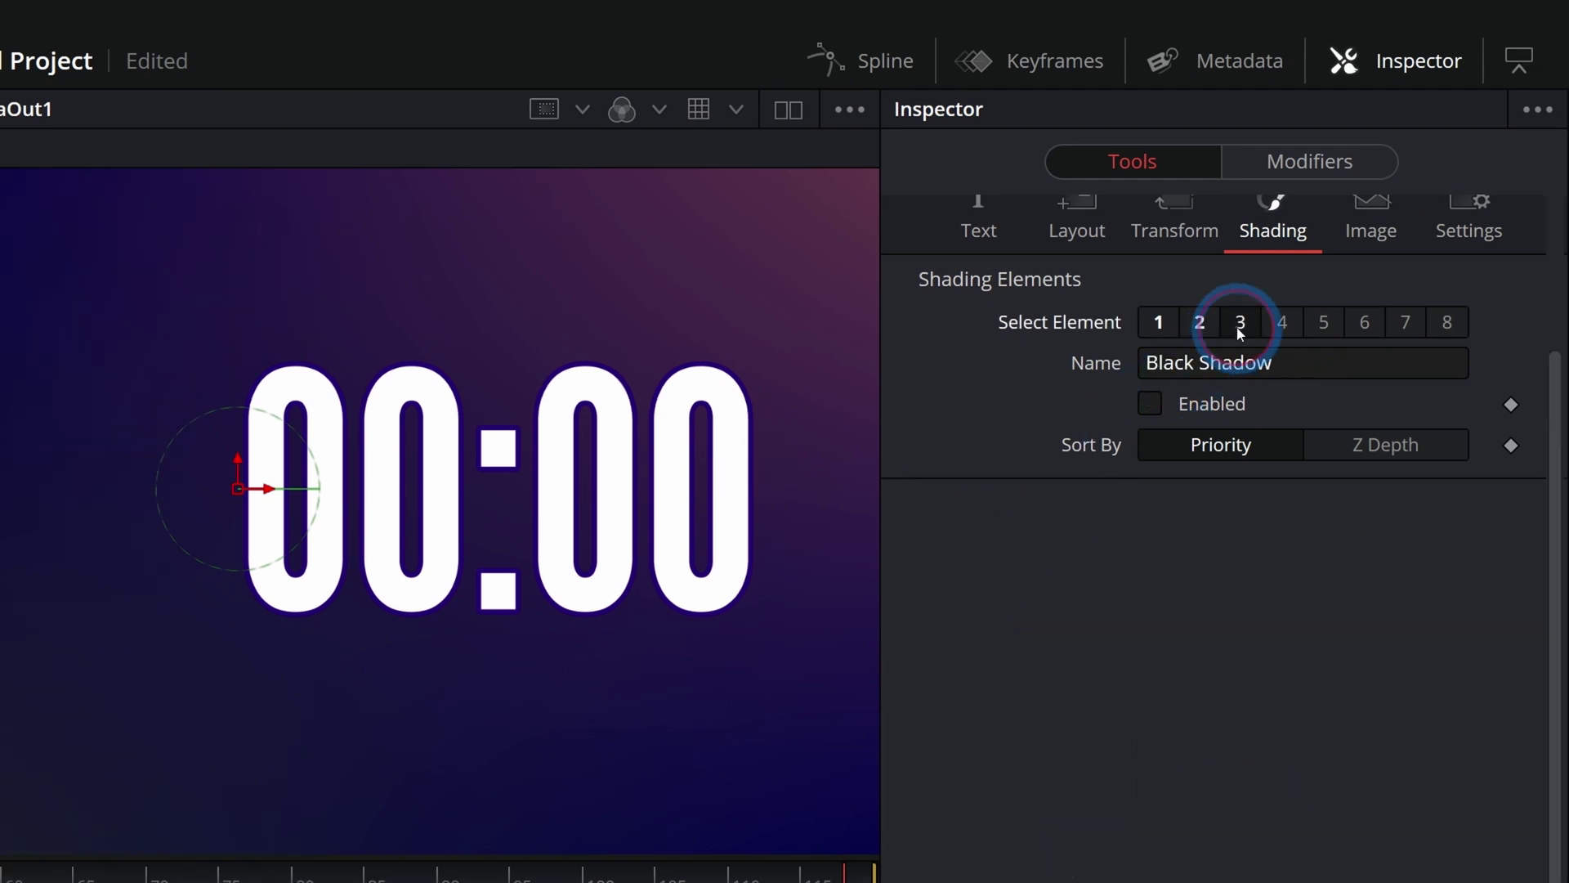
left_click(1149, 403)
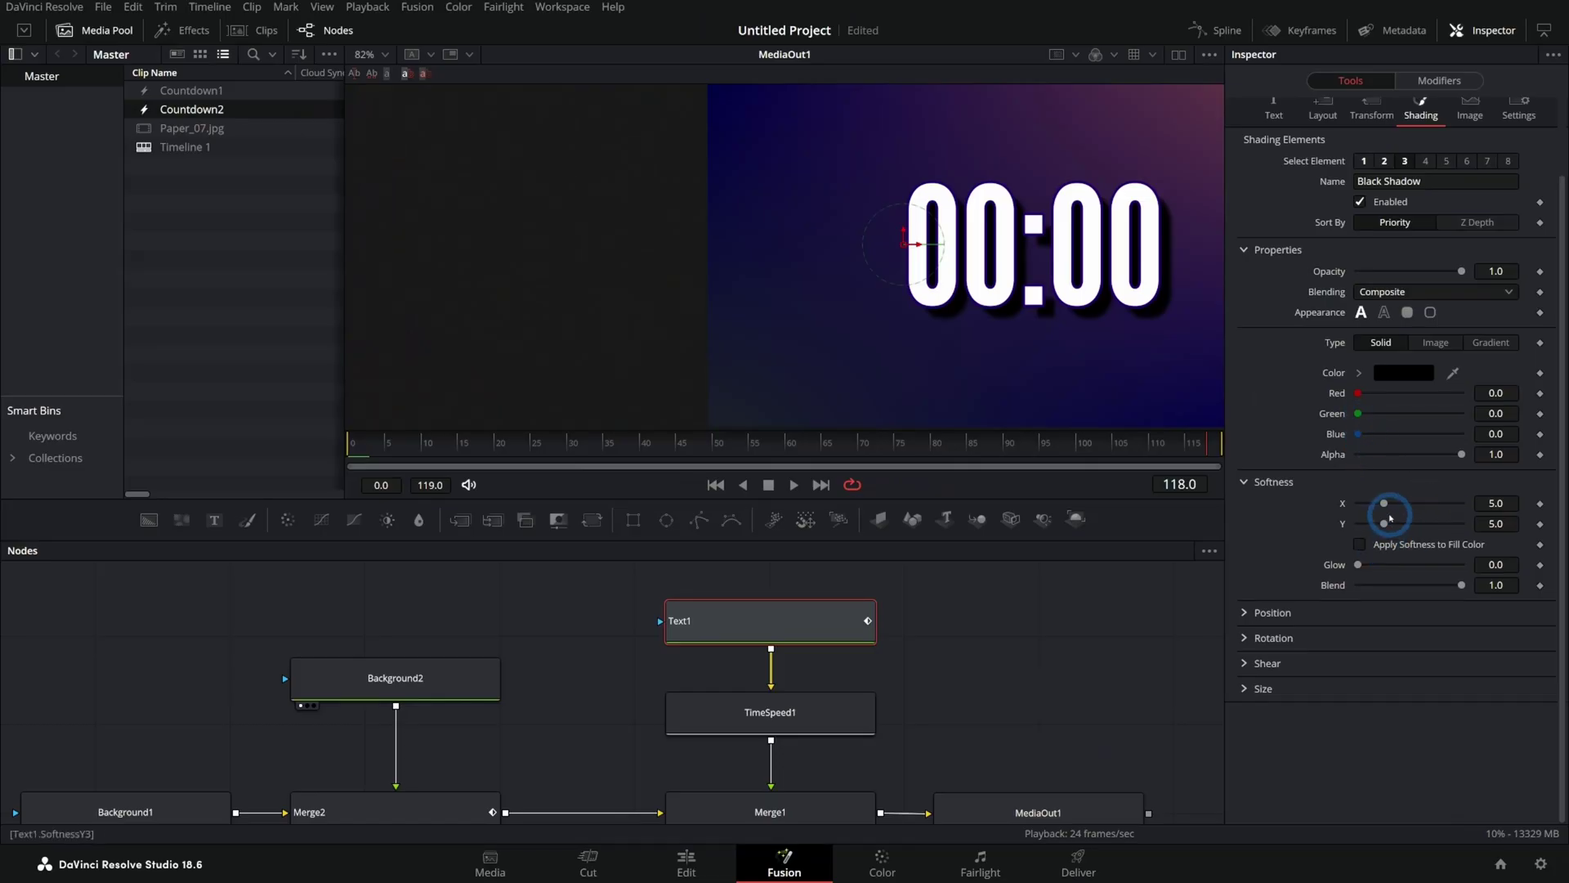
left_click(1426, 613)
left_click_drag(1395, 665, 1364, 664)
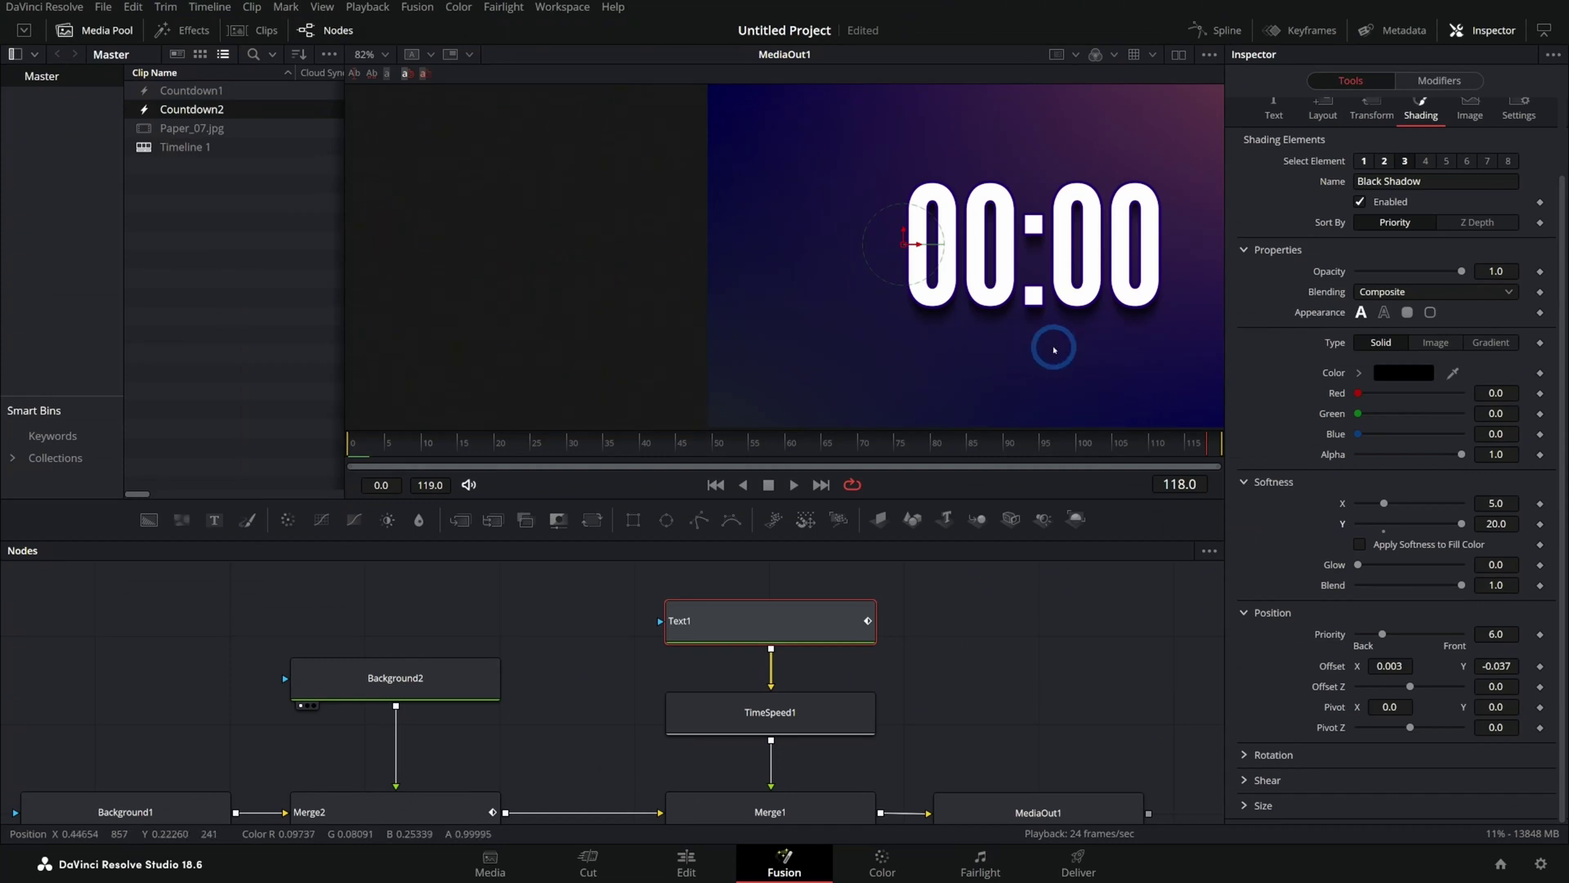
Make room before MediaOut1, add Paper_07.jpg as a node, and view the paper texture beside the MediaOut1 output
left_click_drag(1054, 350, 816, 354)
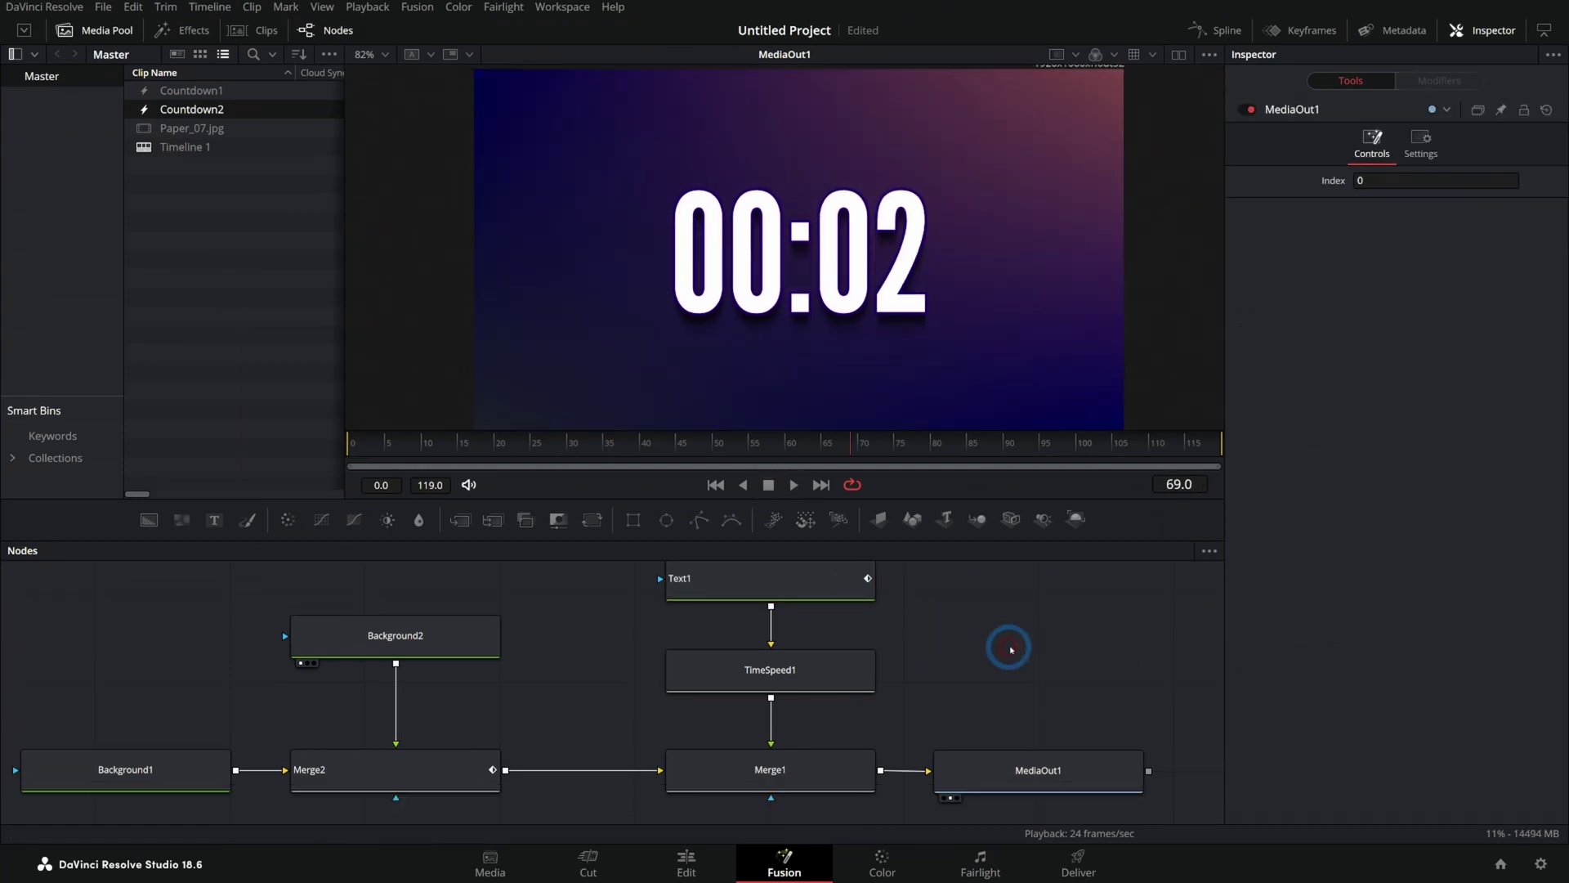
left_click_drag(1011, 649, 703, 650)
left_click_drag(726, 769, 971, 768)
left_click_drag(149, 129, 774, 666)
key("1")
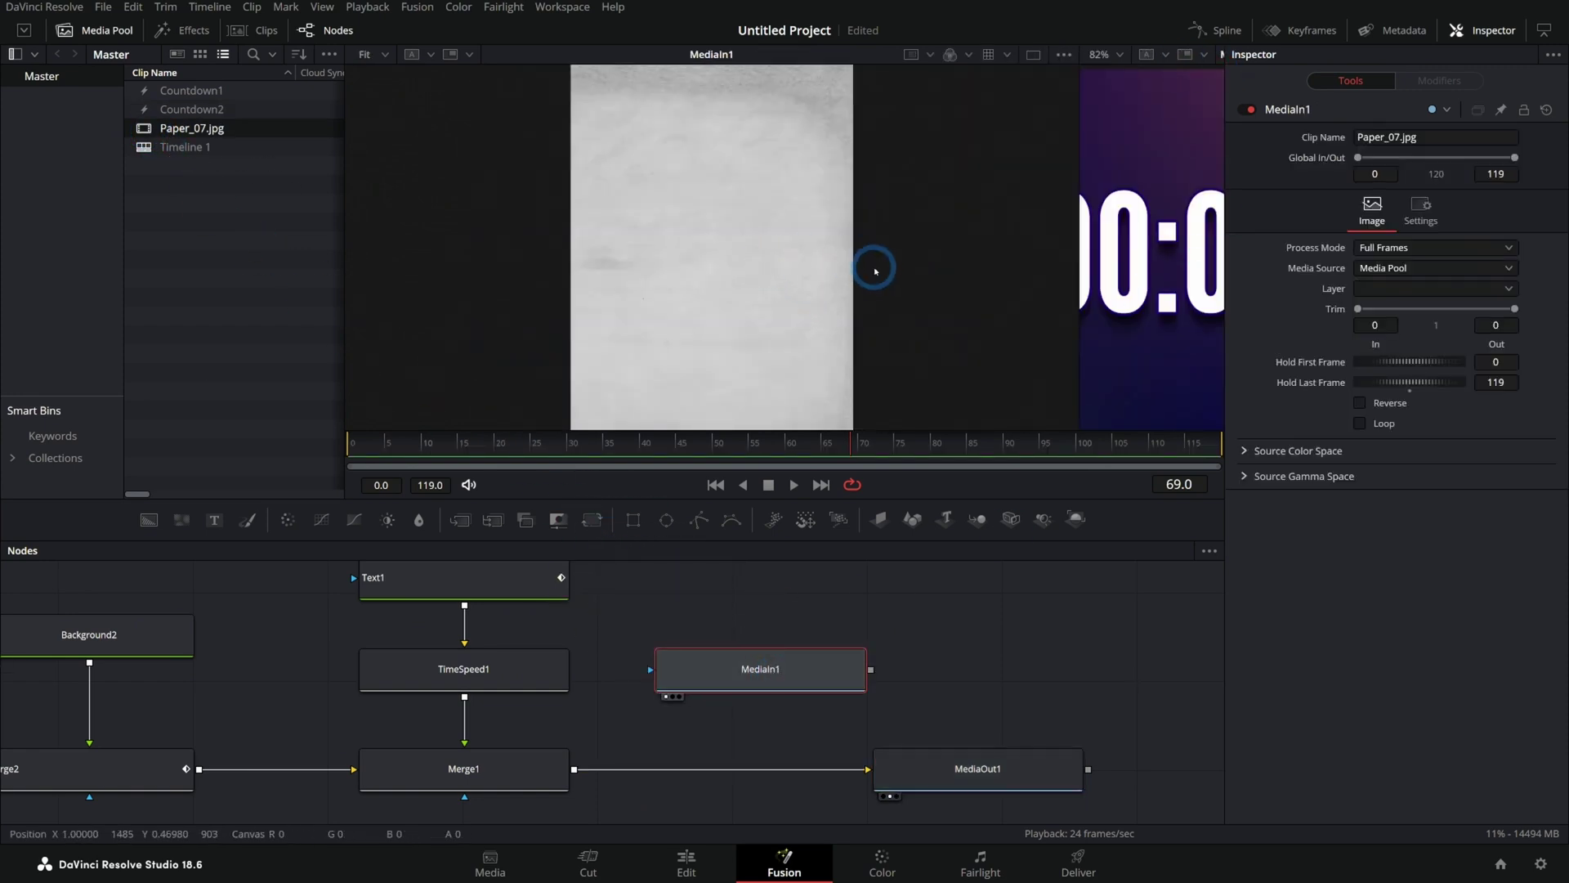
left_click_drag(713, 268, 547, 282)
scroll(573, 230, "up", 3)
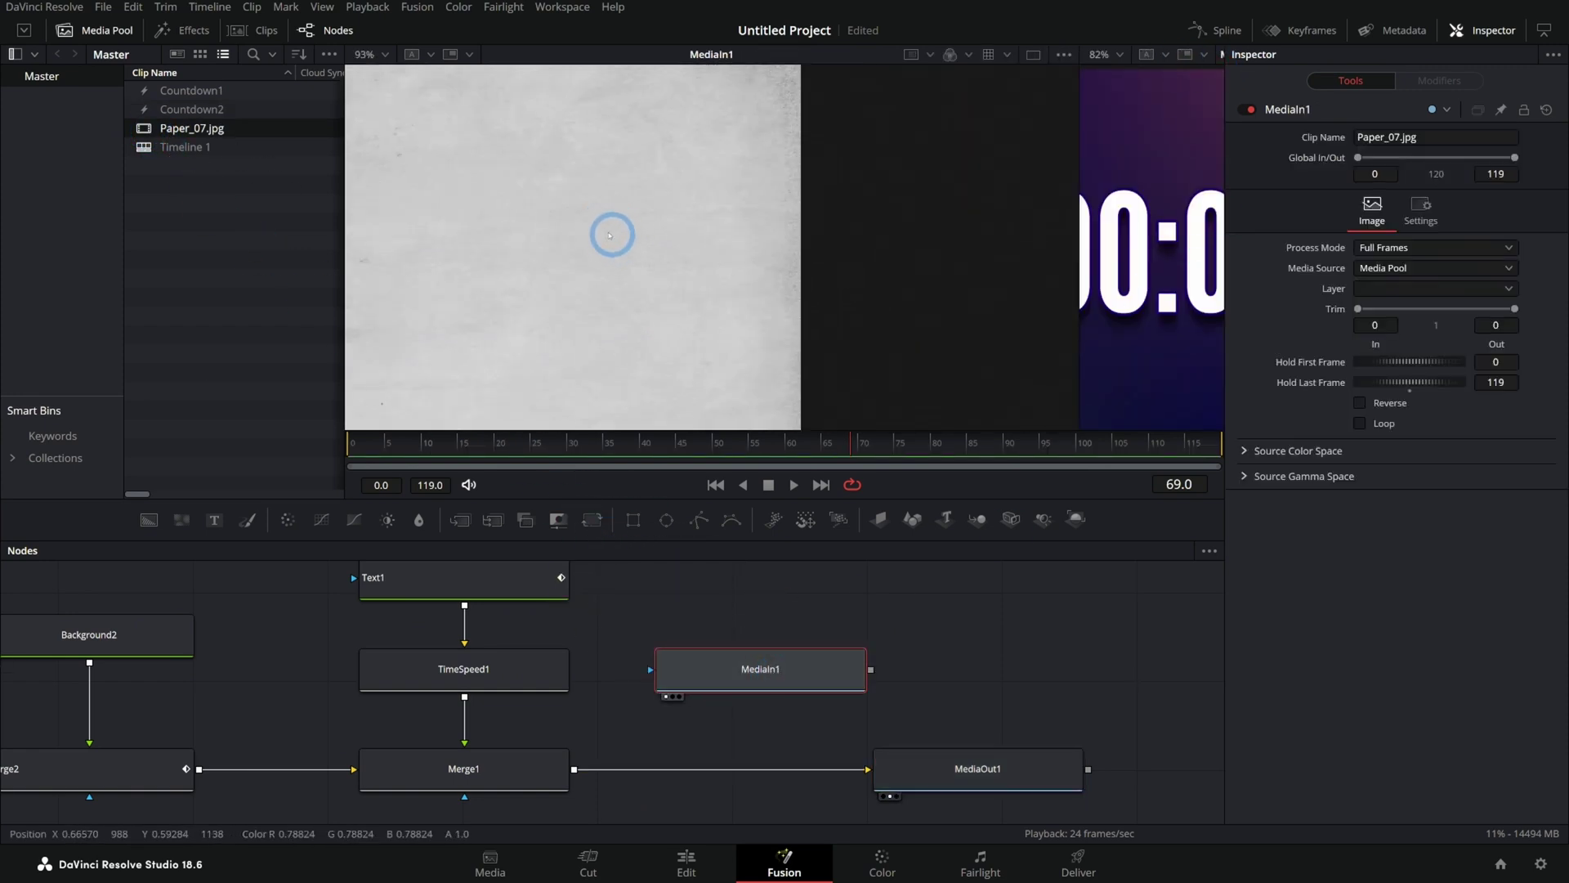
scroll(620, 240, "left", 2)
left_click_drag(1142, 257, 800, 245)
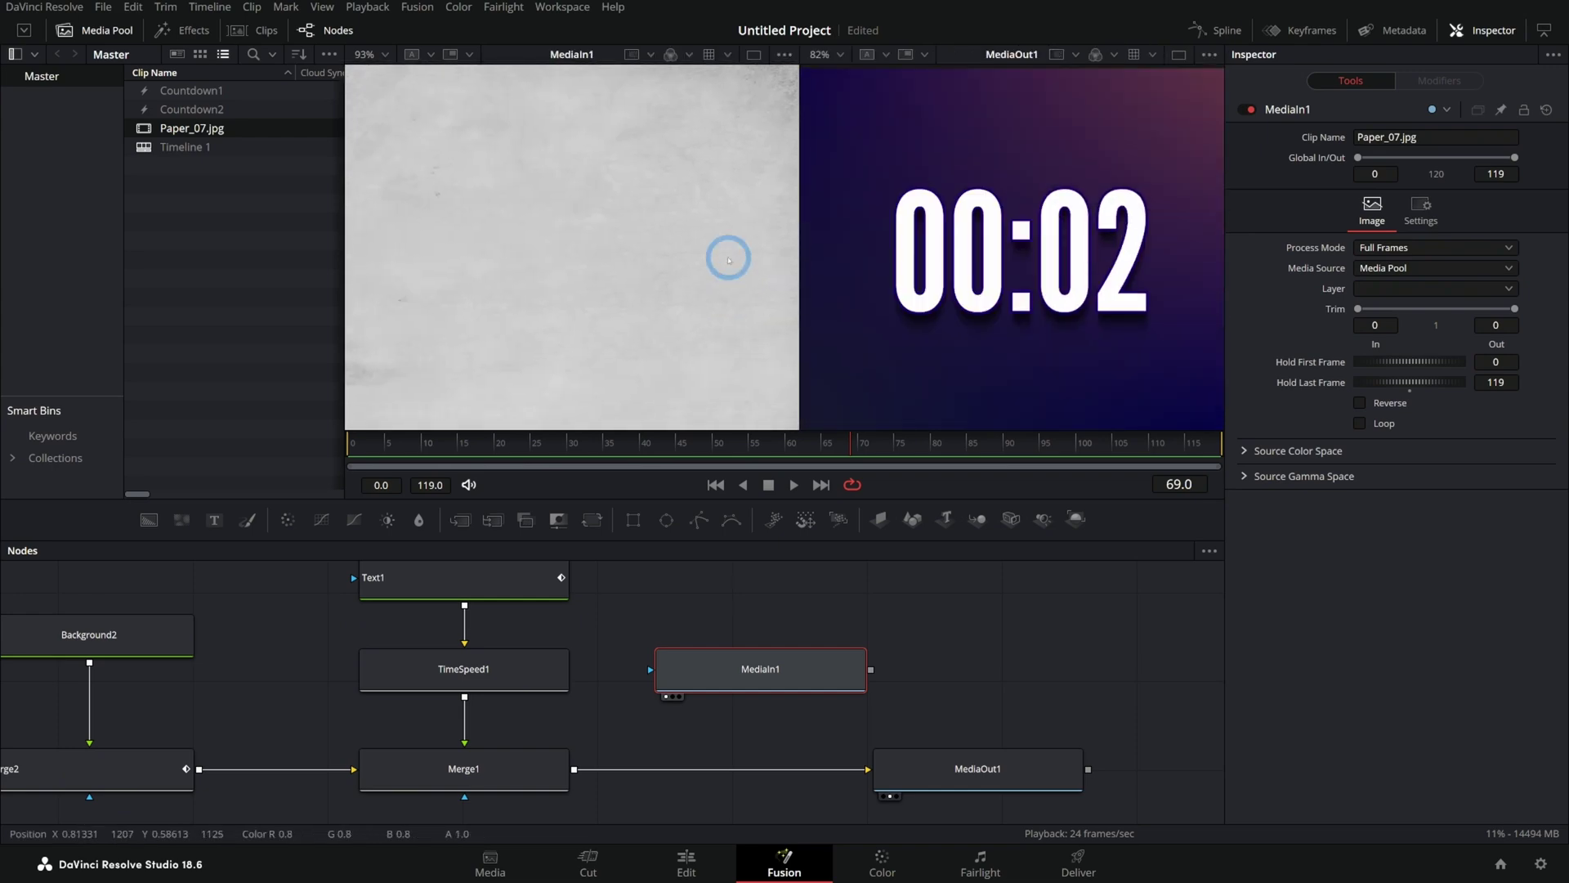
Merge MediaIn1 over Merge1's output, return to a single MediaOut1 viewer, and move MediaIn1 higher above Merge3
left_click_drag(871, 672, 575, 769)
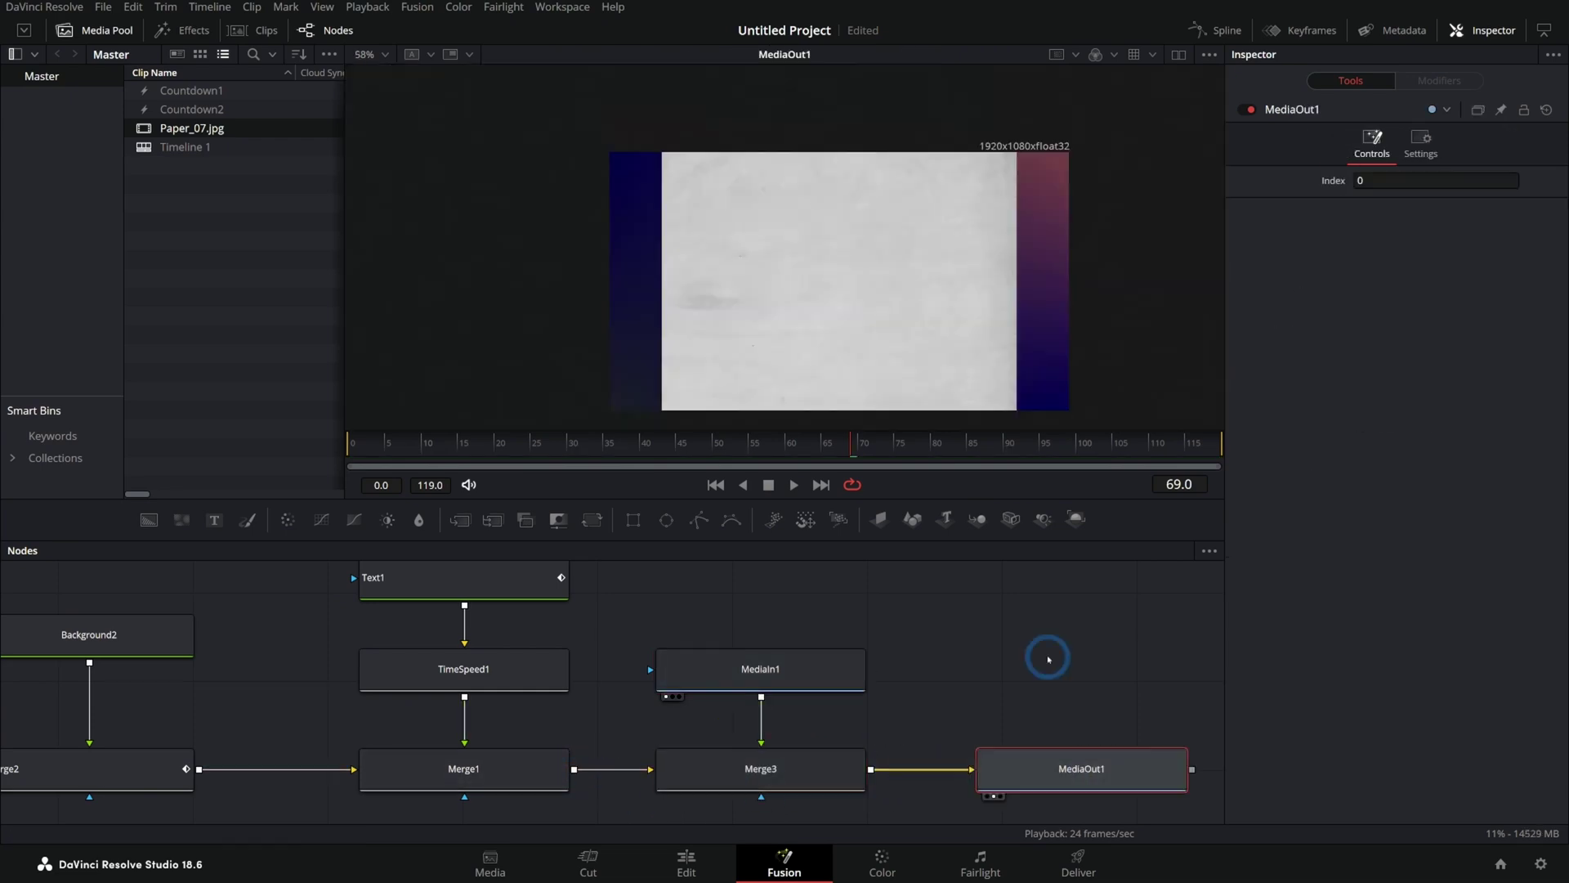
left_click(1075, 770)
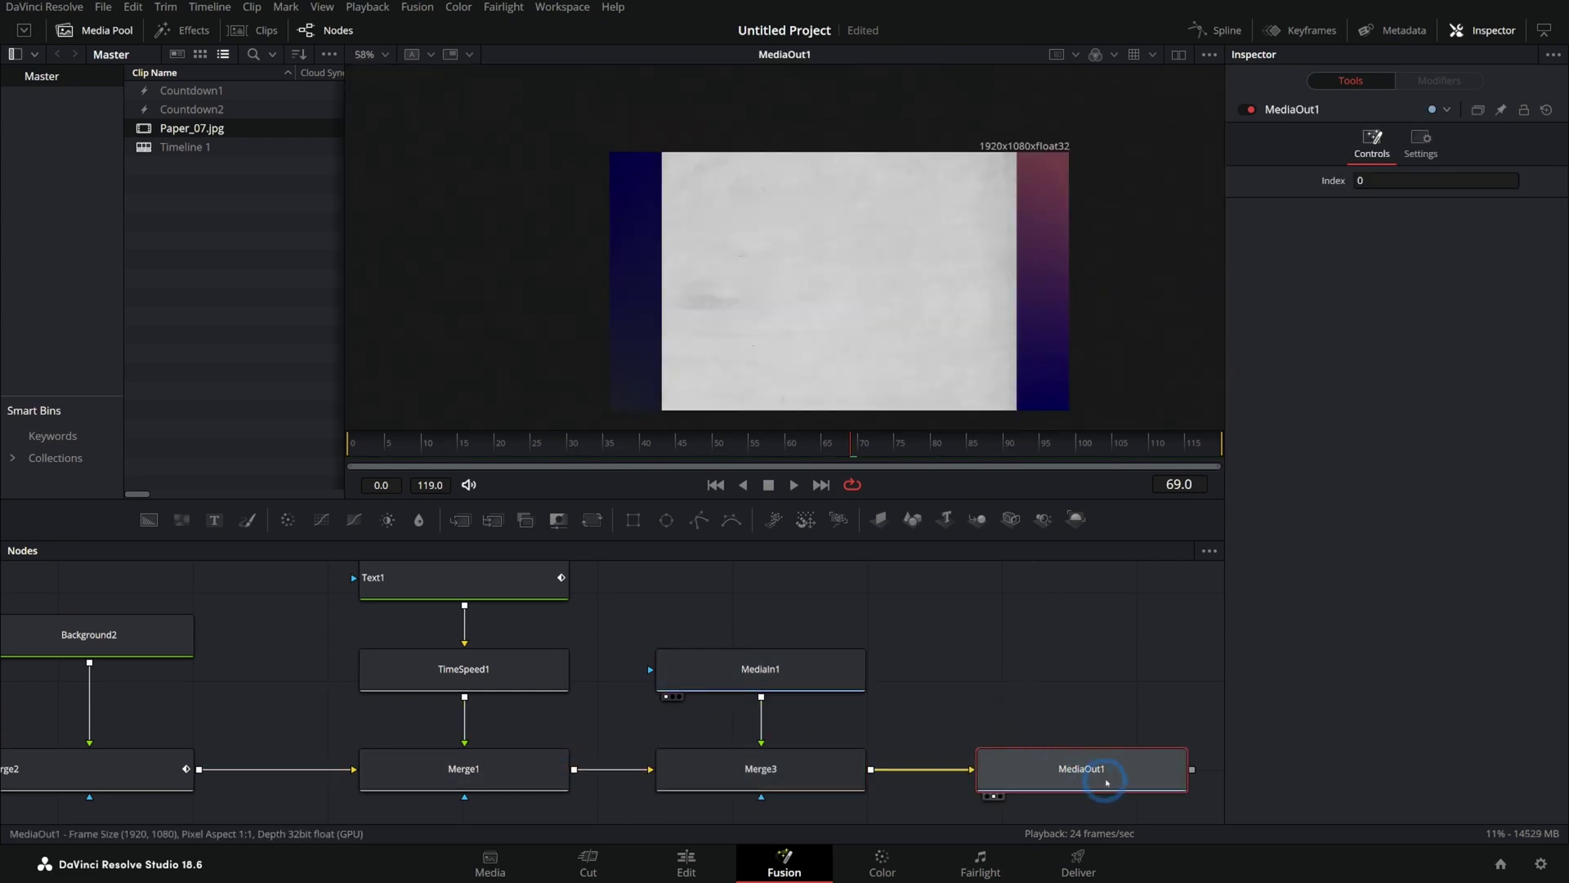
scroll(981, 262, "up", 2)
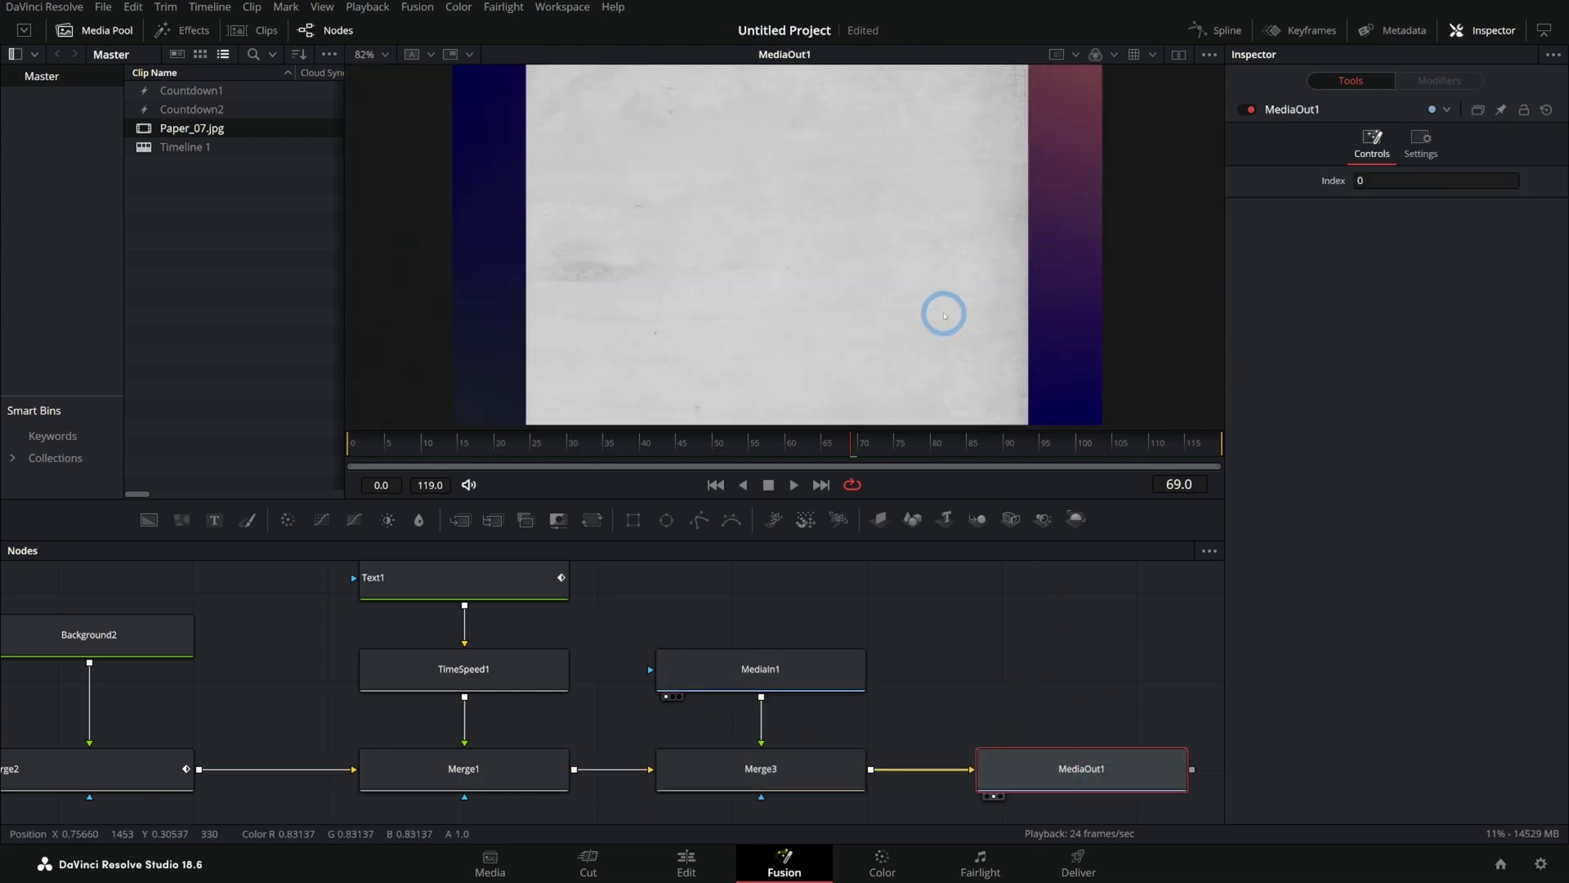
left_click_drag(799, 691, 816, 633)
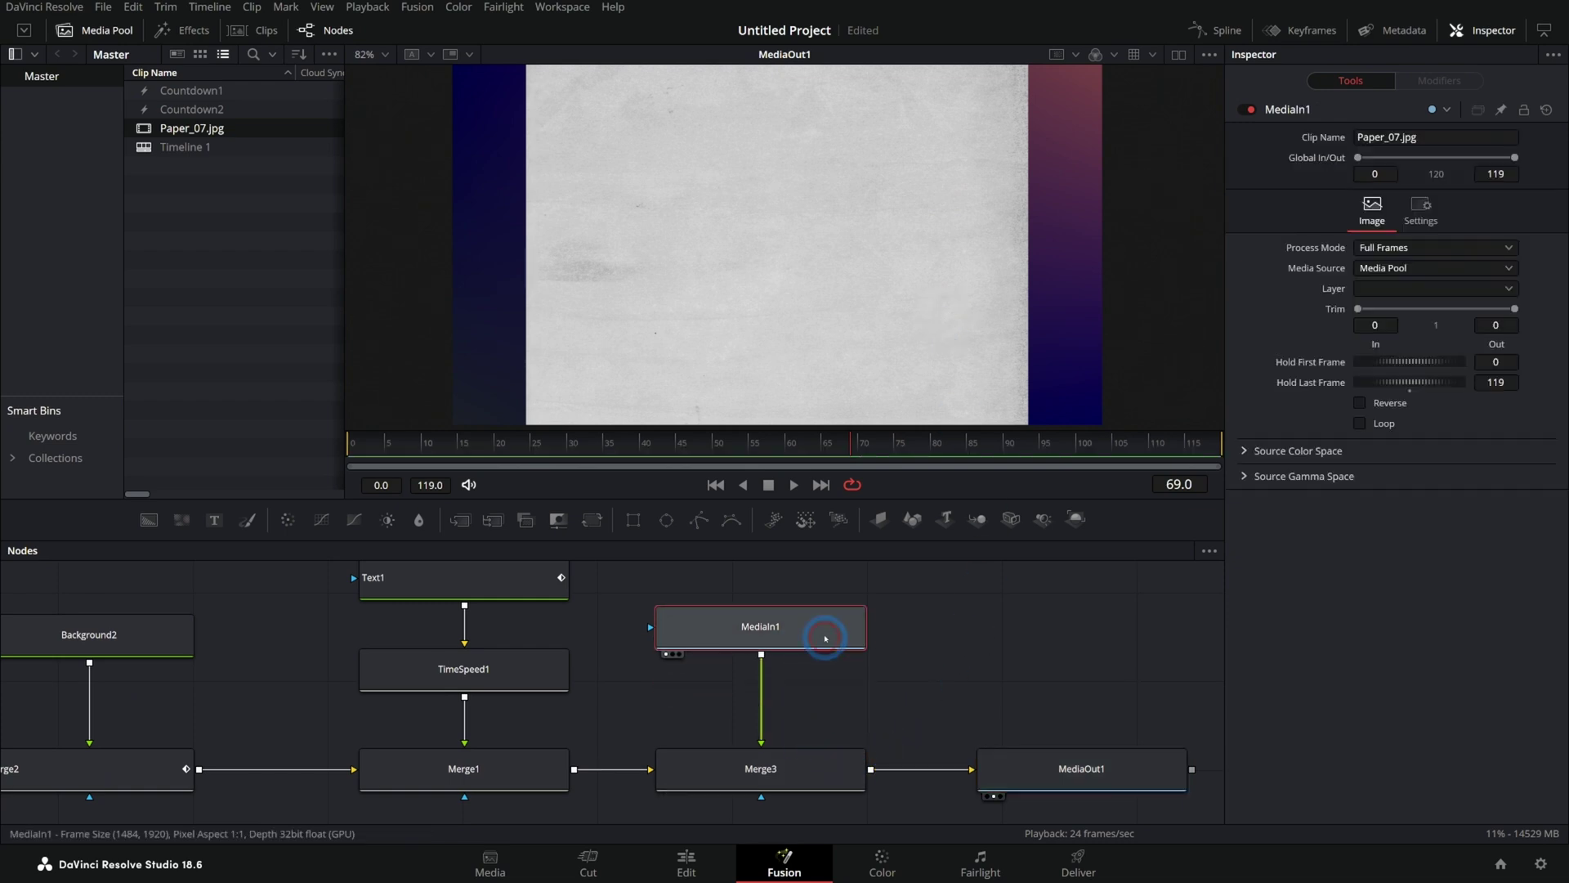
left_click(866, 768)
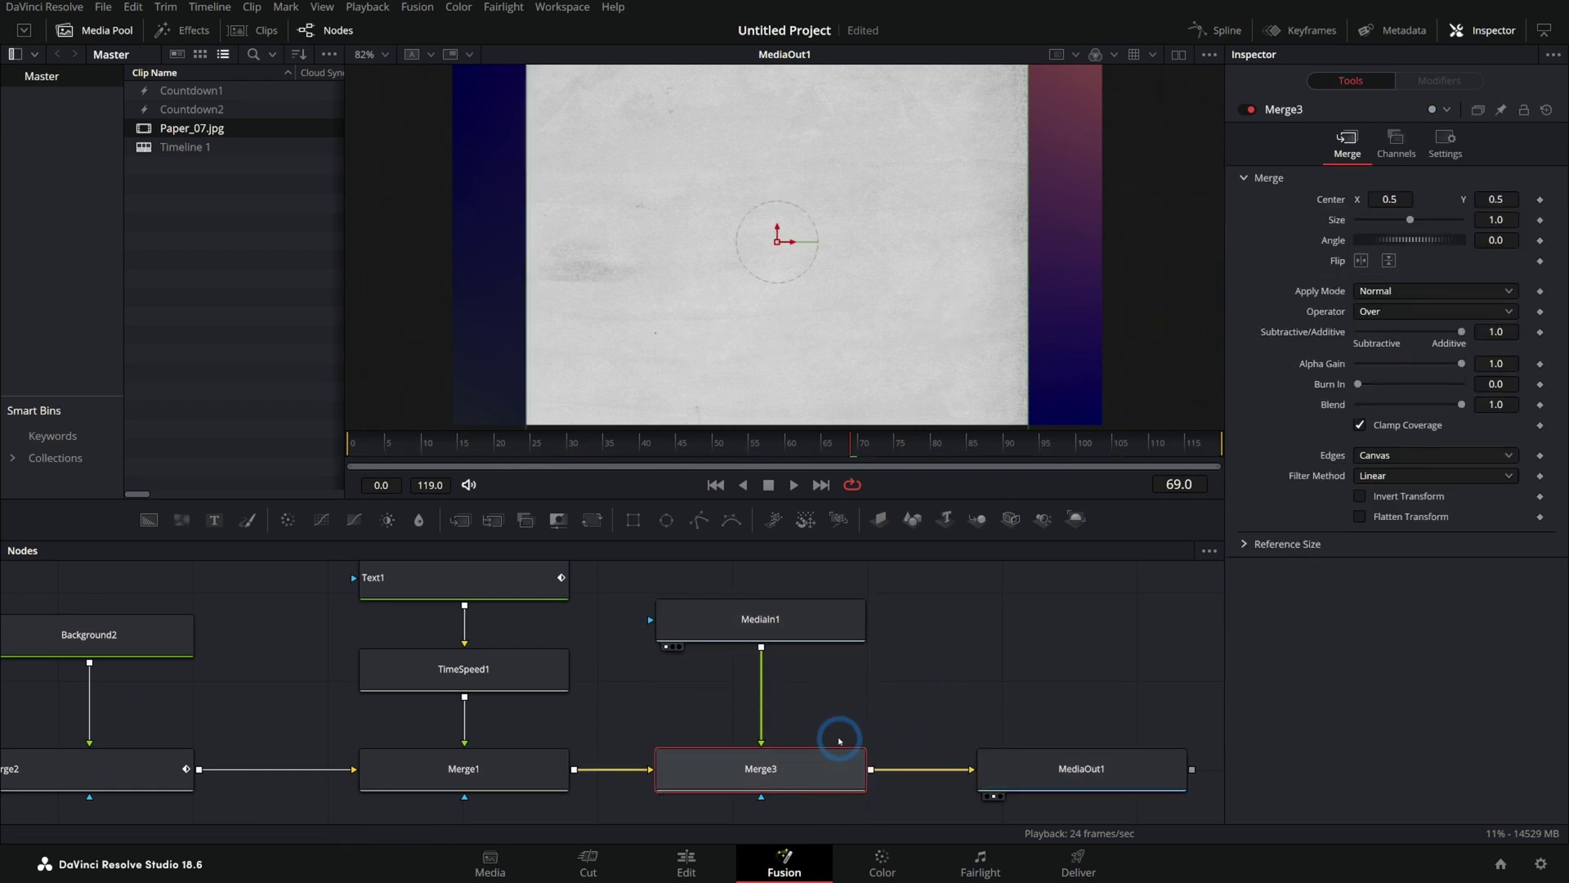
left_click_drag(1411, 224, 1418, 229)
left_click(1410, 228)
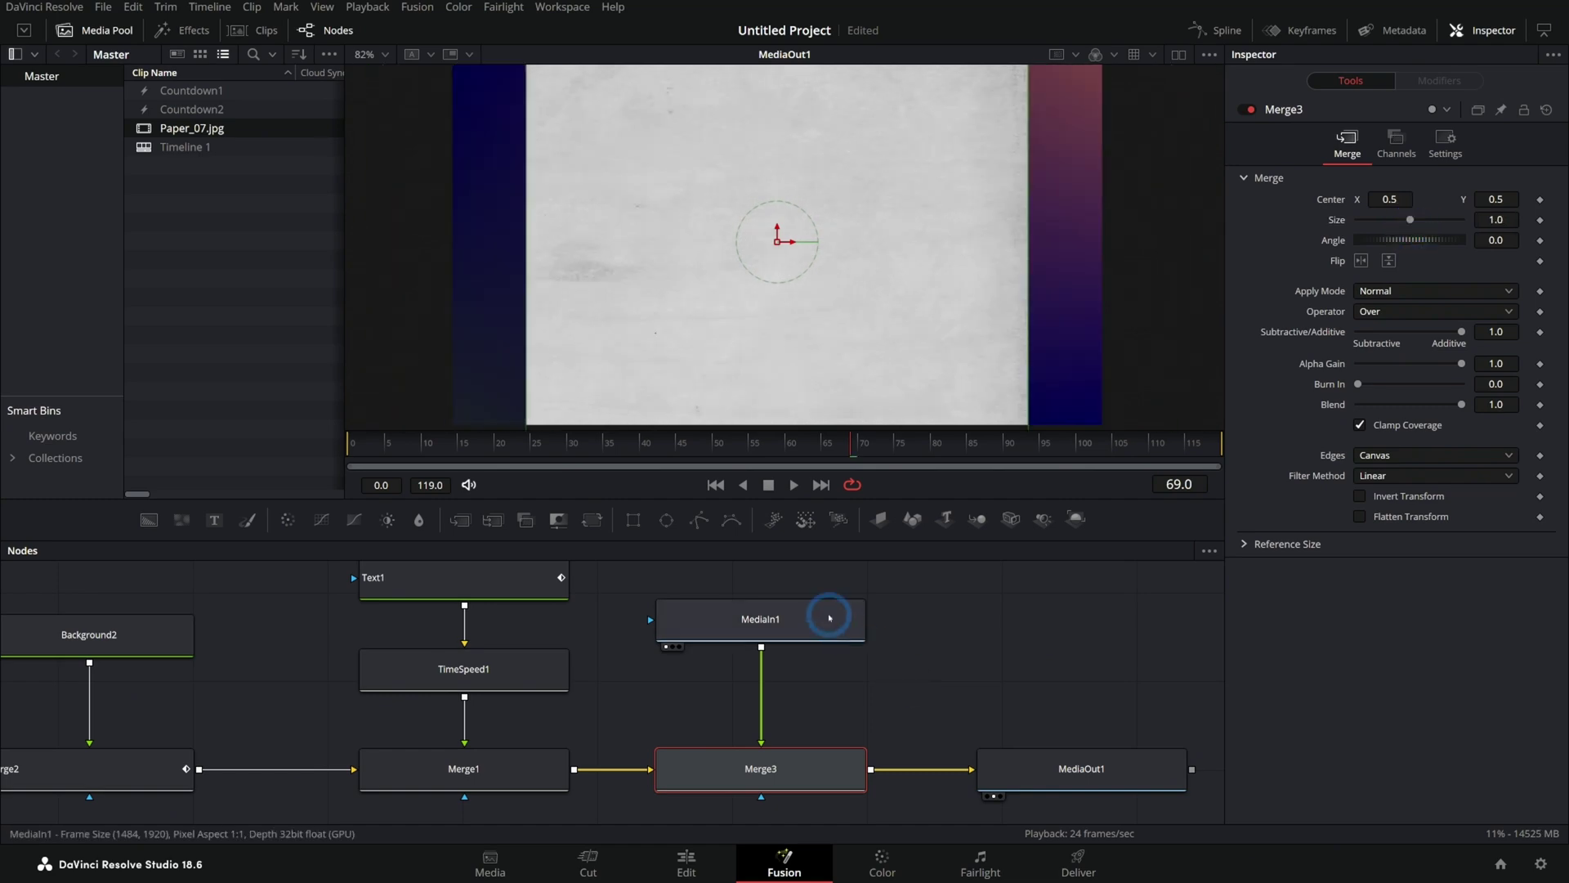
Insert a Transform node between MediaIn1 and Merge3
left_click(834, 621)
left_click_drag(590, 520, 780, 707)
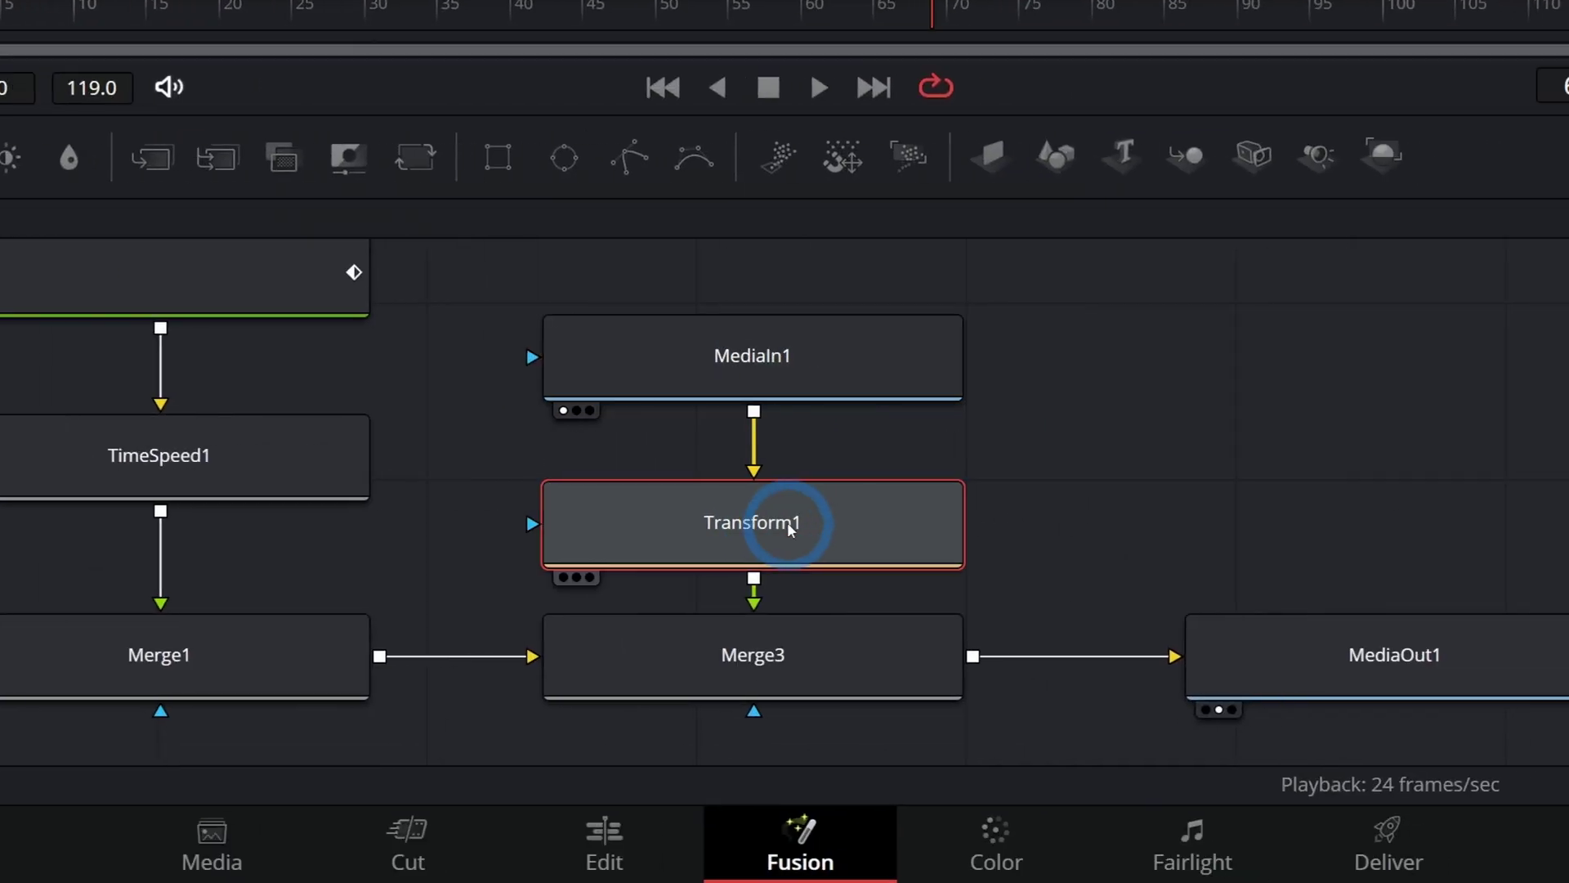
mouse_move(788, 523)
left_mouse_down()
mouse_move(825, 523)
mouse_move(800, 523)
left_mouse_up()
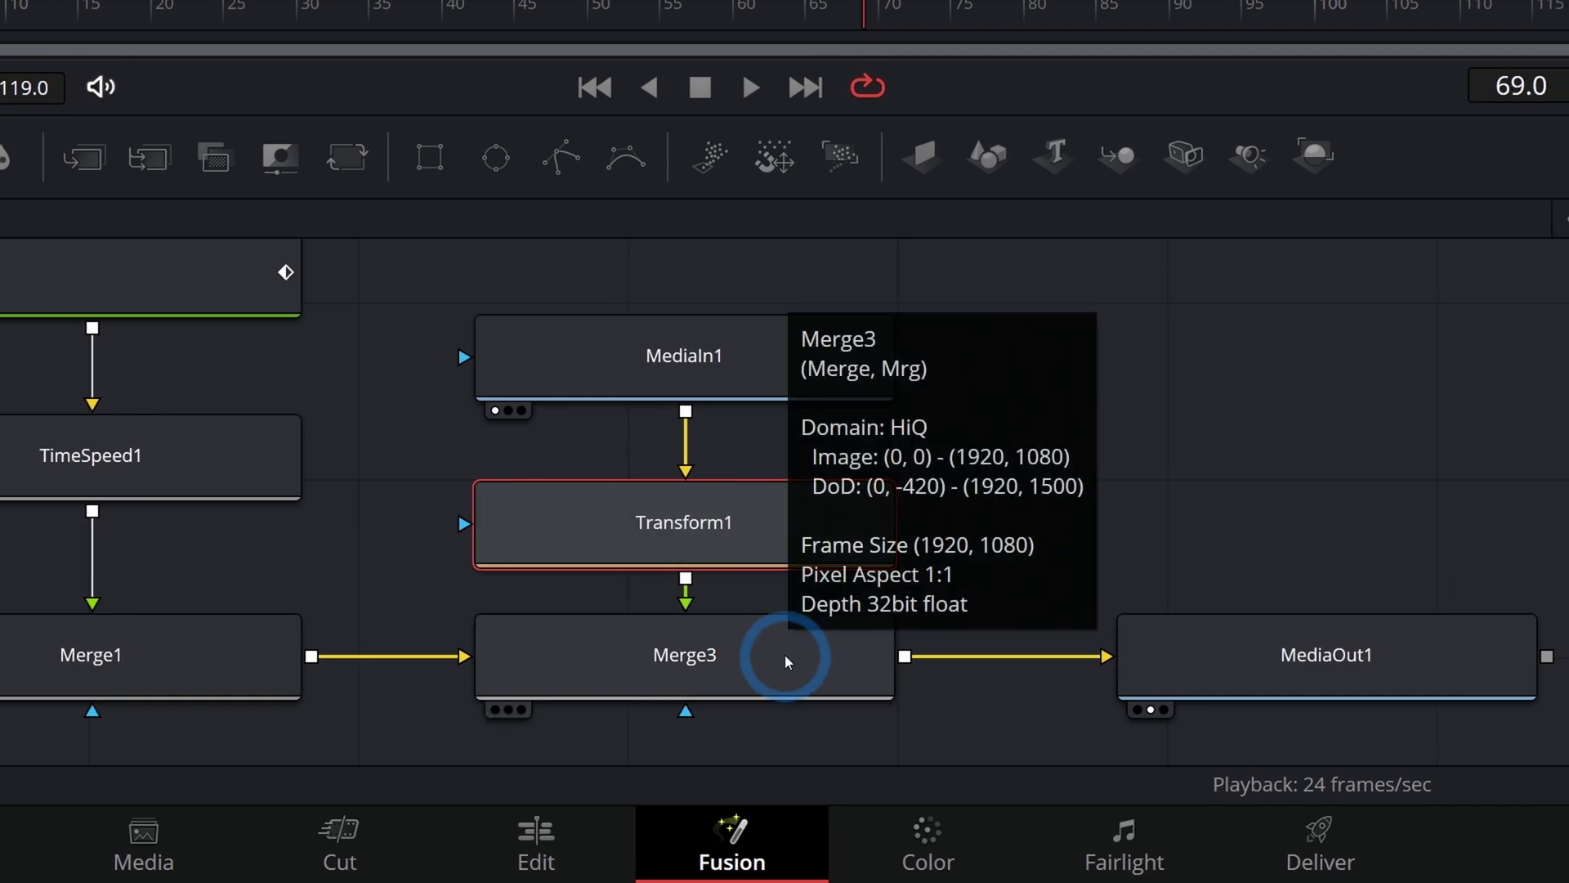
Try enlarging the paper texture with Merge3's size at 1.38, and reset the size to its default
left_click(784, 654)
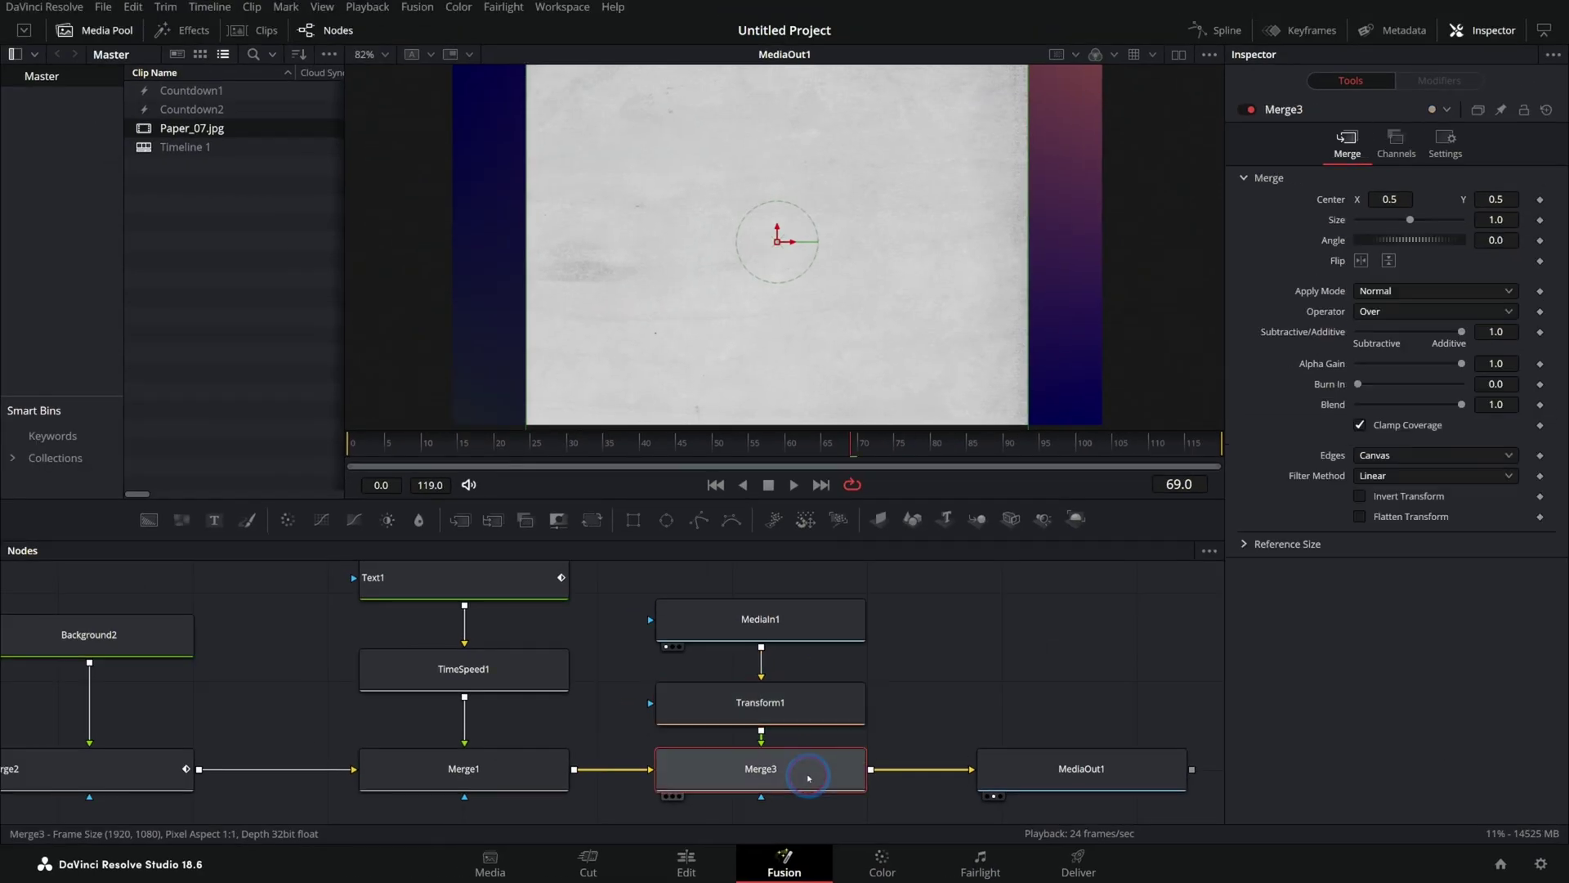
left_click(1410, 220)
left_click_drag(1411, 223, 1416, 222)
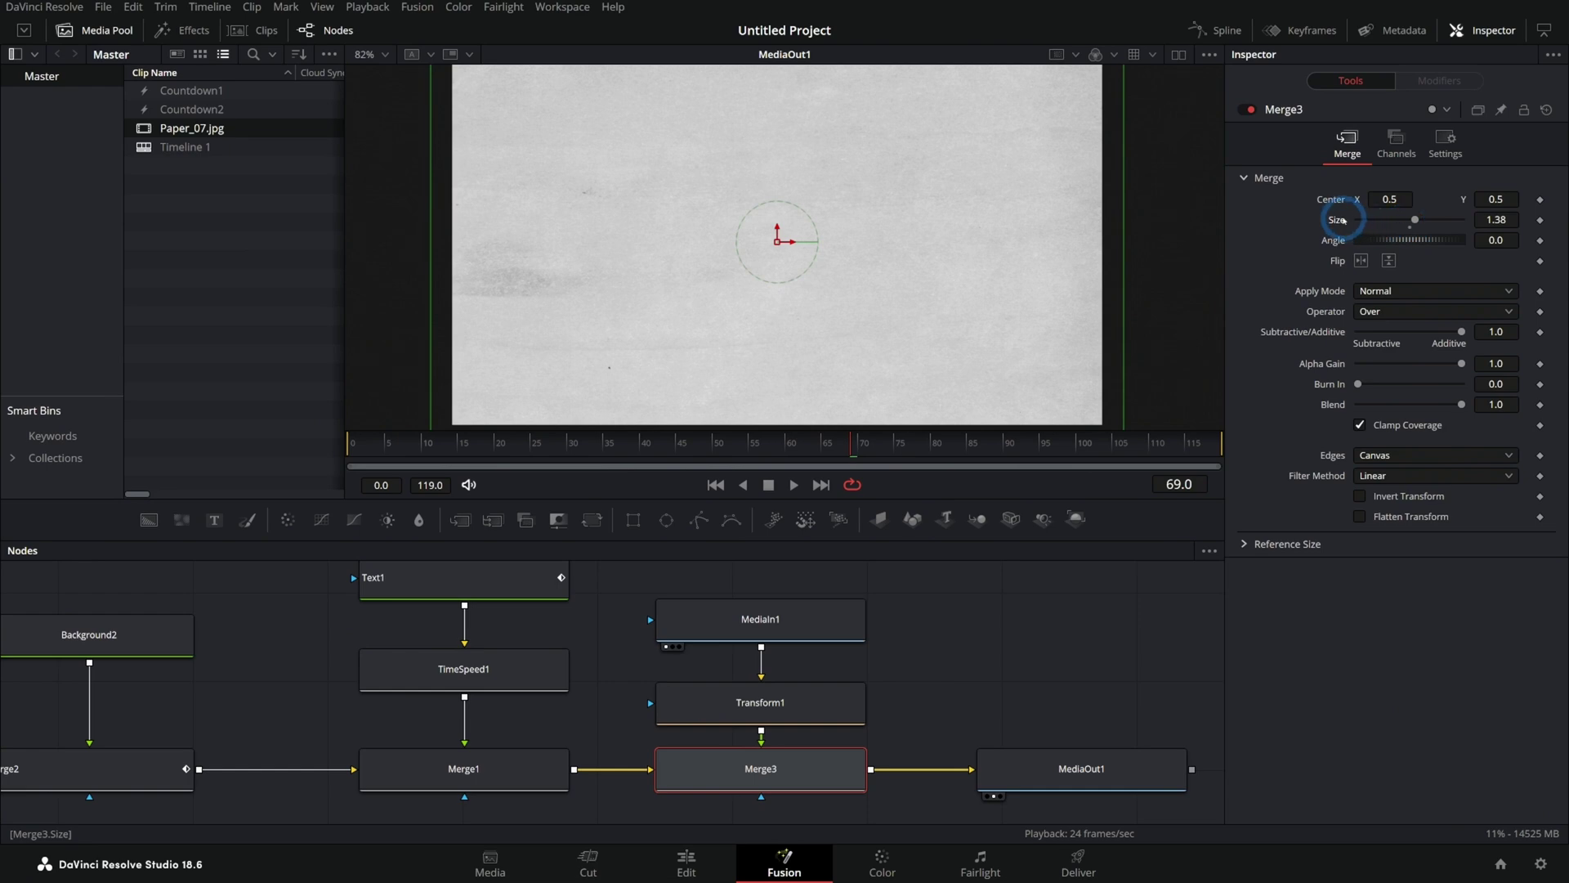
double_click(1339, 219)
Scale the paper texture to 1.38 in Transform1, and change Merge3's apply mode to blend the texture into the countdown
left_click(827, 692)
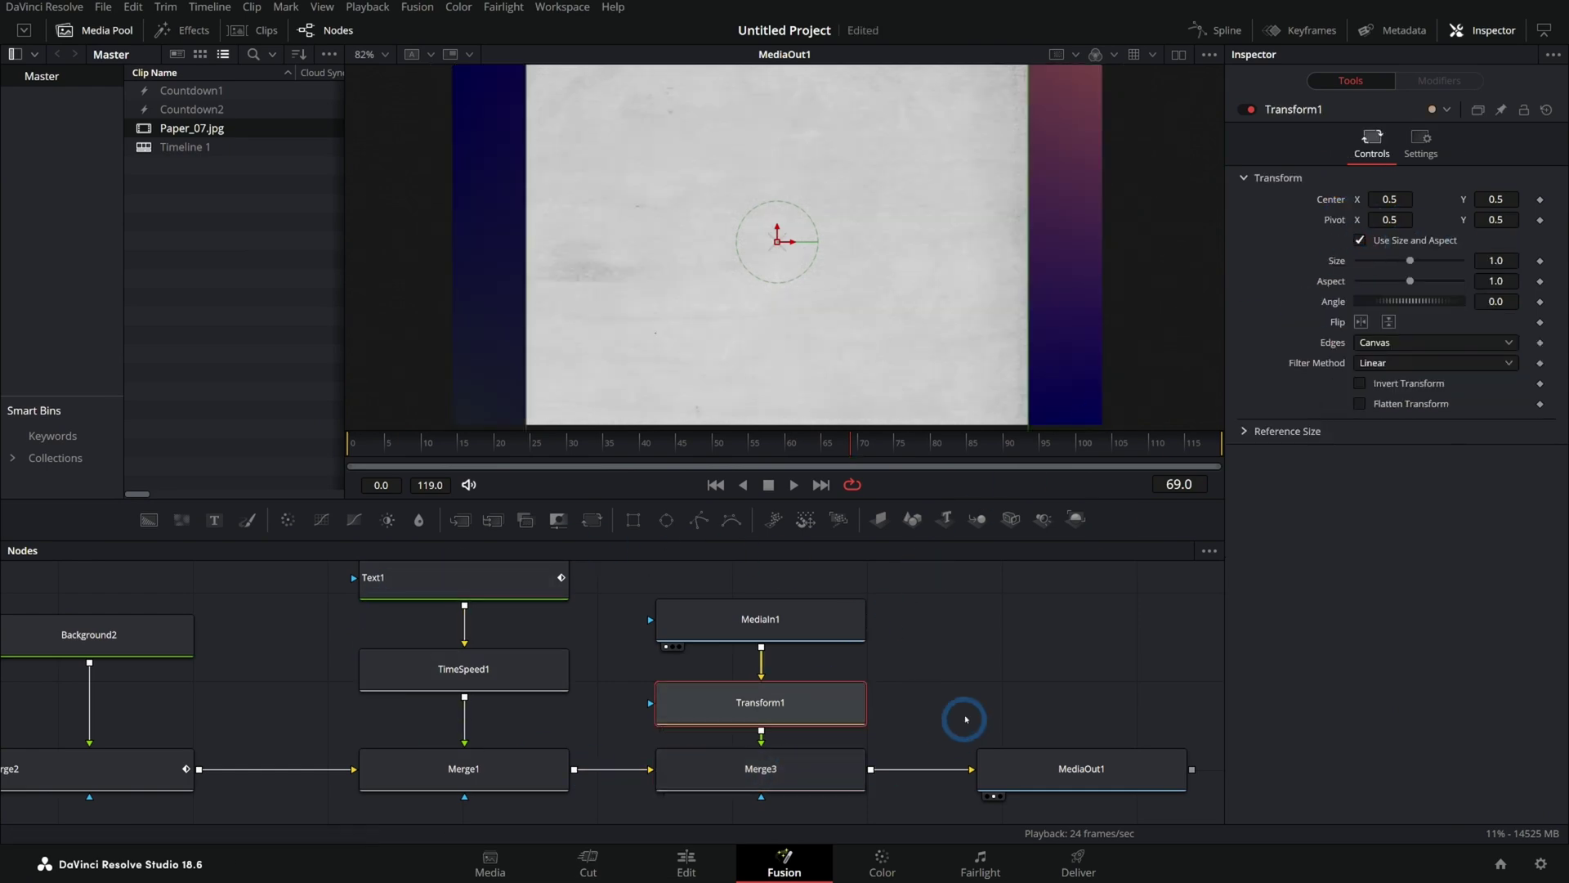
left_click_drag(1410, 260, 1418, 267)
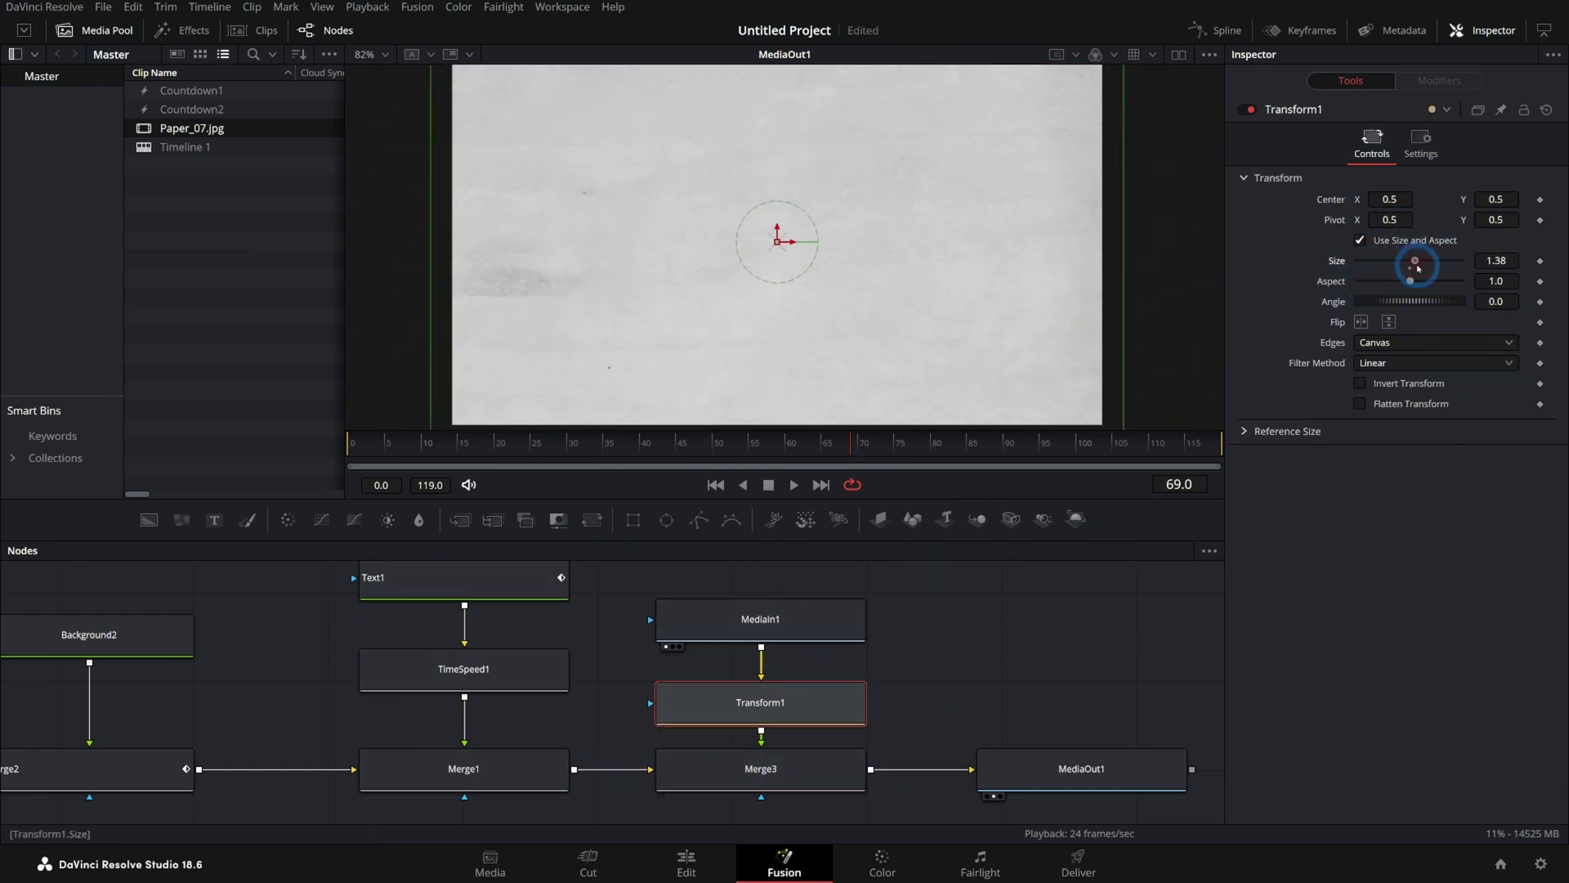
left_click(854, 764)
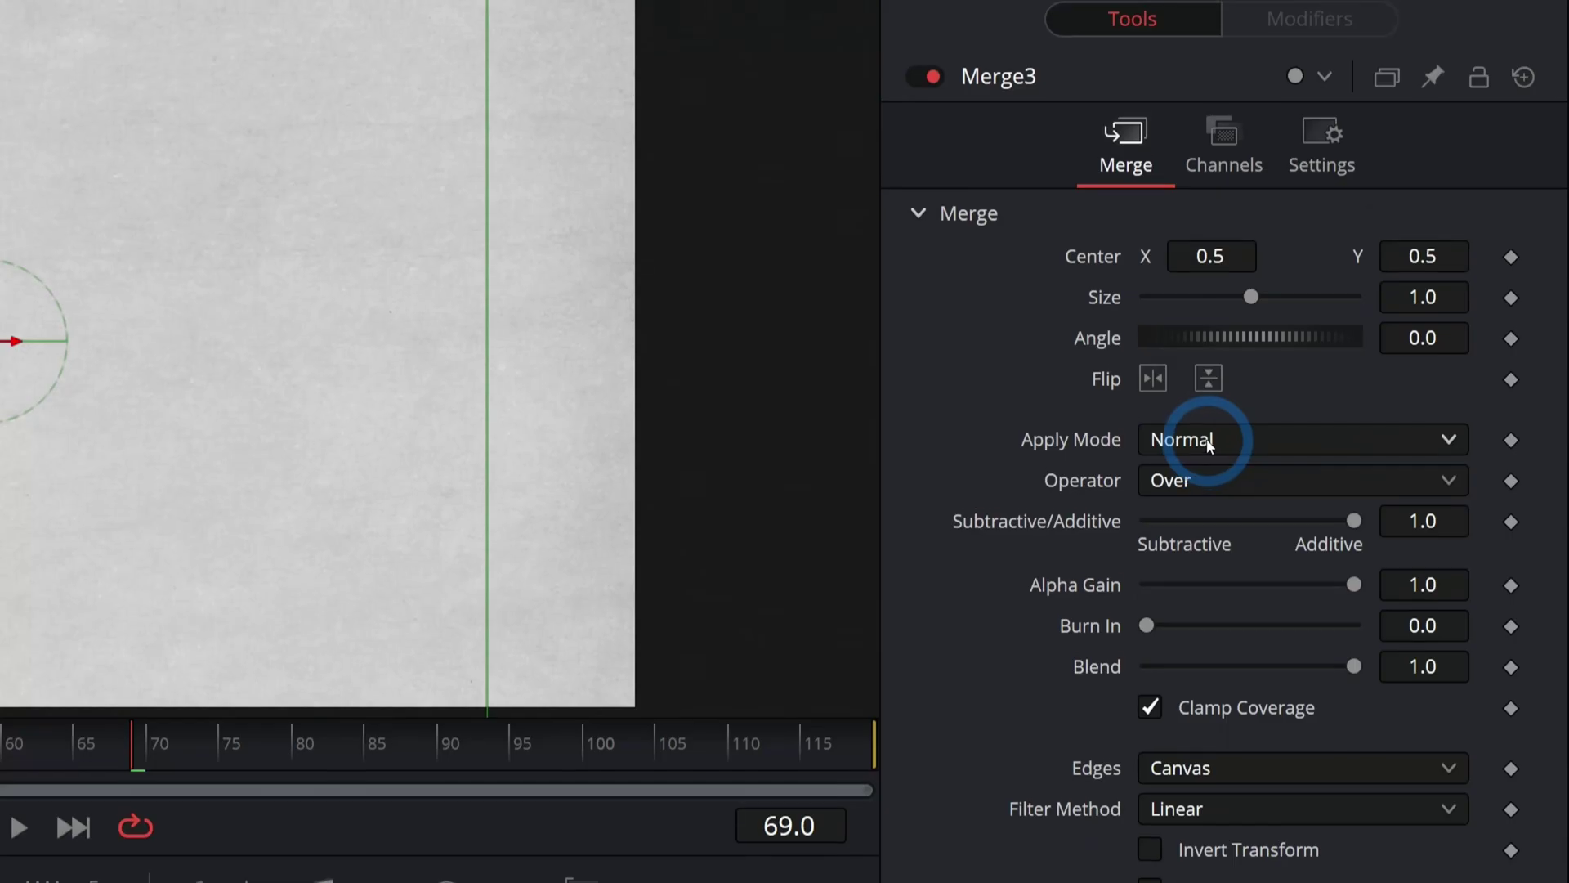
left_click(1379, 291)
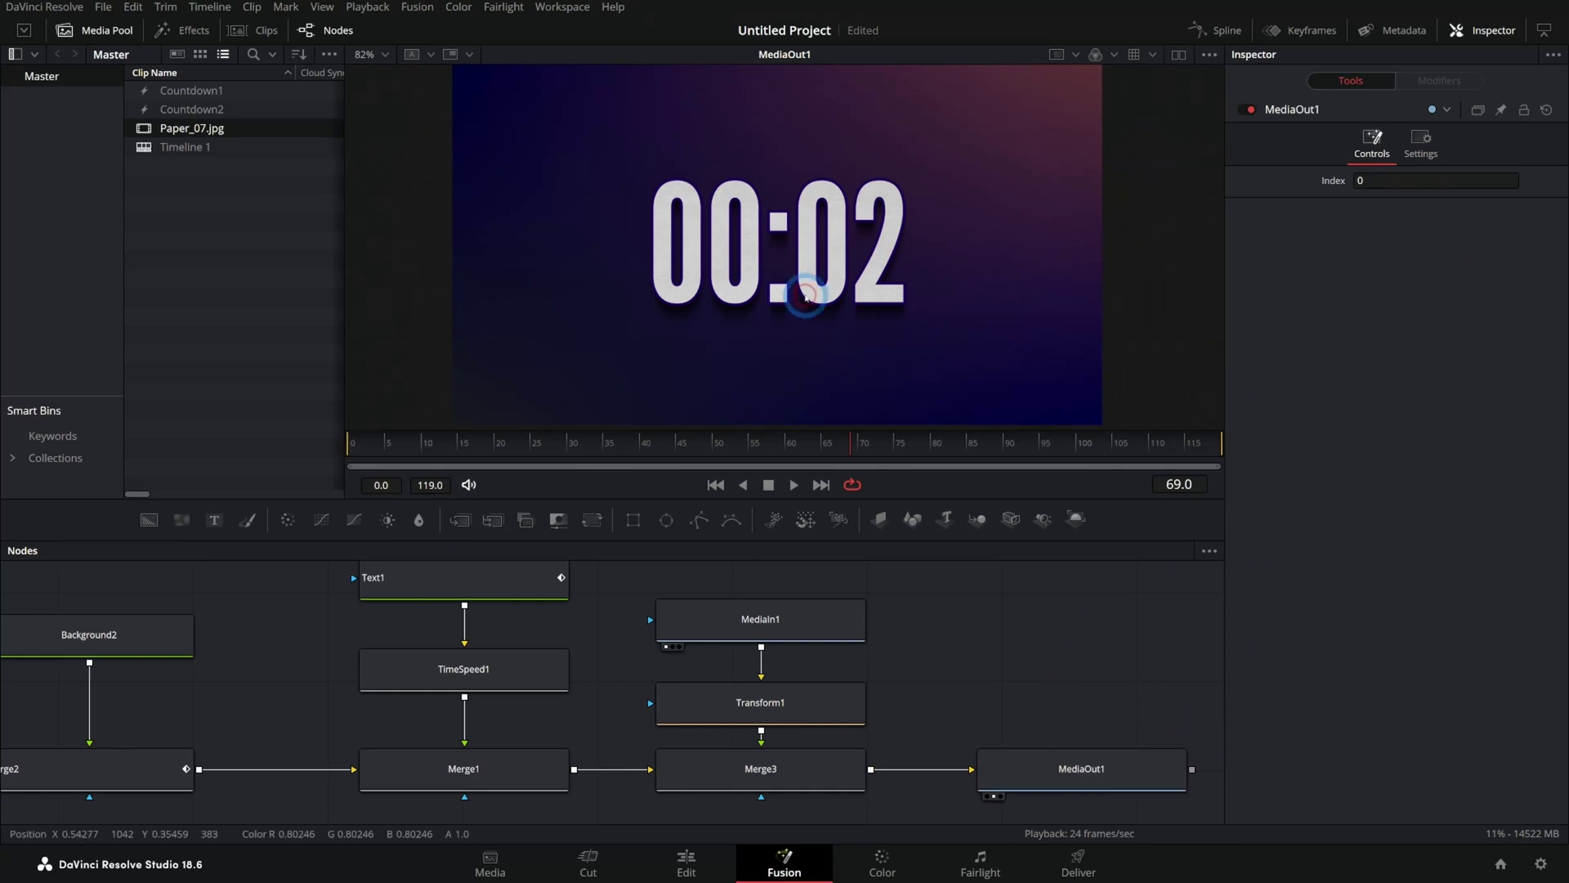
scroll(791, 286, "up", 5)
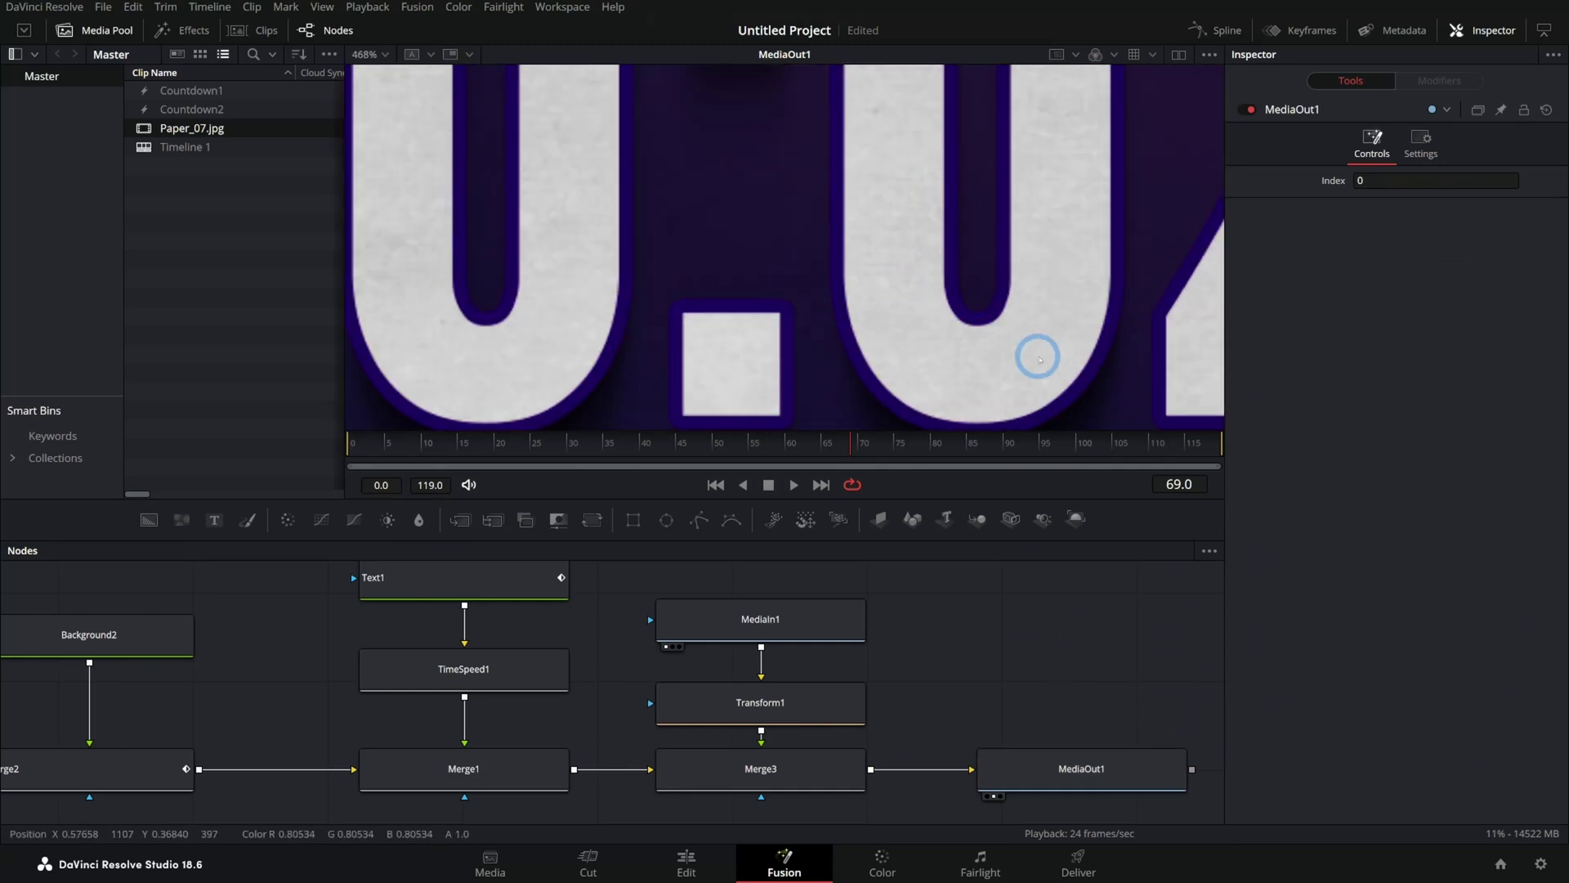
scroll(916, 267, "down", 4)
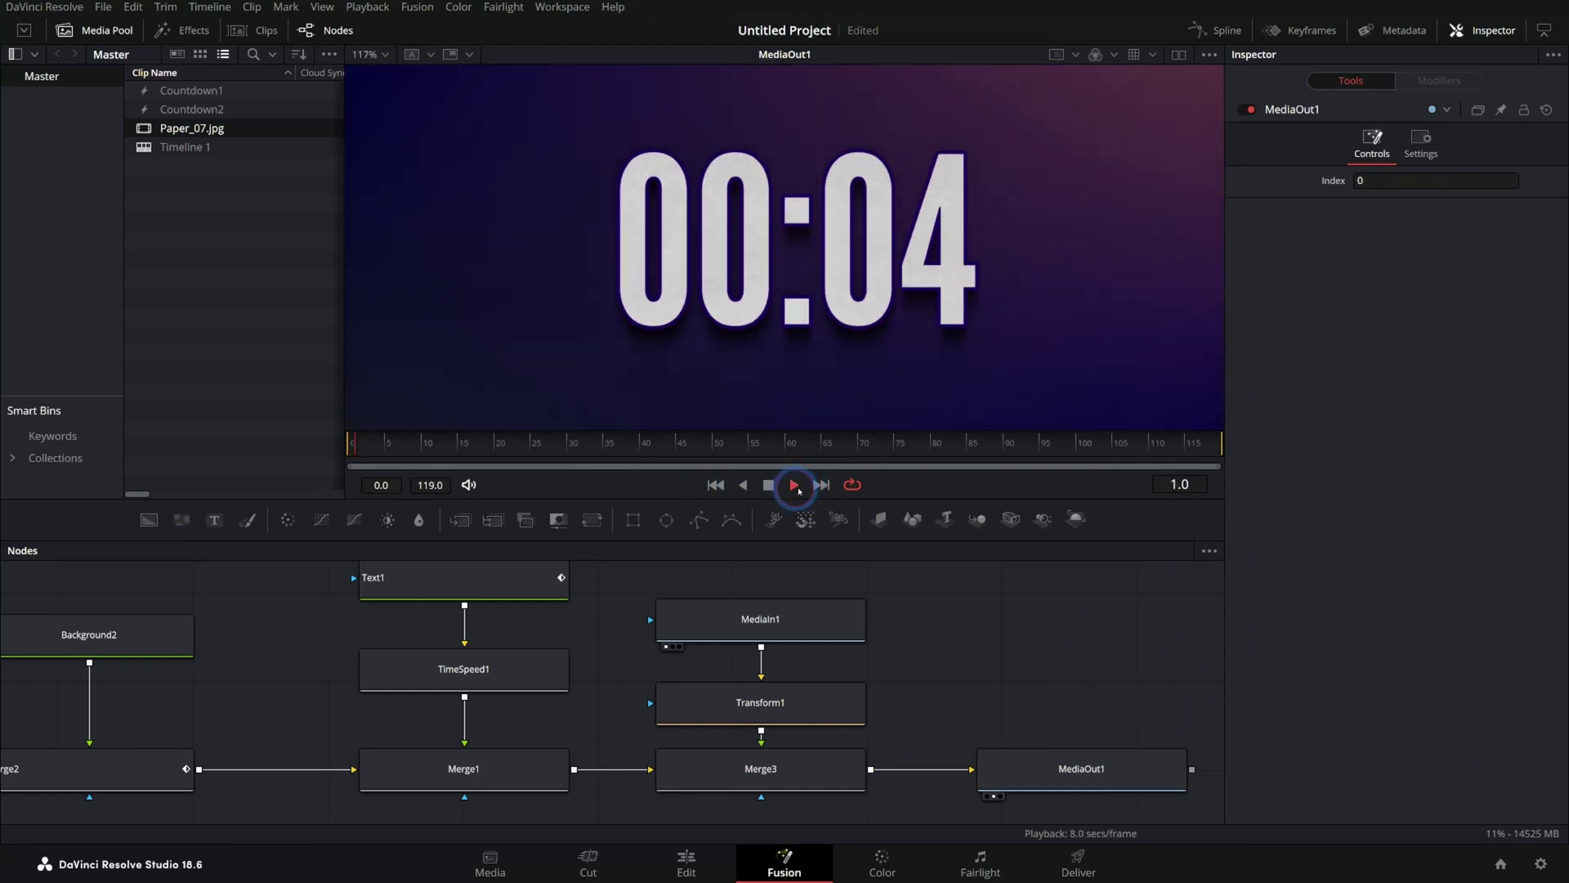
scroll(938, 361, "down", 1)
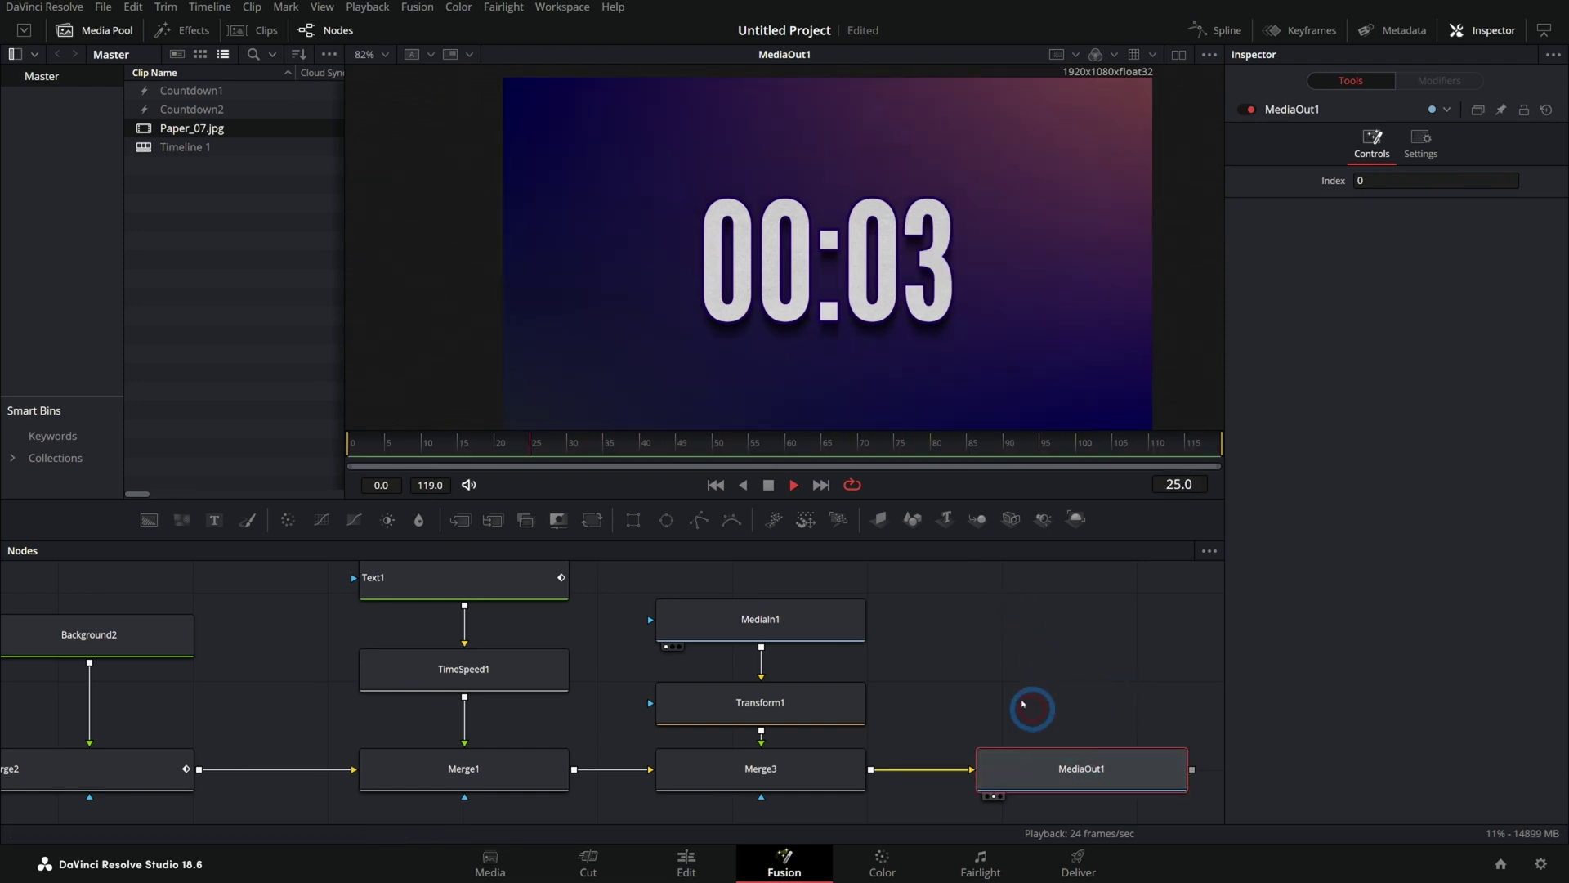
Move Text1 and TimeSpeed1 higher in the node graph and insert a Transform node between TimeSpeed1 and Merge1
left_click_drag(934, 615, 1032, 672)
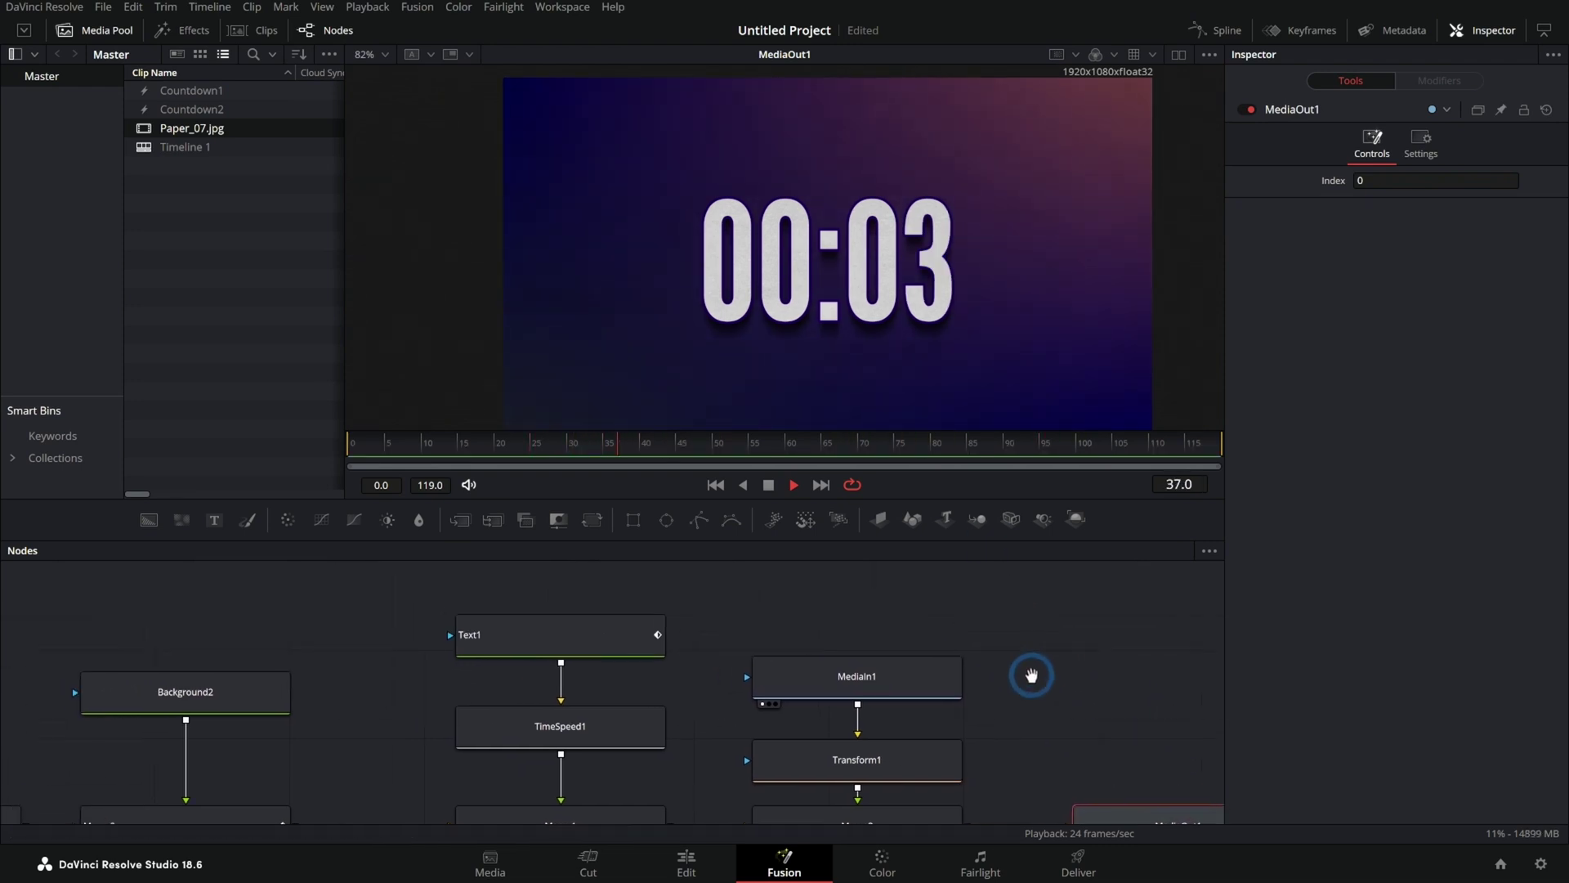
left_click_drag(718, 596, 628, 654)
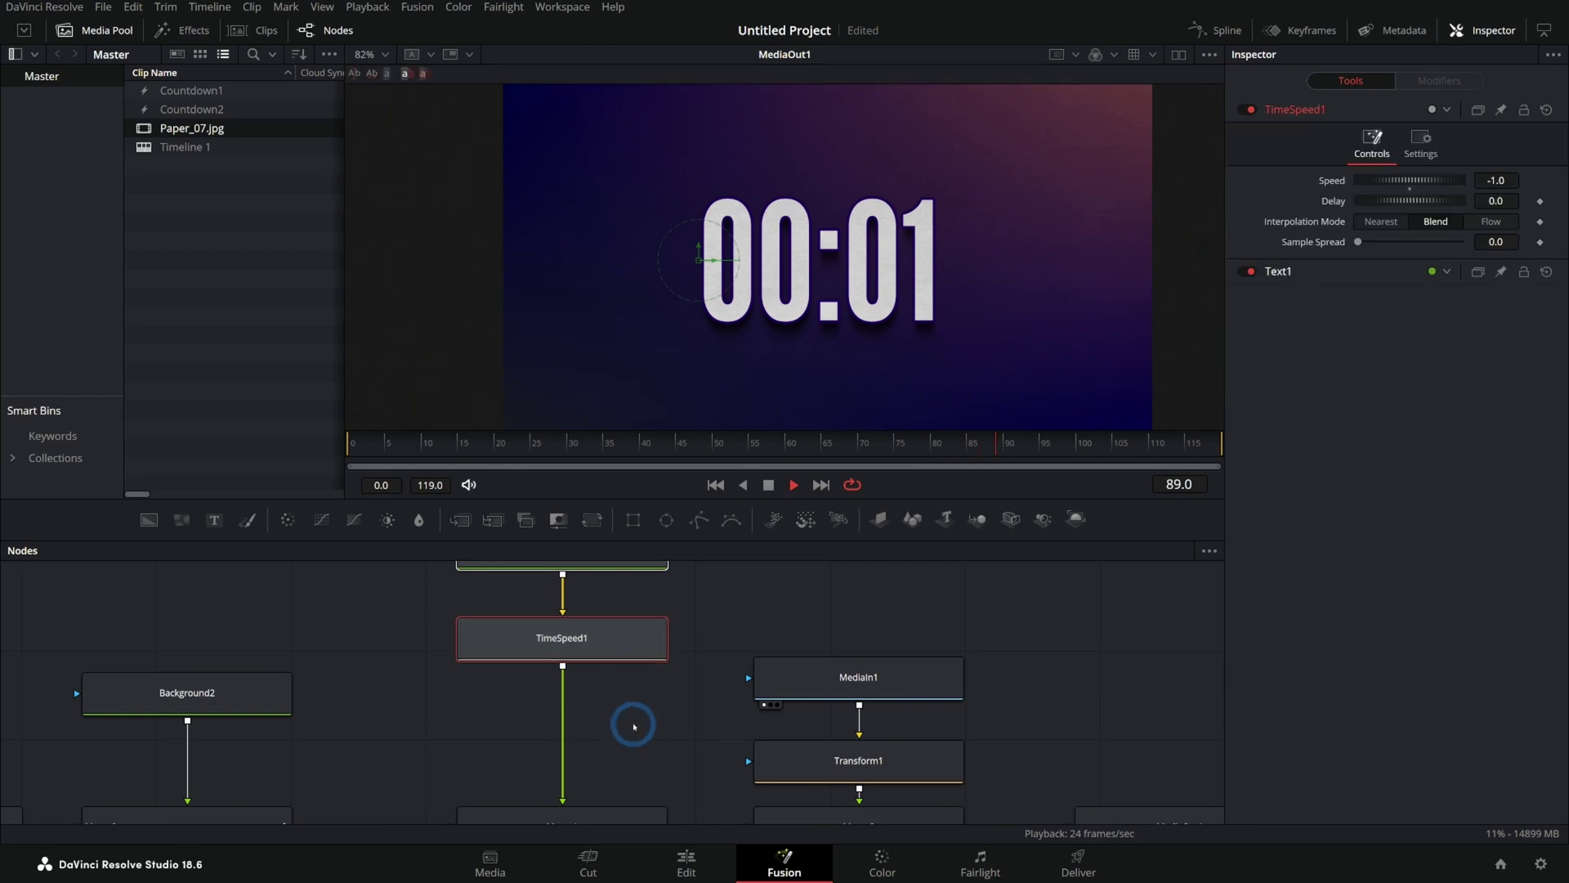
left_click(635, 727)
left_click_drag(594, 530, 604, 735)
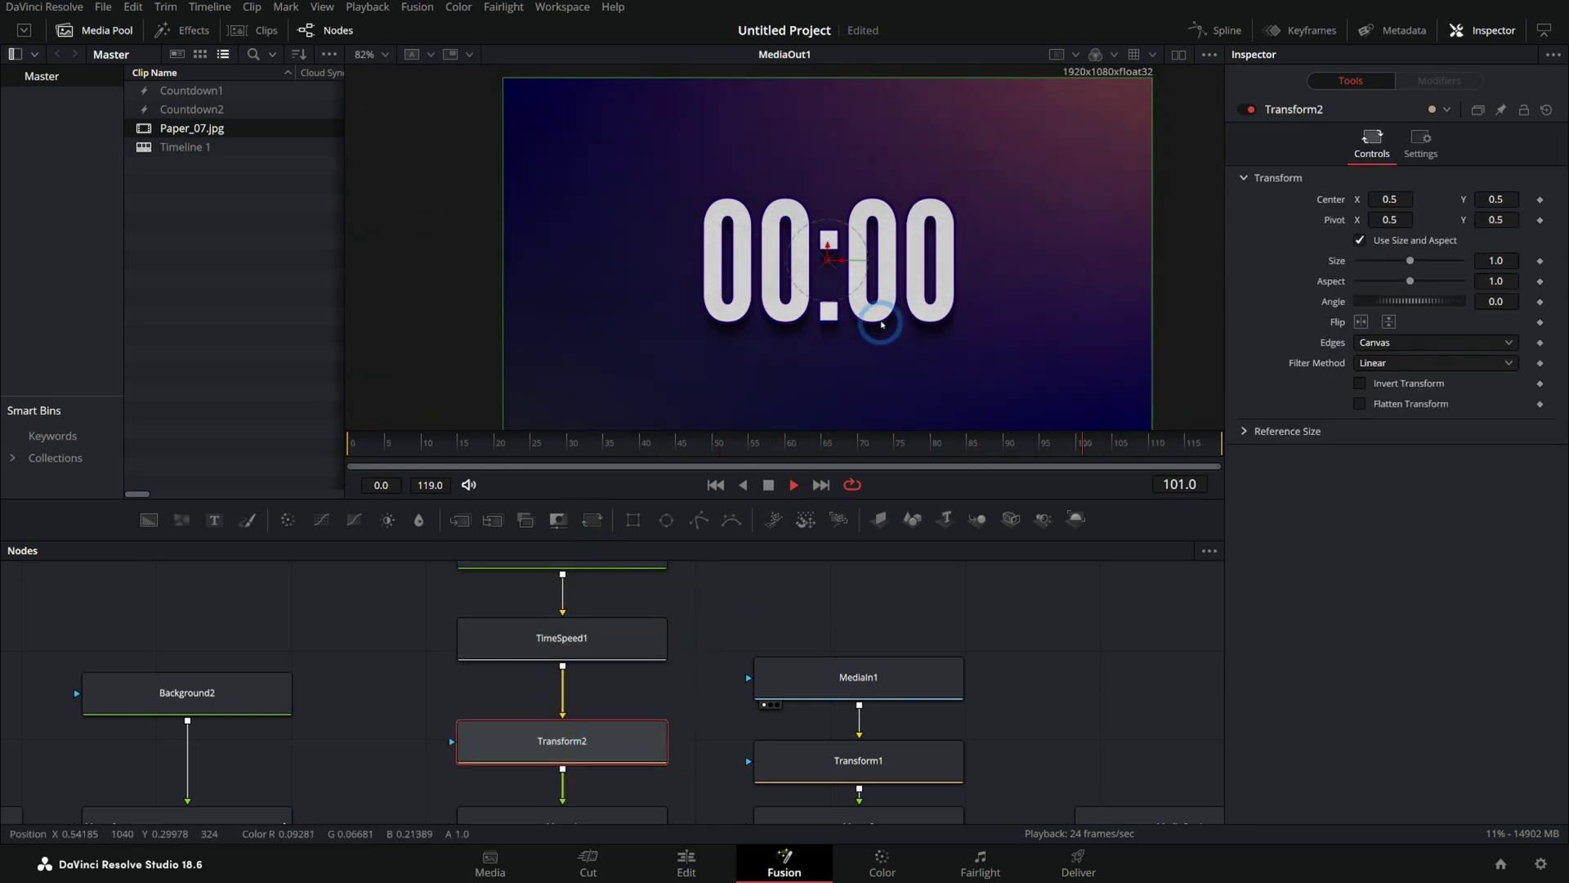
key("space")
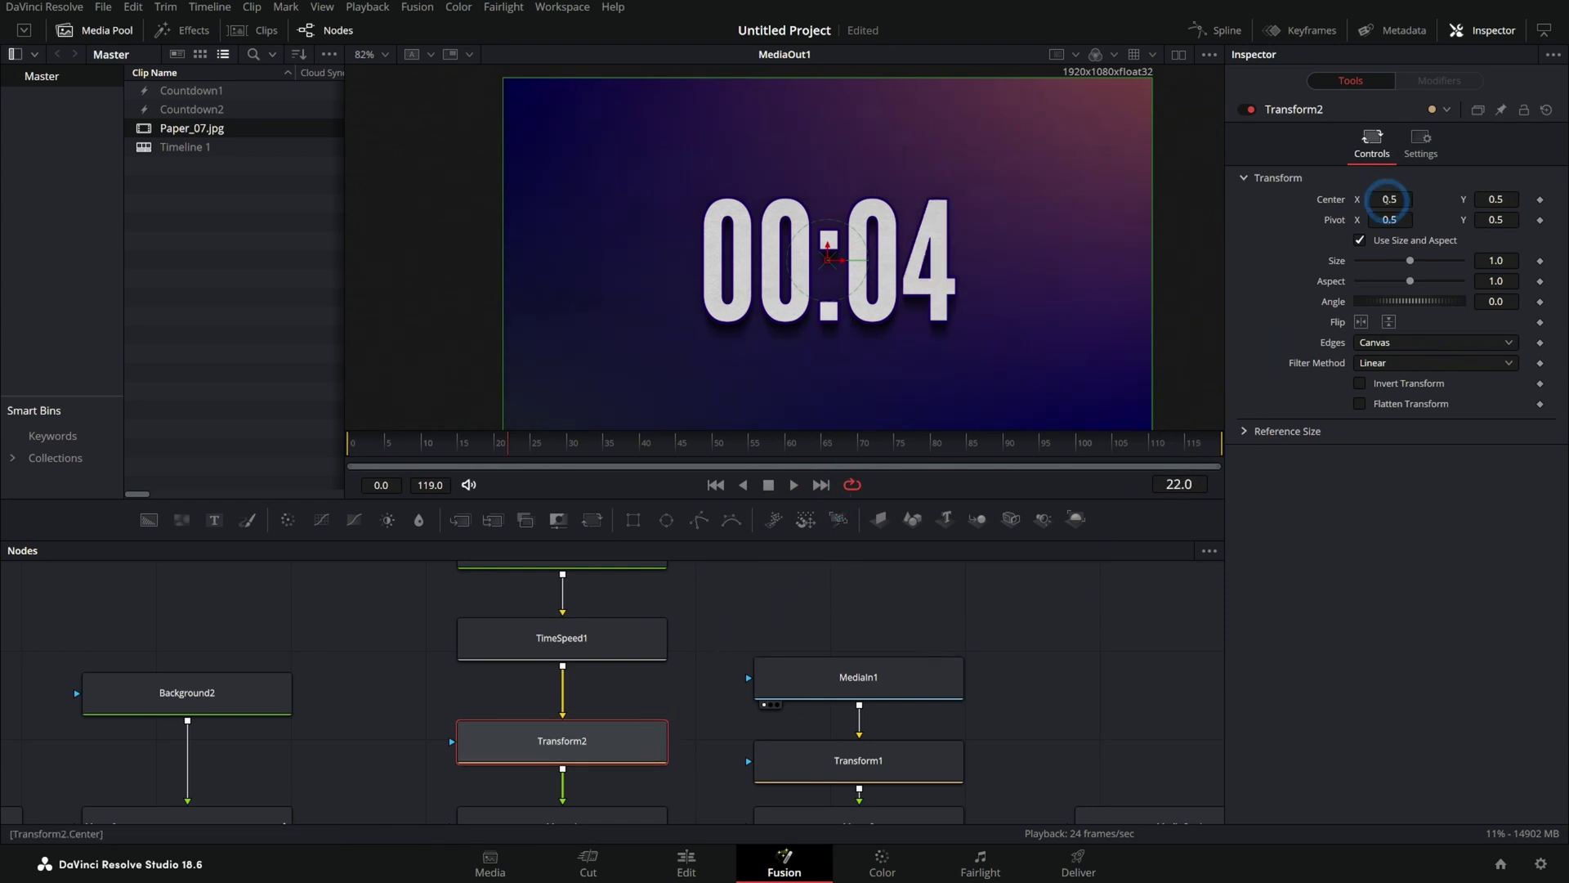
Apply a Perturb modifier to Transform2's Center and play the composition from the start to preview the motion
mouse_move(1390, 198)
left_mouse_down()
mouse_move(1309, 217)
mouse_move(1383, 202)
left_mouse_up()
double_click(1321, 202)
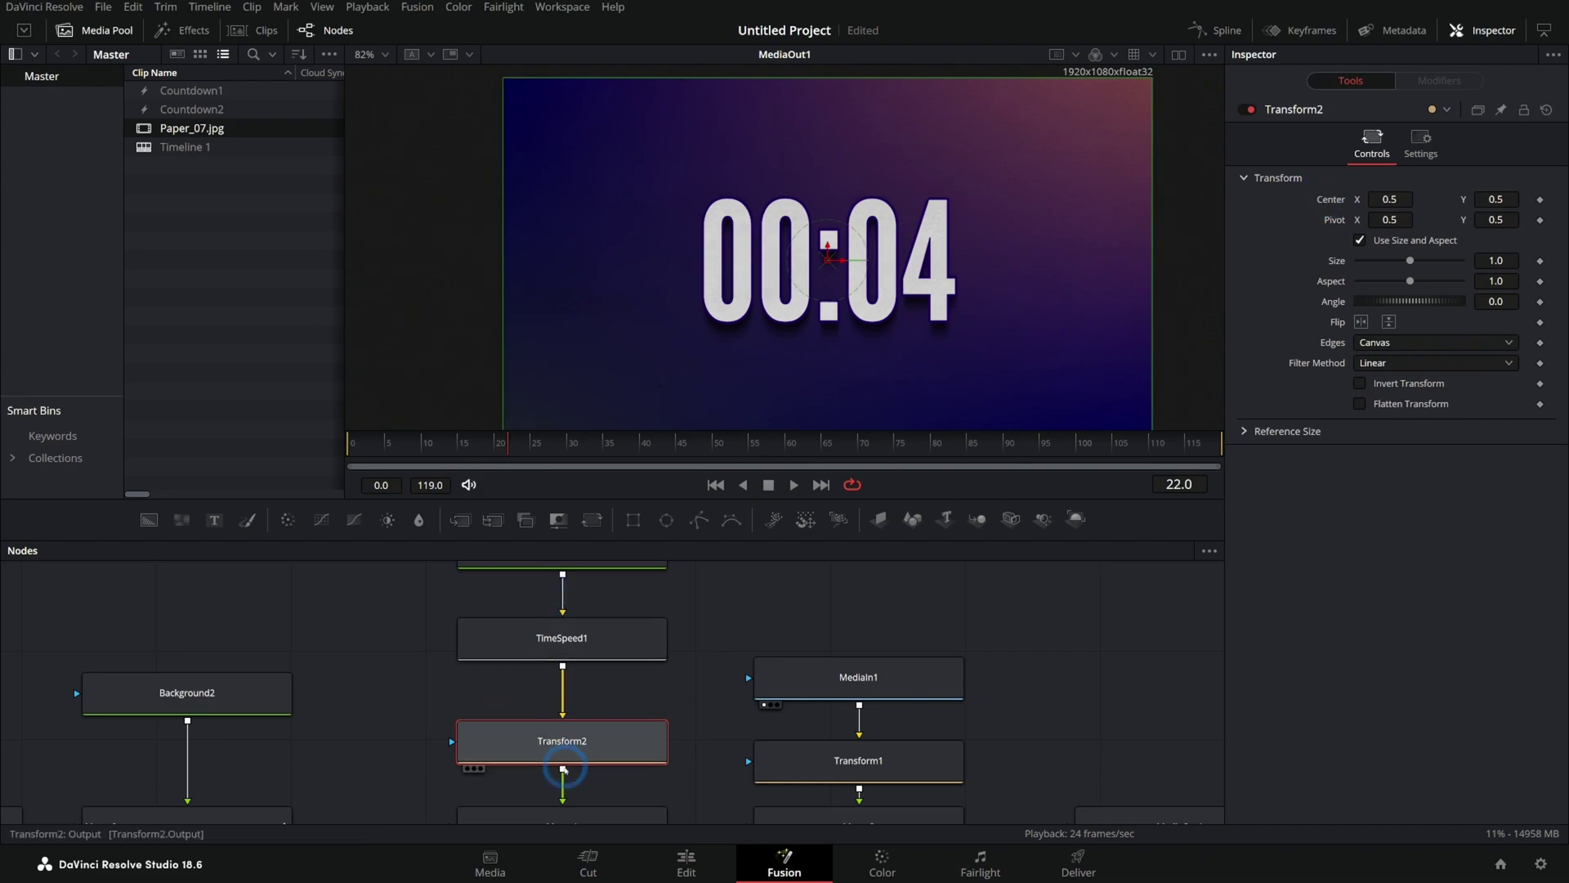
right_click(1332, 201)
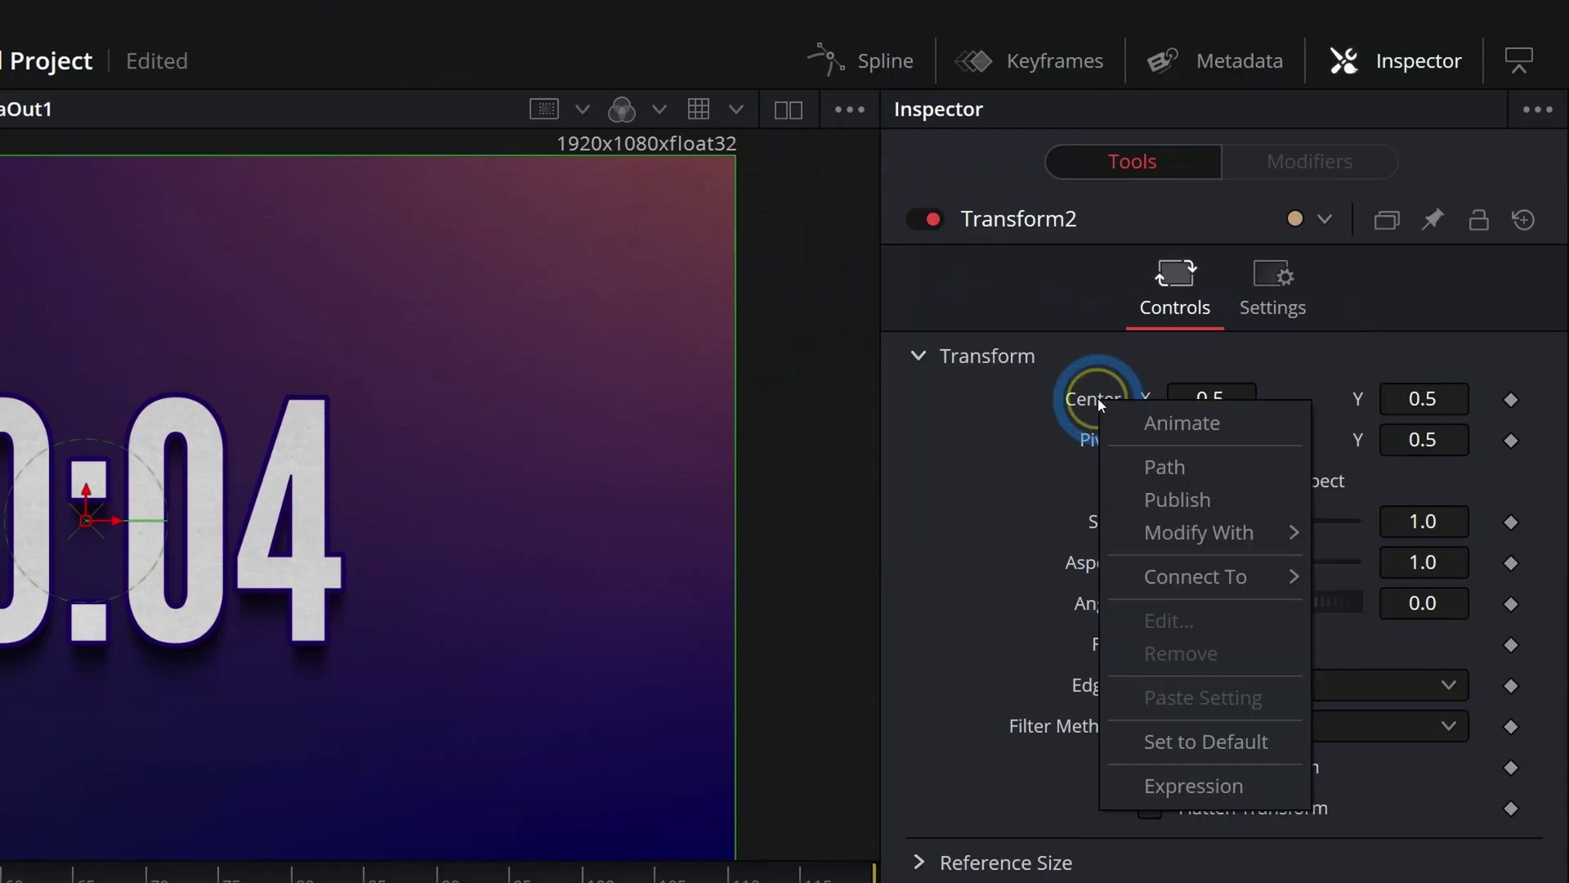
mouse_move(1385, 276)
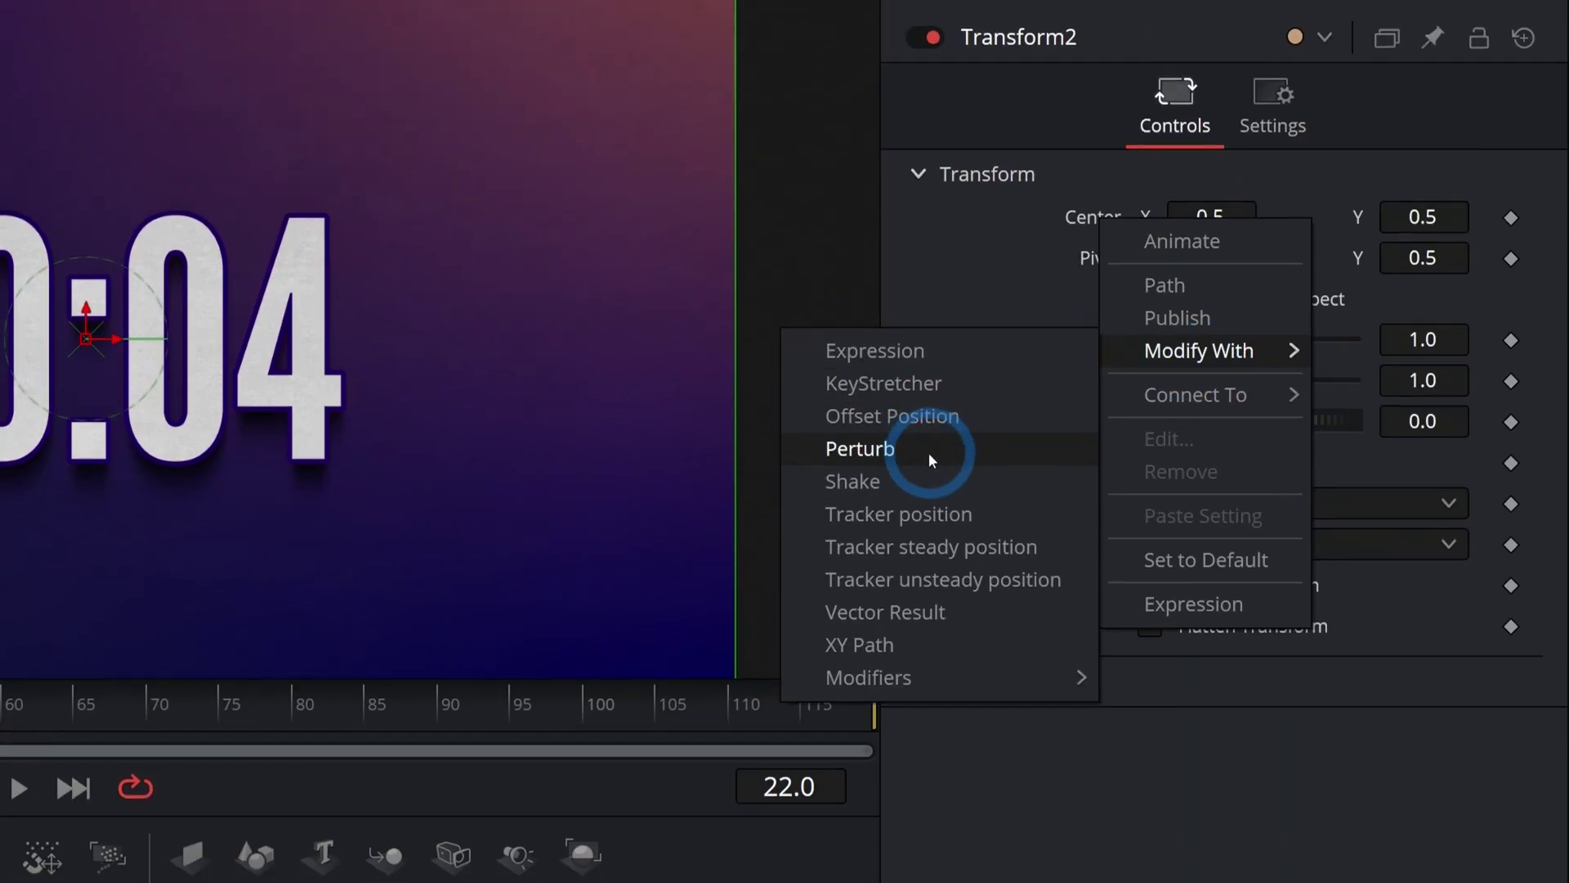
left_click(928, 527)
left_click(716, 485)
left_click(794, 484)
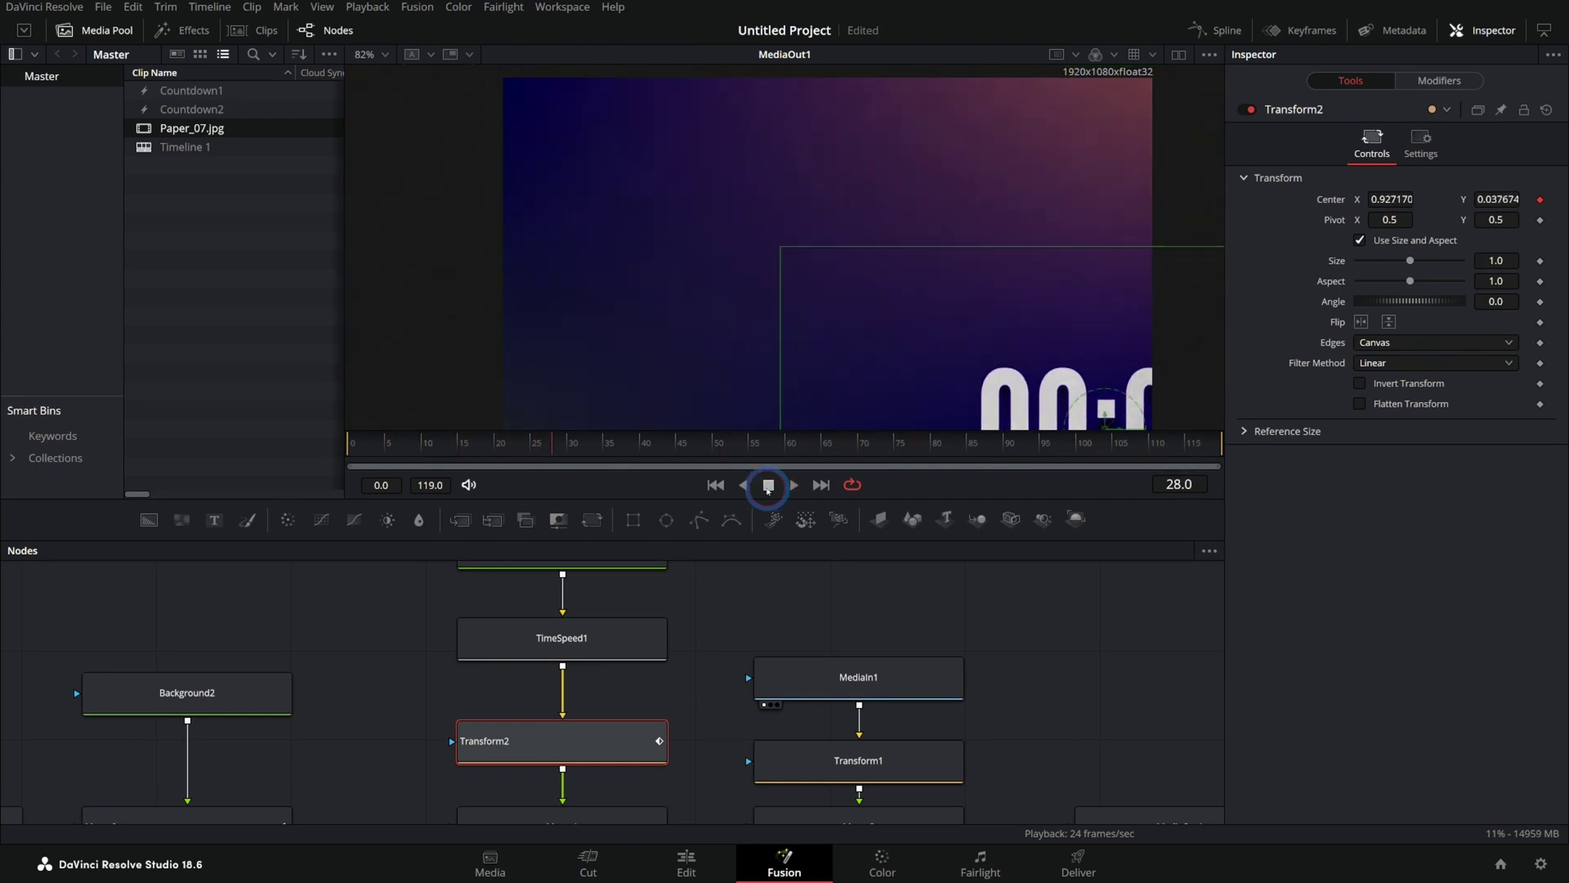
left_click(783, 456)
Reduce Perturb2's strength to 0.05 and speed to 0.12 during playback
left_click(1441, 81)
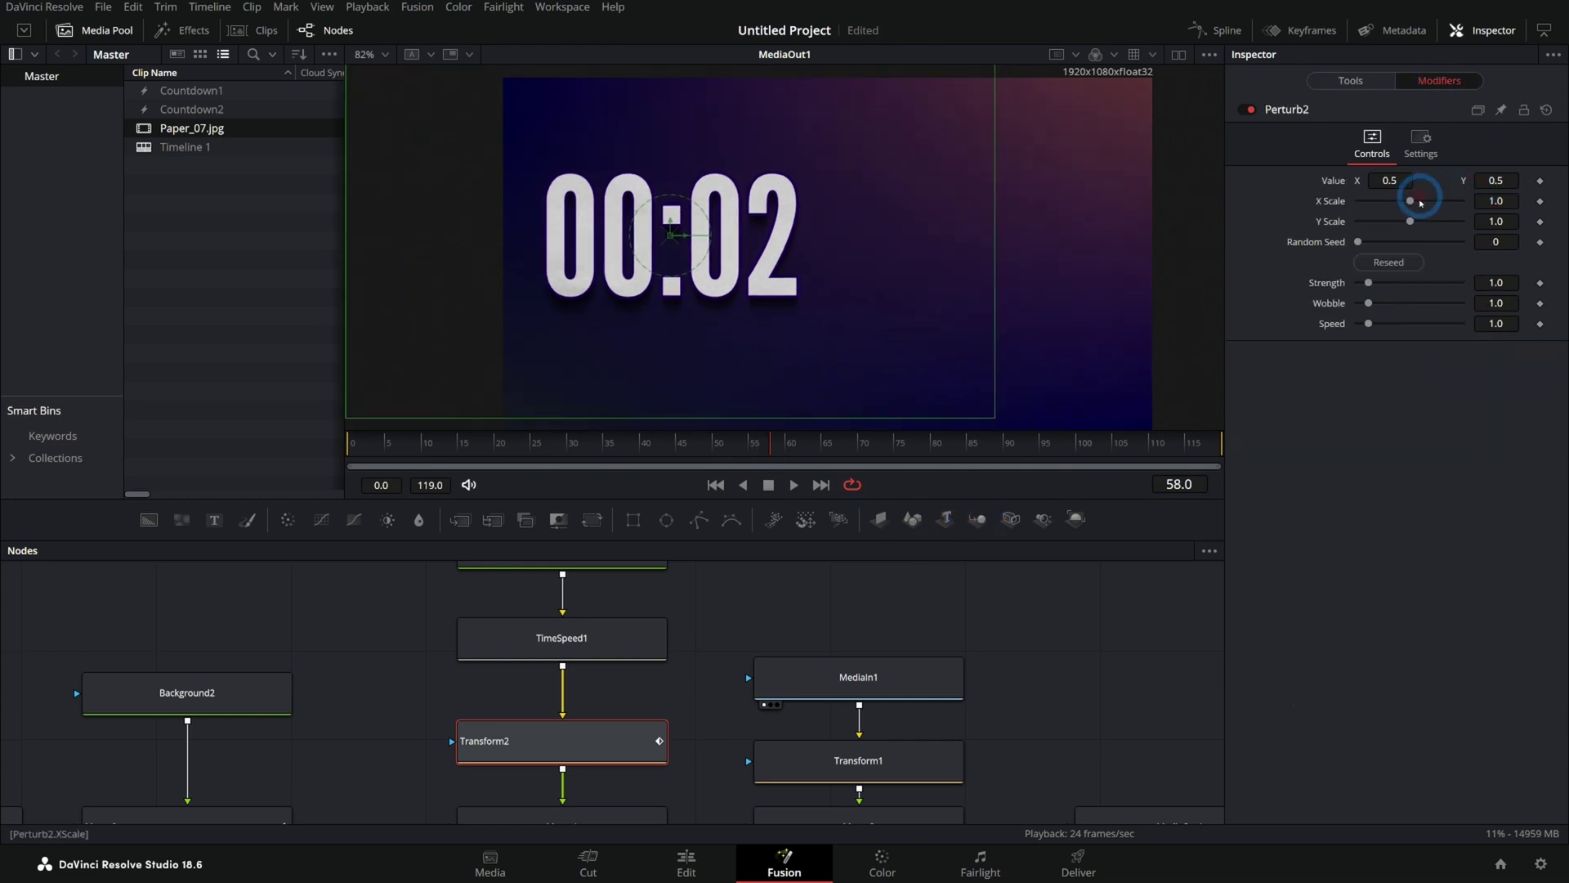
left_click_drag(1369, 285, 1357, 285)
left_click(1192, 352)
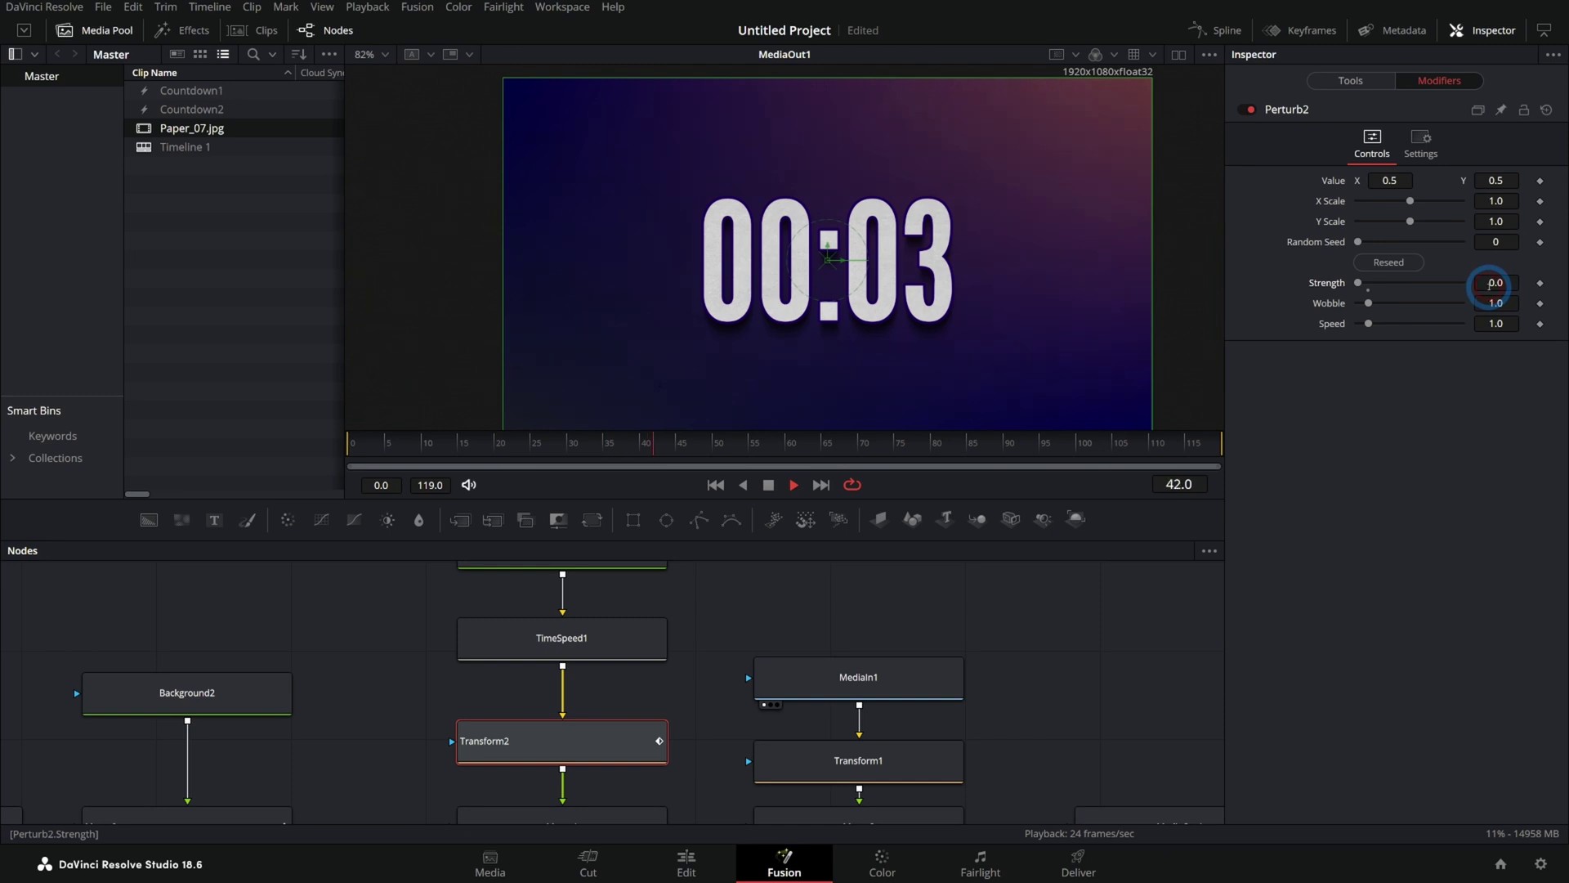
left_click_drag(1489, 286, 1493, 285)
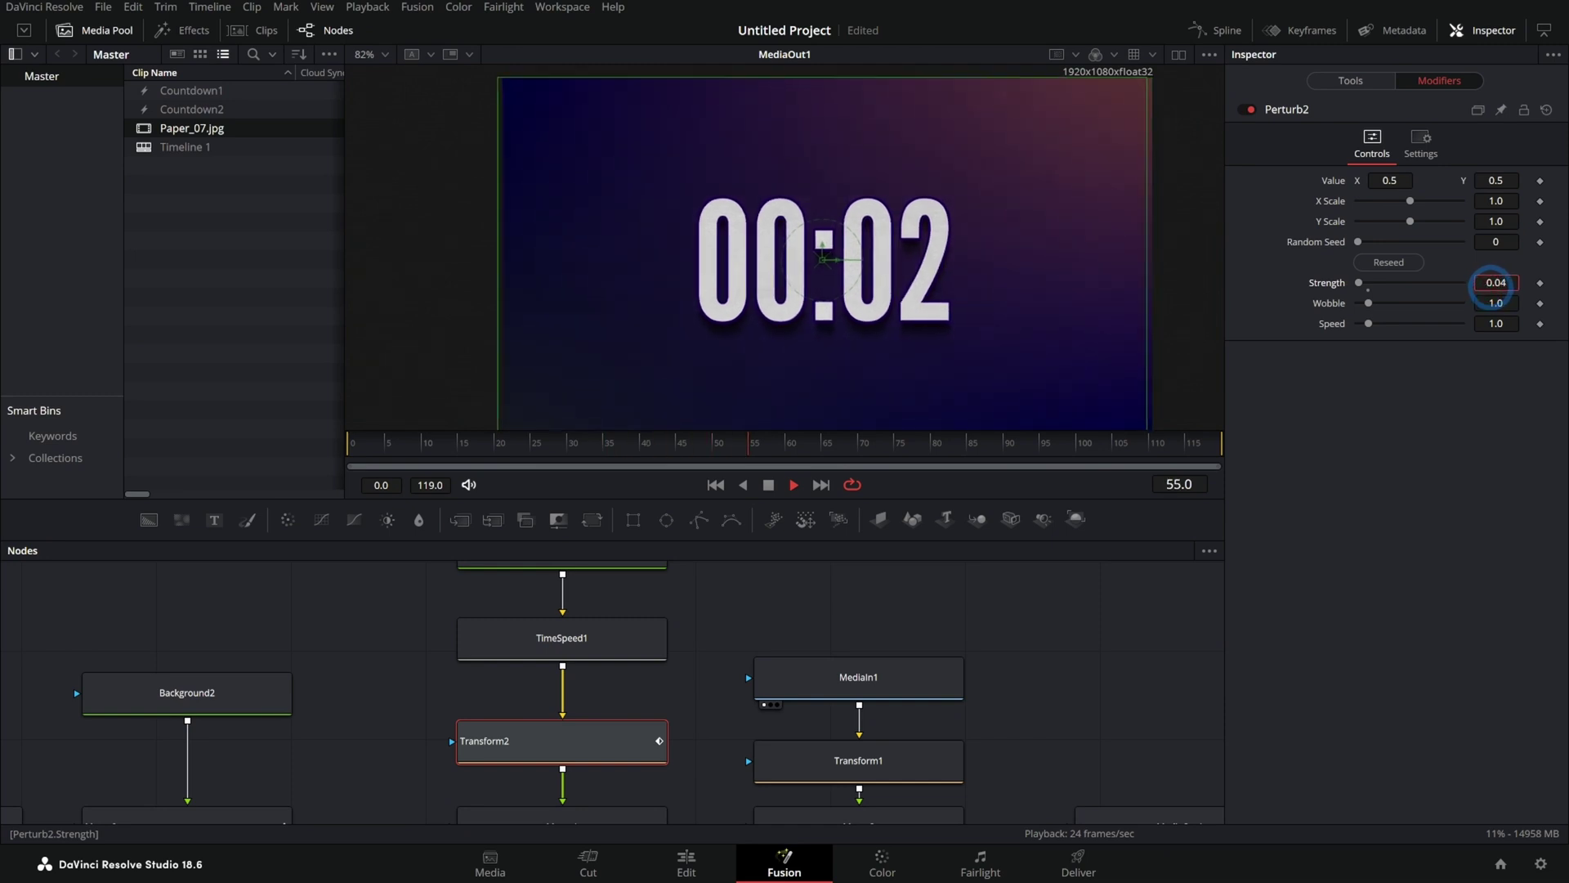
mouse_move(1492, 325)
left_mouse_down()
mouse_move(1408, 331)
mouse_move(1497, 325)
left_mouse_up()
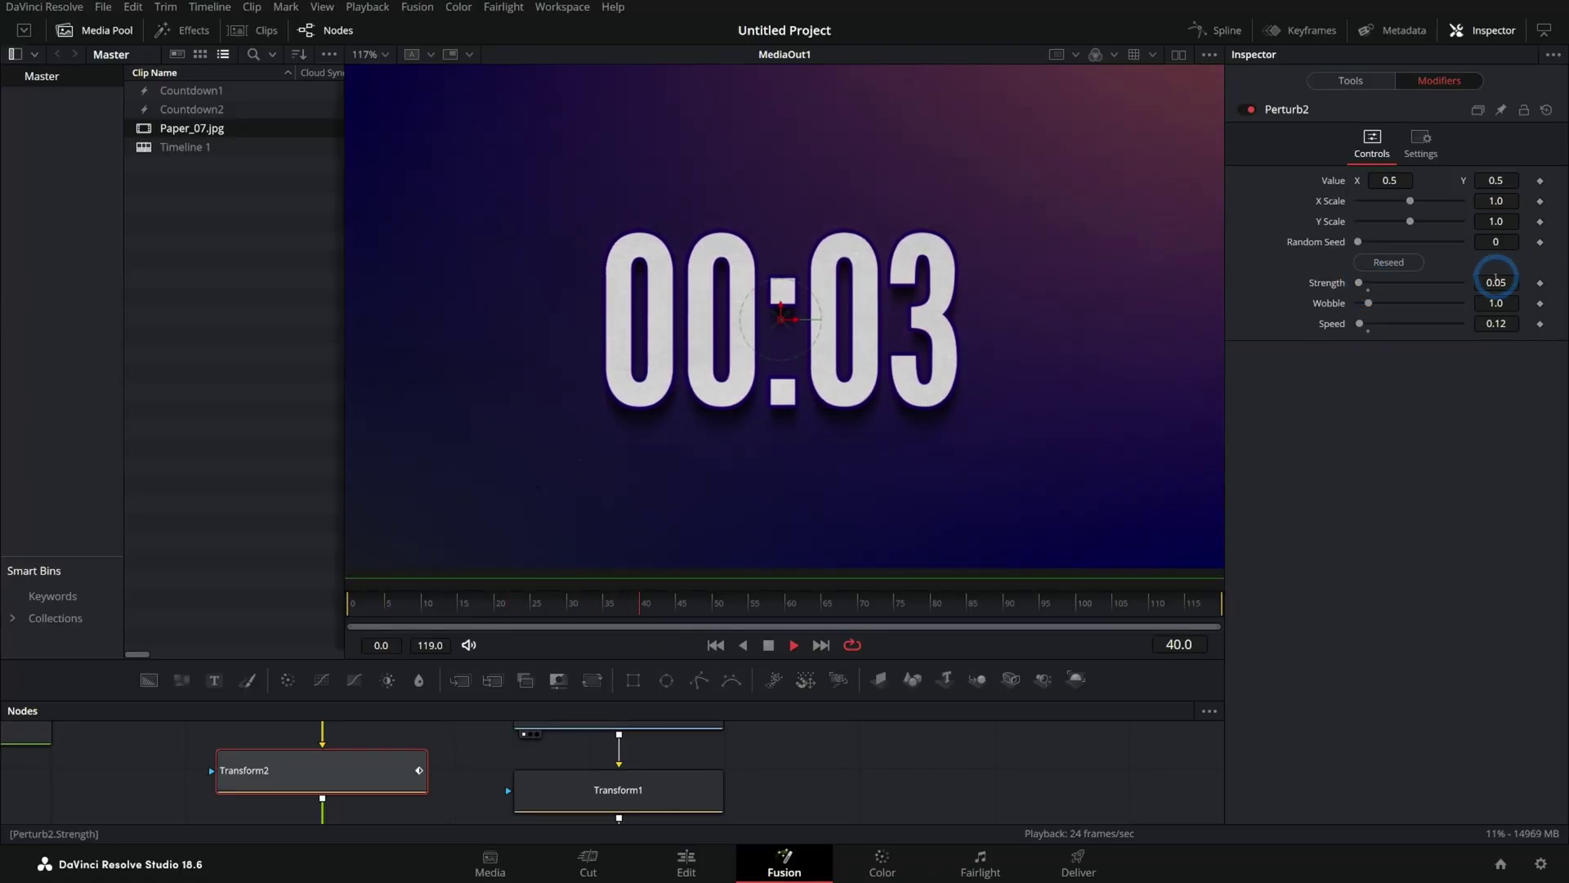
Fine-tune Transform2's Perturb modifier to strength 0.05 and speed 0.28 while viewing the whole frame in playback
double_click(1496, 282)
type("0.1")
key("Return")
scroll(1014, 388, "down", 2)
left_click_drag(941, 762, 778, 725)
left_click(791, 807)
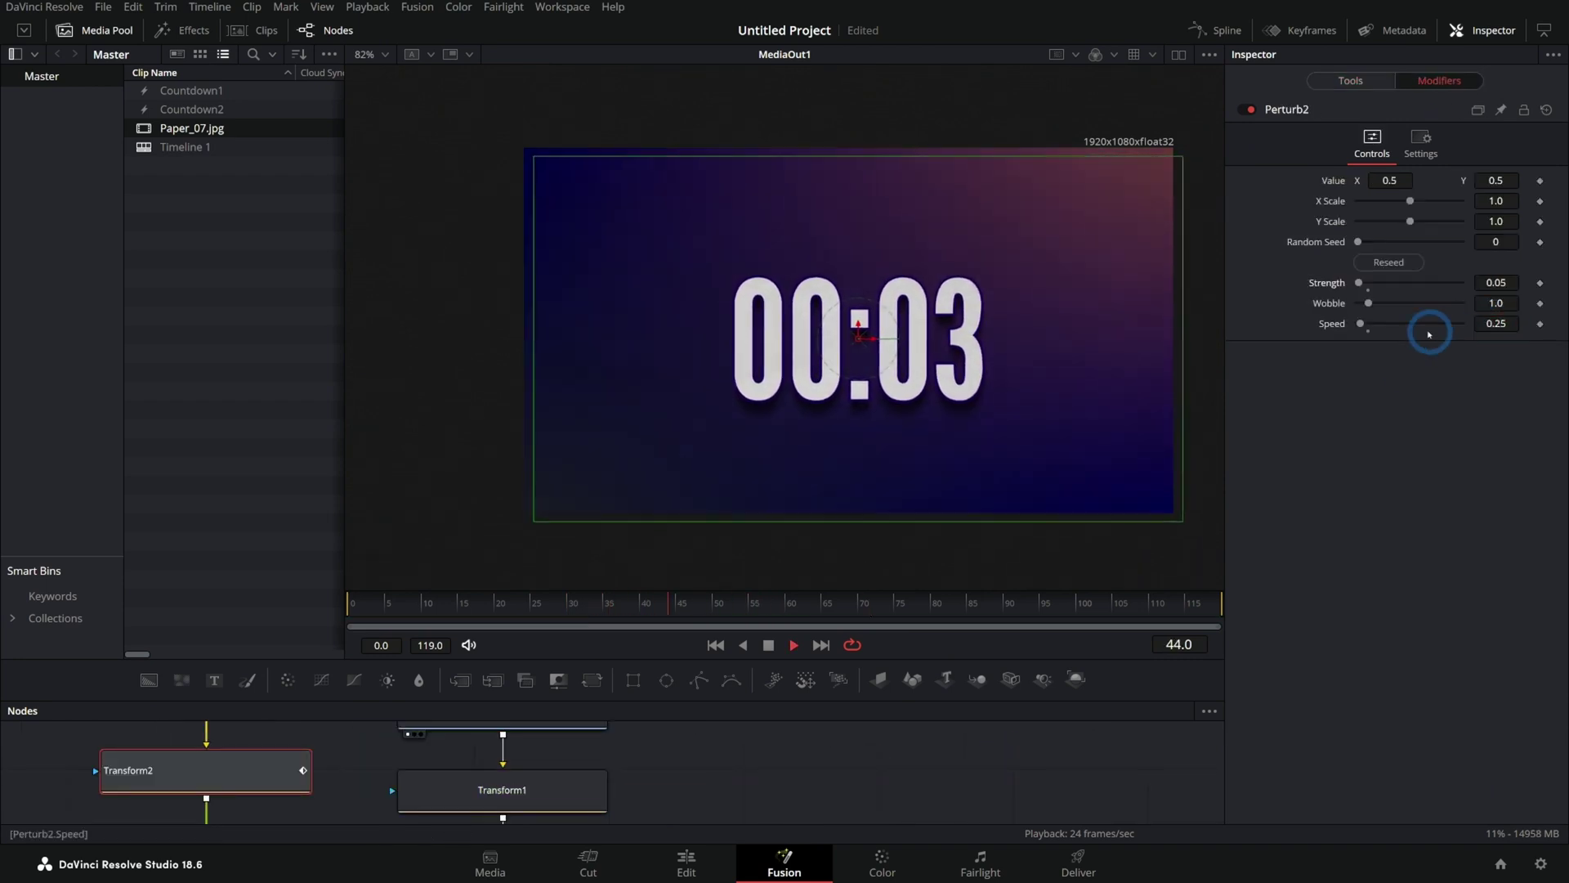
left_click_drag(1497, 324, 1500, 325)
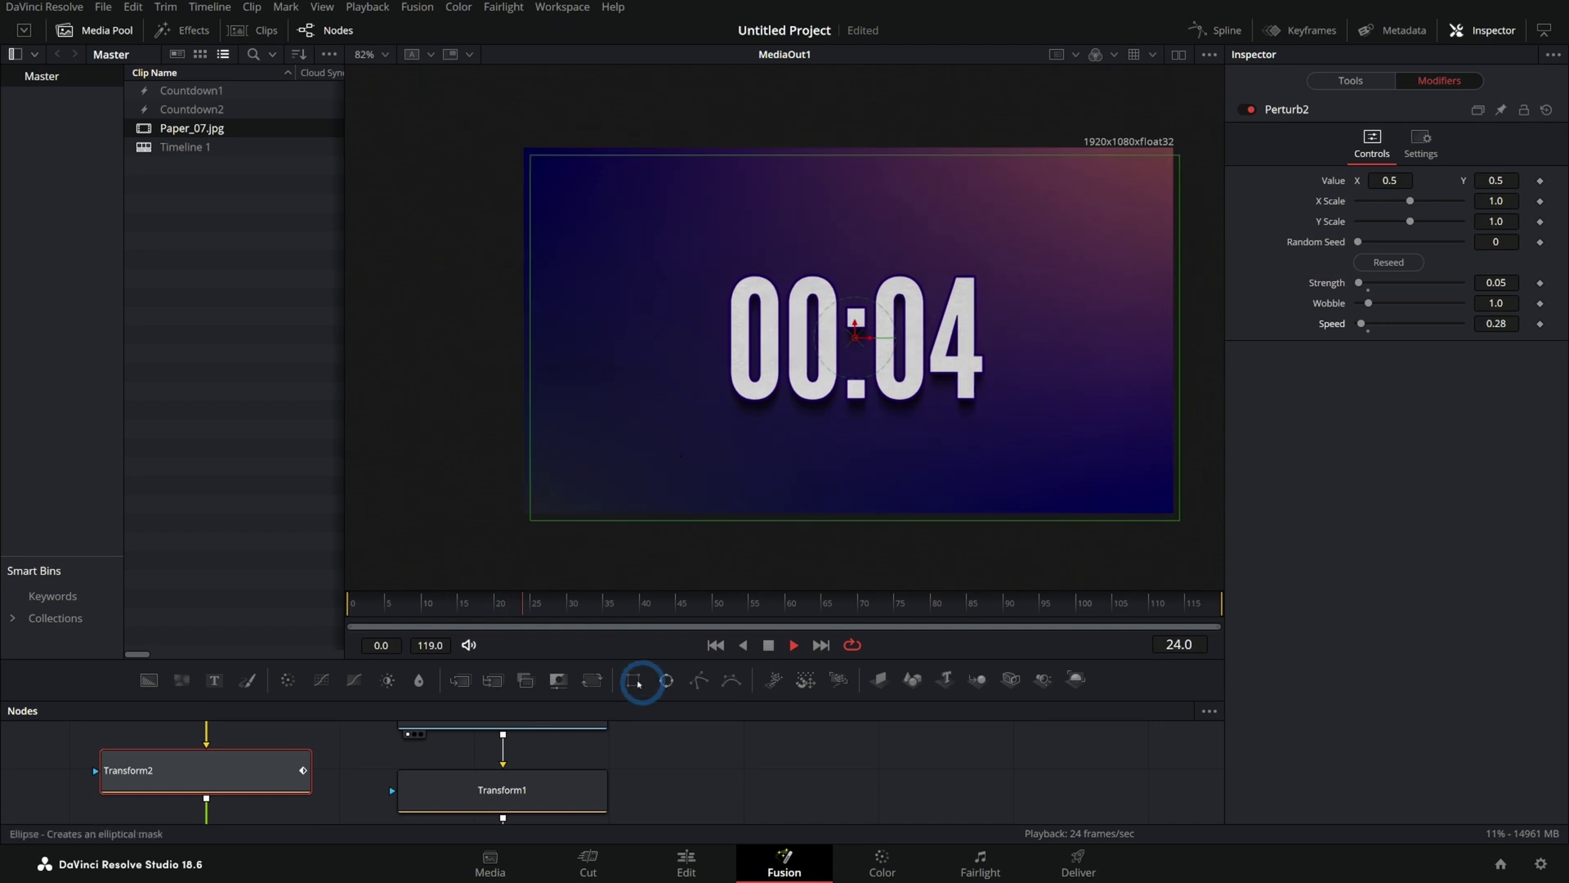
On the Edit page, place Countdown2 on video track V1, extended to about 43 seconds, and play it back
key("shift+4")
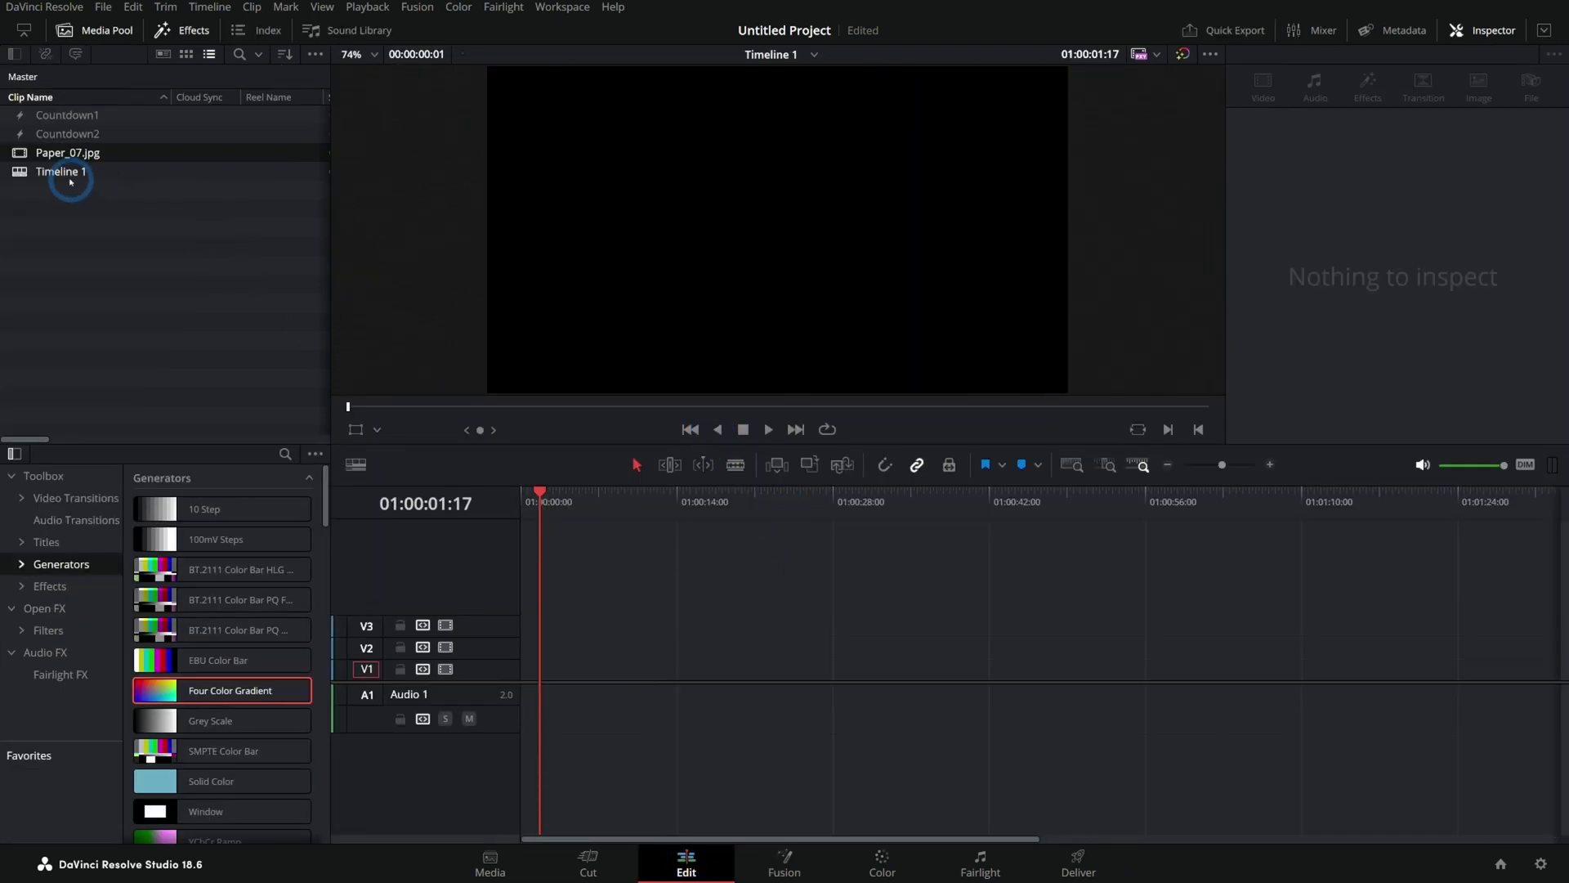
left_click_drag(22, 135, 1088, 705)
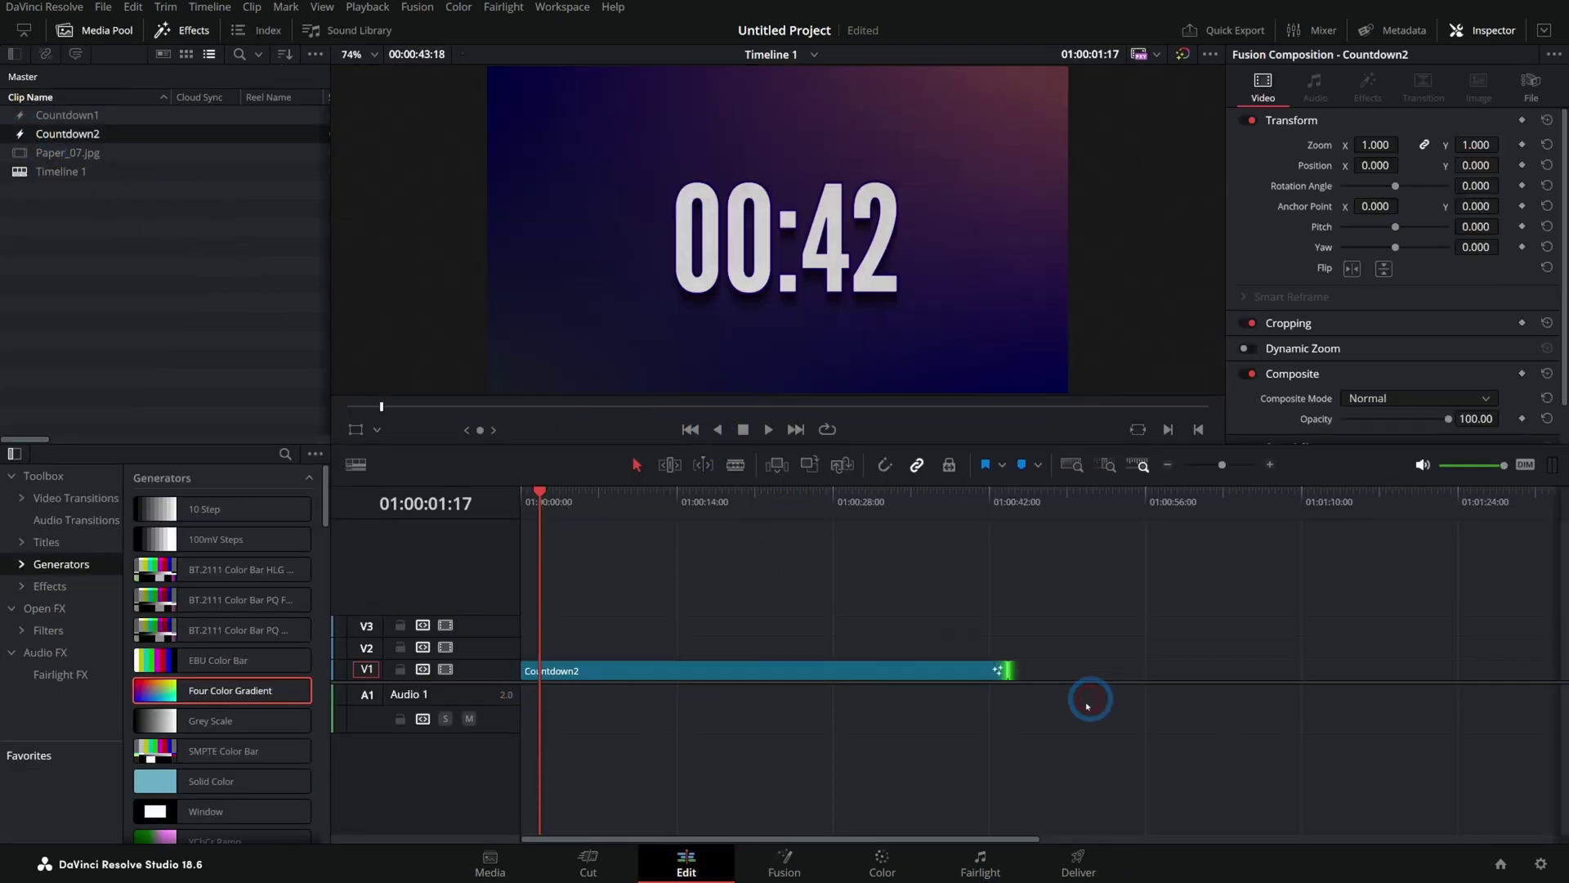
key("space")
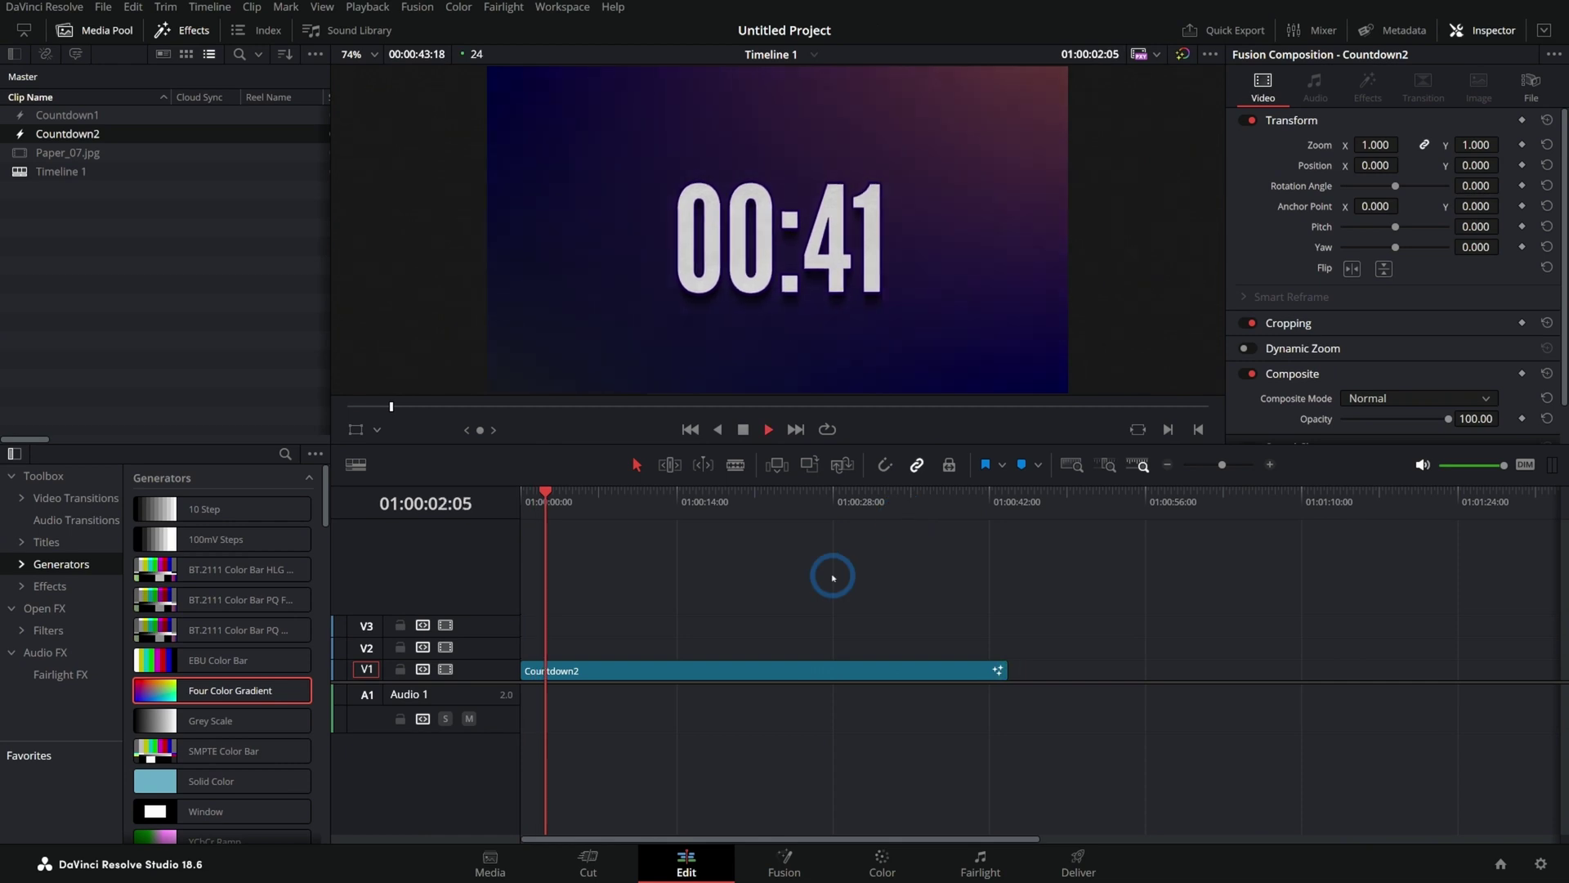